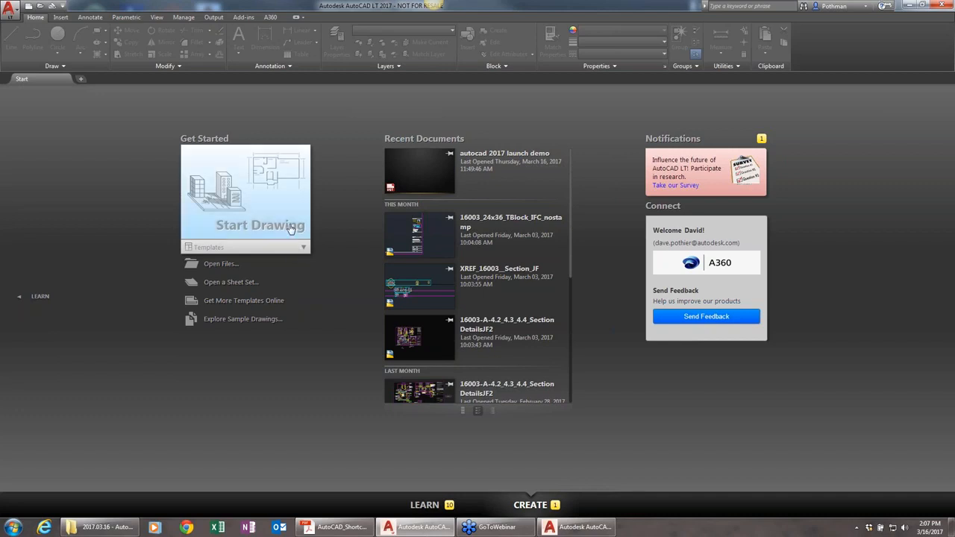
# Step: Start a new blank drawing from the start page
pyautogui.click(291, 227)
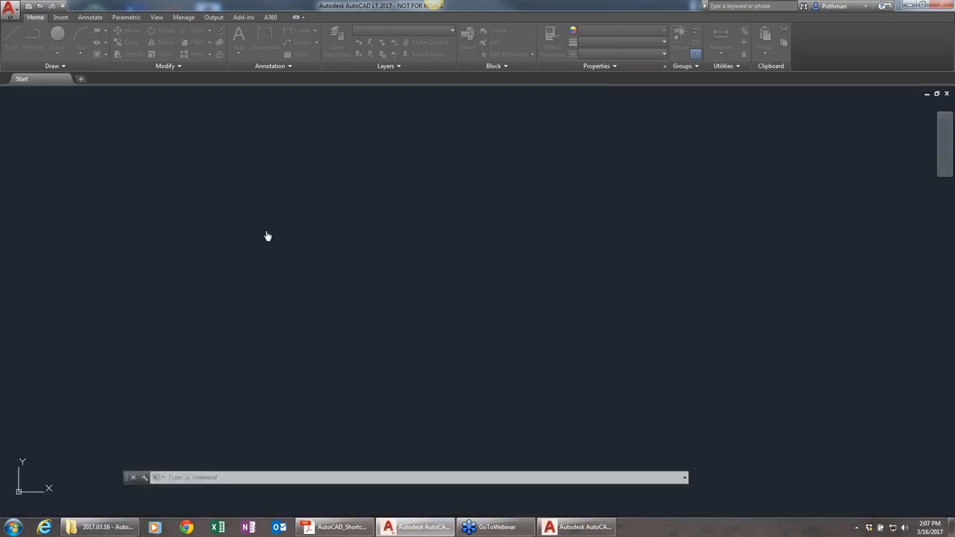
pyautogui.scroll(-2, 264, 231)
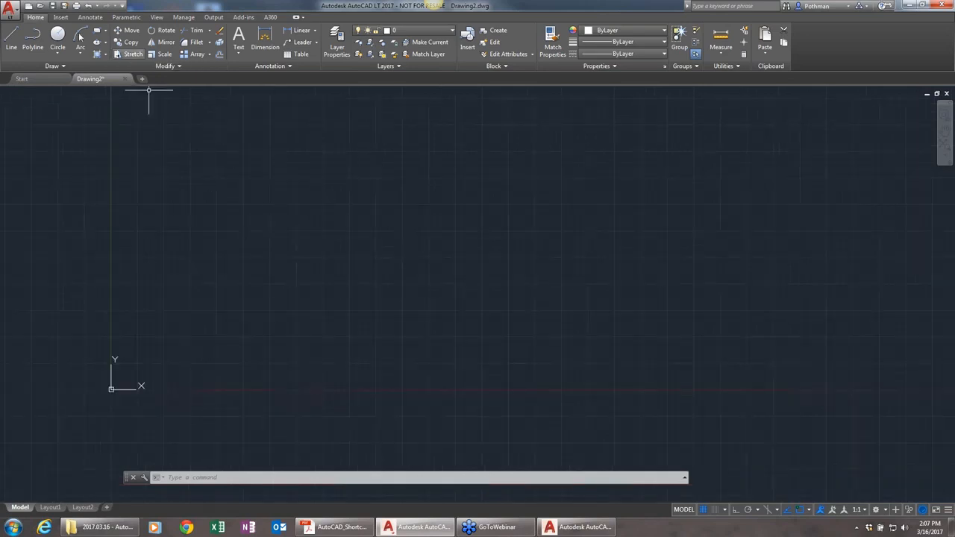
# Step: Examine the file commands and the templates available for a new drawing, without creating one
pyautogui.click(11, 10)
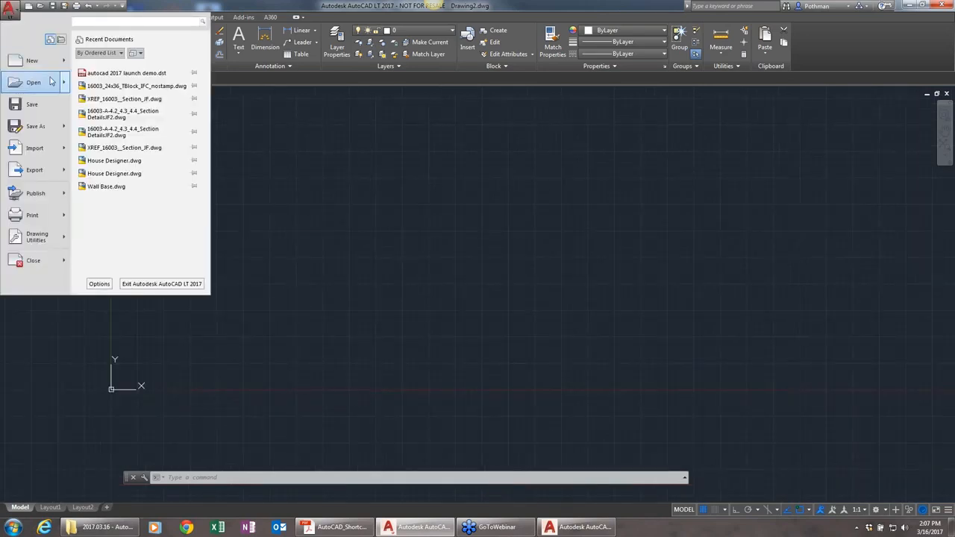
pyautogui.click(281, 8)
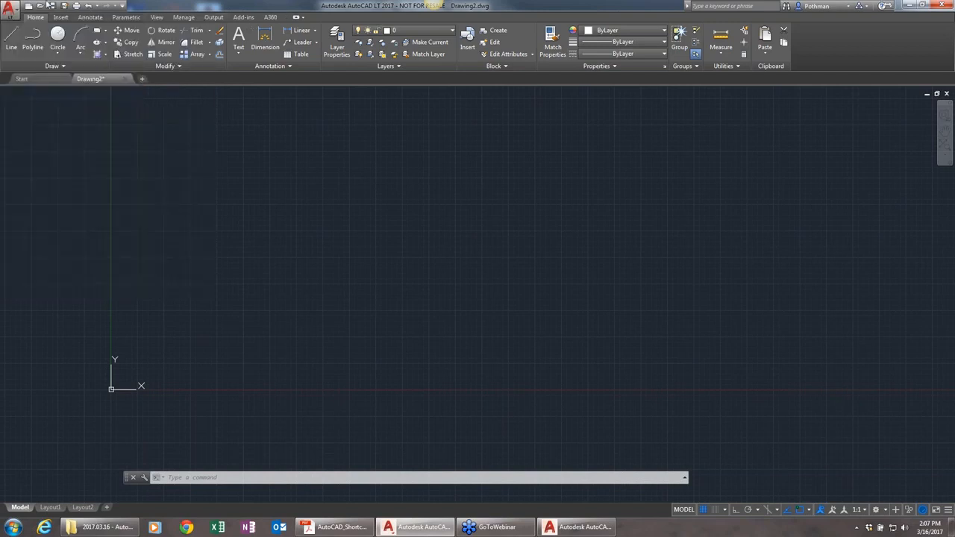
pyautogui.click(10, 9)
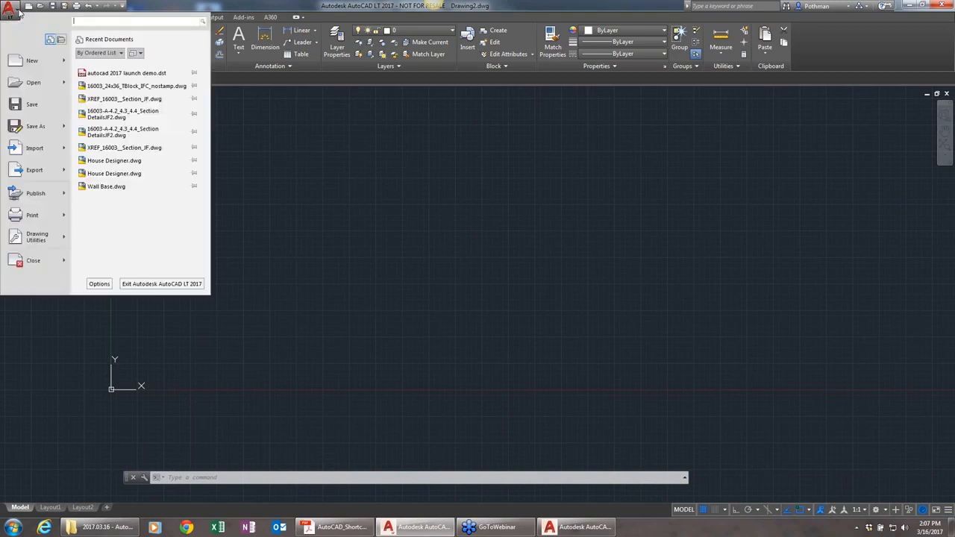
pyautogui.moveTo(66, 69)
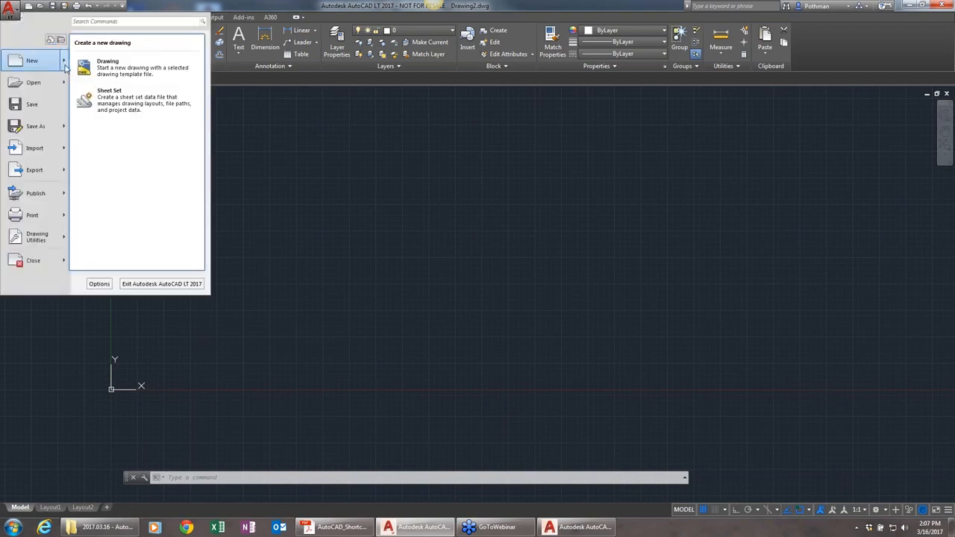
pyautogui.click(128, 75)
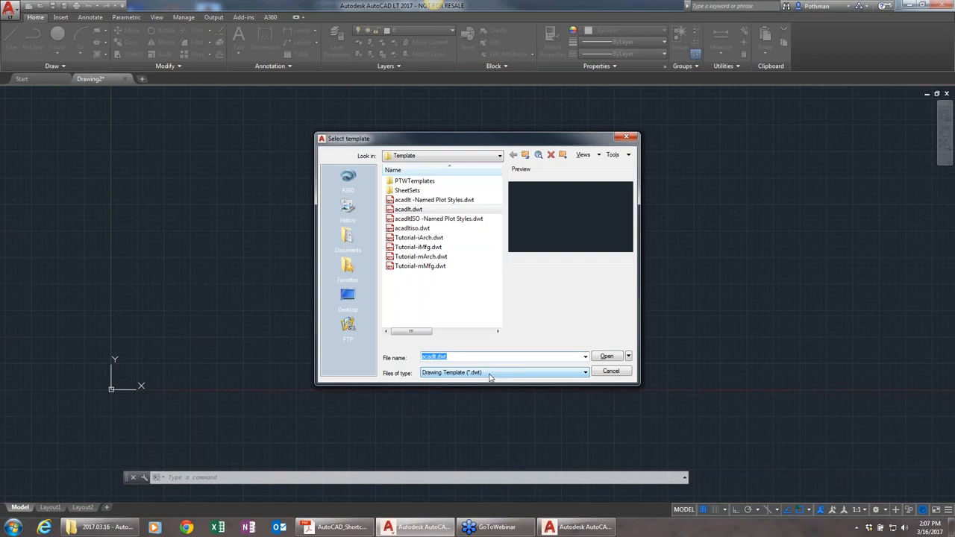
pyautogui.click(612, 372)
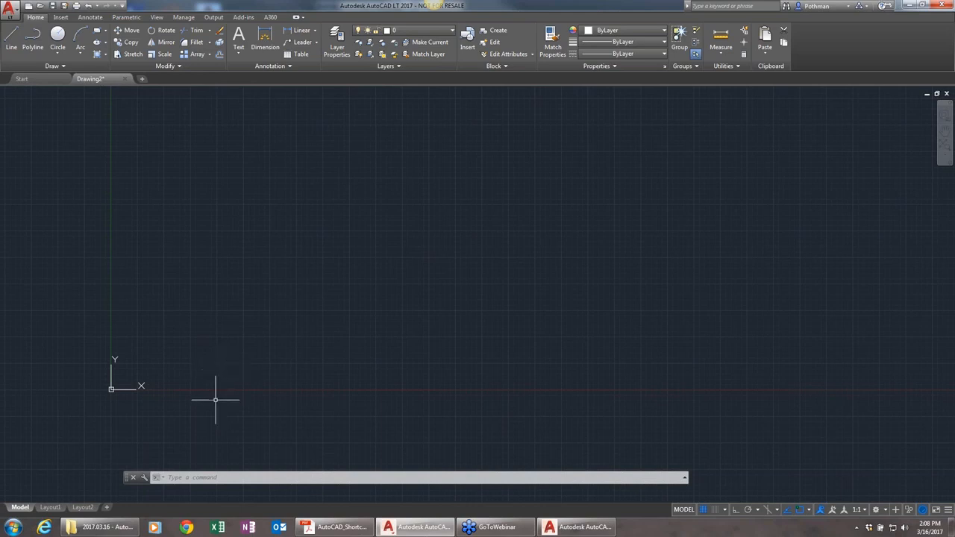
# Step: Float the command line over the drawing area, and dock it along the drawing area's lower edge
pyautogui.moveTo(127, 478)
pyautogui.mouseDown()
pyautogui.moveTo(188, 418)
pyautogui.moveTo(162, 351)
pyautogui.moveTo(214, 383)
pyautogui.mouseUp()
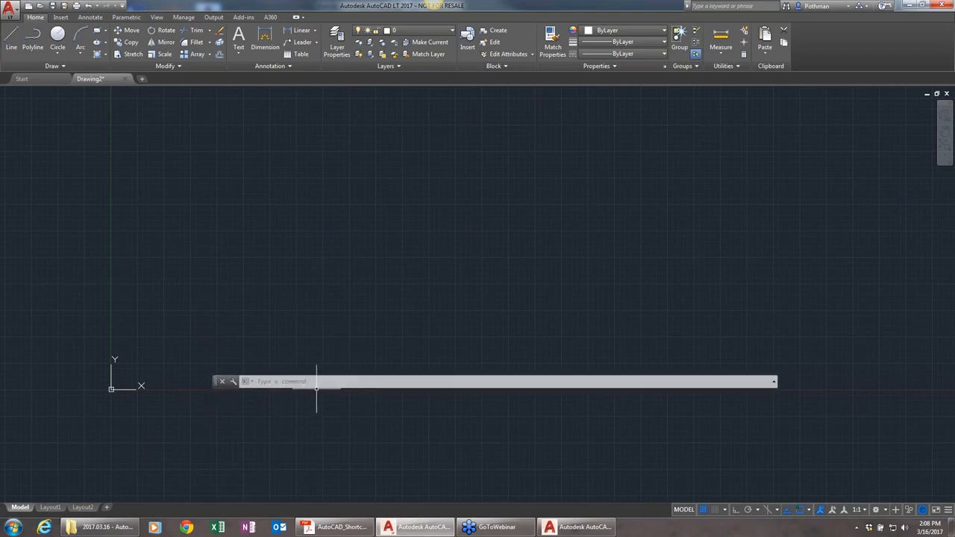
pyautogui.moveTo(214, 383); pyautogui.dragTo(193, 495)
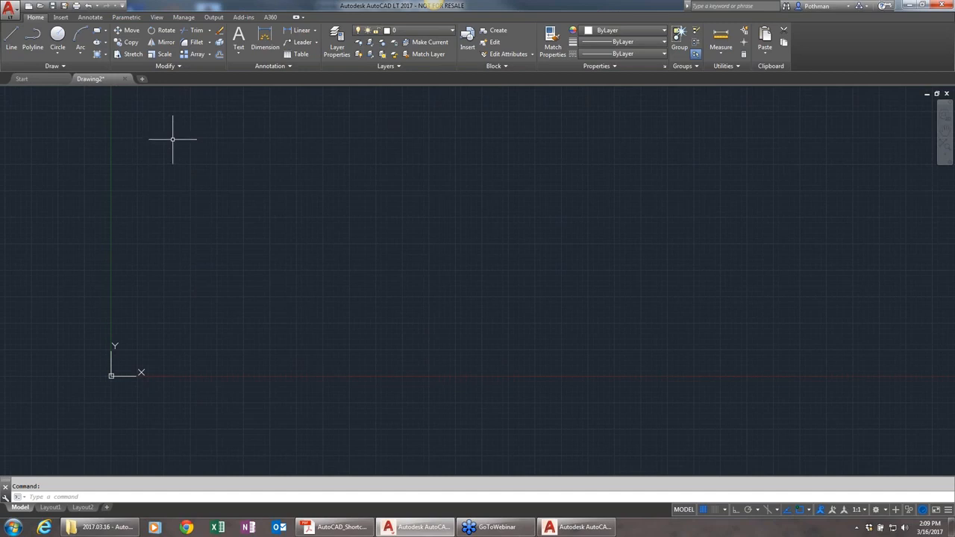
# Step: Review the Insert, Annotate, Parametric, View, Manage, Output, Add-ins and A360 tool sets, ending on the Home tools
pyautogui.scroll(-6, 172, 139)
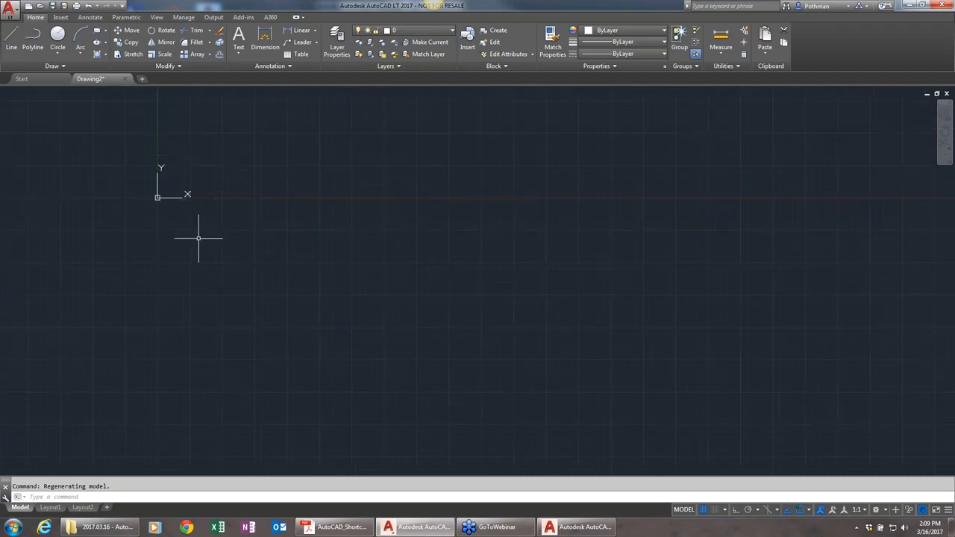
pyautogui.scroll(-8, 205, 224)
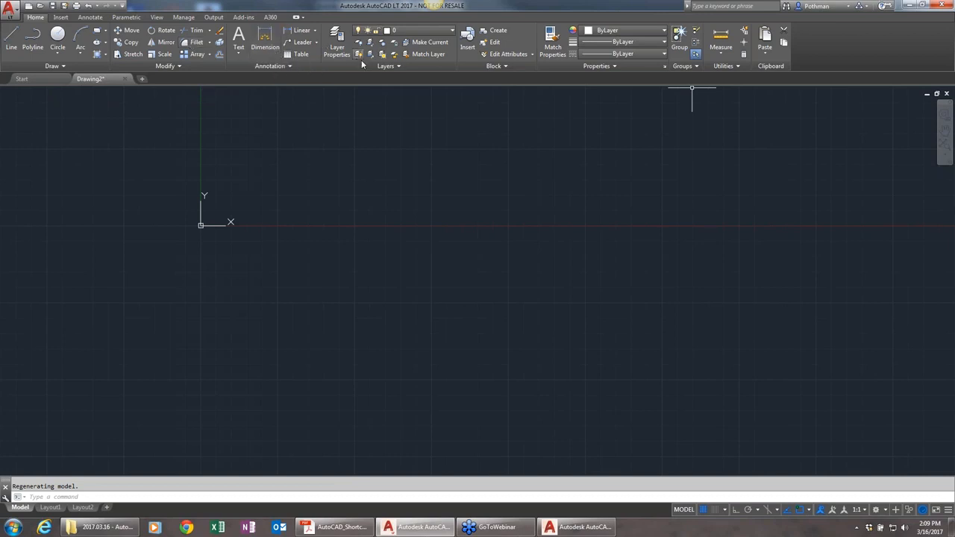
pyautogui.click(60, 17)
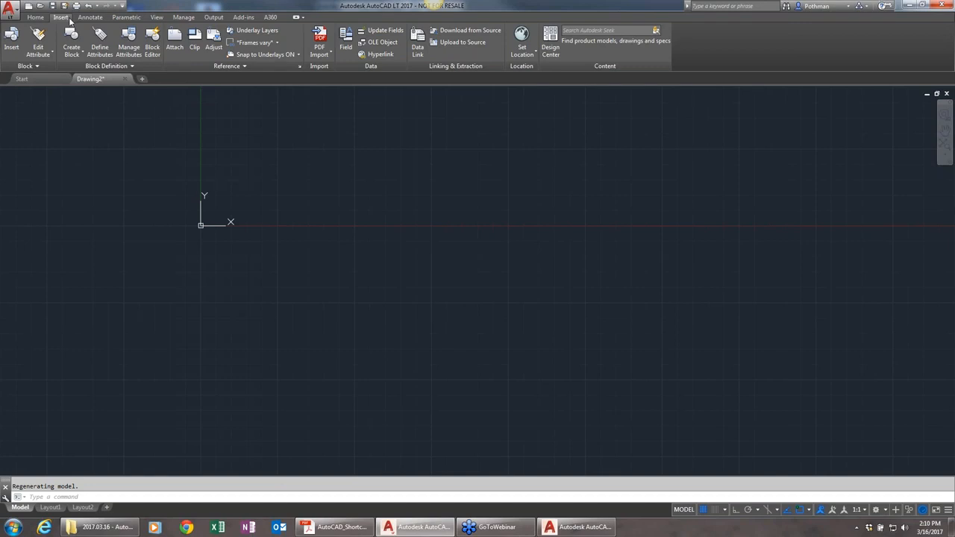
pyautogui.click(90, 18)
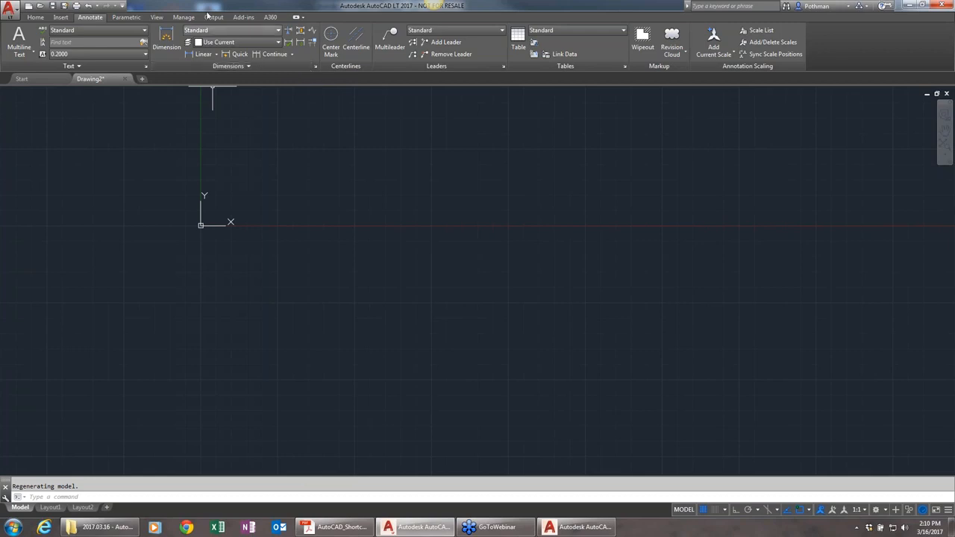
pyautogui.click(128, 17)
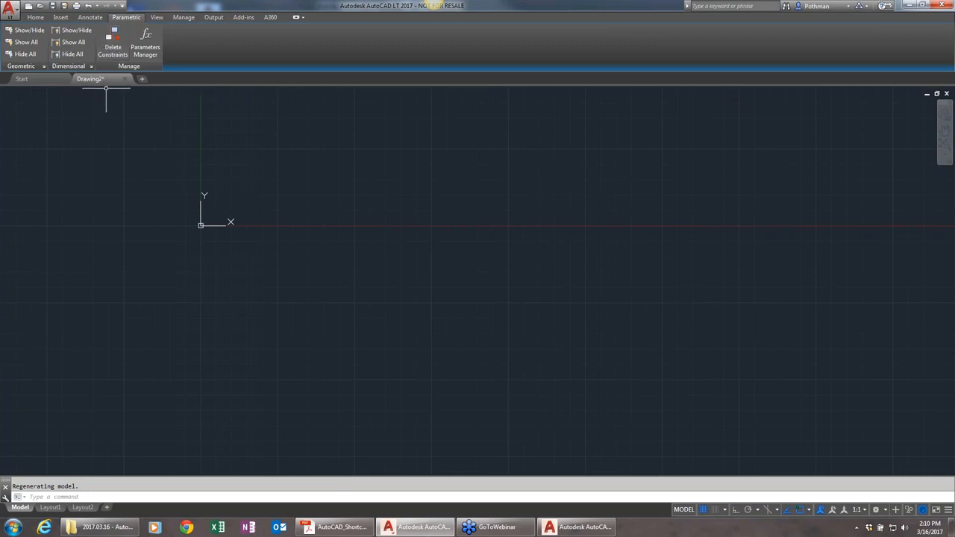
pyautogui.click(156, 18)
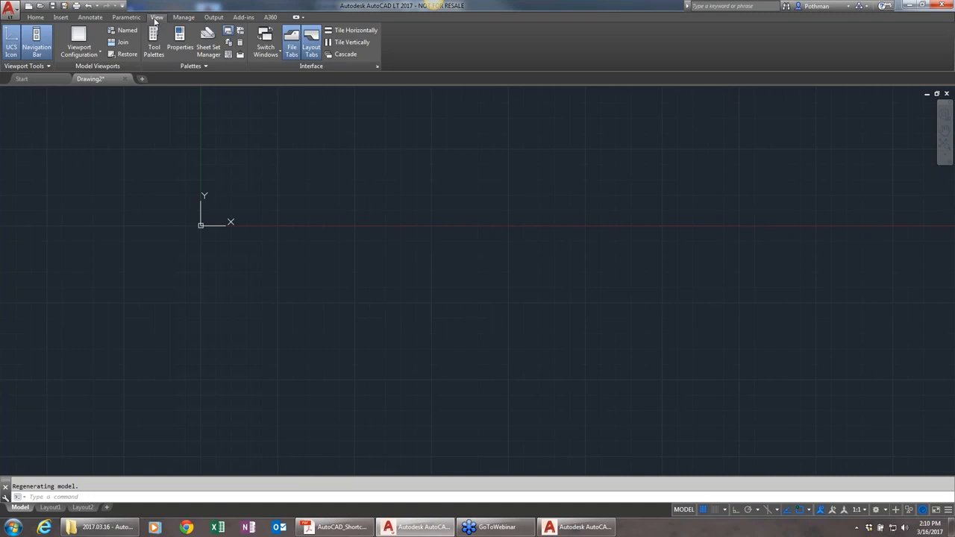
pyautogui.click(180, 20)
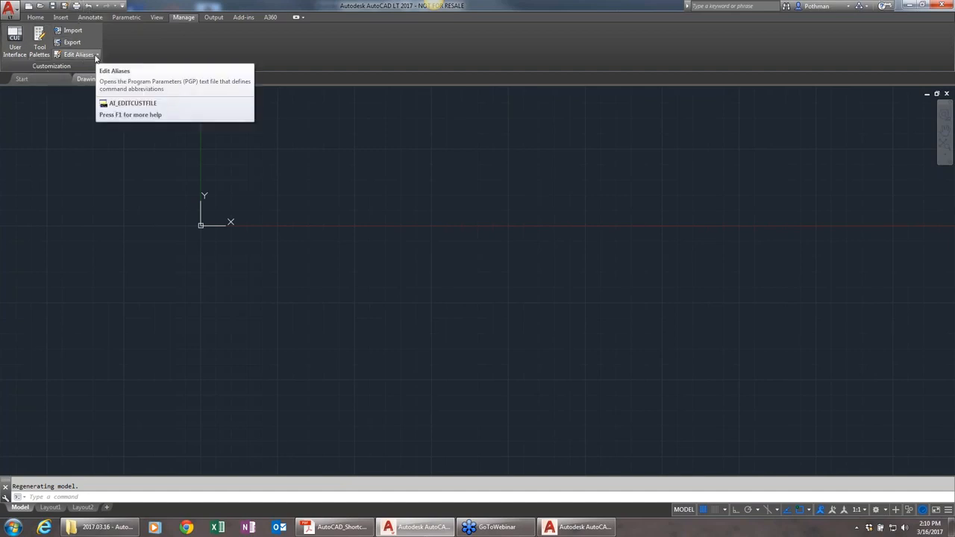
pyautogui.click(214, 18)
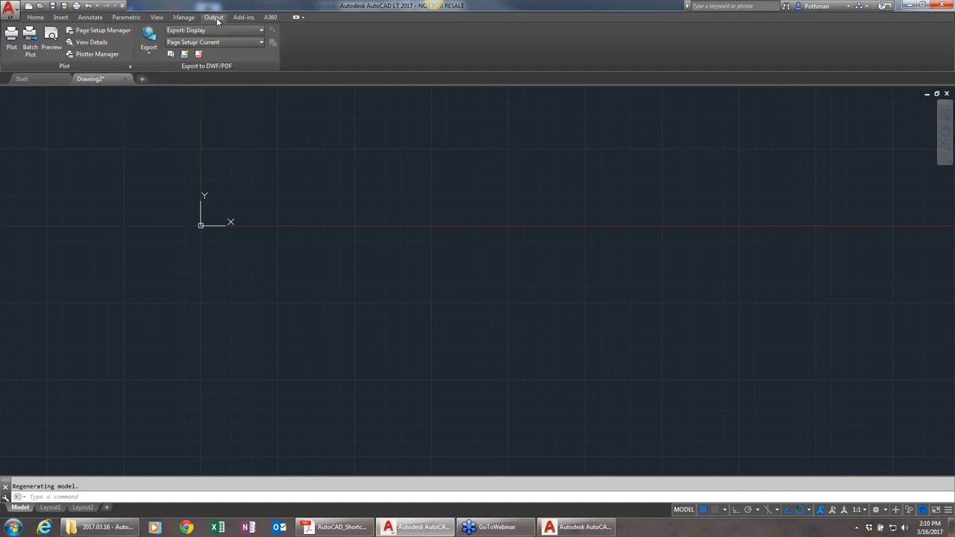
pyautogui.click(243, 18)
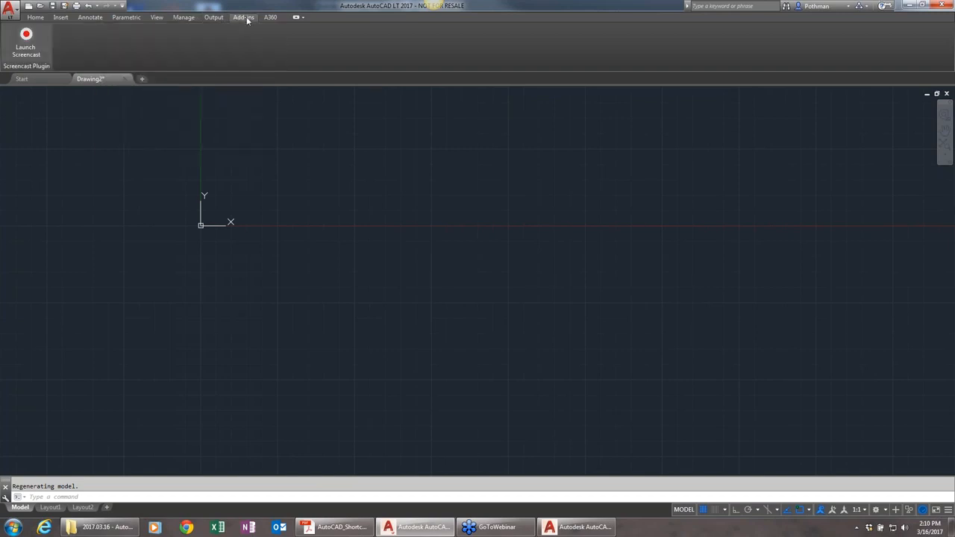
pyautogui.click(269, 17)
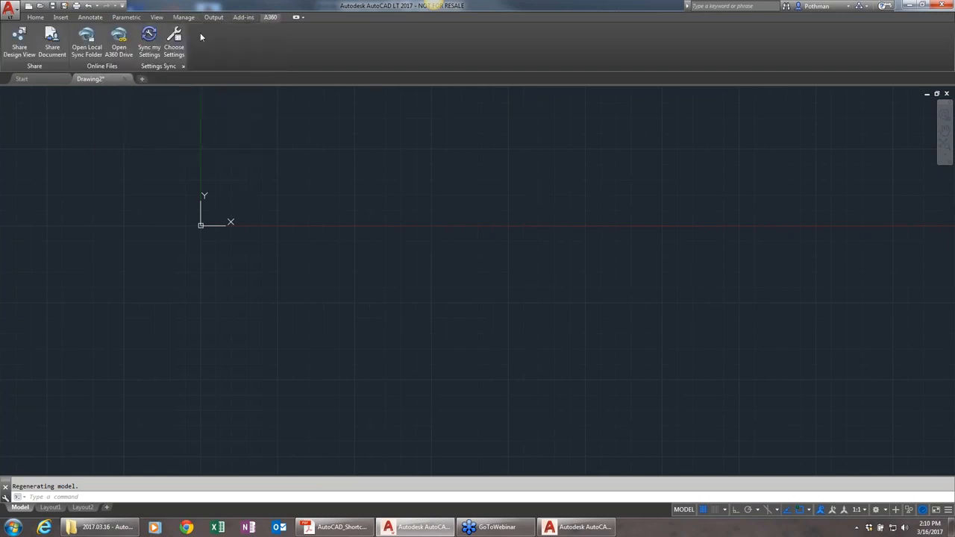
pyautogui.click(35, 17)
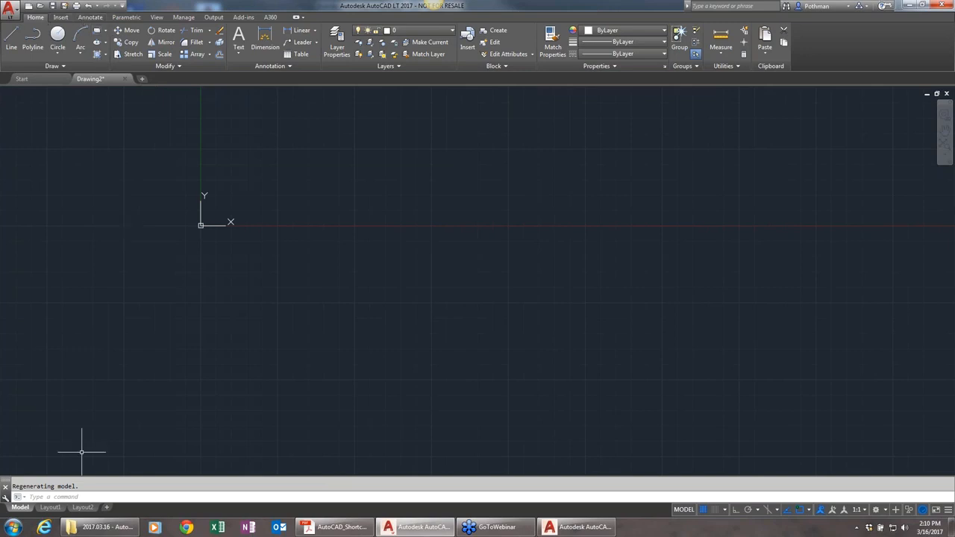
# Step: Draw a single nearly horizontal line just below the origin with the LINE command
pyautogui.click(86, 495)
pyautogui.write('LINE Specify first point:')
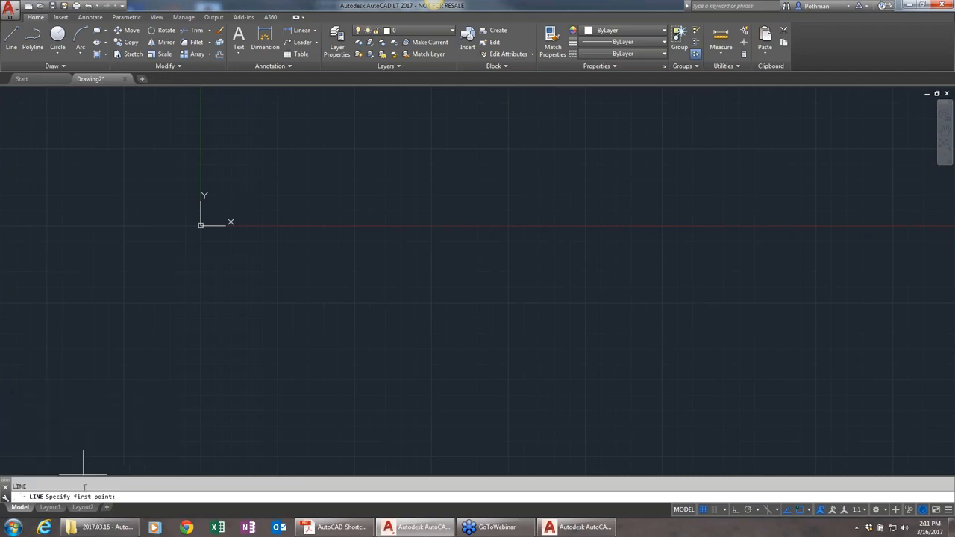
pyautogui.click(205, 292)
pyautogui.click(502, 289)
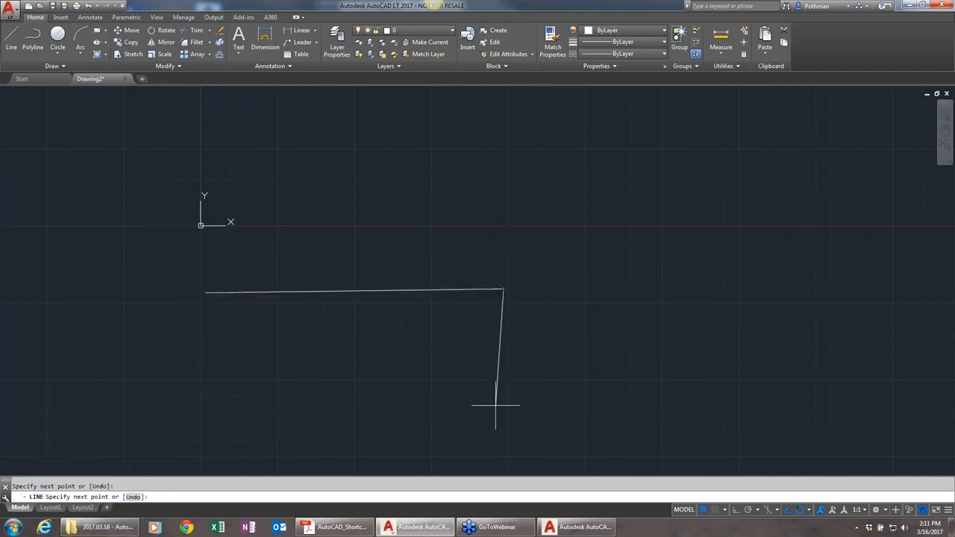
pyautogui.press('Escape')
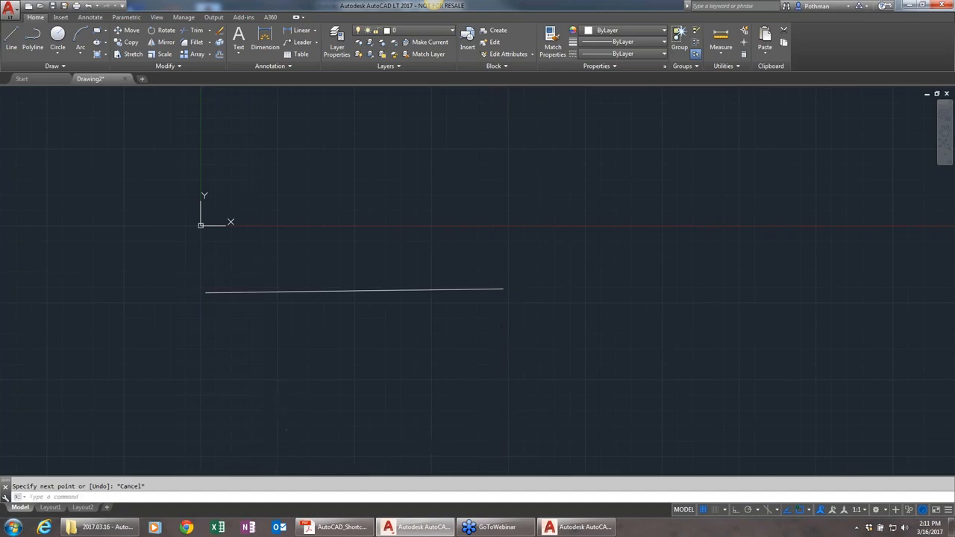
# Step: Check the command history in the text window, and identify the coordinates of a point near the line's right end
pyautogui.press('F2')
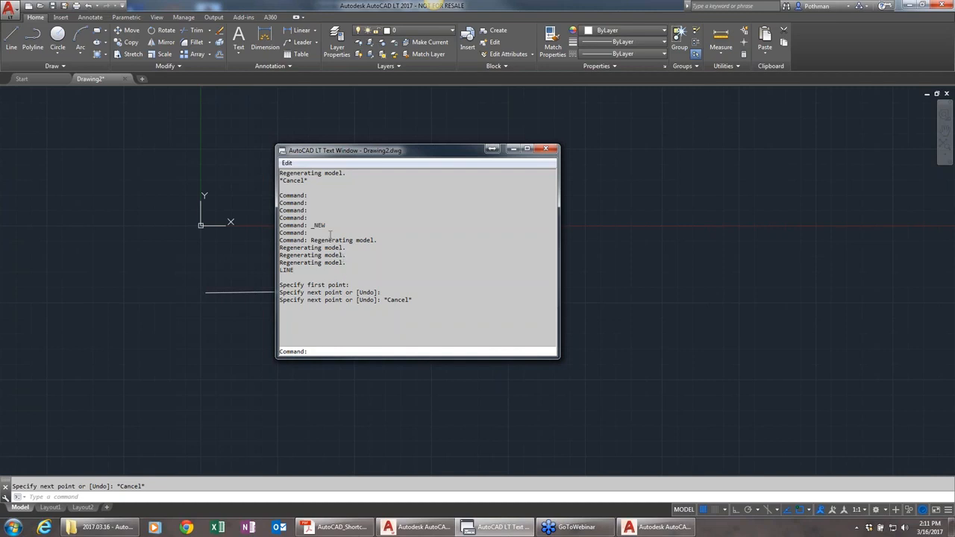
pyautogui.click(549, 150)
pyautogui.write('id')
pyautogui.press('Return')
pyautogui.click(505, 281)
# Step: Draw a second nearly horizontal line below and to the right of the first one
pyautogui.scroll(-2, 406, 365)
pyautogui.write('l')
pyautogui.press('Return')
pyautogui.click(405, 366)
pyautogui.click(567, 363)
pyautogui.press('Return')
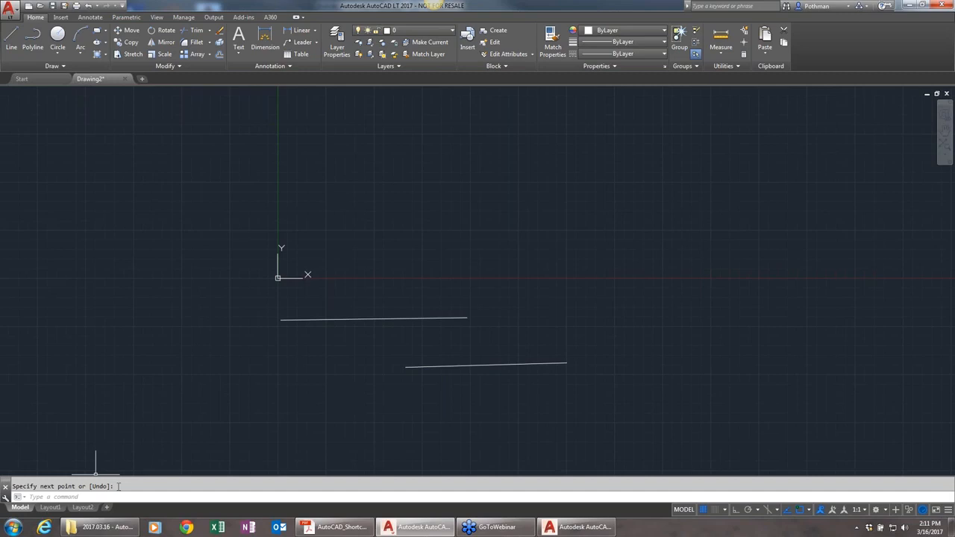
# Step: Review the identified point's coordinates in the command history text window
pyautogui.hotkey('ctrl', 'F2')
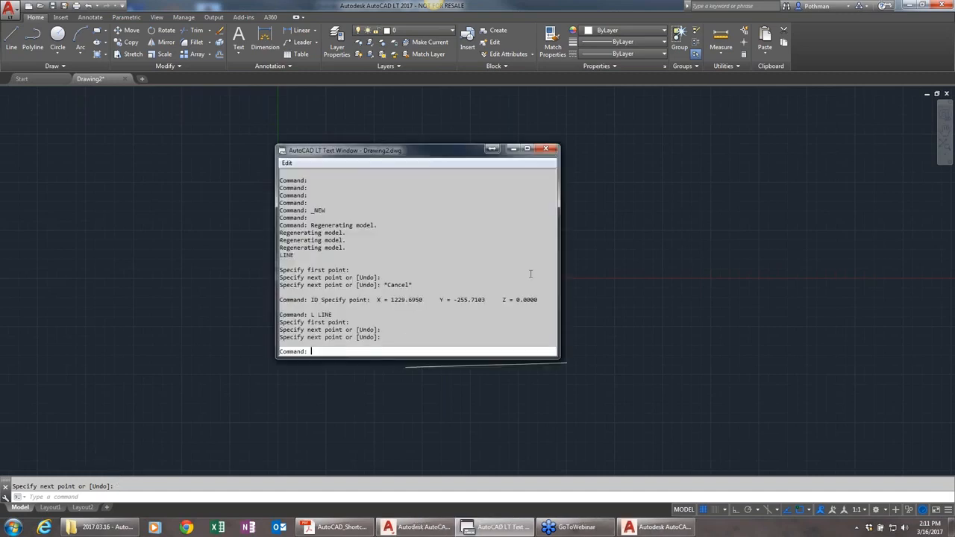
pyautogui.moveTo(538, 299); pyautogui.dragTo(353, 301)
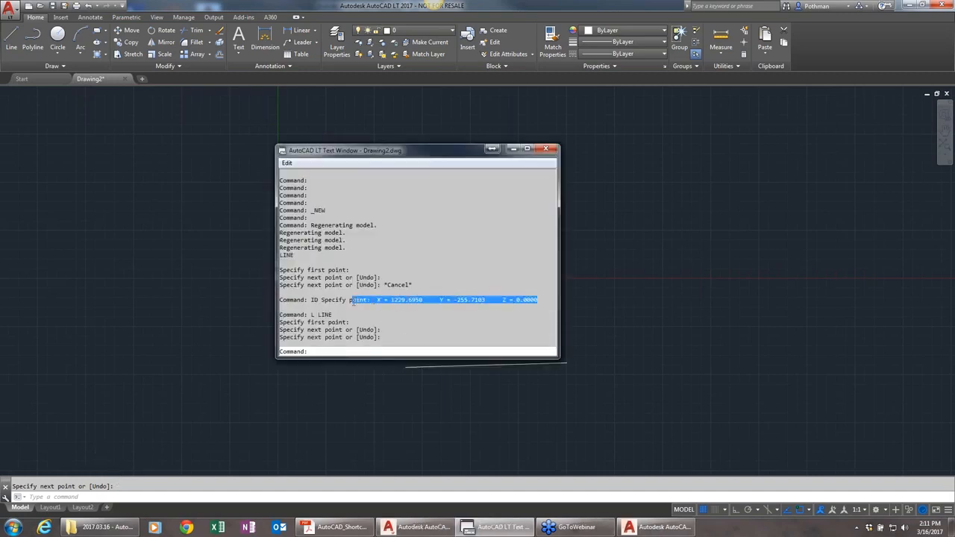
pyautogui.scroll(1, 424, 382)
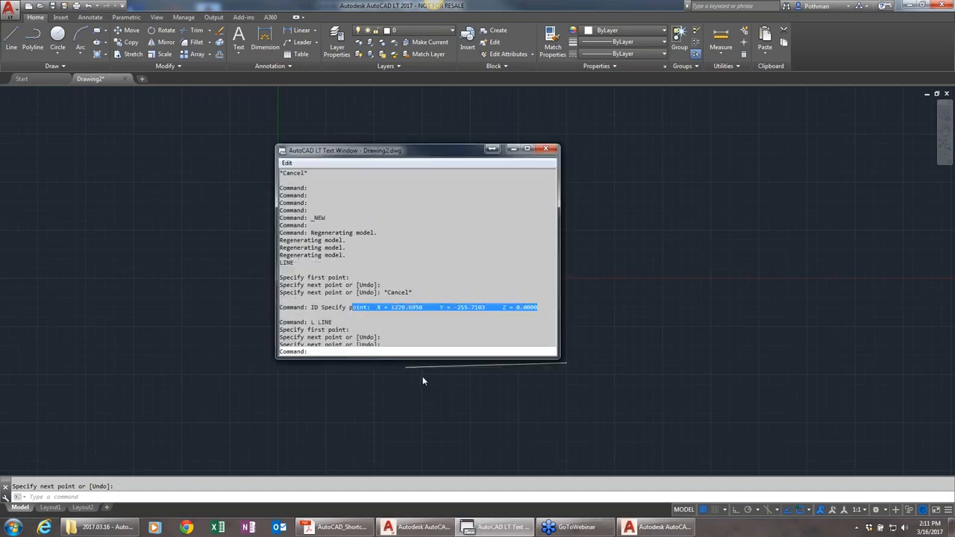
pyautogui.click(546, 148)
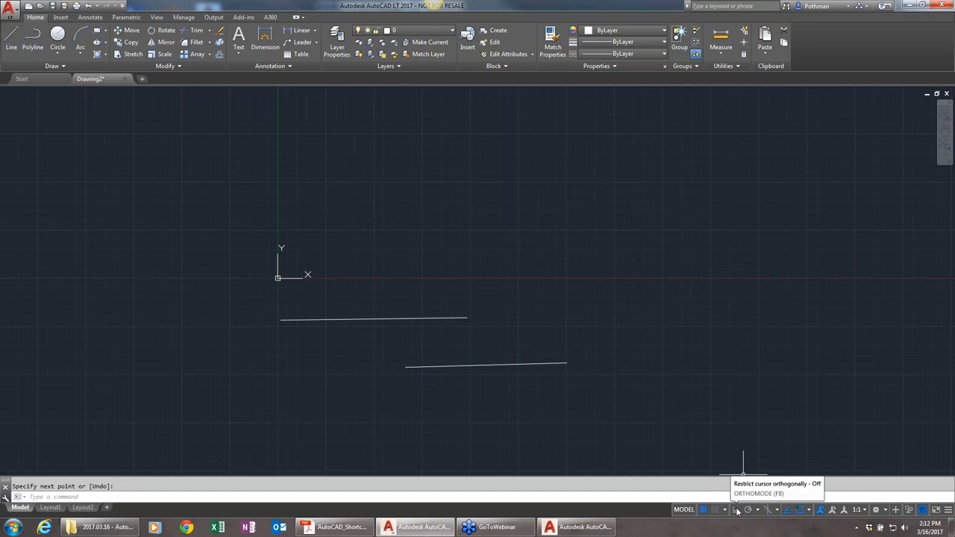
# Step: Turn on the Coordinates display in the status bar
pyautogui.scroll(2, 754, 513)
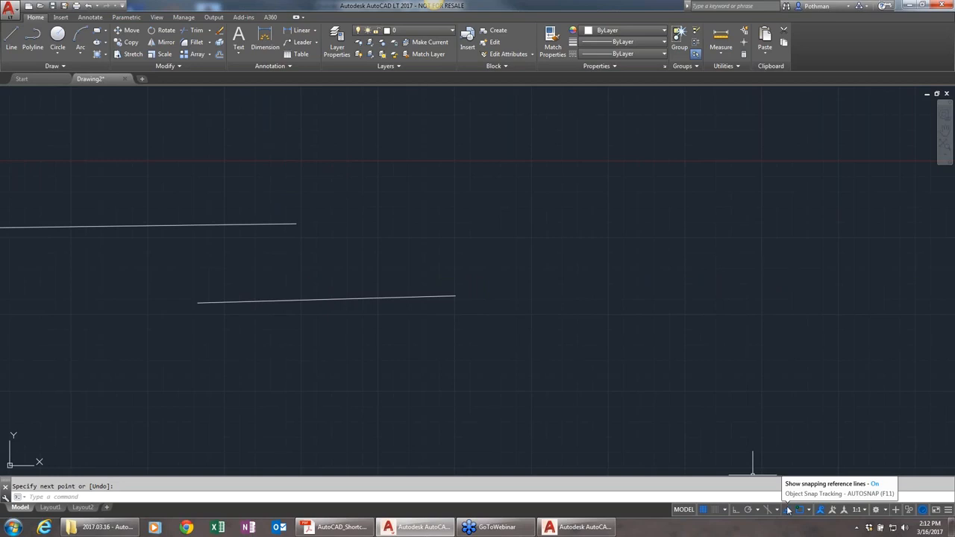
pyautogui.click(949, 509)
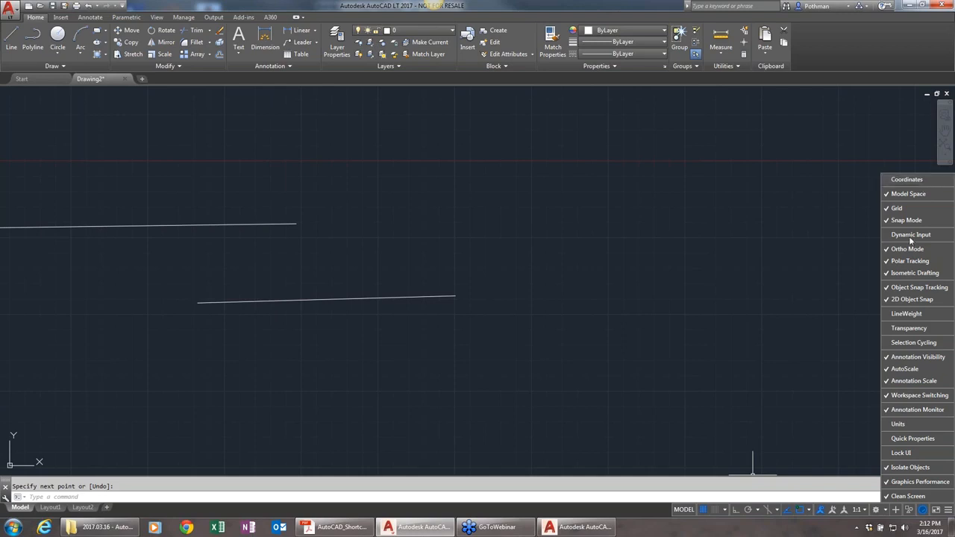
pyautogui.click(911, 181)
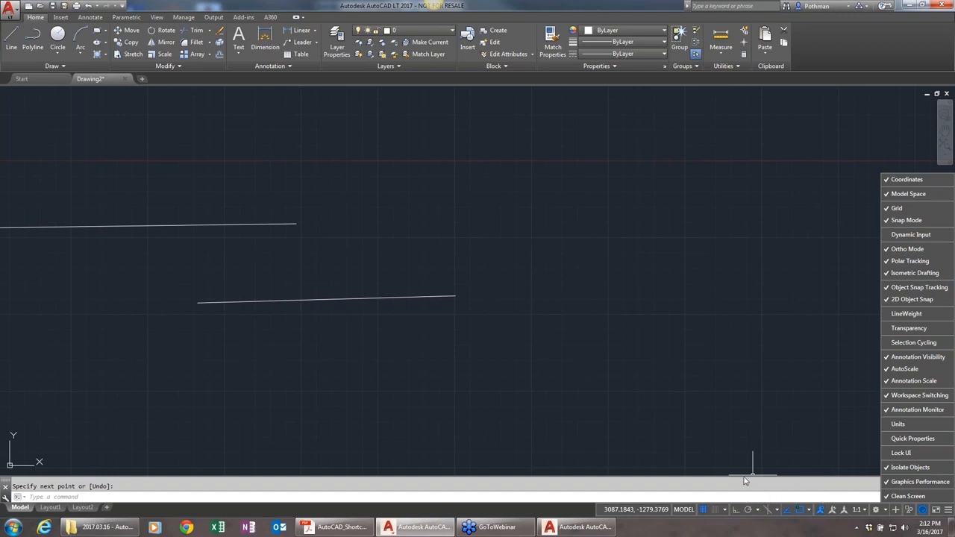
pyautogui.click(765, 454)
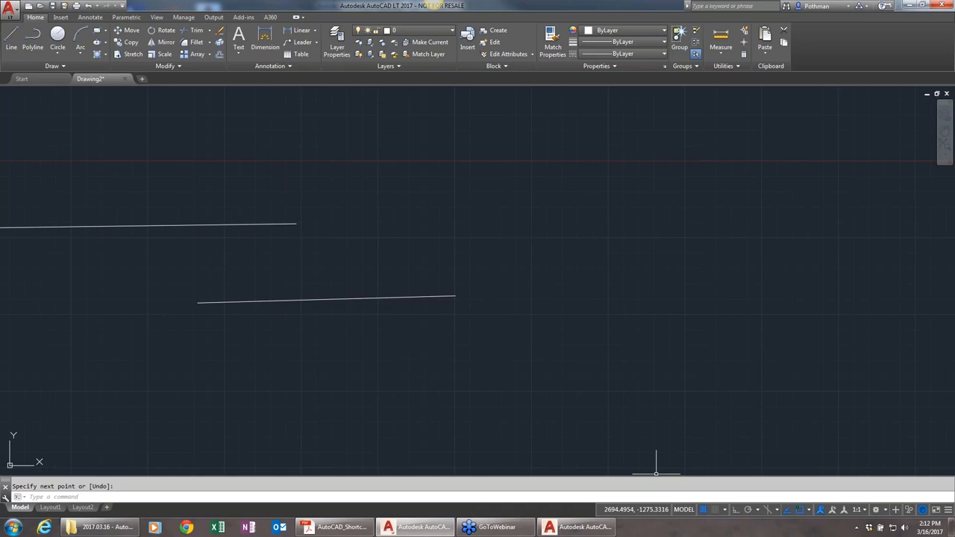
# Step: Add a third layout to the drawing
pyautogui.click(109, 508)
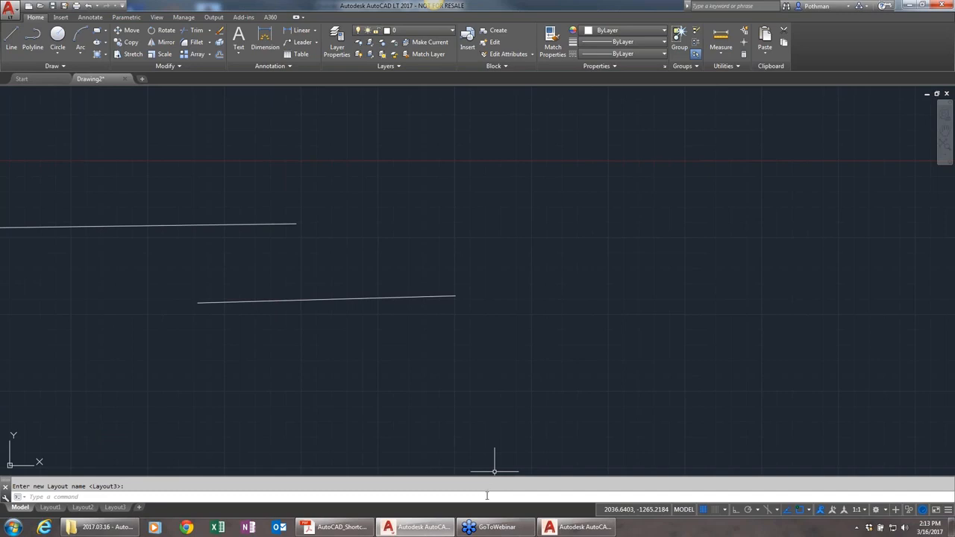
# Step: Dock the layout tabs above the status bar
pyautogui.rightClick(185, 511)
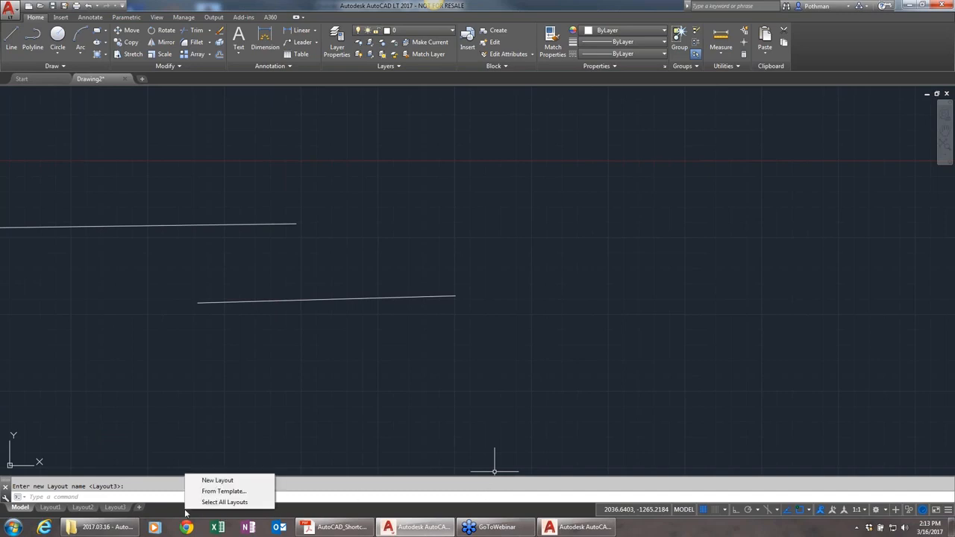
pyautogui.rightClick(111, 508)
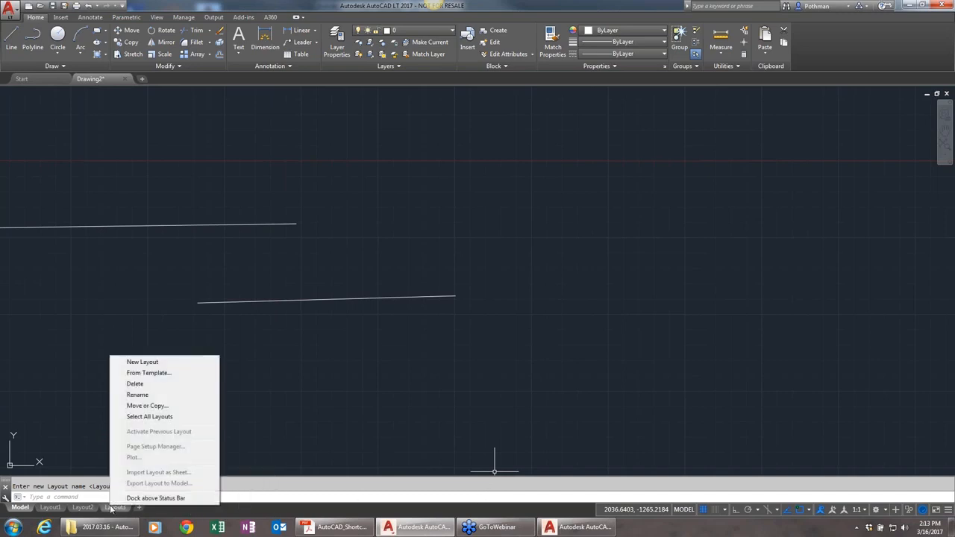
pyautogui.click(156, 498)
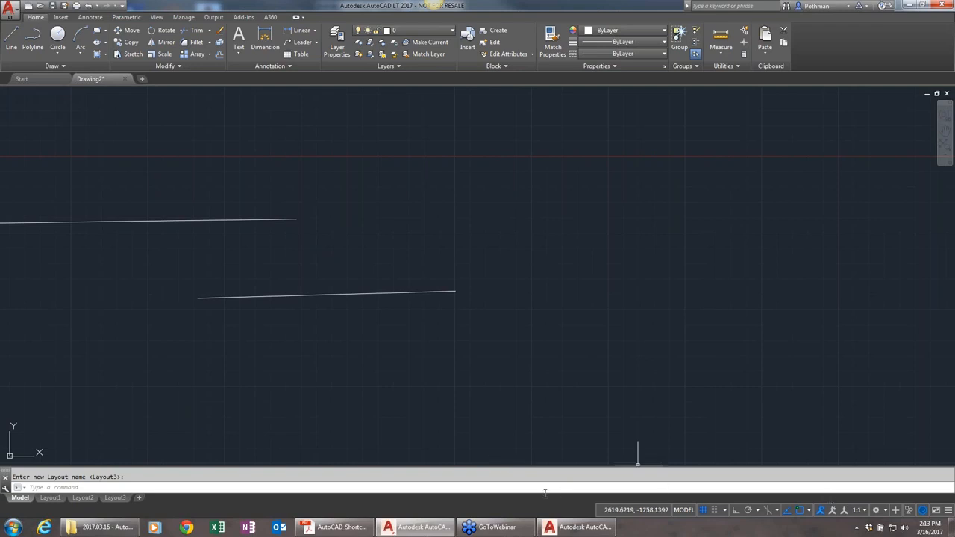
pyautogui.rightClick(82, 497)
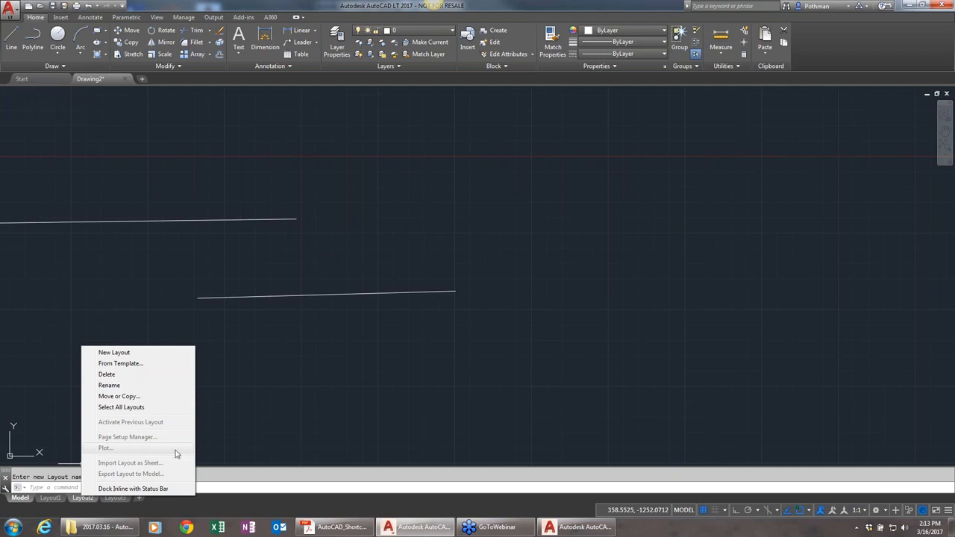
pyautogui.click(407, 389)
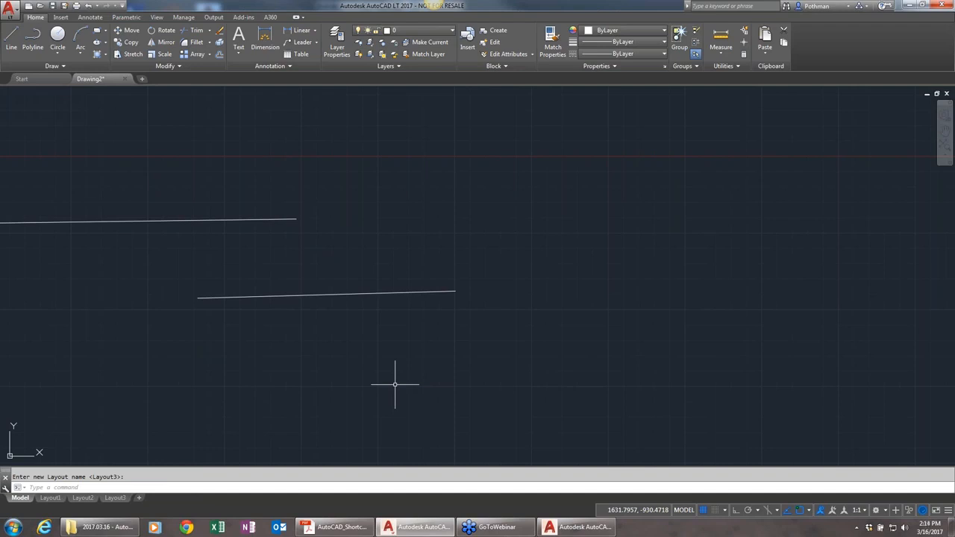
# Step: Show the Tool Palettes window
pyautogui.click(157, 18)
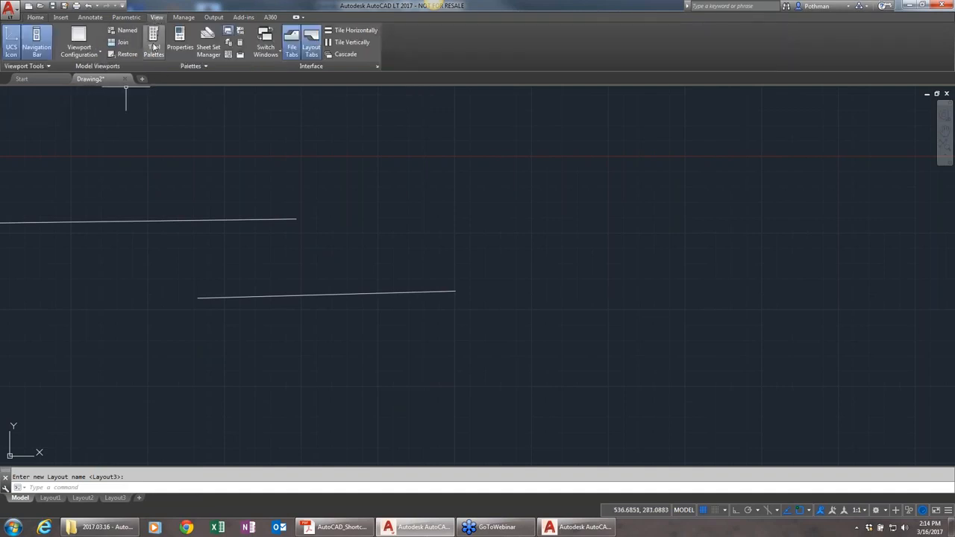
pyautogui.click(154, 47)
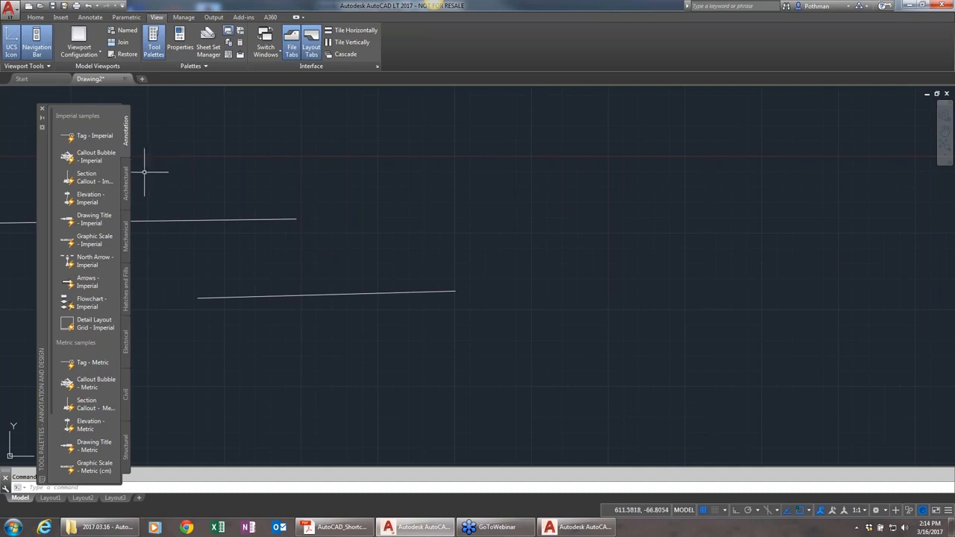
pyautogui.scroll(2, 145, 173)
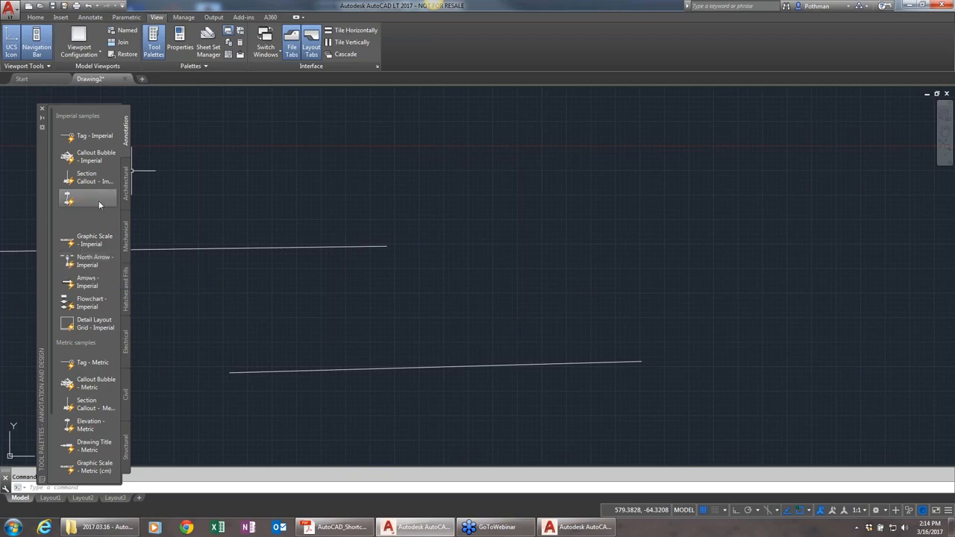
# Step: Insert the Door - Imperial block from the Architectural tool palette into the empty area above the upper line
pyautogui.click(127, 190)
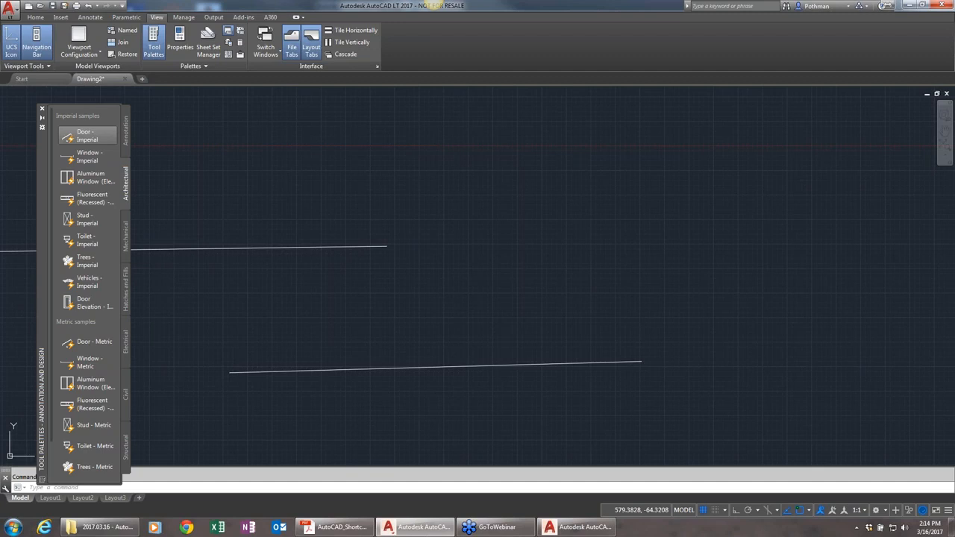
pyautogui.click(93, 140)
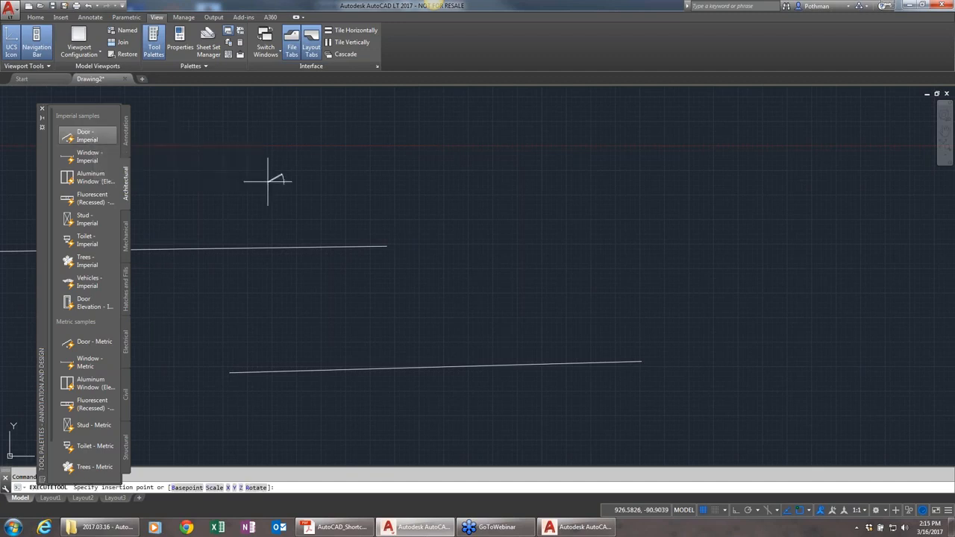
pyautogui.scroll(6, 268, 184)
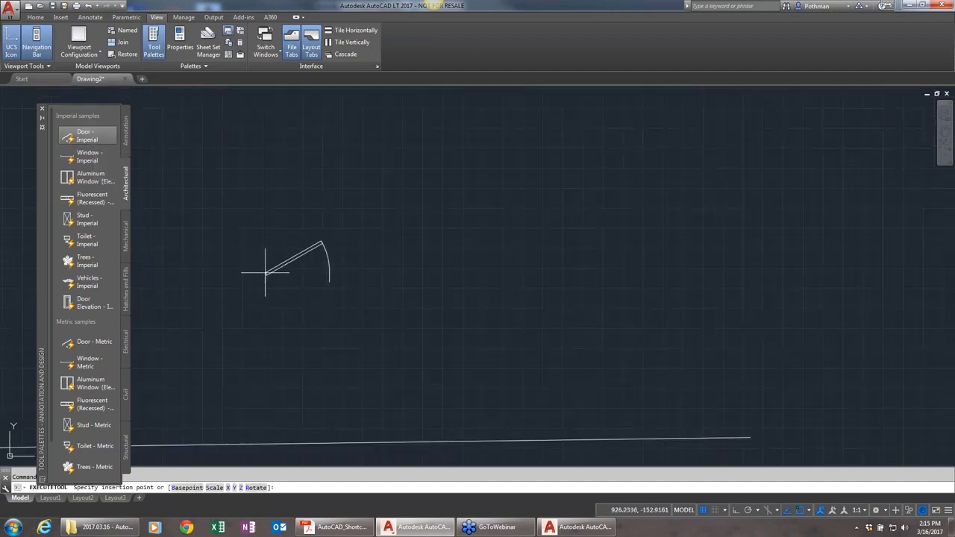
pyautogui.click(333, 303)
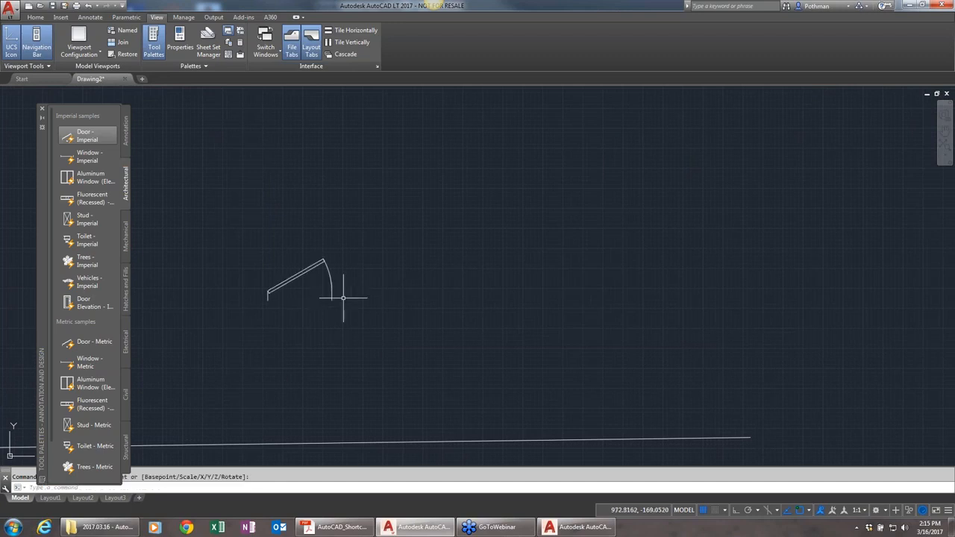
# Step: Reduce the door block's width with its door size grip and stretch it back to its original width
pyautogui.click(350, 304)
pyautogui.click(321, 277)
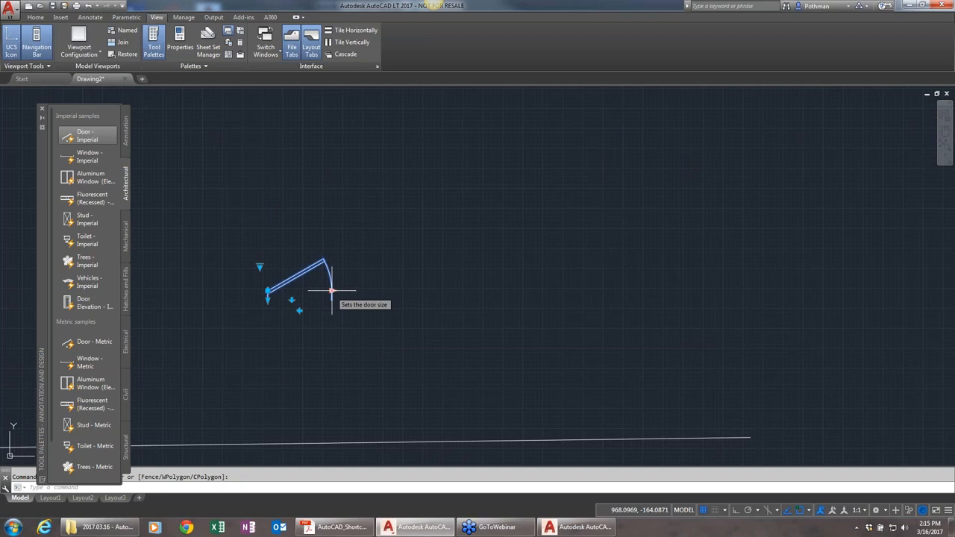
pyautogui.click(332, 291)
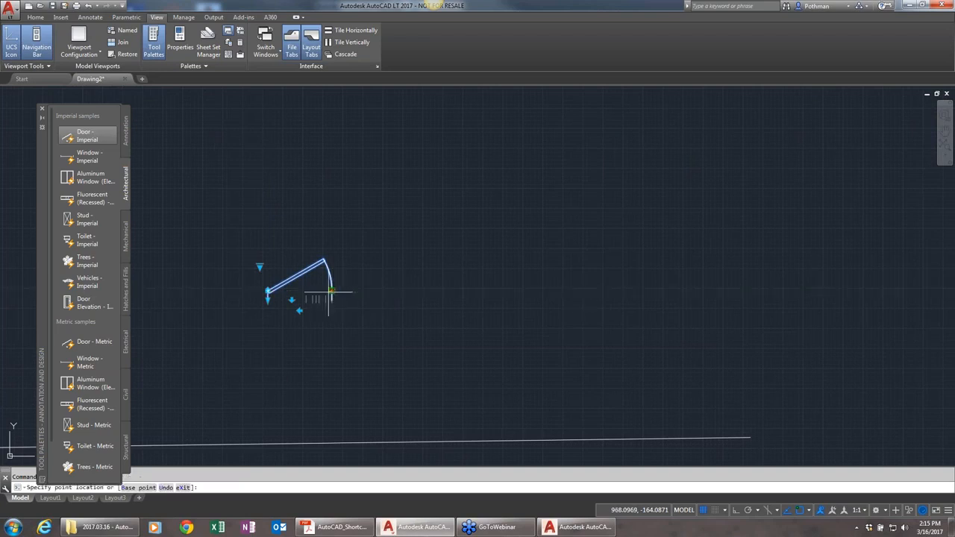
pyautogui.scroll(3, 311, 297)
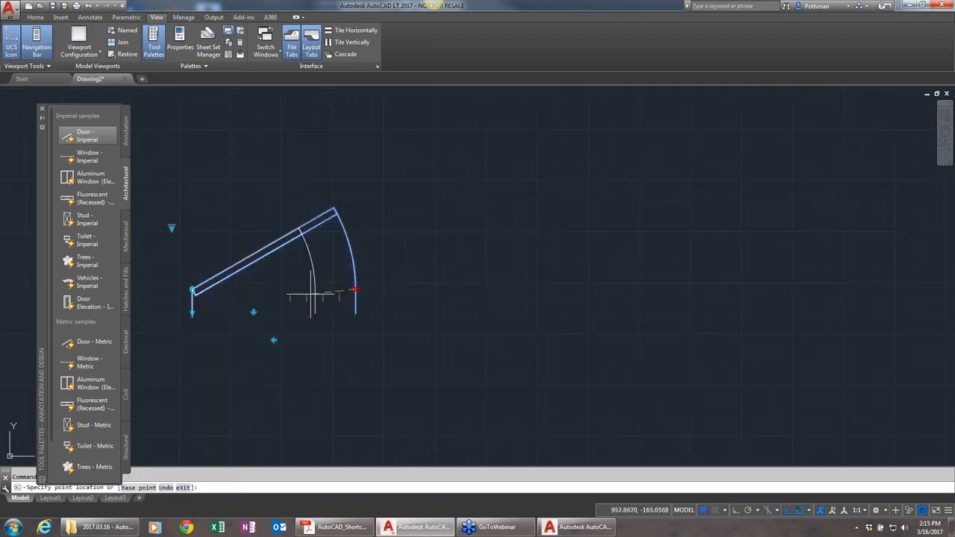
pyautogui.click(316, 294)
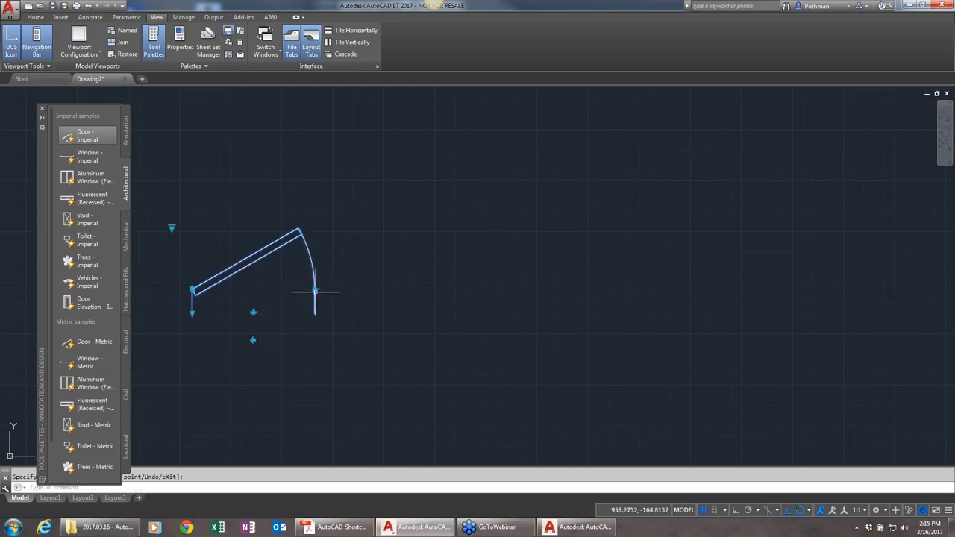
pyautogui.click(316, 292)
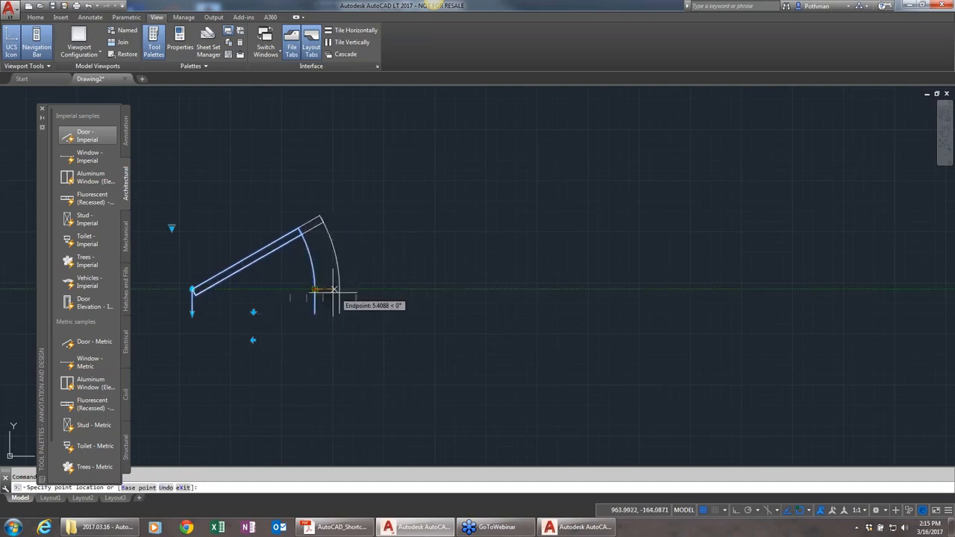
pyautogui.click(356, 290)
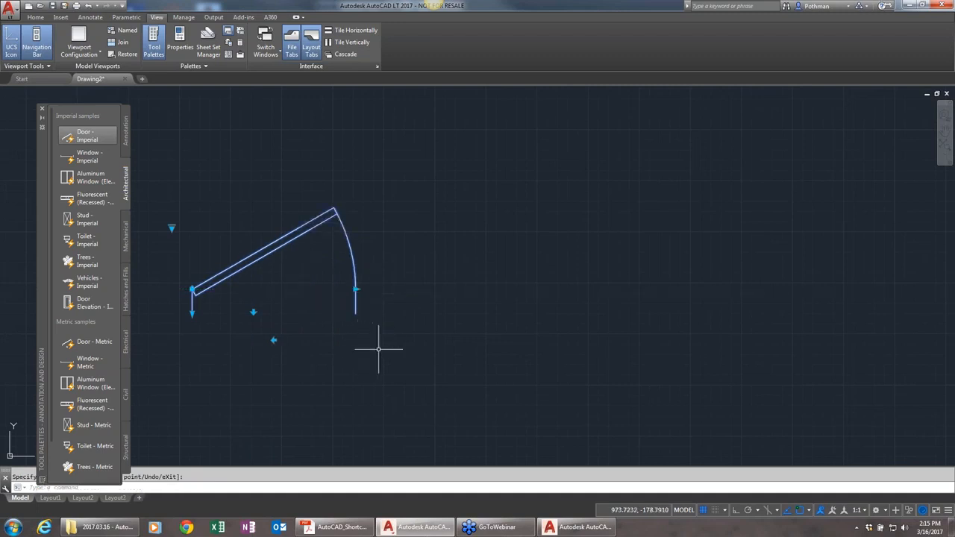
pyautogui.press('Escape')
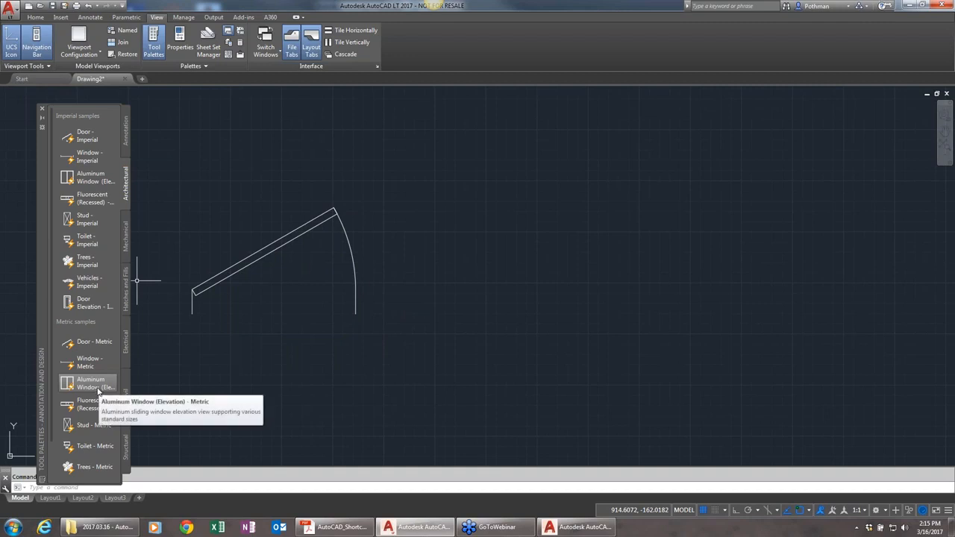
# Step: Create a new tool palette named MyStuff
pyautogui.rightClick(126, 341)
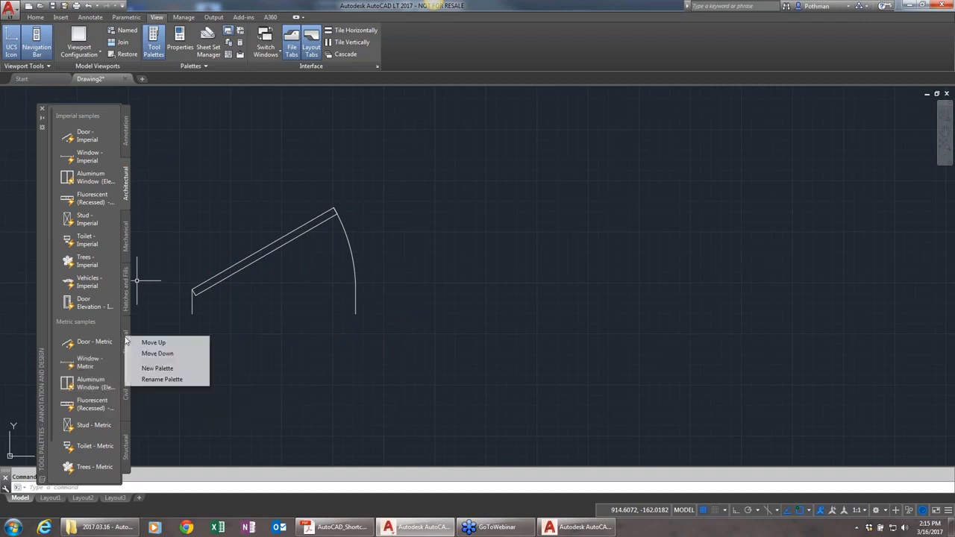
pyautogui.click(180, 370)
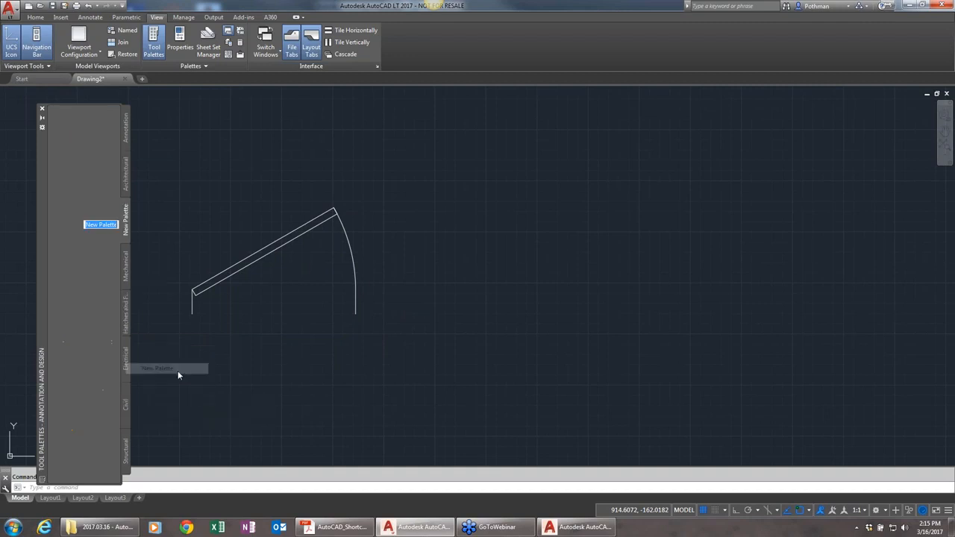
pyautogui.write('MyStuff')
pyautogui.press('Return')
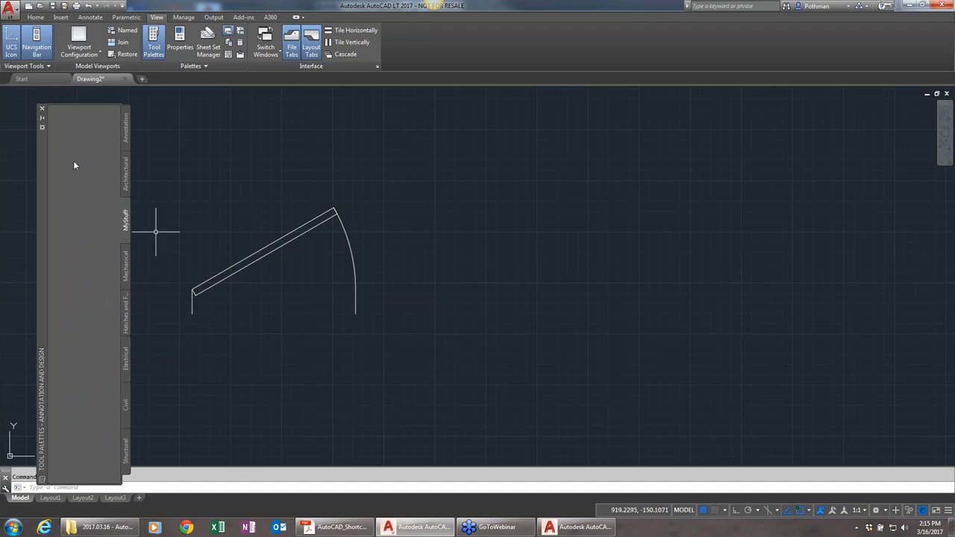
# Step: Save the drawing as Drawing2.dwg in My Documents and add the placed door block to the MyStuff palette
pyautogui.click(308, 231)
pyautogui.moveTo(306, 222); pyautogui.dragTo(259, 214)
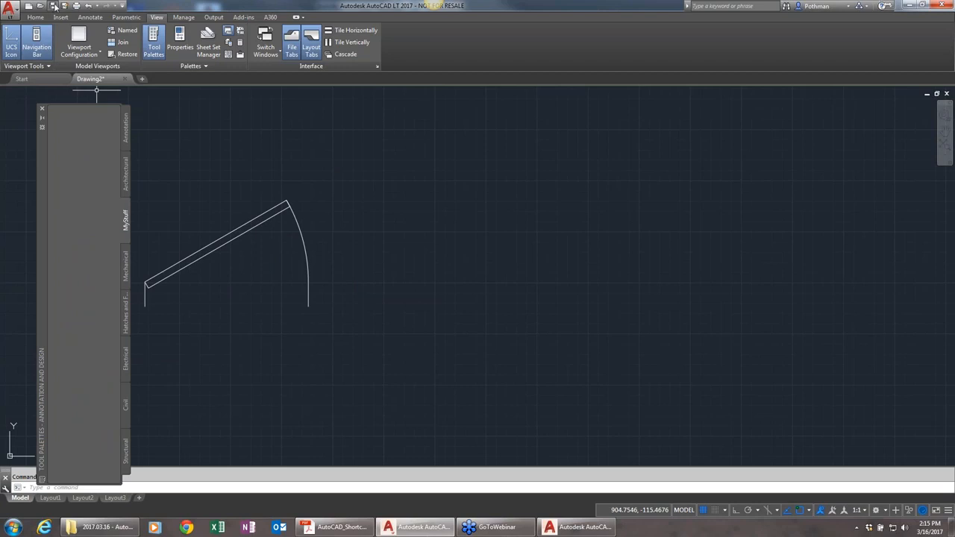
pyautogui.click(53, 9)
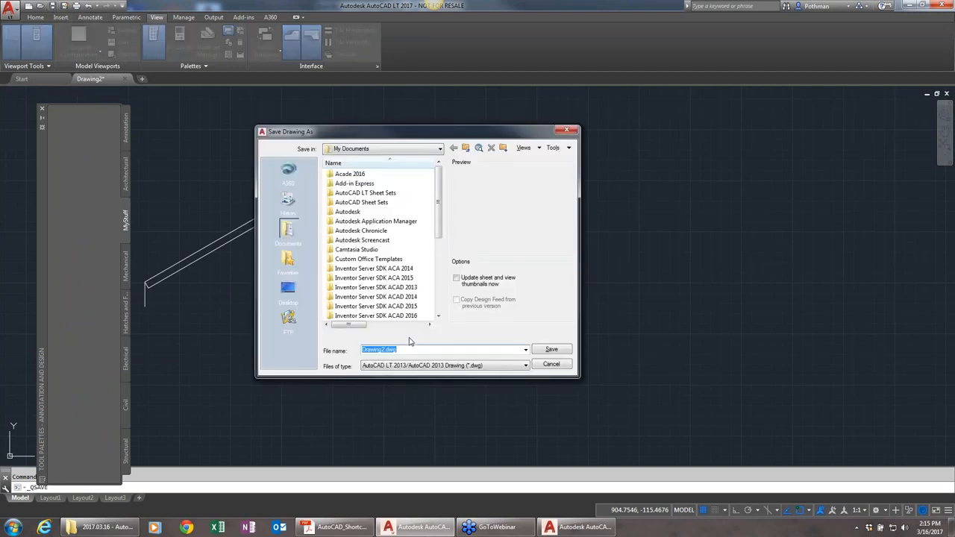
pyautogui.click(550, 349)
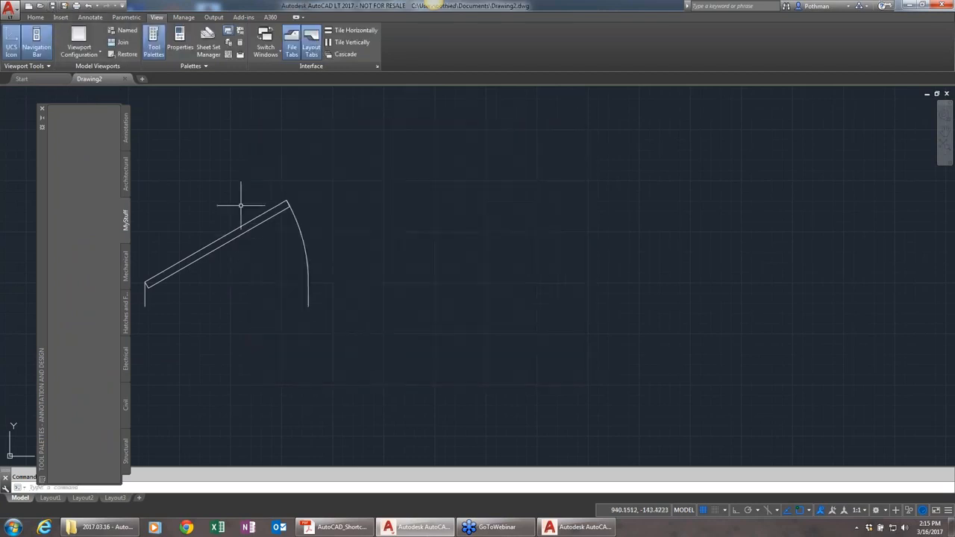
pyautogui.click(253, 223)
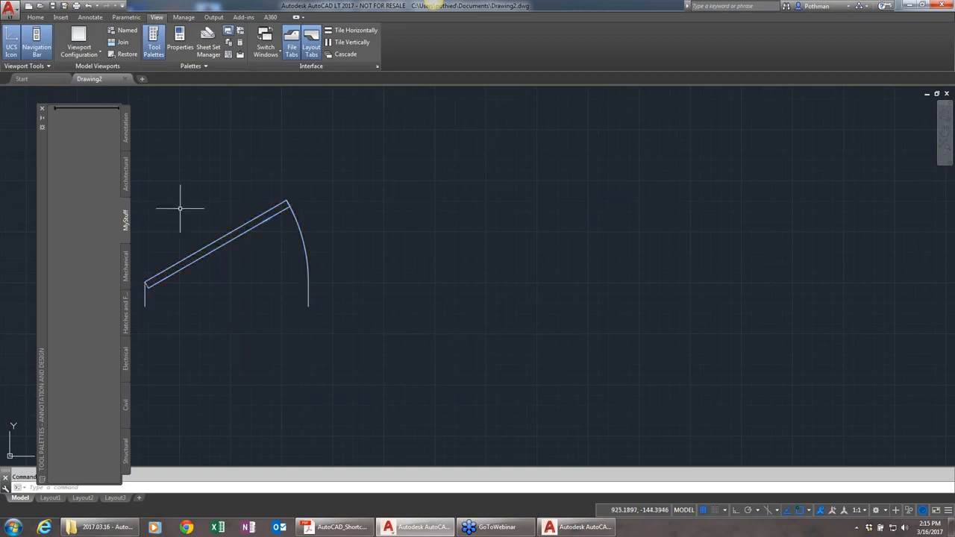
pyautogui.moveTo(71, 190); pyautogui.dragTo(72, 191)
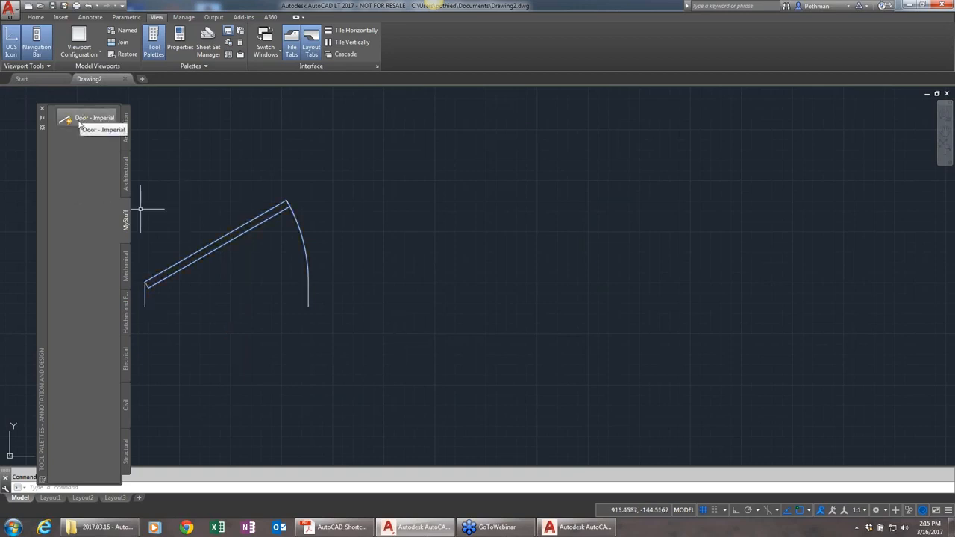
# Step: Draw a nearly horizontal line to the right of the door and add it to the MyStuff palette as a tool
pyautogui.write('l')
pyautogui.press('Return')
pyautogui.click(439, 225)
pyautogui.click(571, 226)
pyautogui.press('Escape')
pyautogui.click(512, 226)
pyautogui.moveTo(512, 226); pyautogui.dragTo(67, 170)
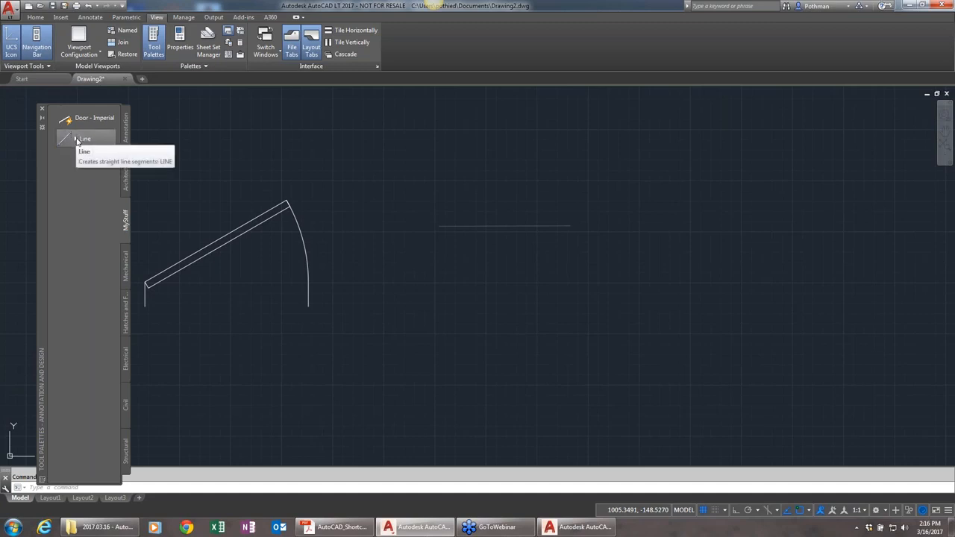
# Step: Switch the Line tool on the MyStuff palette to Arc and to Polyline through its flyout
pyautogui.click(75, 139)
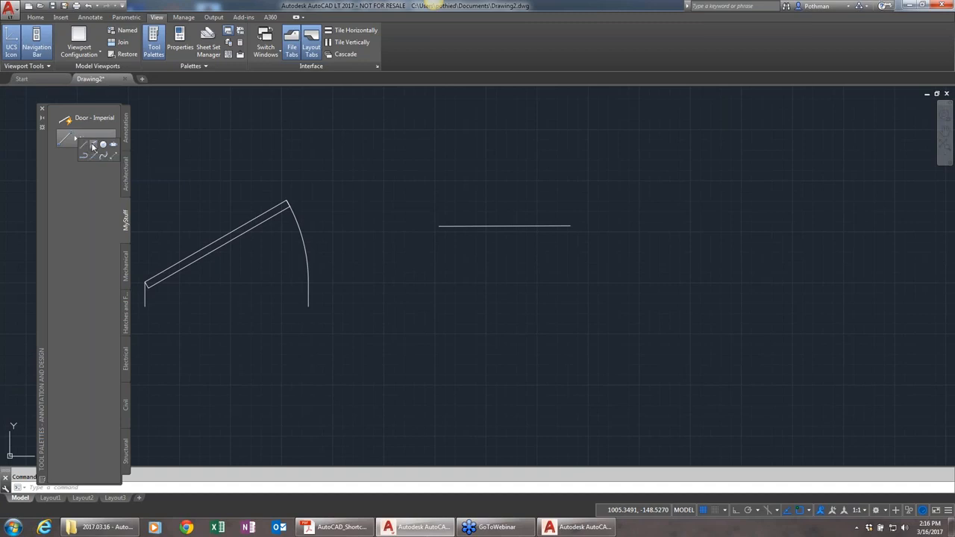
pyautogui.click(91, 147)
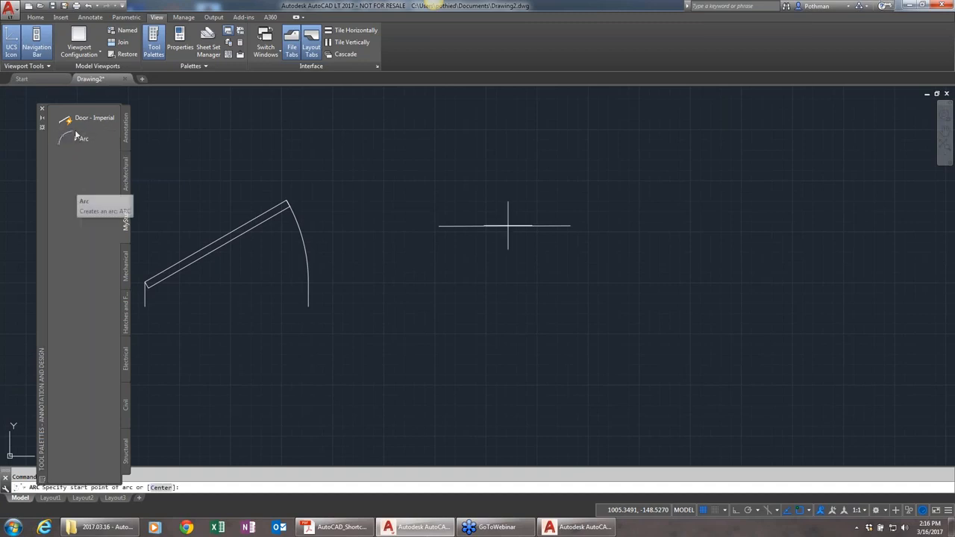
pyautogui.click(85, 156)
# Step: Switch the MyStuff palette's drawing tool to Circle and draw a circle overlapping the left end of the short line
pyautogui.click(76, 141)
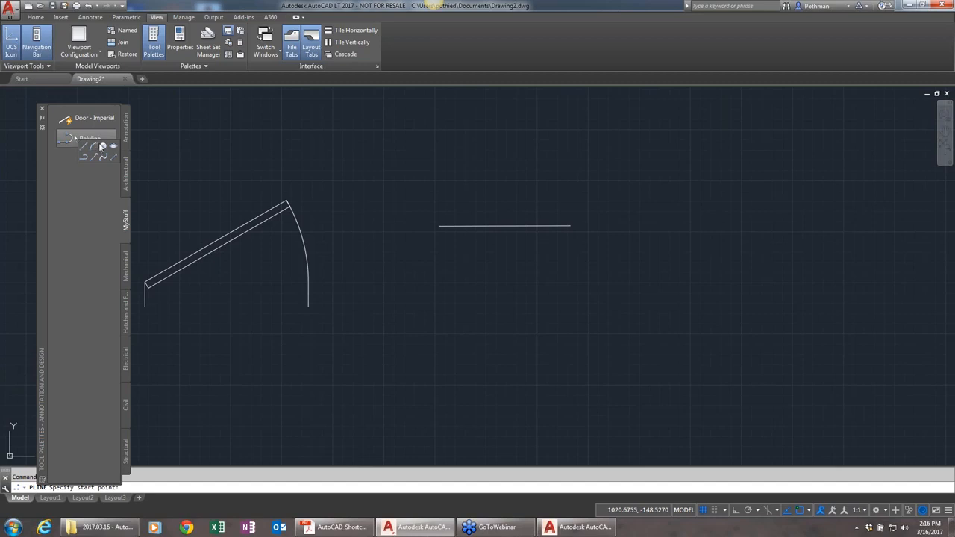
pyautogui.click(102, 146)
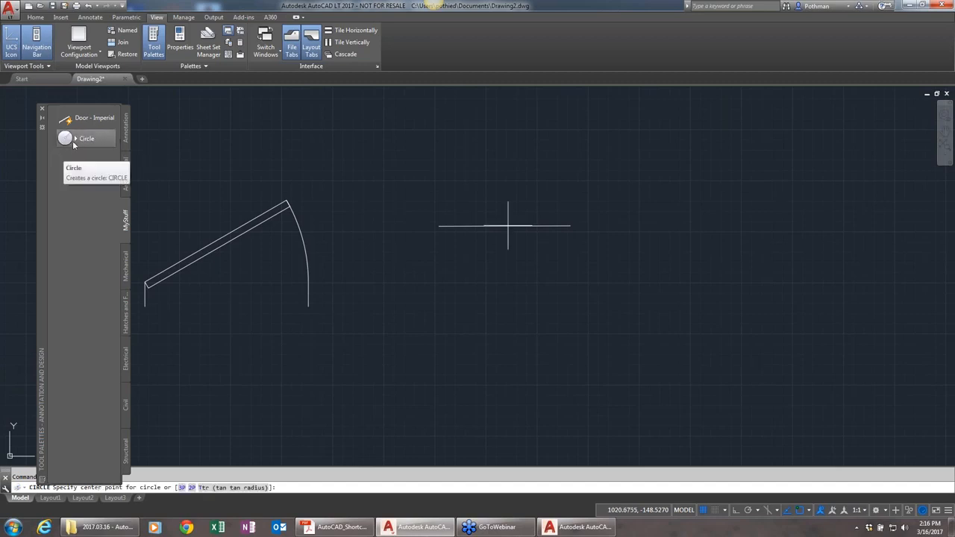
pyautogui.click(427, 184)
pyautogui.click(481, 184)
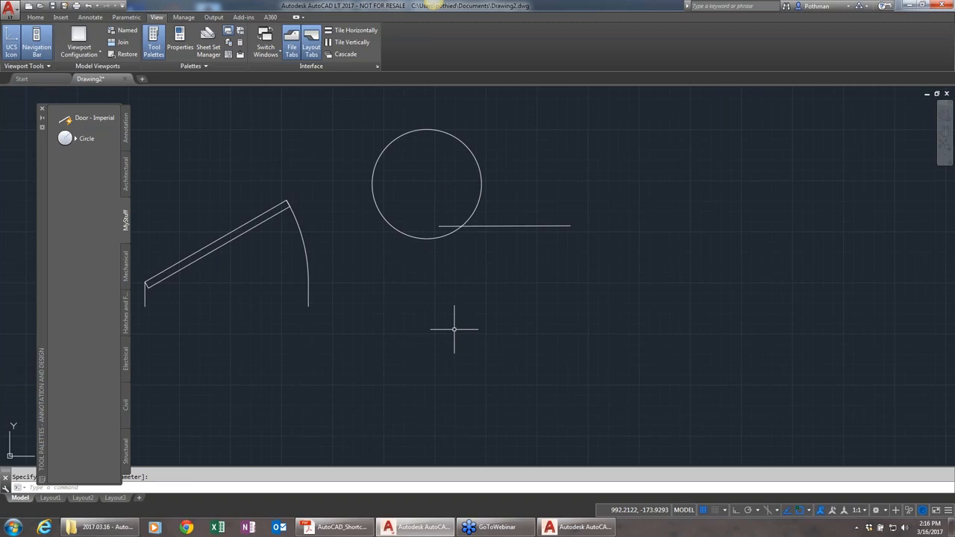
pyautogui.click(580, 335)
pyautogui.click(262, 173)
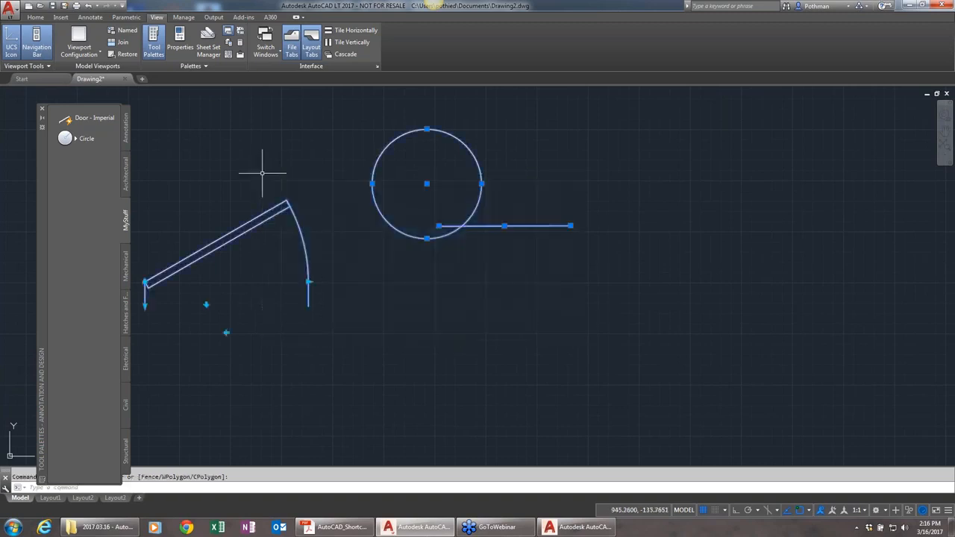
pyautogui.press('Escape')
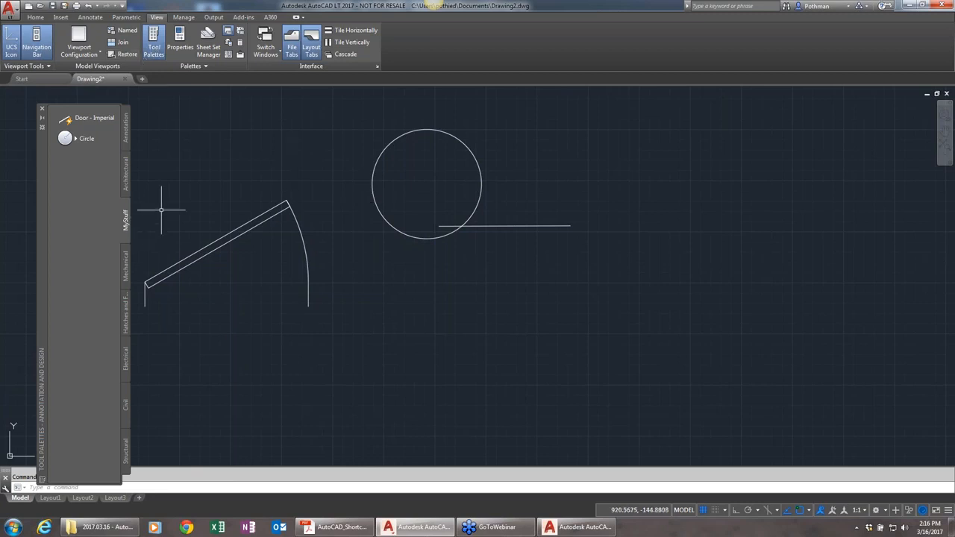
# Step: Move the tool palettes slightly, open the Properties palette, and close the tool palettes
pyautogui.moveTo(43, 210)
pyautogui.mouseDown()
pyautogui.moveTo(15, 205)
pyautogui.moveTo(53, 214)
pyautogui.mouseUp()
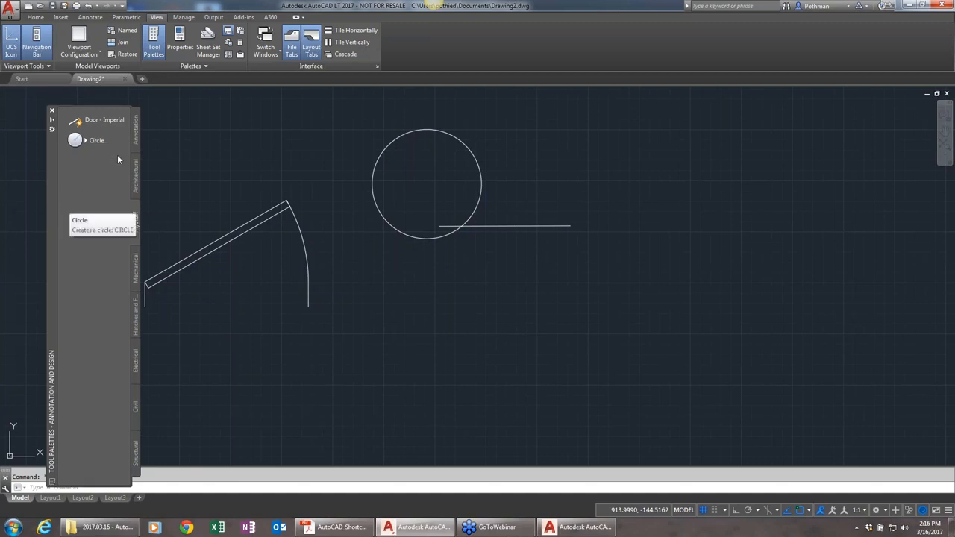
pyautogui.click(181, 46)
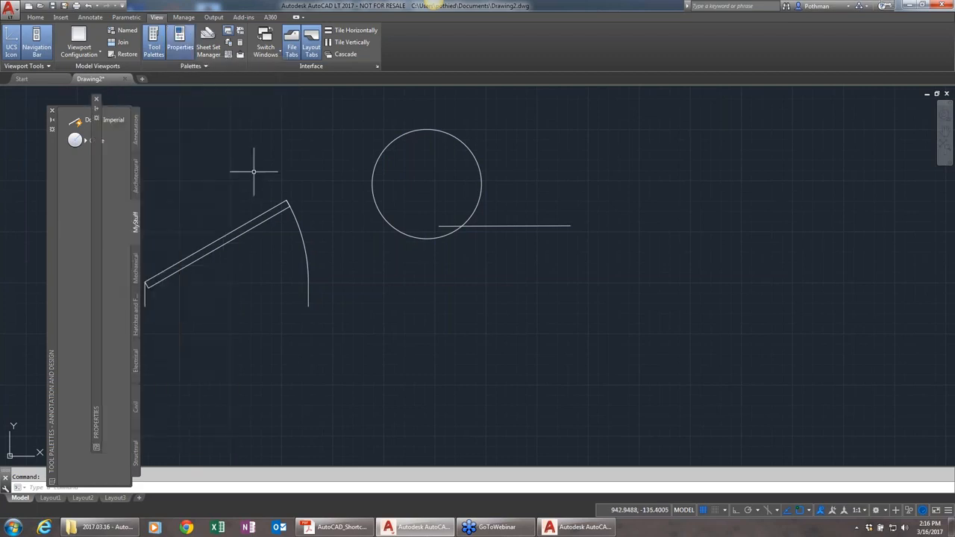
pyautogui.click(52, 121)
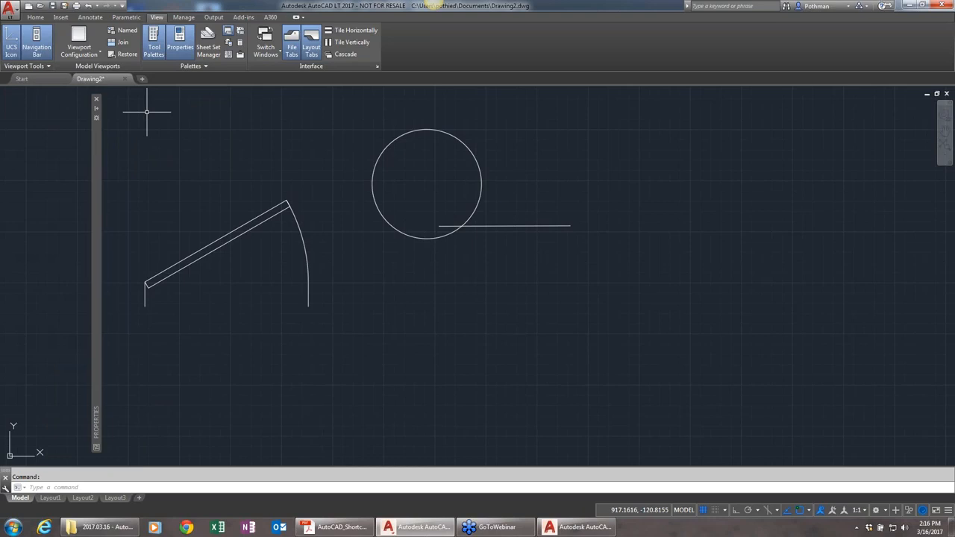
# Step: Examine the general and geometry properties of the circle and of the short line in the Properties palette
pyautogui.moveTo(92, 145)
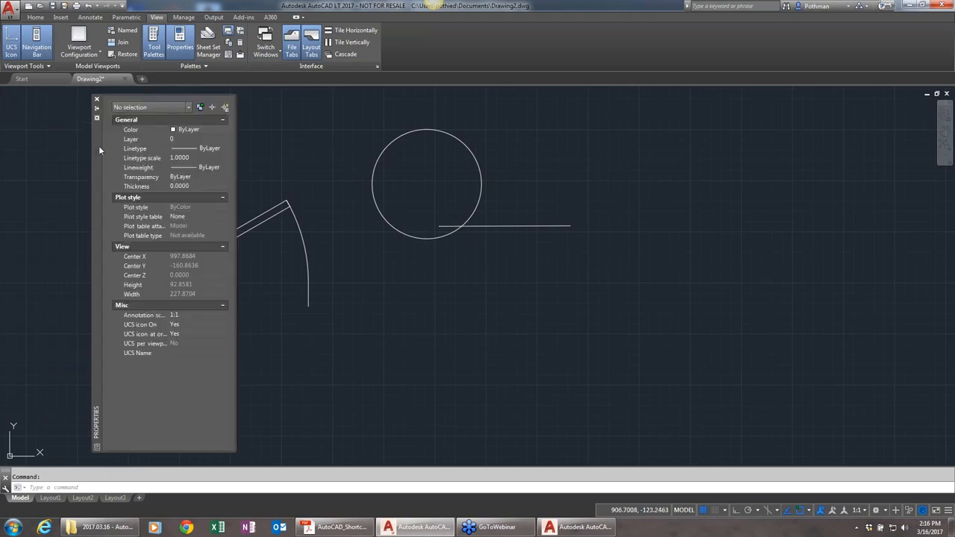
pyautogui.click(380, 215)
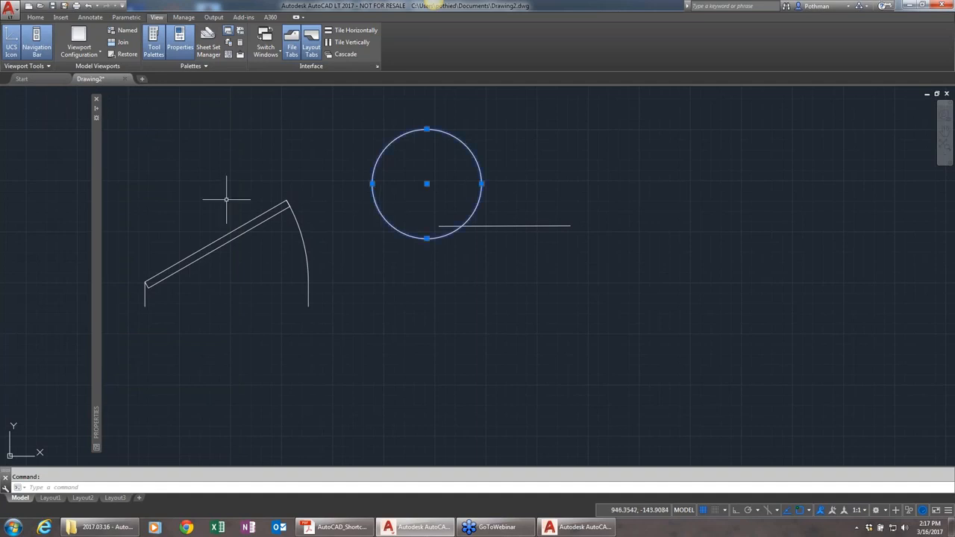
pyautogui.moveTo(95, 192)
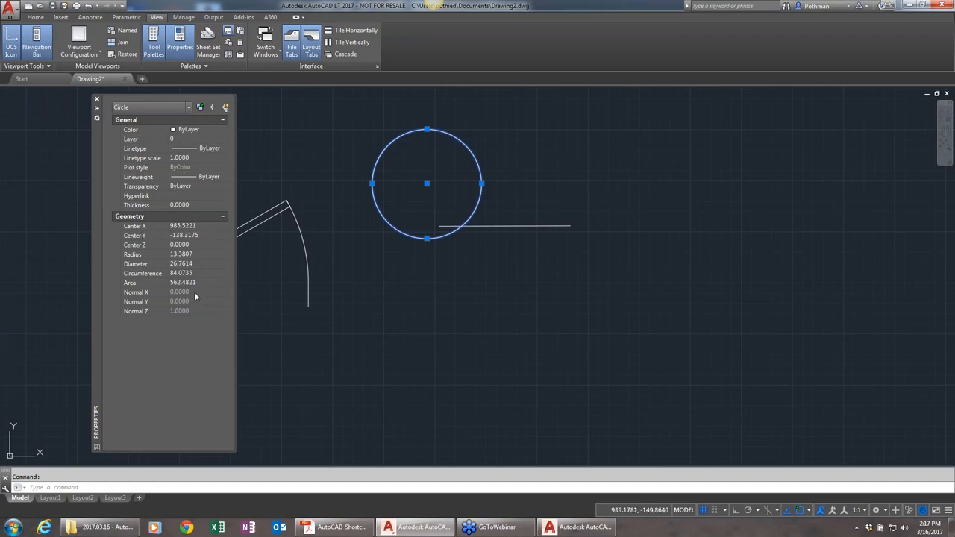
pyautogui.press('Escape')
pyautogui.click(542, 232)
pyautogui.click(537, 219)
pyautogui.moveTo(103, 253)
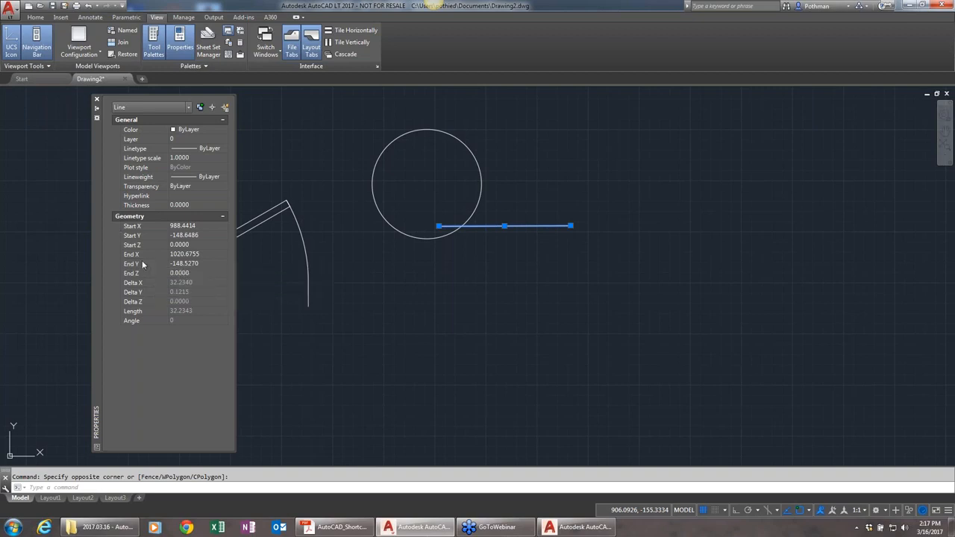
# Step: Redisplay the tool palettes and load the recent autocad 2017 launch demo.dst sheet set in the Sheet Set Manager
pyautogui.click(159, 51)
pyautogui.click(159, 50)
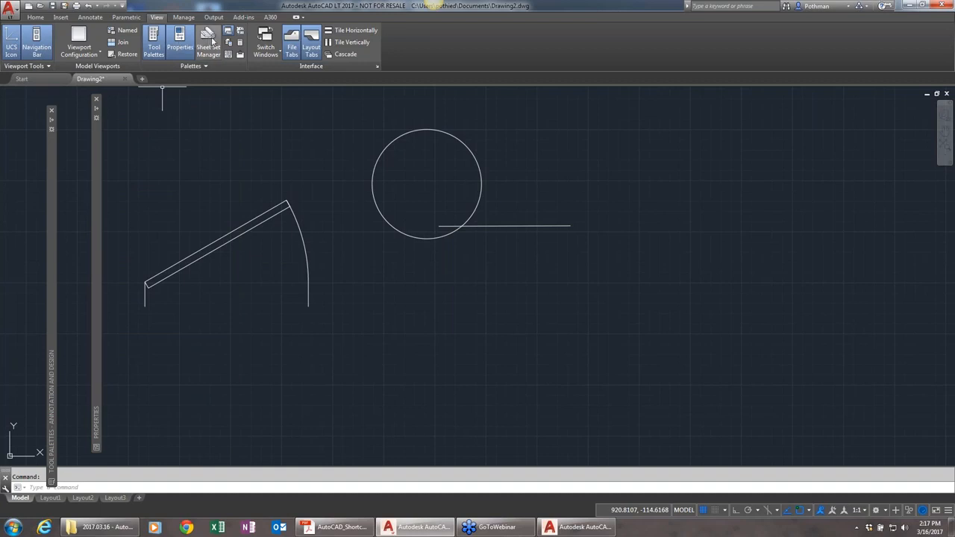
pyautogui.click(208, 42)
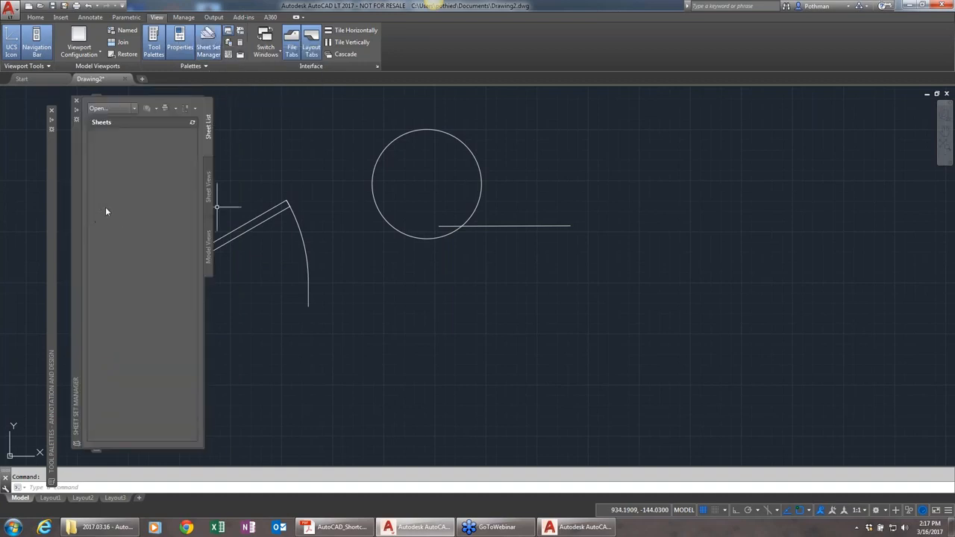
pyautogui.click(135, 108)
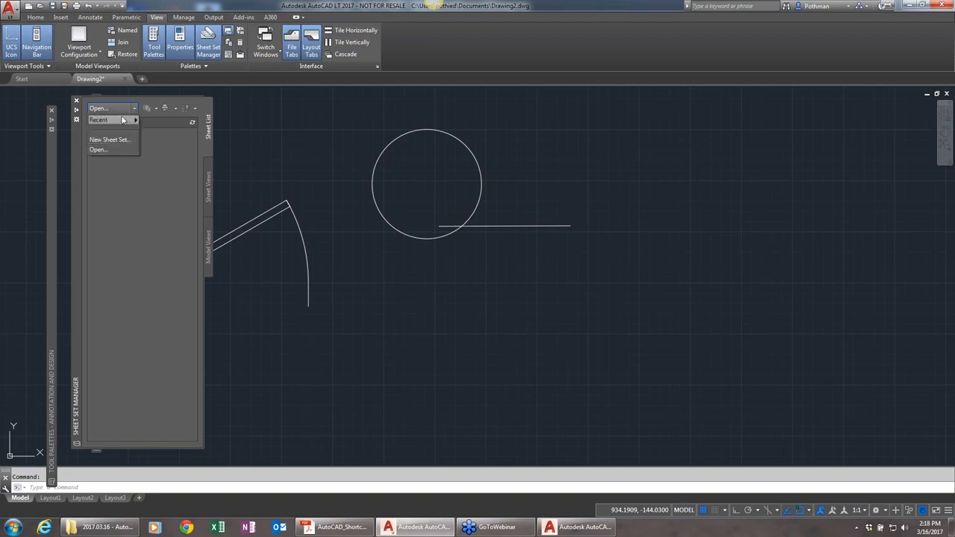
pyautogui.click(123, 110)
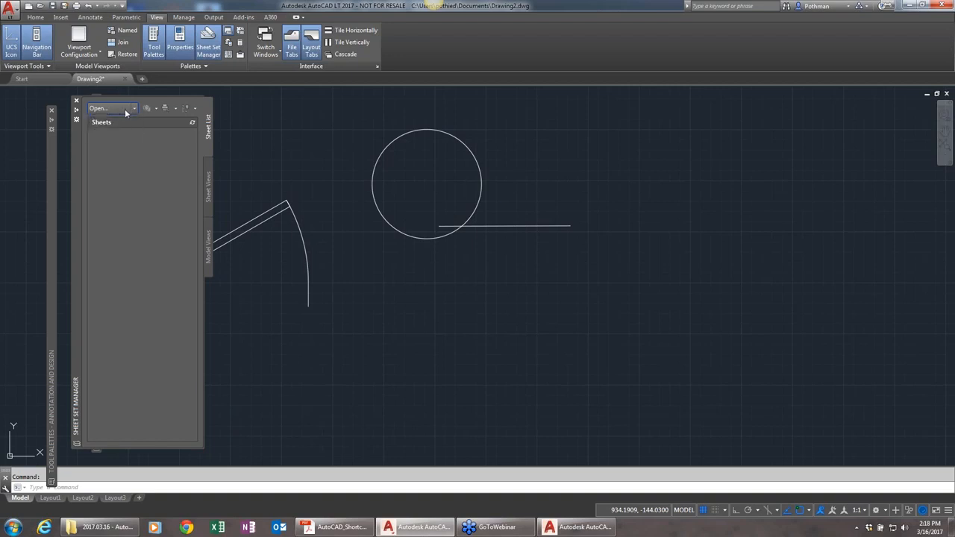
pyautogui.click(135, 108)
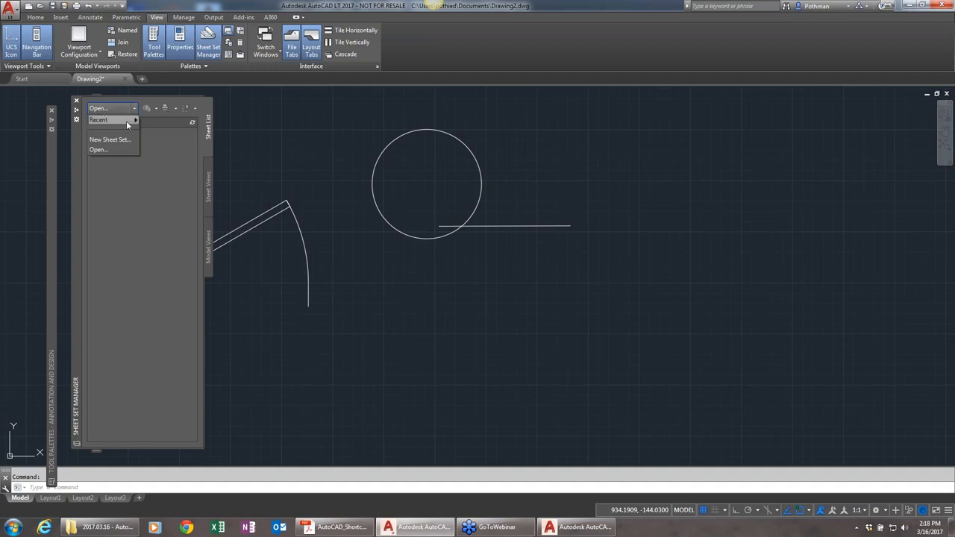
pyautogui.moveTo(128, 121)
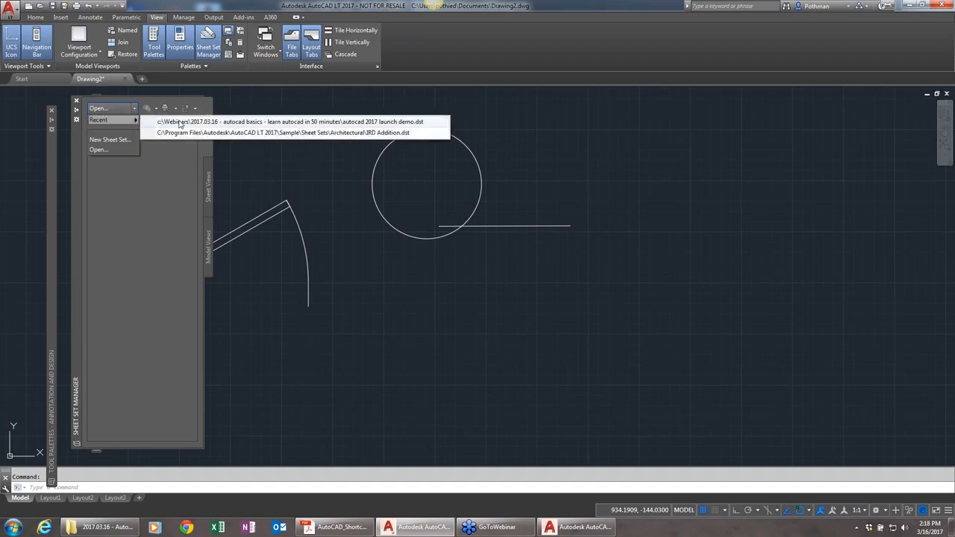
pyautogui.click(179, 122)
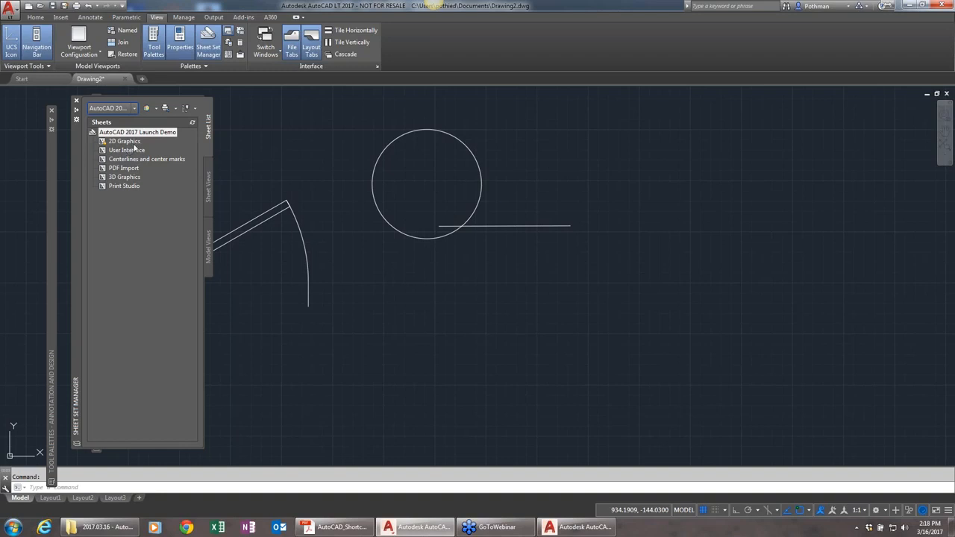
# Step: Open the 2D Graphics sheet from the AutoCAD 2017 Launch Demo sheet set
pyautogui.click(129, 145)
pyautogui.doubleClick(126, 142)
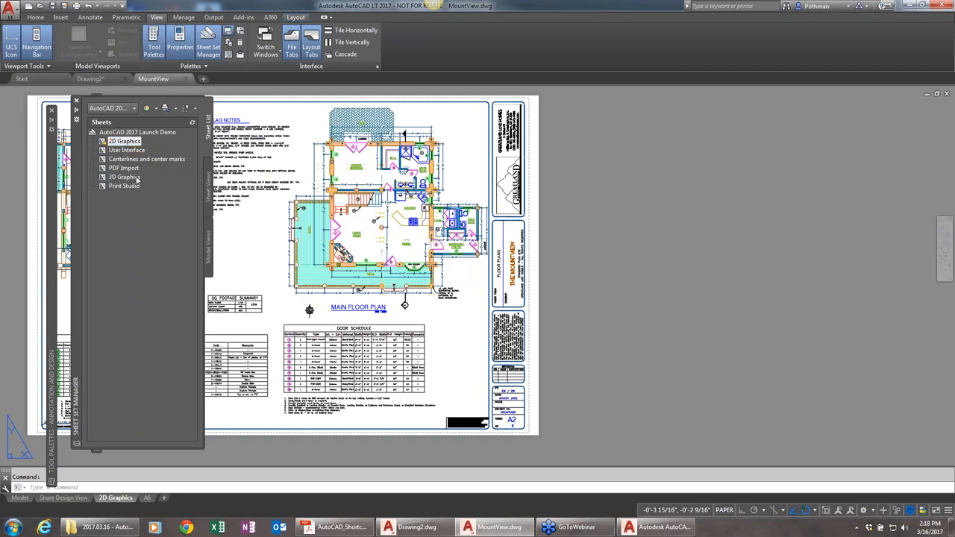
pyautogui.moveTo(137, 179)
pyautogui.moveTo(108, 155)
pyautogui.moveTo(138, 145)
# Step: Review the sheet views and model views of the sheet set, then return to its sheet list
pyautogui.click(209, 190)
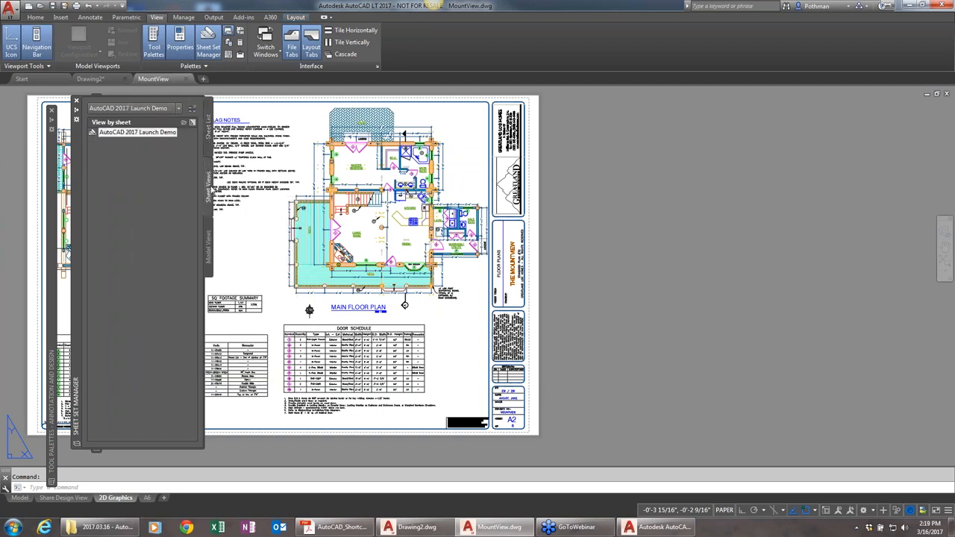
pyautogui.click(208, 252)
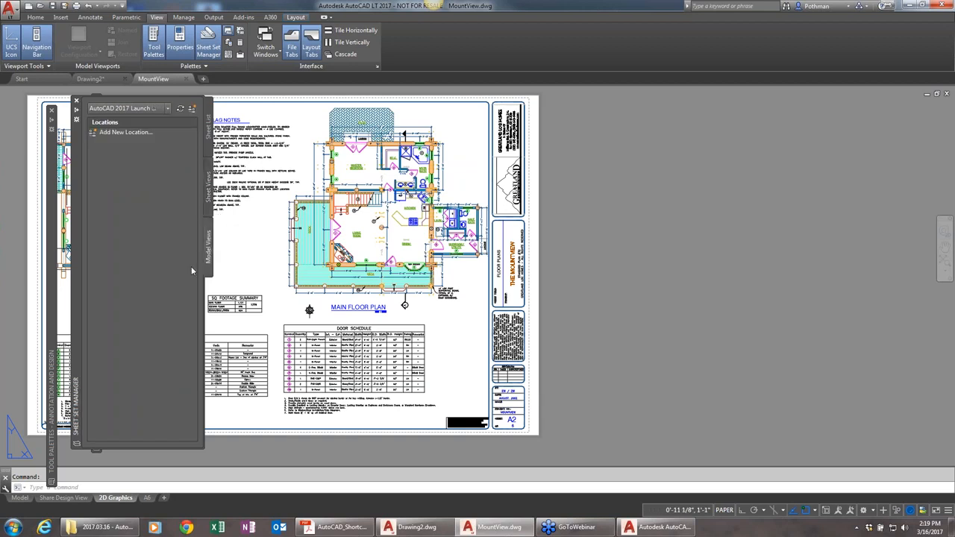
pyautogui.click(210, 124)
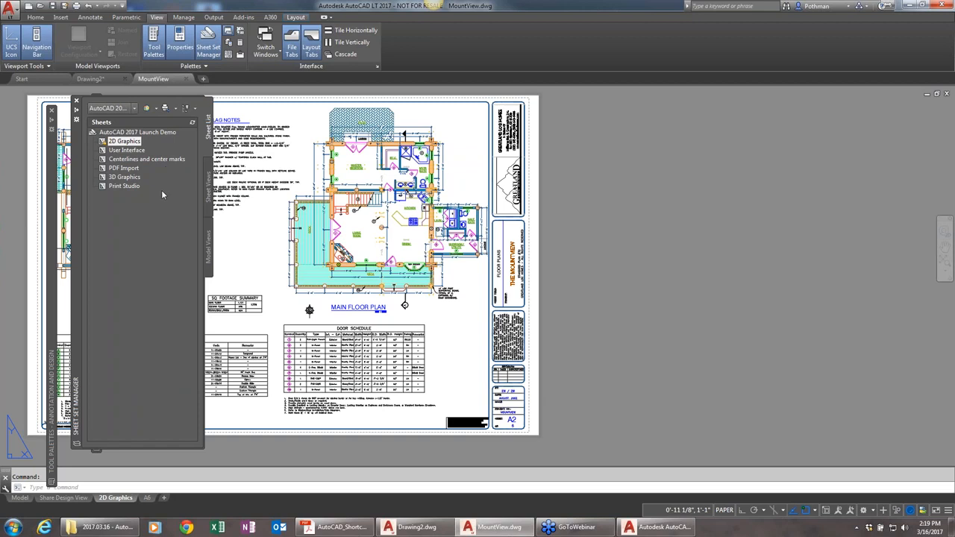
# Step: Open the Layer Properties Manager and widen the On, Freeze and Lock columns so their headings are readable
pyautogui.click(229, 43)
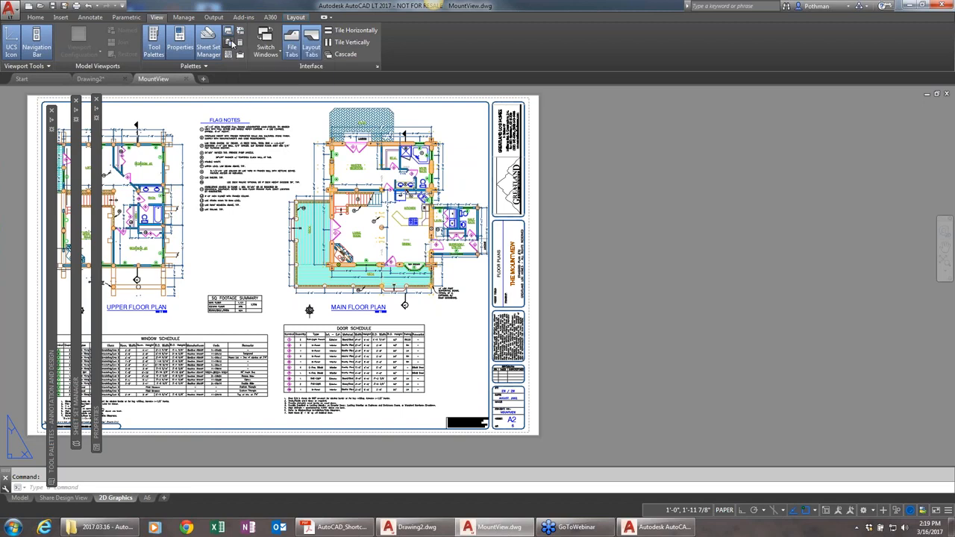
pyautogui.scroll(-2, 222, 157)
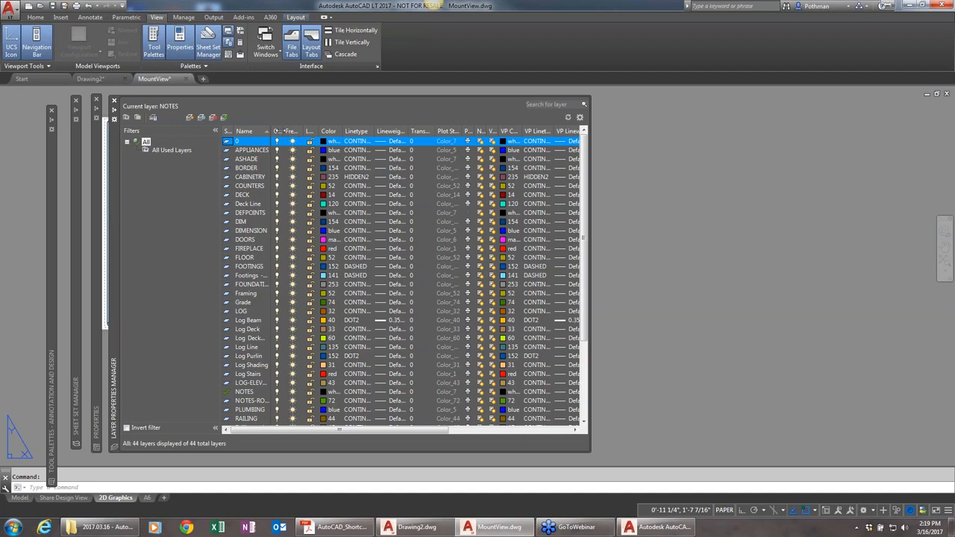
pyautogui.moveTo(286, 131); pyautogui.dragTo(359, 132)
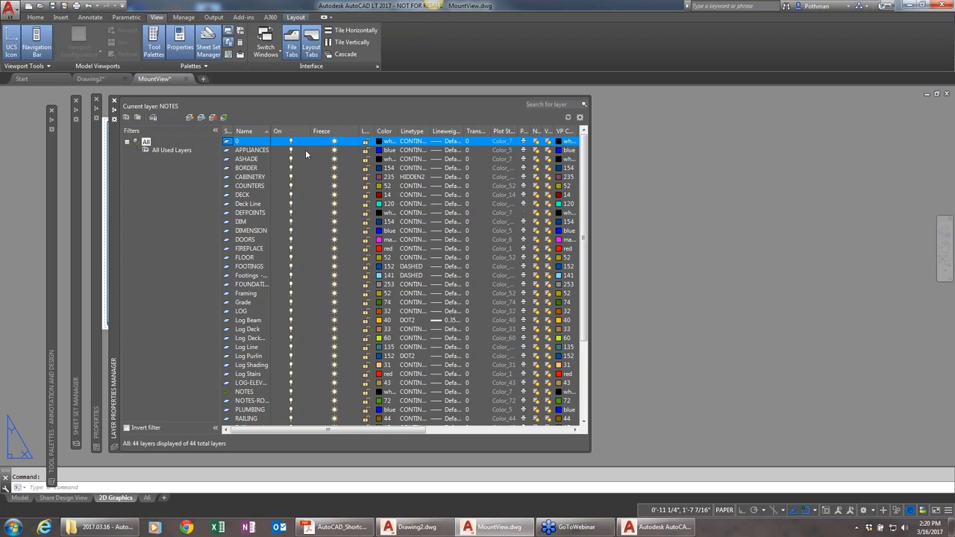
pyautogui.doubleClick(374, 132)
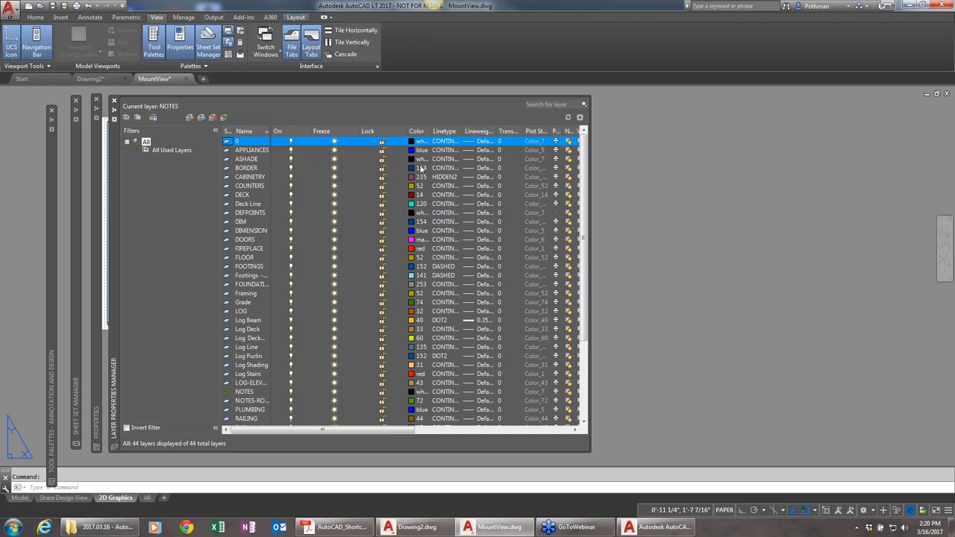
pyautogui.doubleClick(431, 142)
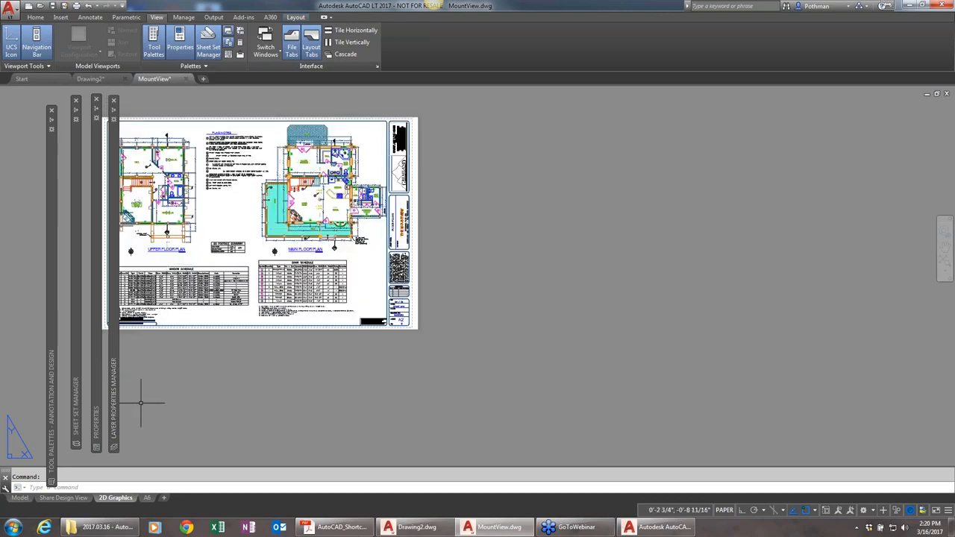
# Step: Switch MountView to model space and examine the front elevation of the log house up close
pyautogui.scroll(4, 82, 467)
pyautogui.click(19, 499)
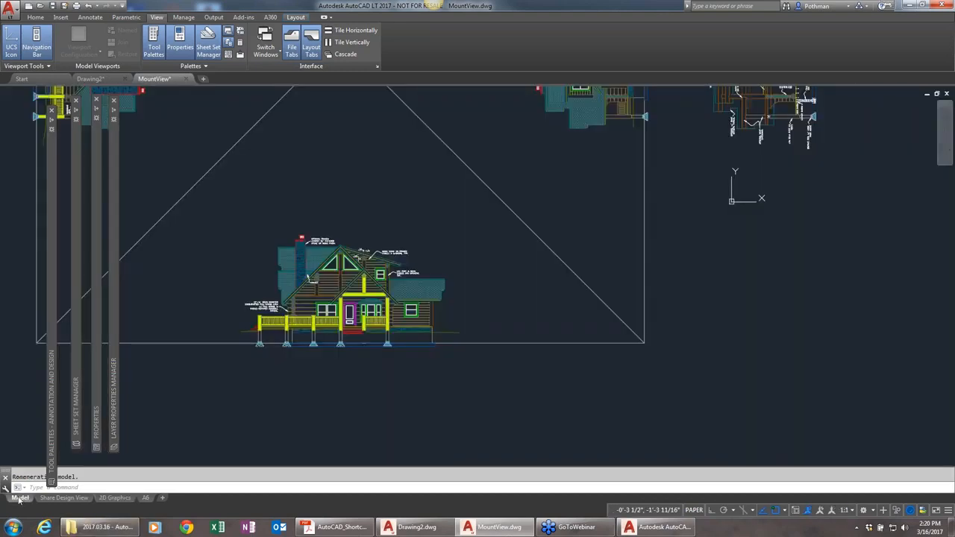
pyautogui.scroll(4, 345, 282)
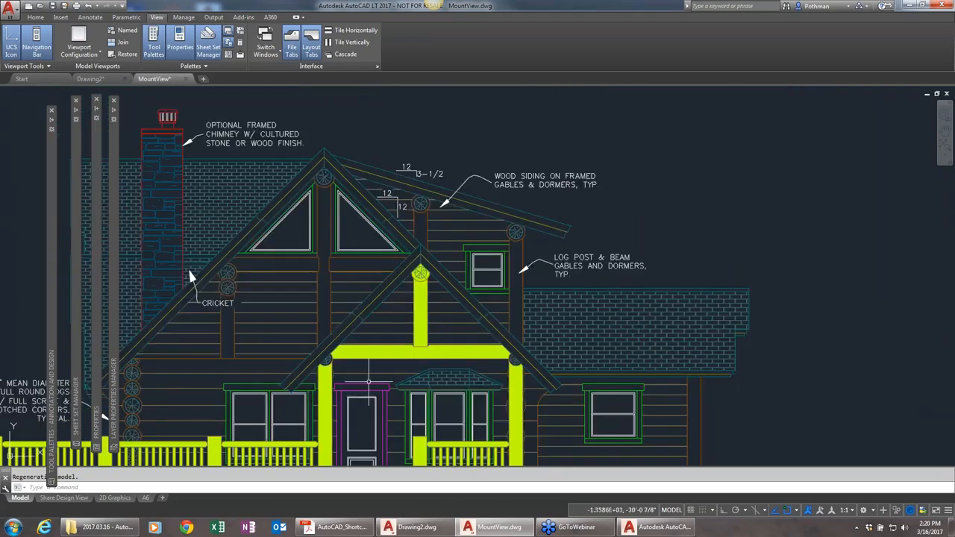
pyautogui.scroll(-3, 448, 307)
pyautogui.scroll(-5, 449, 307)
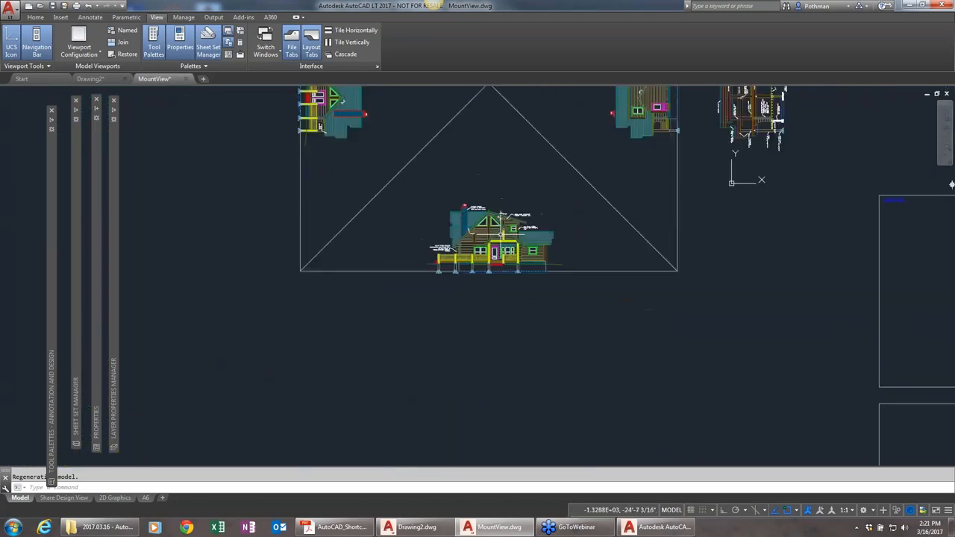
pyautogui.scroll(8, 489, 252)
pyautogui.scroll(-4, 487, 254)
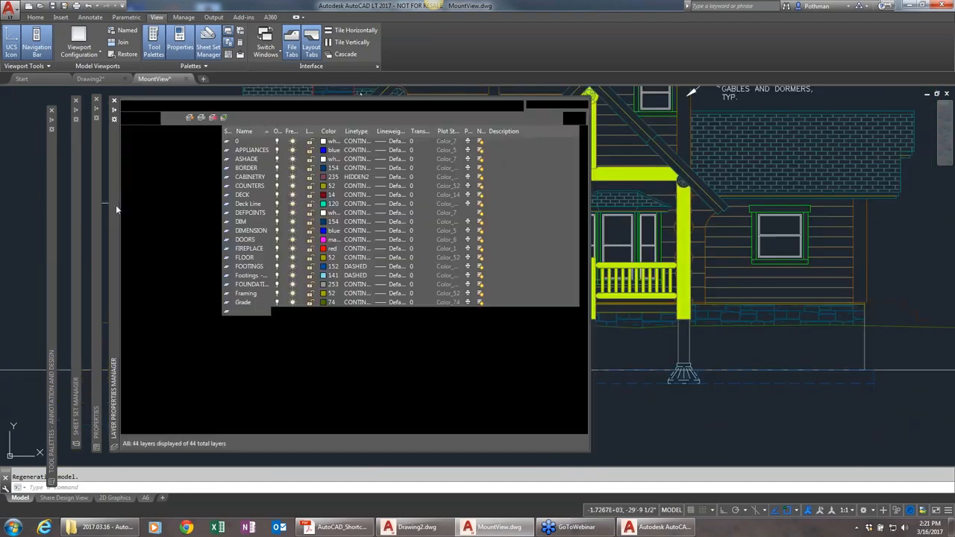
# Step: Widen the Linetype column in the layer list and inspect the dashed footing lines below the front elevation
pyautogui.moveTo(116, 204)
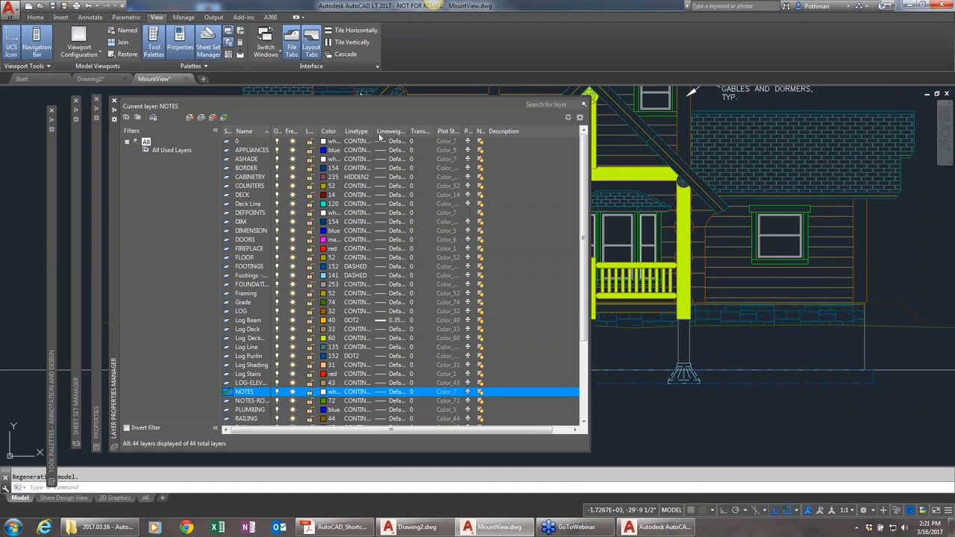
pyautogui.moveTo(374, 131); pyautogui.dragTo(409, 131)
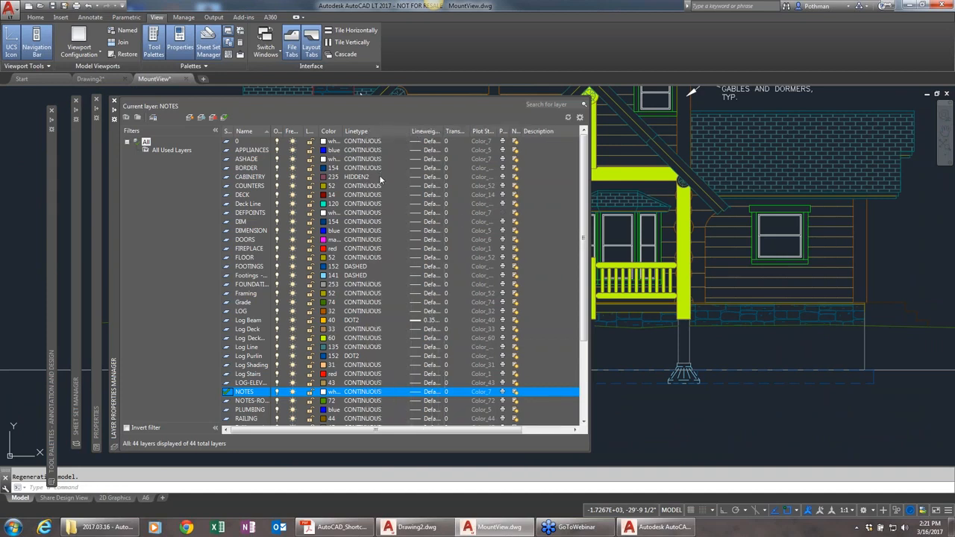
pyautogui.scroll(4, 804, 403)
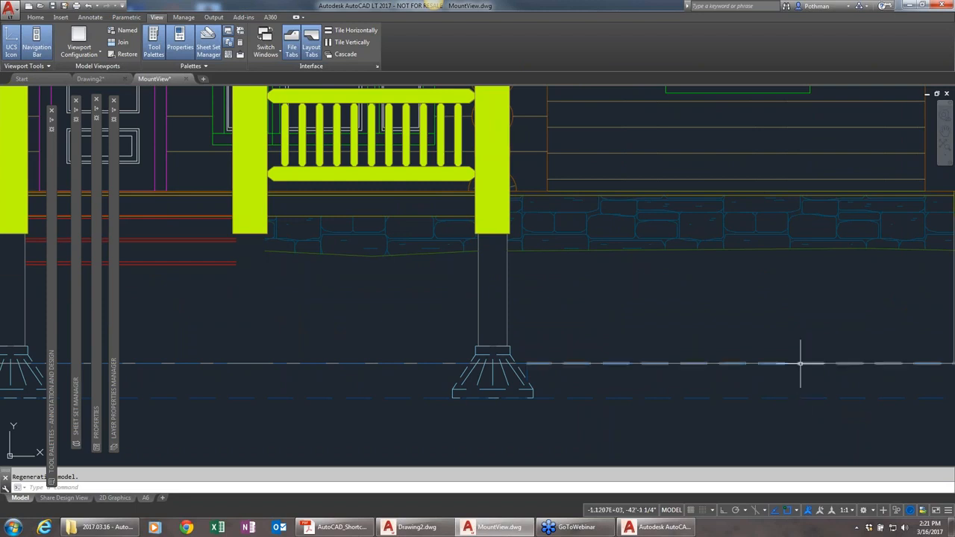
pyautogui.scroll(-5, 749, 345)
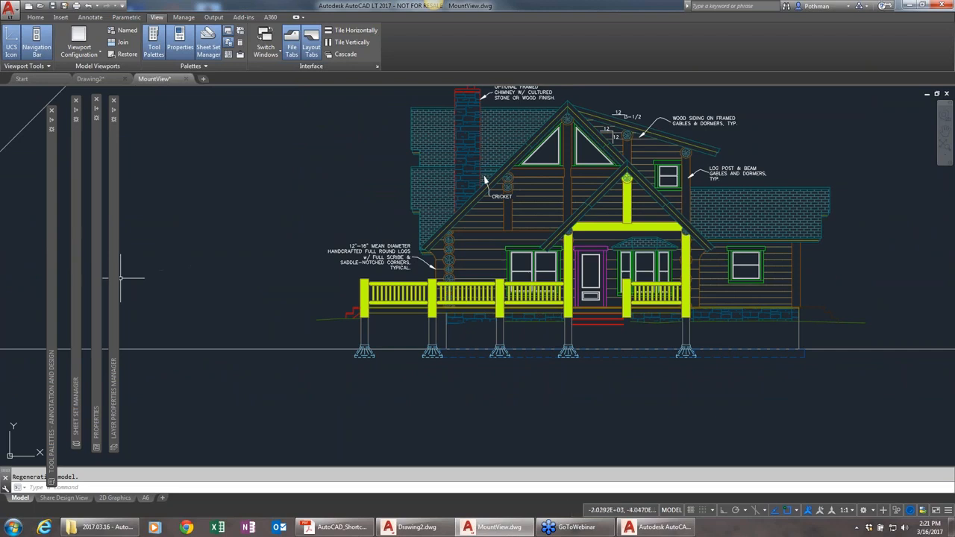
# Step: Widen the Plot column, select the DEFPOINTS layer, and toggle plotting of the ASHADE layer off and back on
pyautogui.moveTo(114, 279)
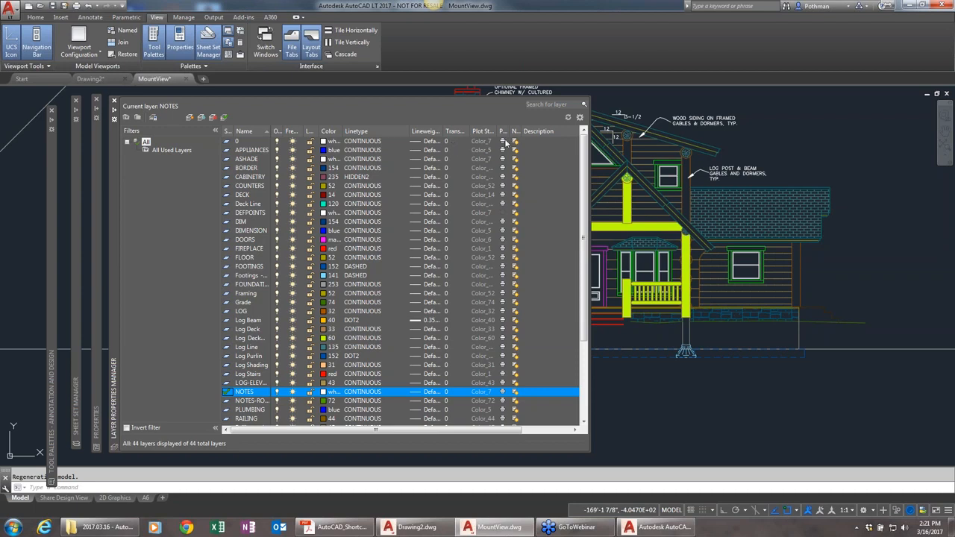
pyautogui.moveTo(508, 131); pyautogui.dragTo(523, 131)
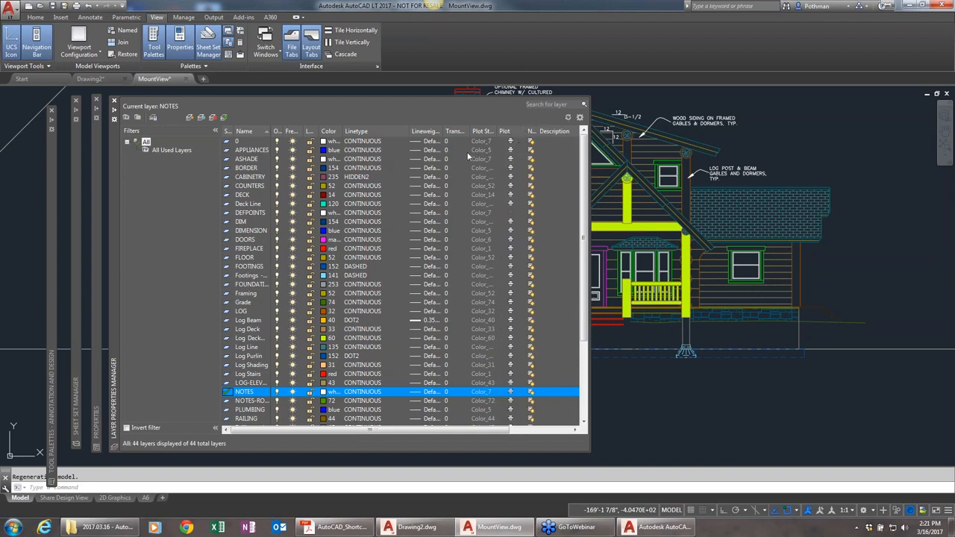
pyautogui.click(244, 216)
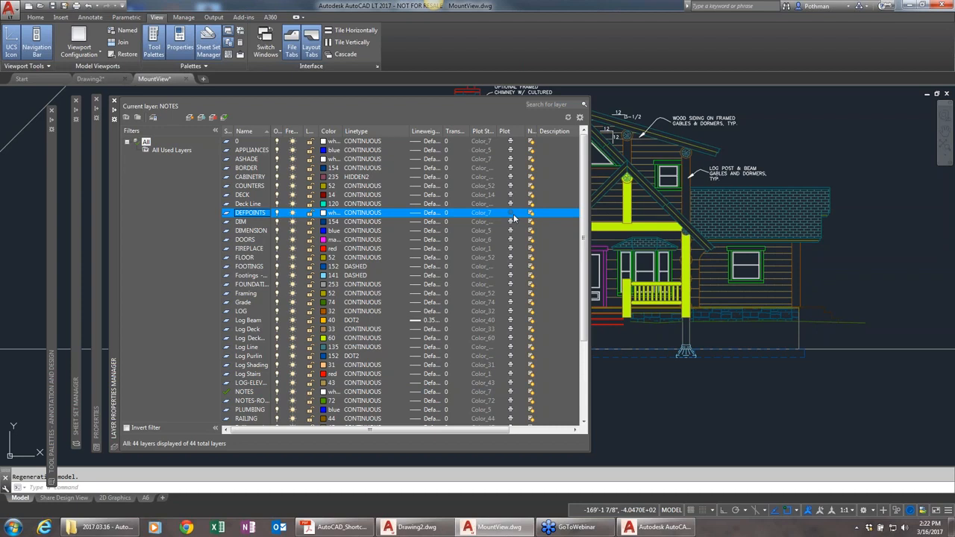
pyautogui.keyDown('ctrl'); pyautogui.click(511, 160); pyautogui.keyUp('ctrl')
pyautogui.click(511, 160)
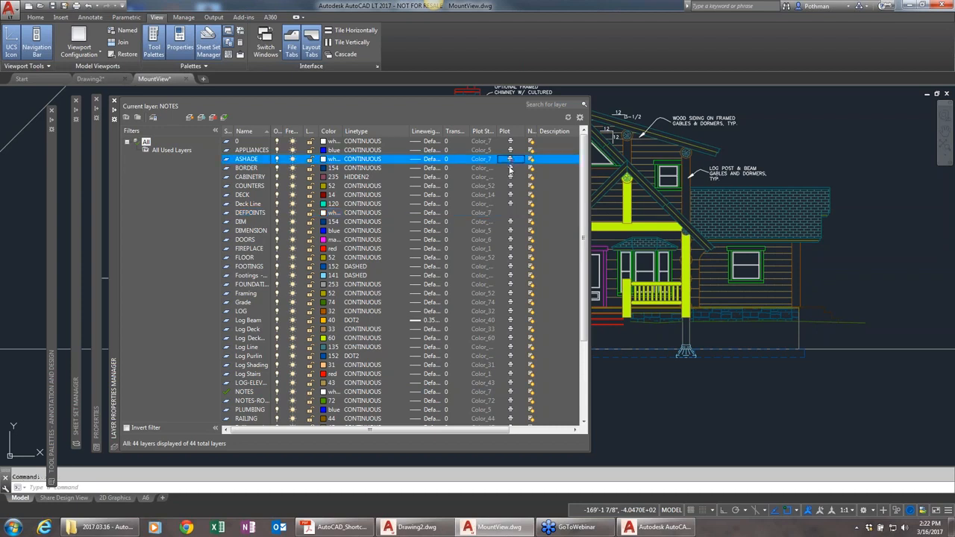
# Step: Select the BORDER layer in the layer list and toggle its plotting off and back on
pyautogui.click(511, 167)
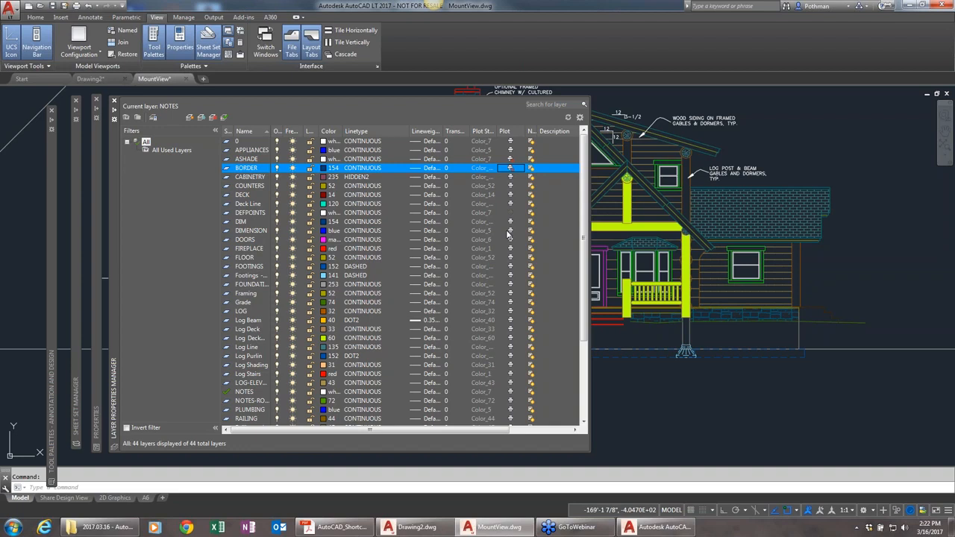
pyautogui.click(511, 161)
pyautogui.click(509, 169)
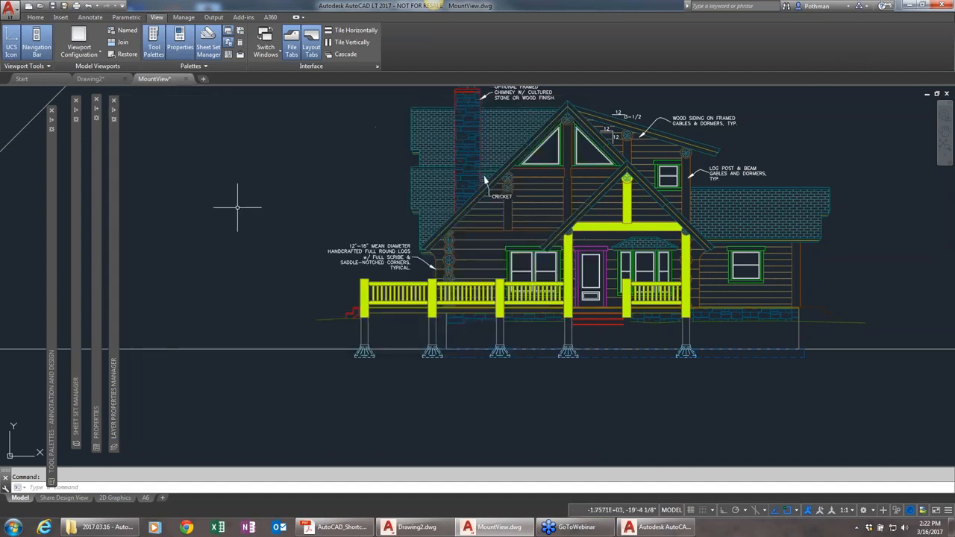
# Step: Set the Layer Properties Manager to auto-hide and park its collapsed bar beside the Properties palette
pyautogui.moveTo(114, 224)
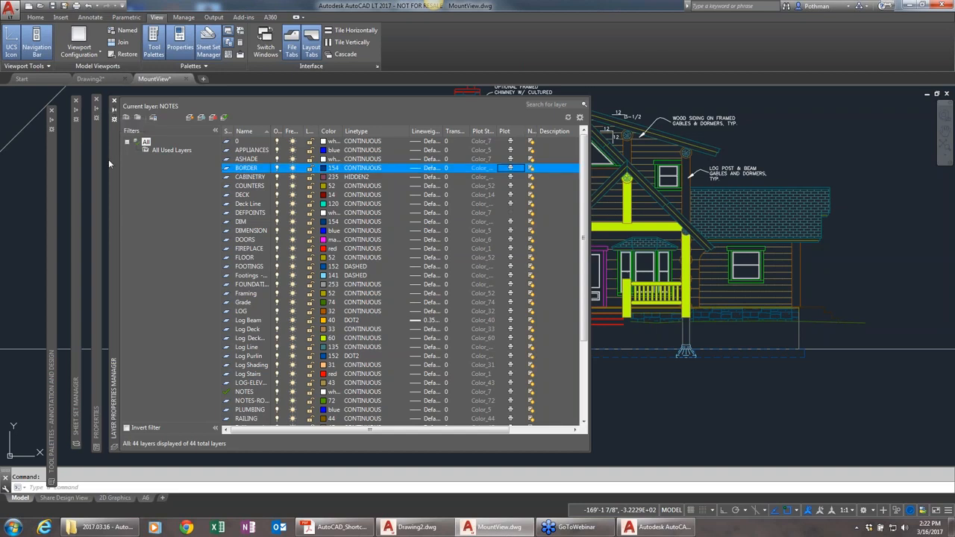
pyautogui.moveTo(113, 188); pyautogui.dragTo(170, 194)
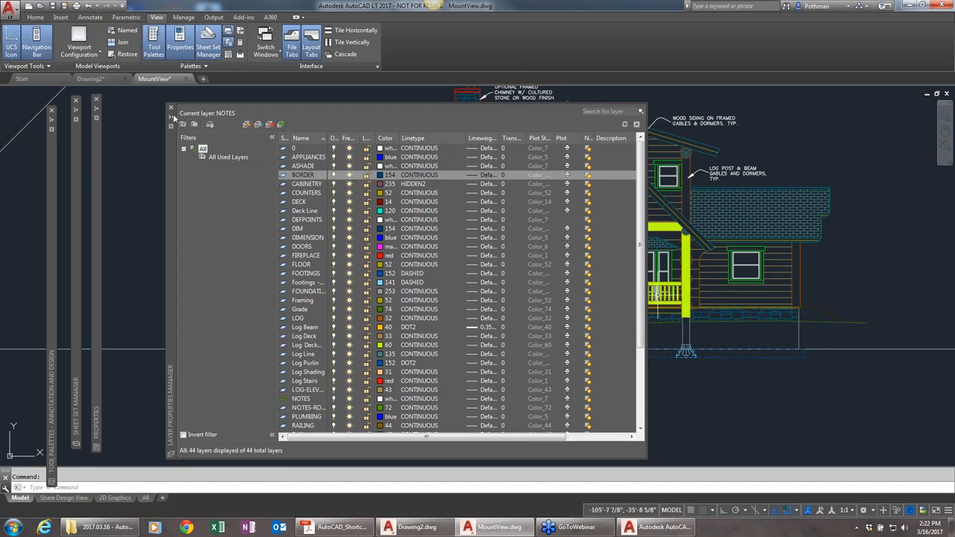
pyautogui.click(172, 118)
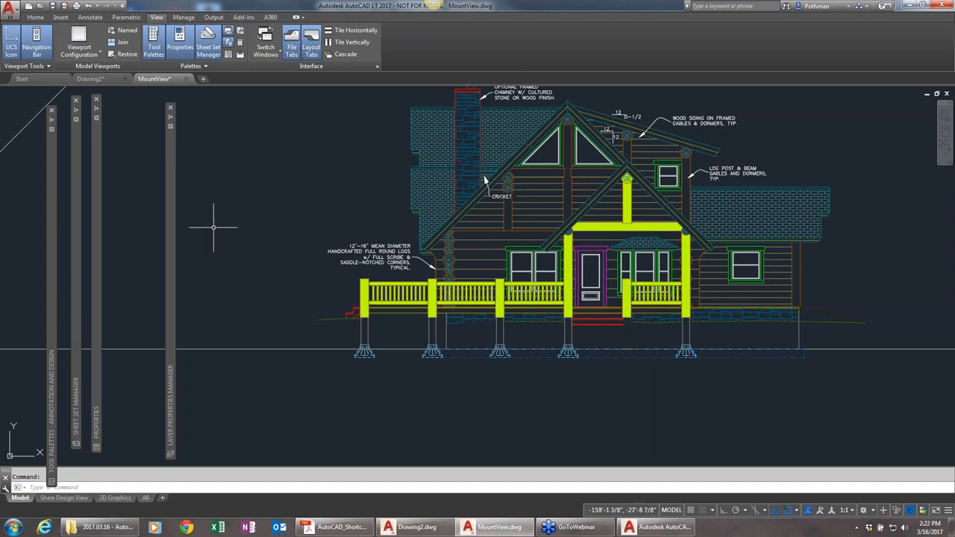
pyautogui.moveTo(172, 233)
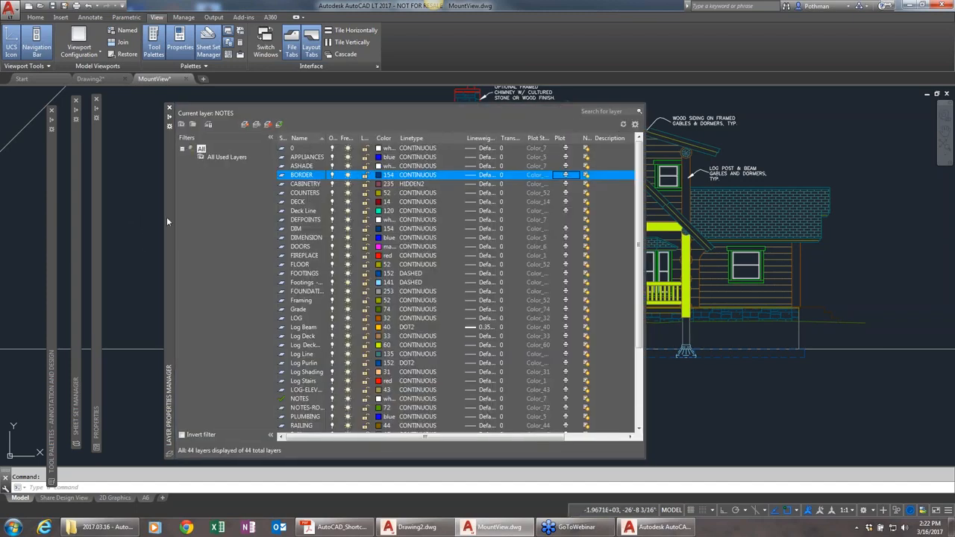
pyautogui.moveTo(167, 216); pyautogui.dragTo(122, 218)
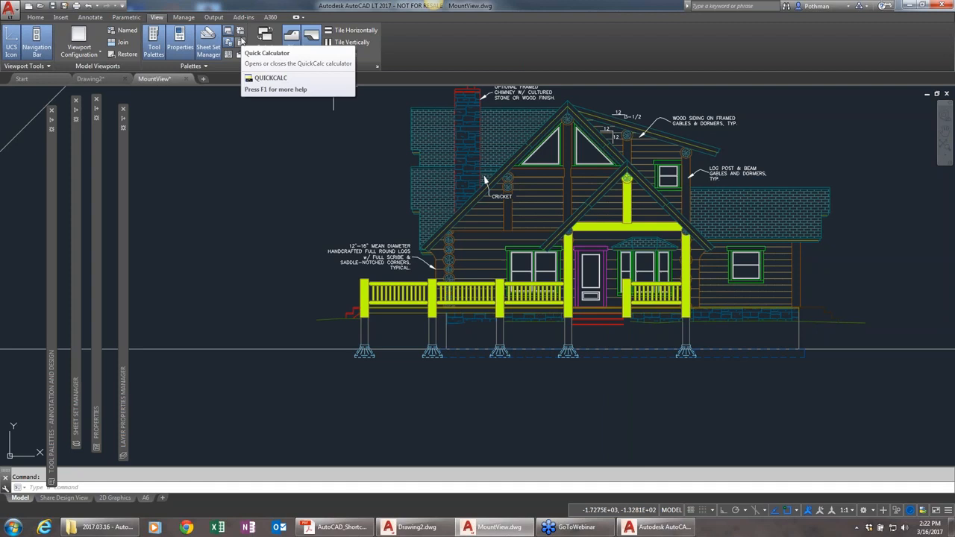
# Step: Open the External References palette and park it beside the Layer Properties Manager
pyautogui.click(241, 56)
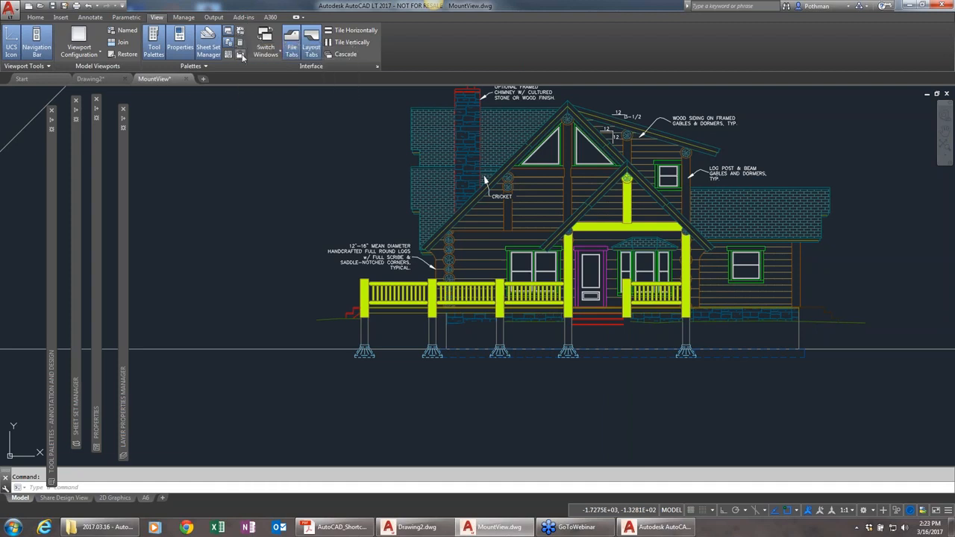
pyautogui.moveTo(58, 177); pyautogui.dragTo(144, 181)
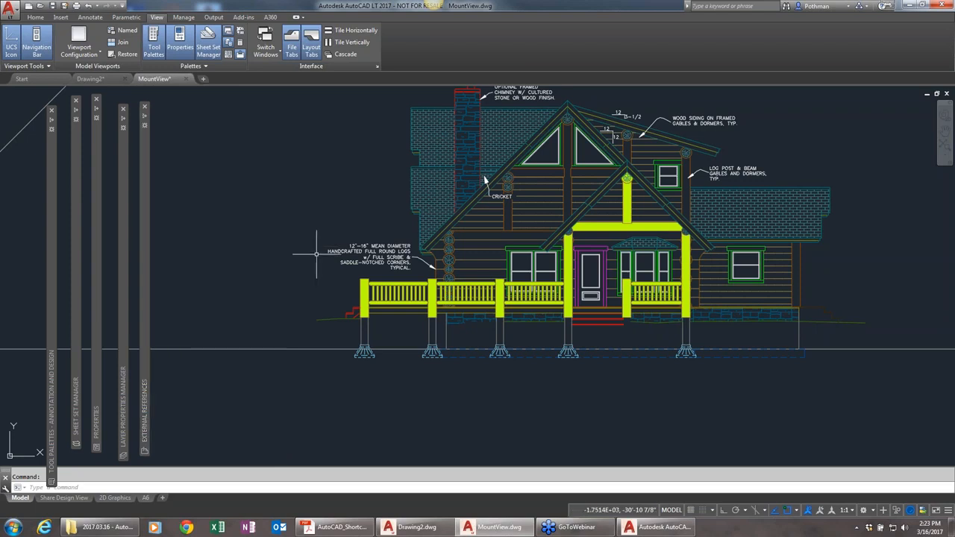
# Step: Review the reference types that External References can attach, bring up file selection for a DWG, and leave without attaching one
pyautogui.scroll(-8, 317, 254)
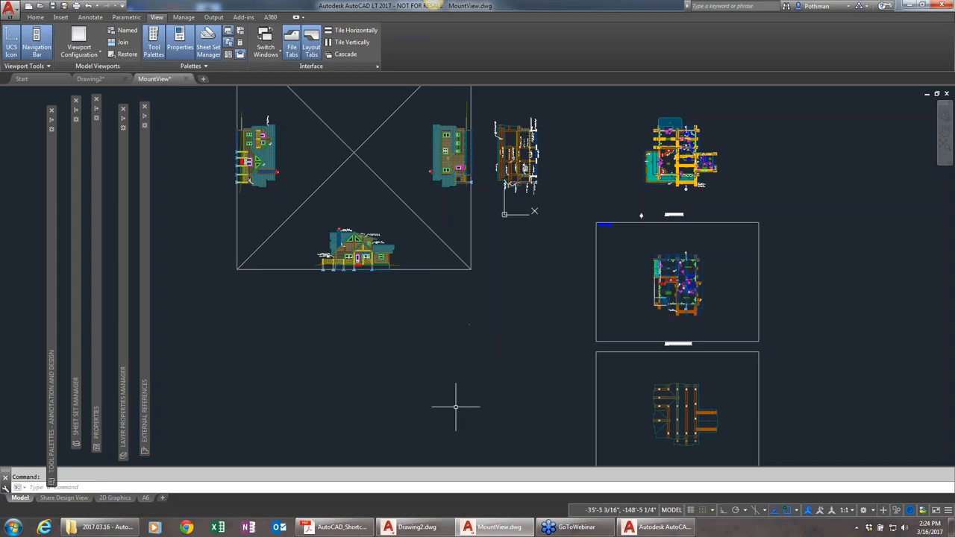
pyautogui.moveTo(145, 353)
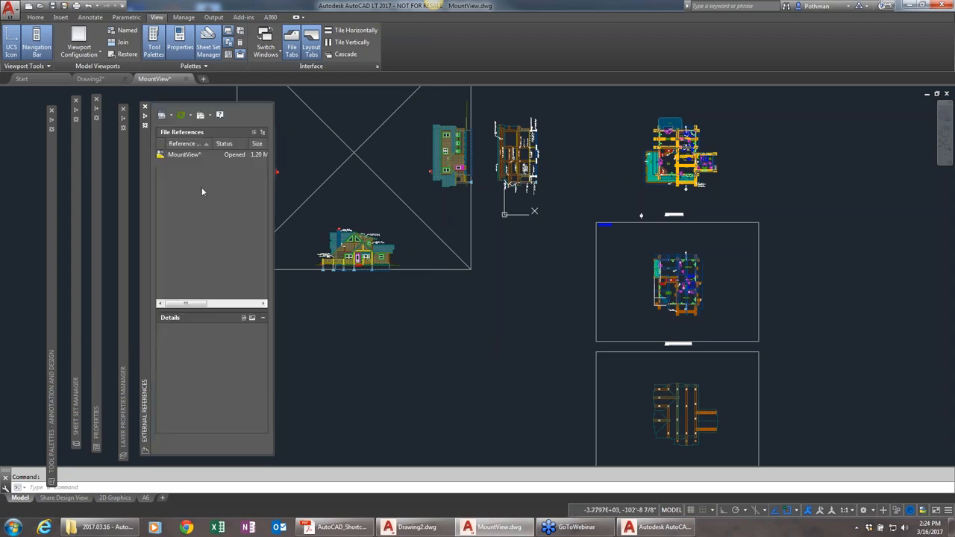
pyautogui.click(170, 115)
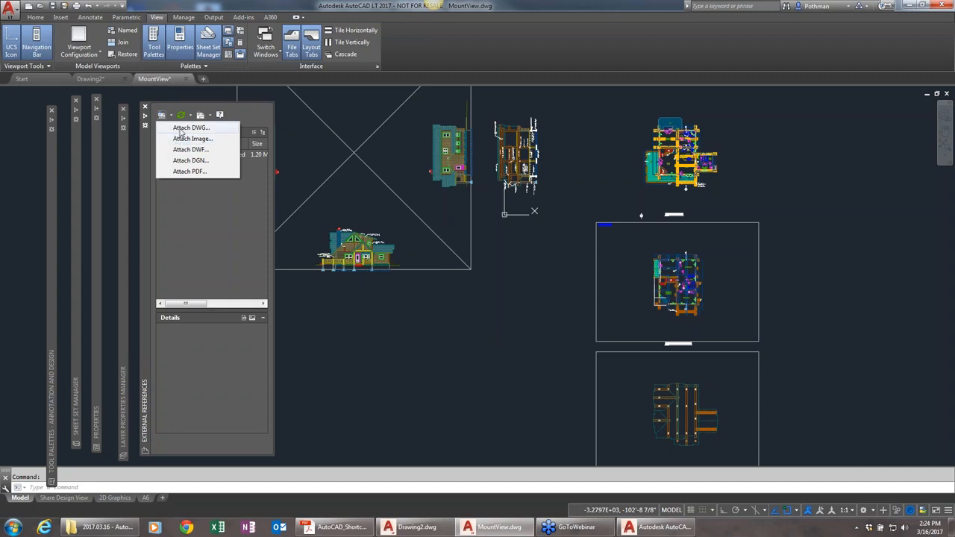
pyautogui.click(182, 130)
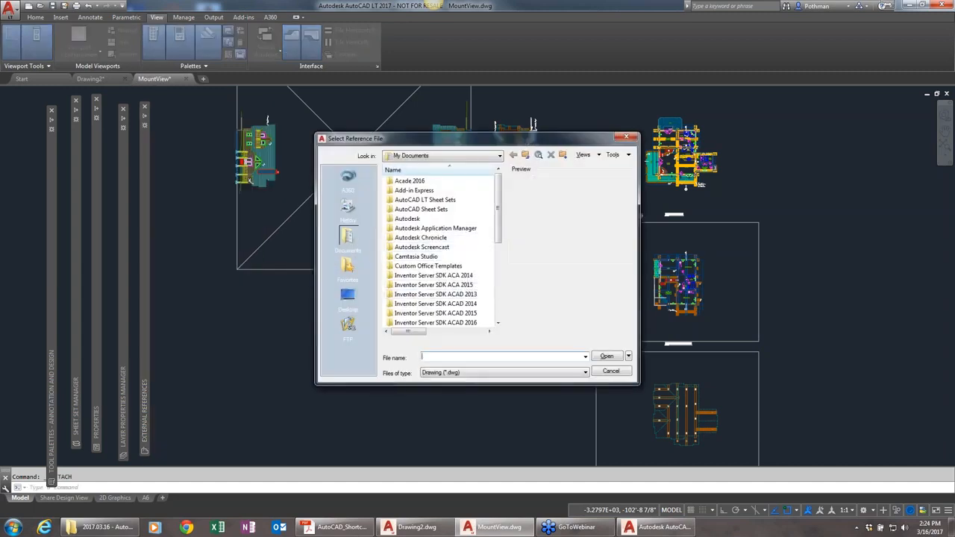
pyautogui.click(619, 373)
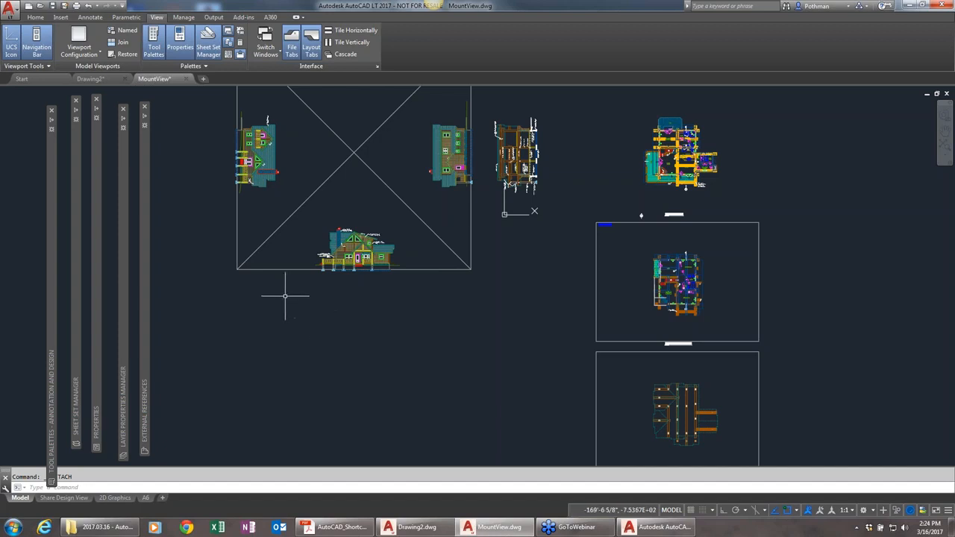
# Step: Open DesignCenter and park it beside the External References palette
pyautogui.click(229, 56)
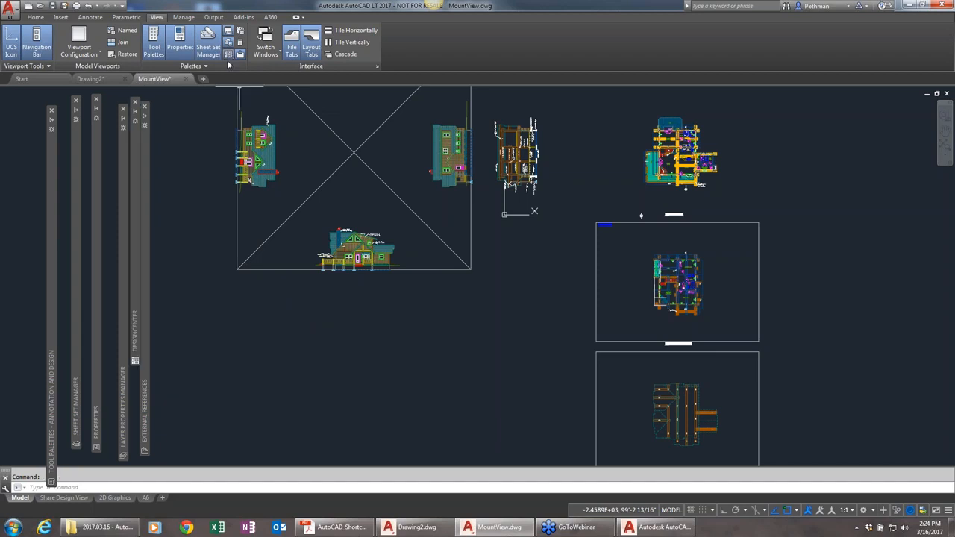
pyautogui.moveTo(136, 241)
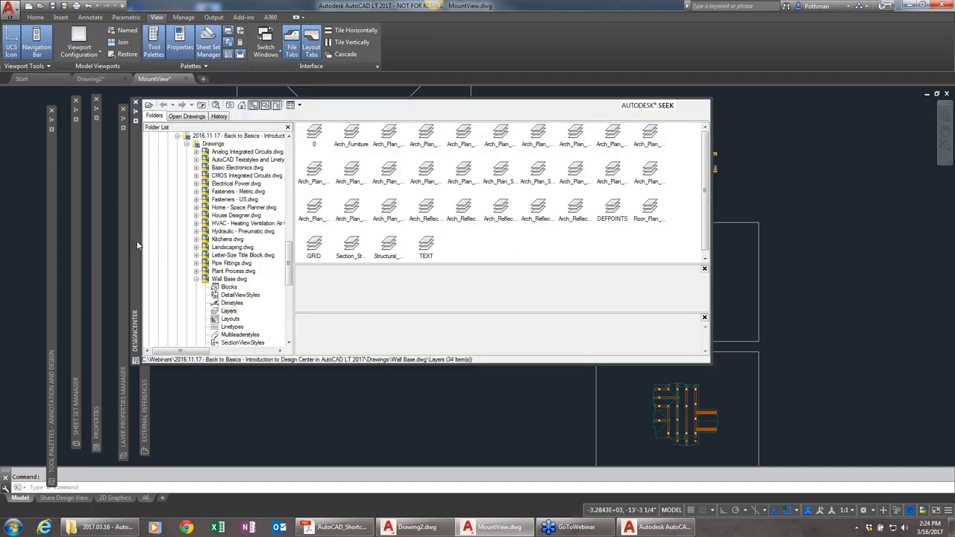
pyautogui.moveTo(149, 243); pyautogui.dragTo(166, 245)
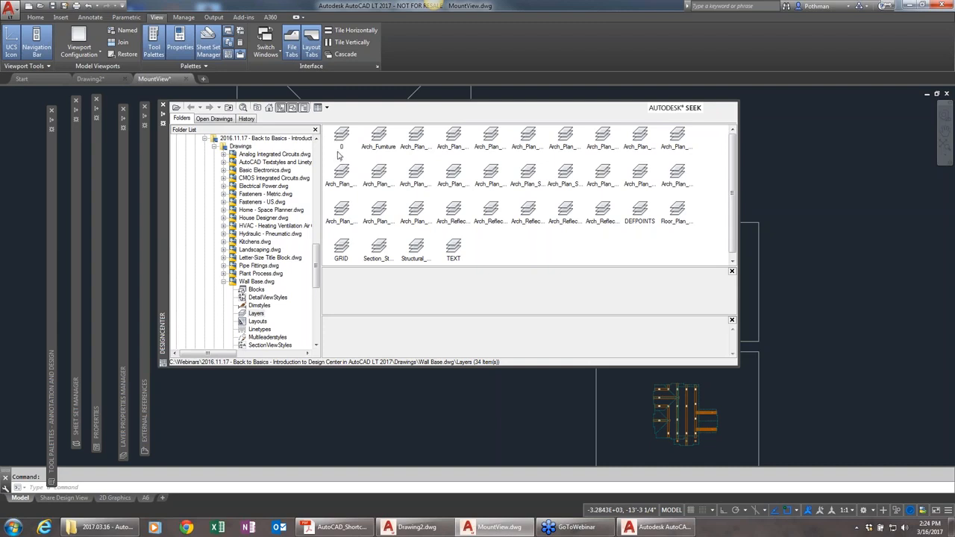
# Step: Insert the Toilet - top block from the Wall Base.dwg blocks in DesignCenter into an empty area, and delete the inserted block
pyautogui.click(256, 289)
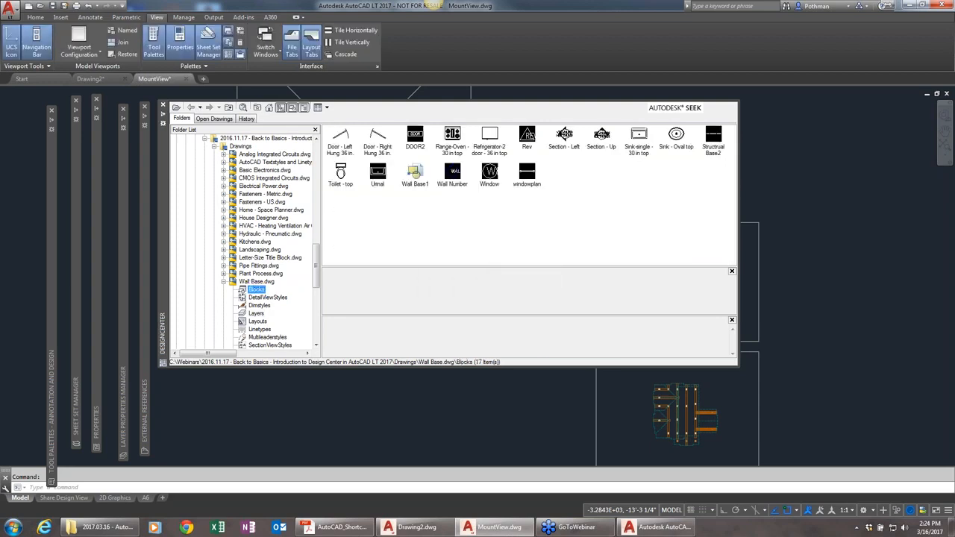
pyautogui.click(340, 175)
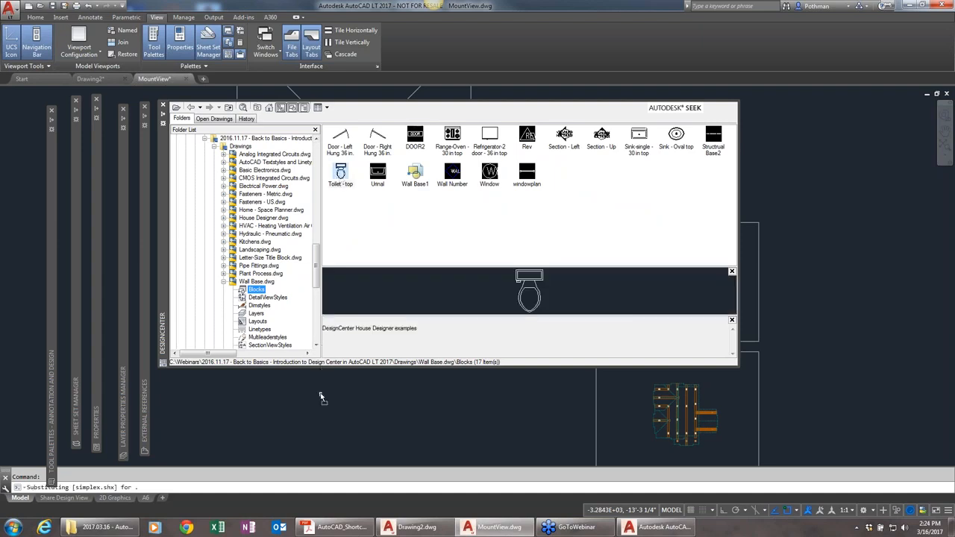
pyautogui.moveTo(320, 395); pyautogui.dragTo(316, 397)
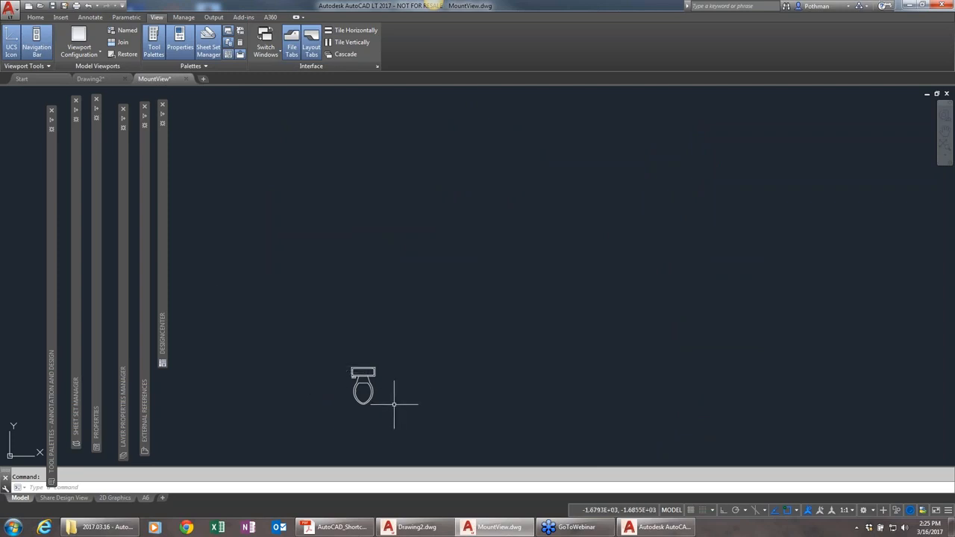
pyautogui.click(363, 376)
pyautogui.press('Delete')
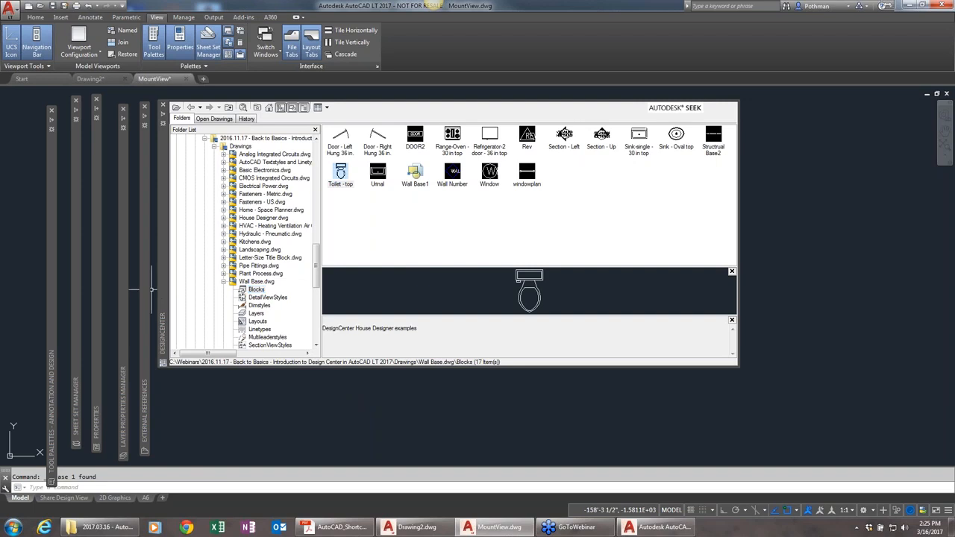
# Step: Apply Anchor Left to the Tool Palettes, Sheet Set Manager and Properties palettes
pyautogui.moveTo(147, 291)
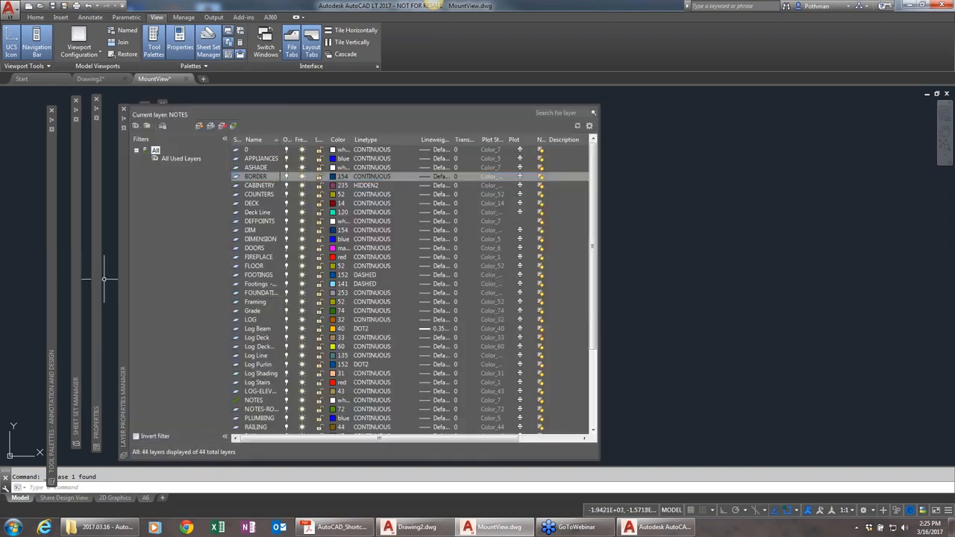
pyautogui.moveTo(97, 284)
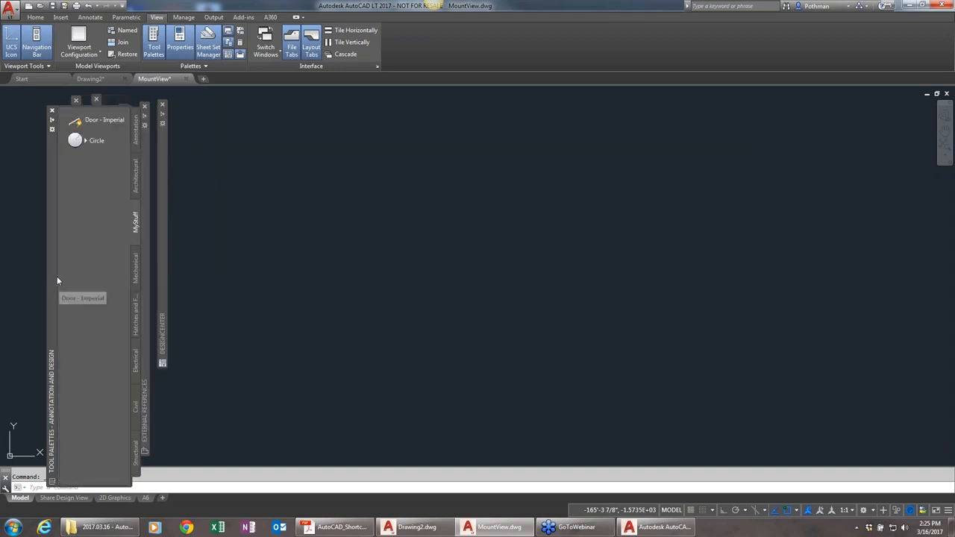
pyautogui.rightClick(55, 277)
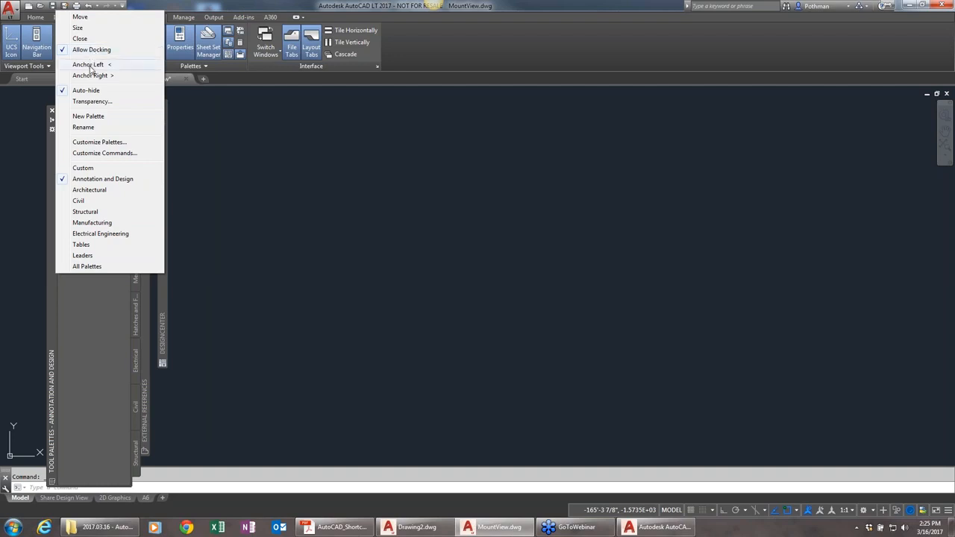
pyautogui.click(88, 65)
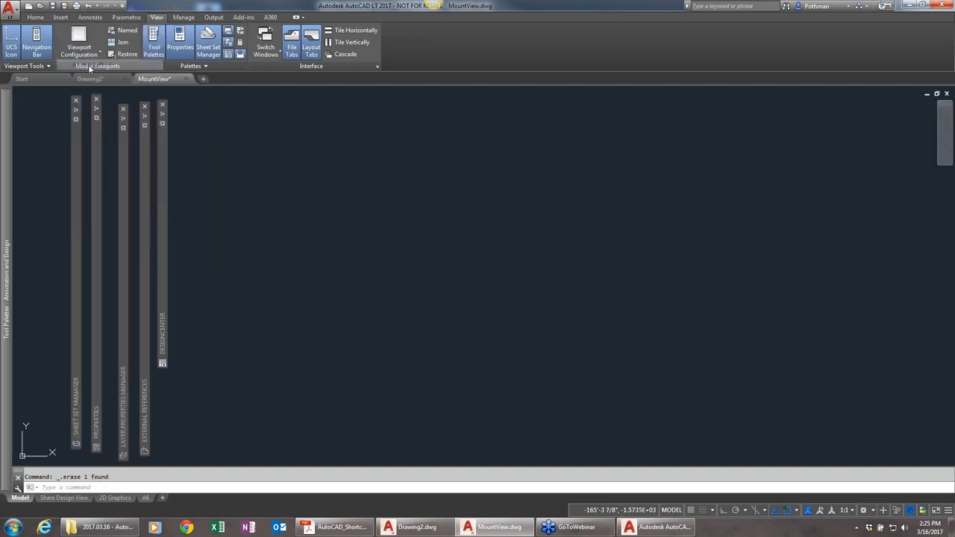
pyautogui.rightClick(80, 228)
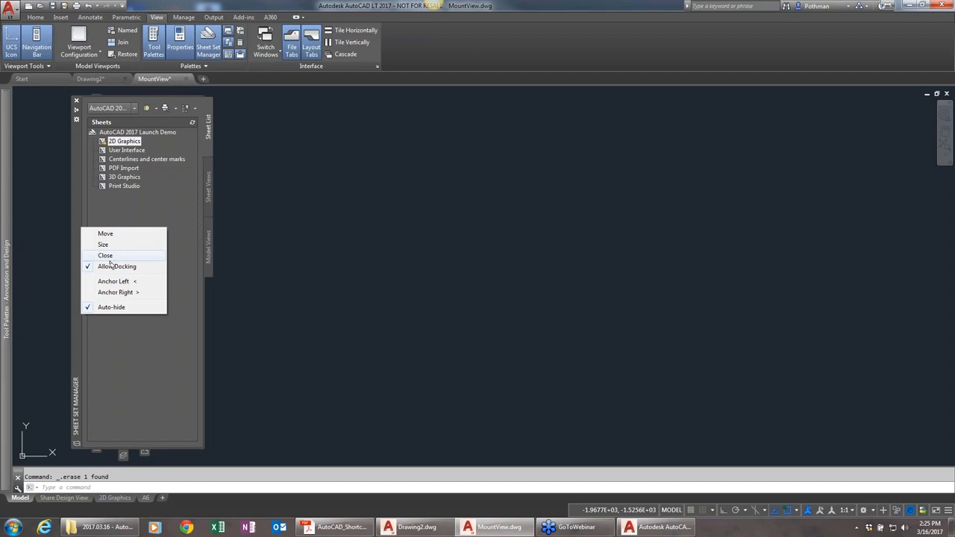
pyautogui.click(108, 284)
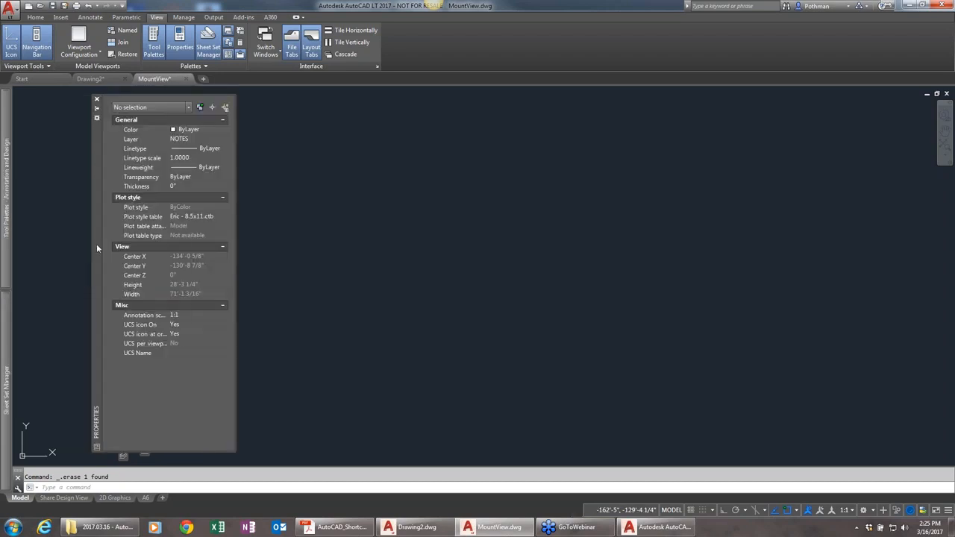
pyautogui.rightClick(96, 243)
pyautogui.click(131, 298)
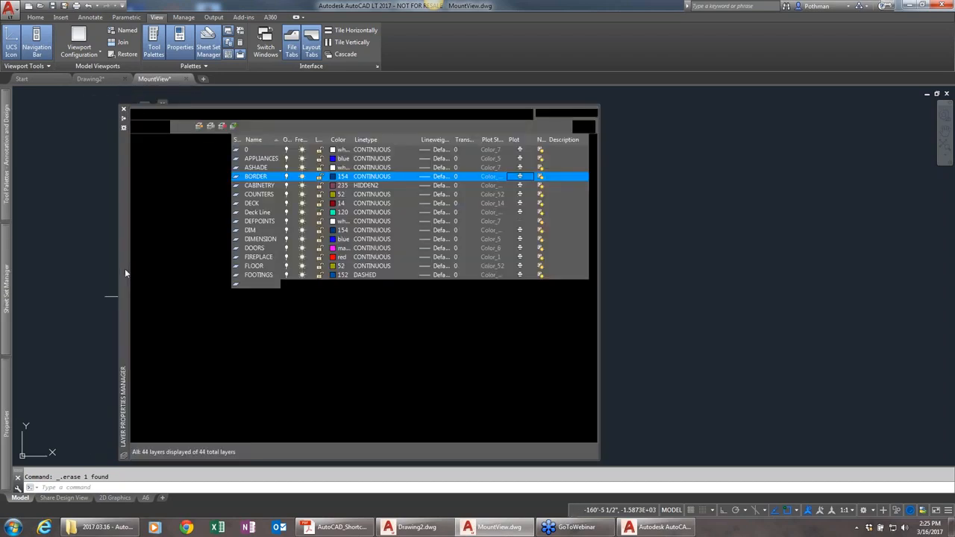
# Step: Apply Anchor Left to the Layer Properties Manager, External References and DesignCenter palettes
pyautogui.rightClick(125, 270)
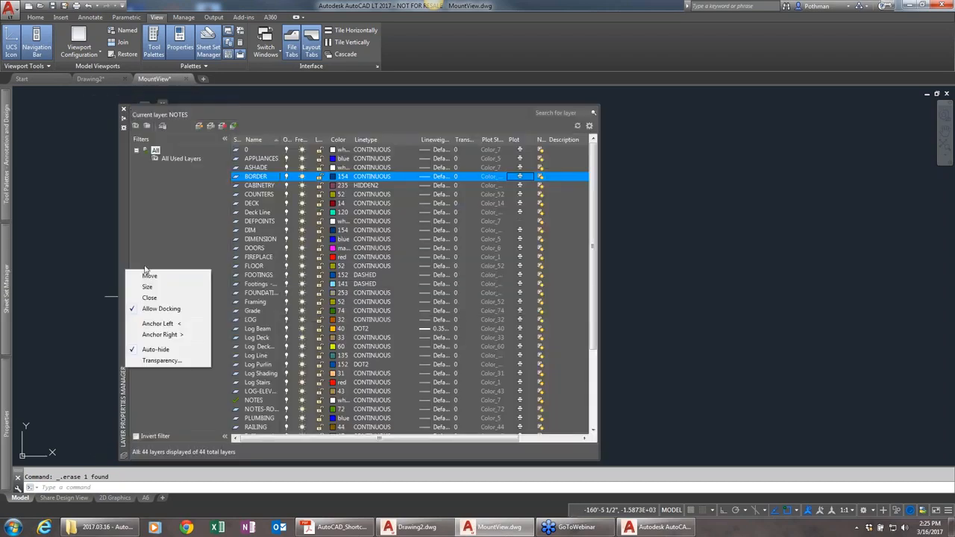
pyautogui.click(146, 324)
pyautogui.rightClick(144, 291)
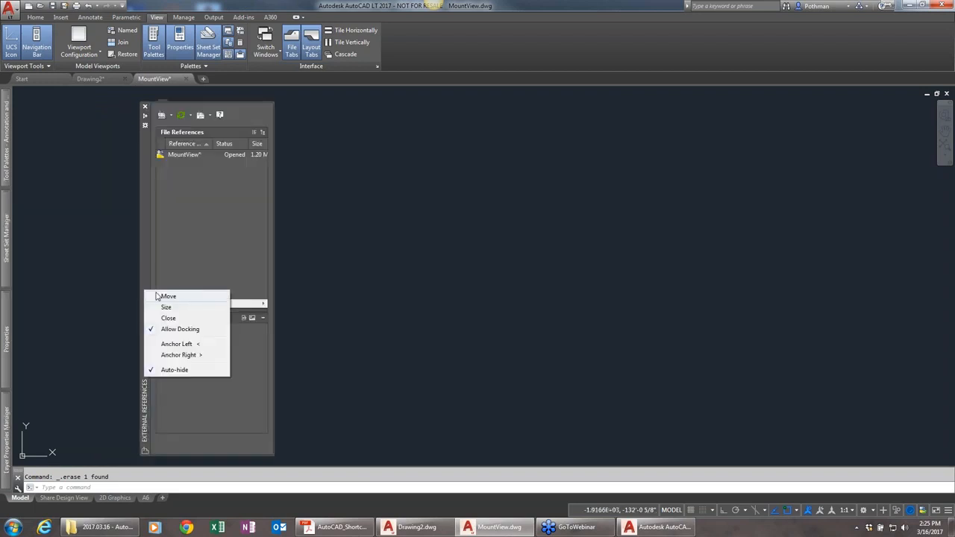
pyautogui.click(176, 344)
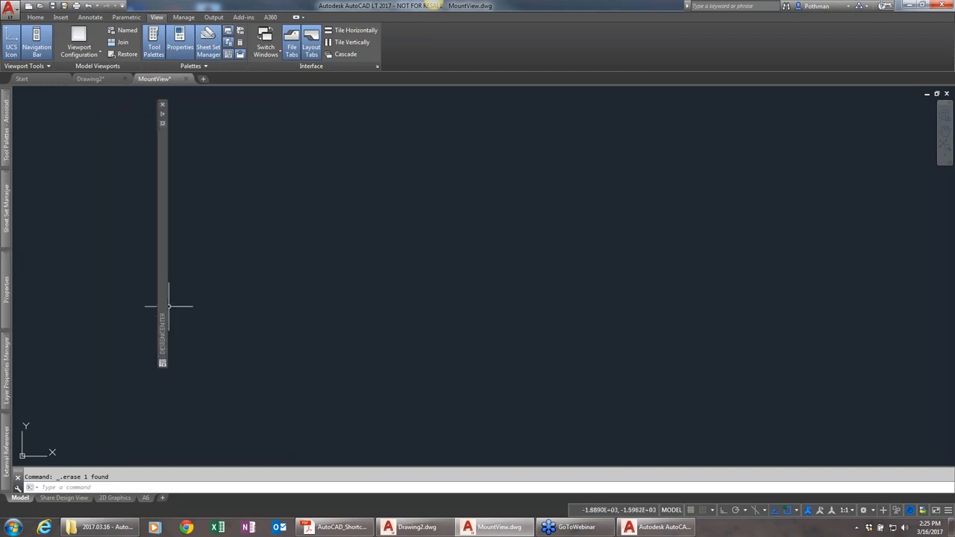
pyautogui.rightClick(164, 312)
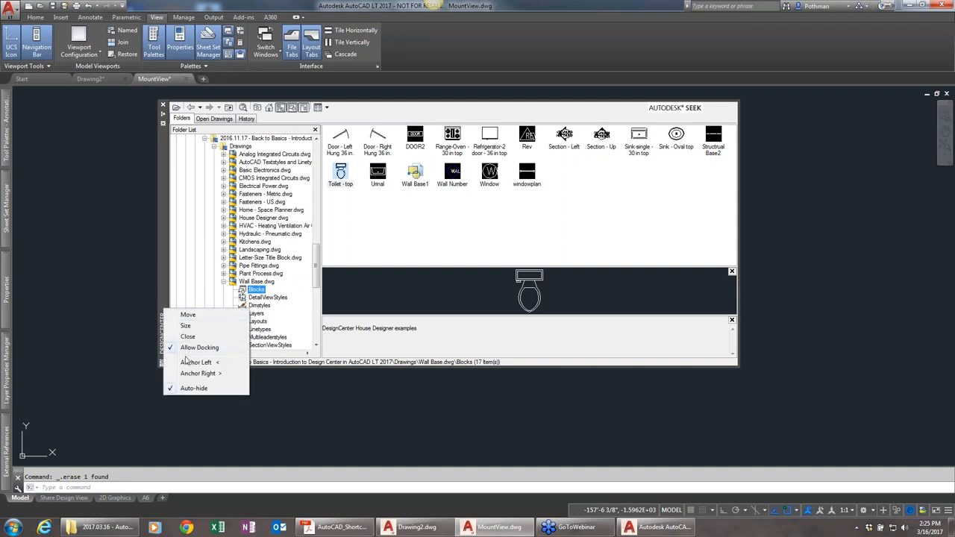
pyautogui.click(196, 363)
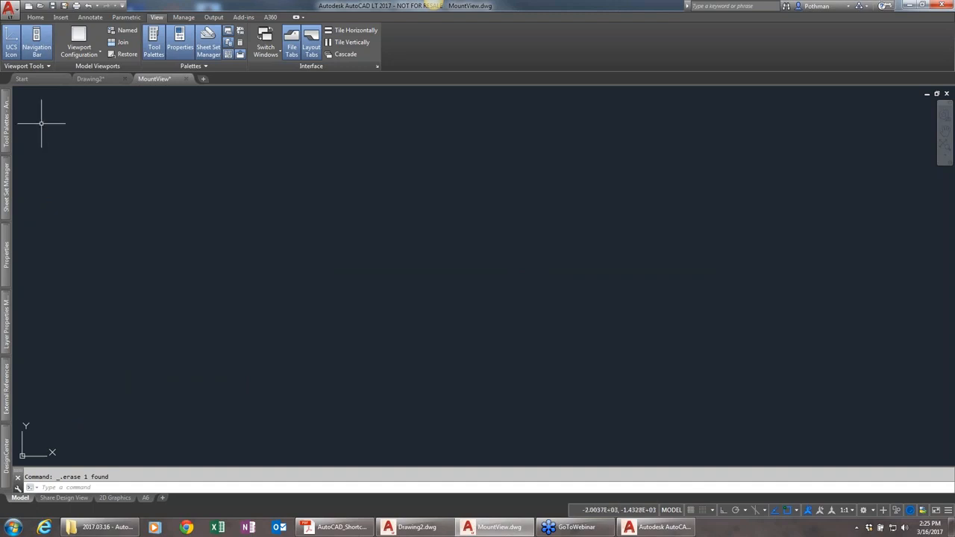
# Step: Expand the anchored Sheet Set Manager and Layer Properties Manager in turn to view their contents
pyautogui.moveTo(5, 192)
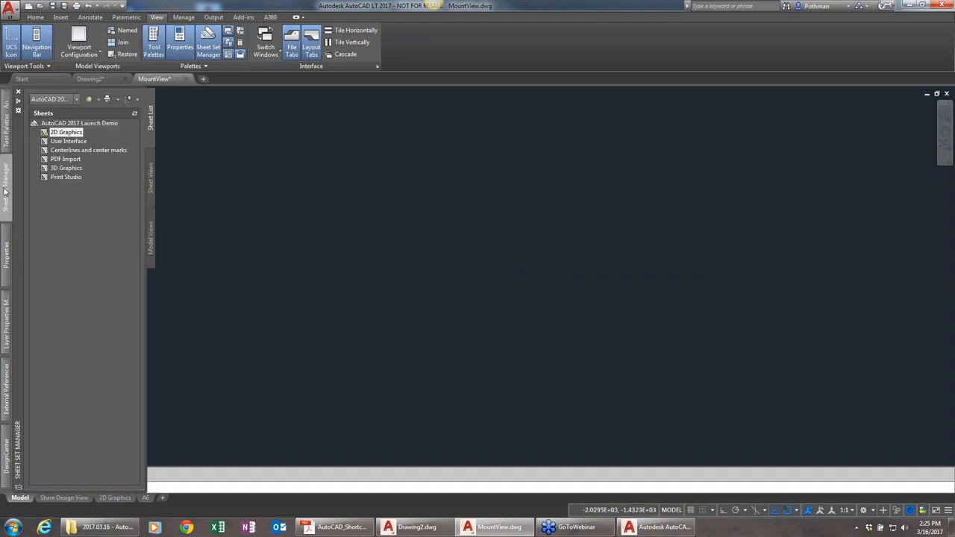
pyautogui.moveTo(9, 321)
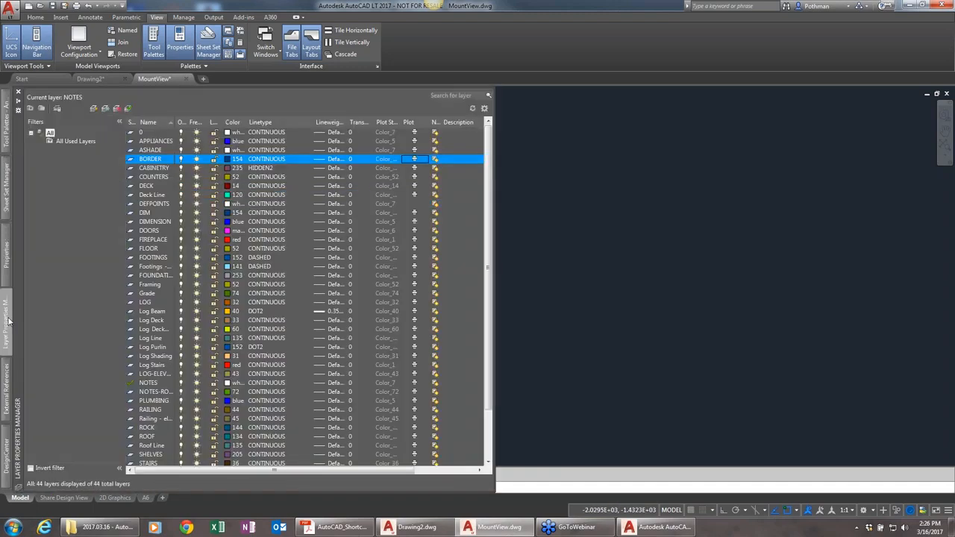
# Step: Switch to the full AutoCAD 2017, start a new drawing and display the Express Tools commands
pyautogui.moveTo(6, 388)
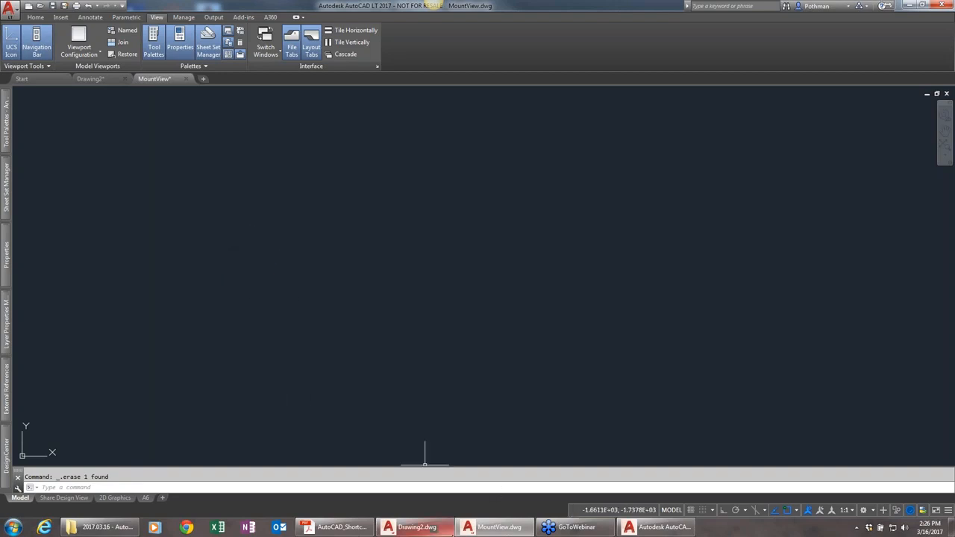
pyautogui.click(677, 531)
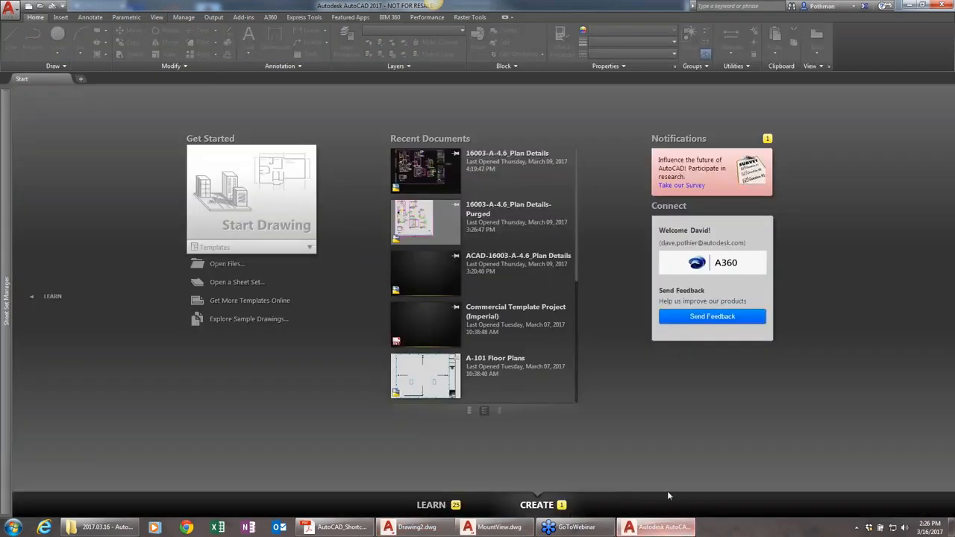
pyautogui.click(286, 236)
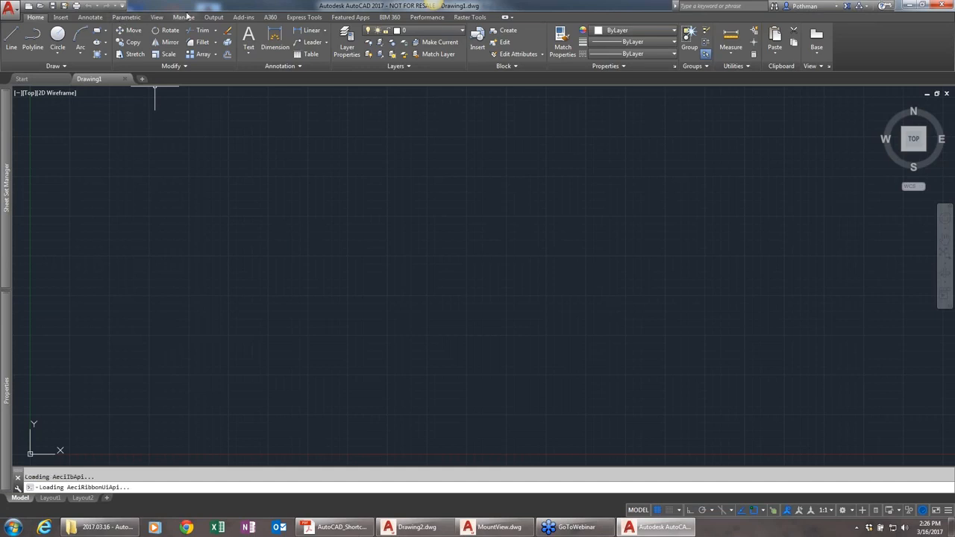
pyautogui.click(306, 18)
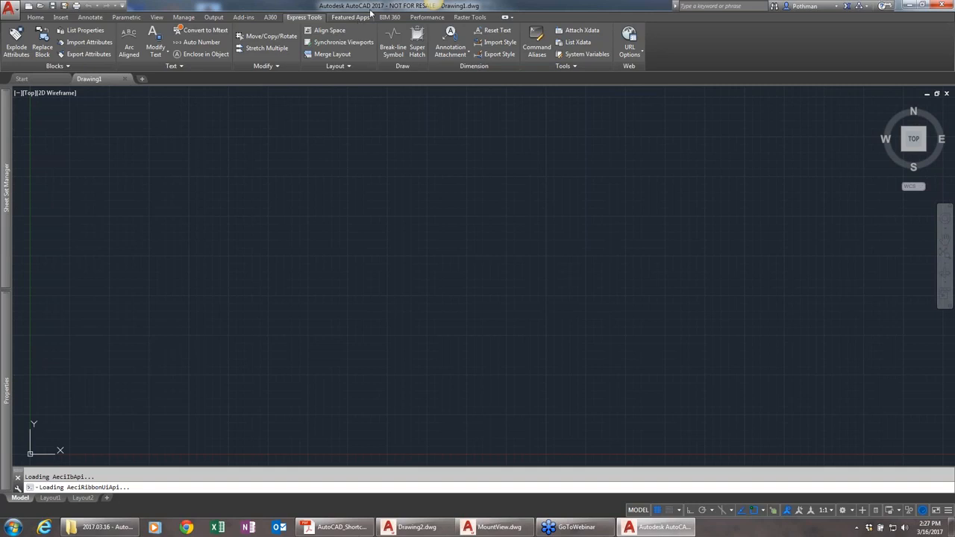
# Step: Enable the 3D Tools ribbon set and display its modeling commands
pyautogui.rightClick(546, 20)
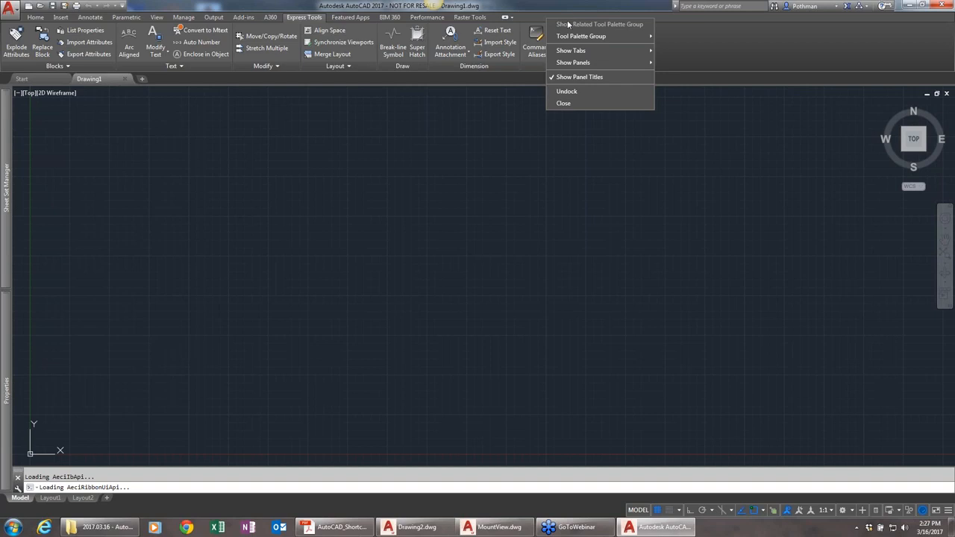
pyautogui.moveTo(573, 51)
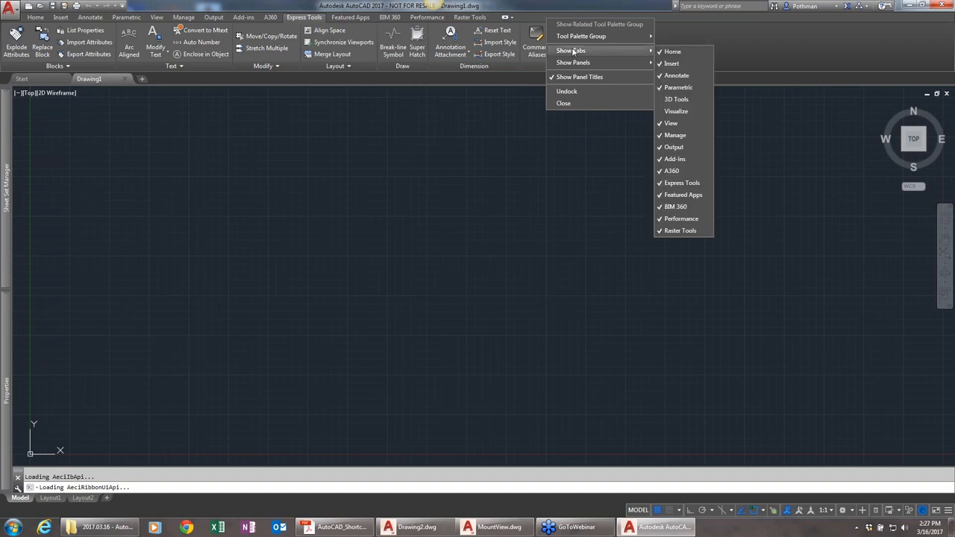
pyautogui.click(687, 102)
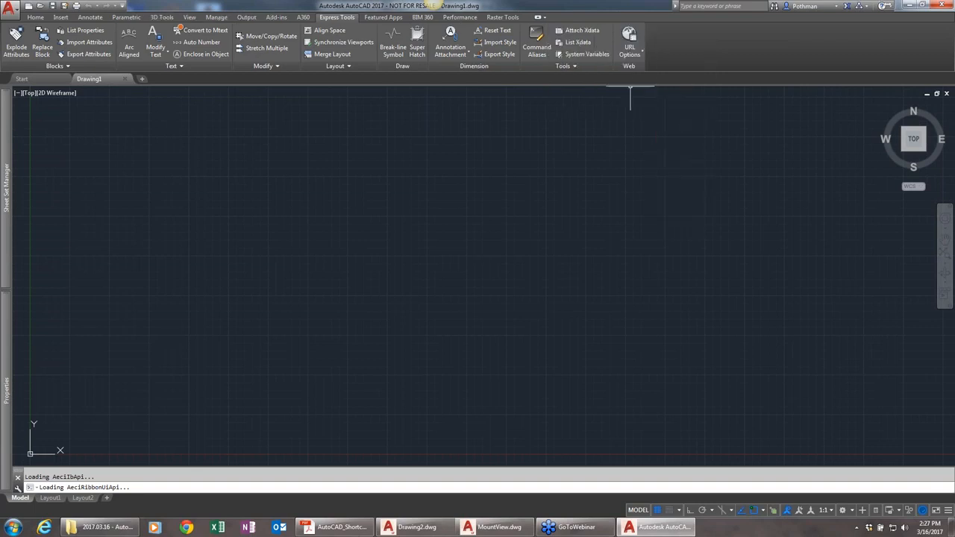
pyautogui.click(162, 17)
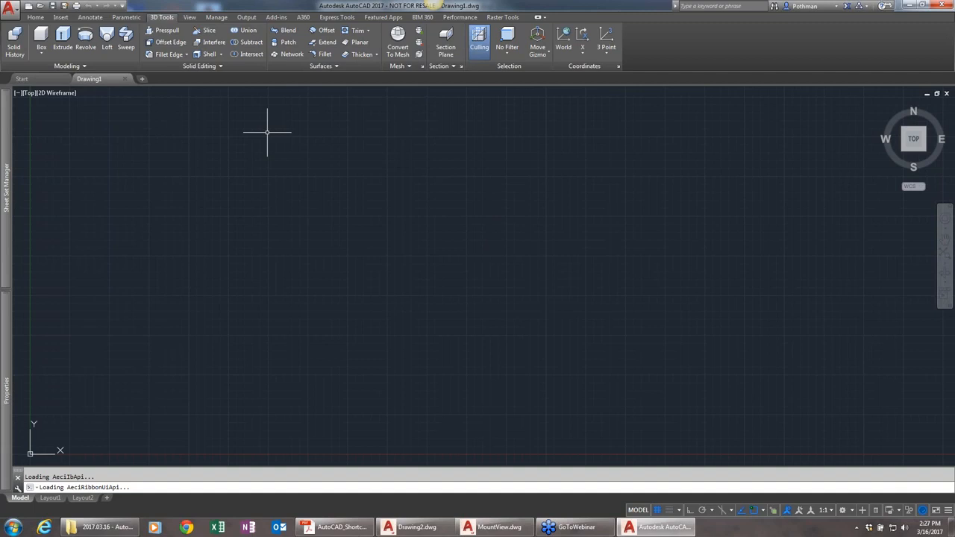
# Step: Close the full AutoCAD 2017 and zoom the MountView drawing in AutoCAD LT to its extents
pyautogui.click(946, 5)
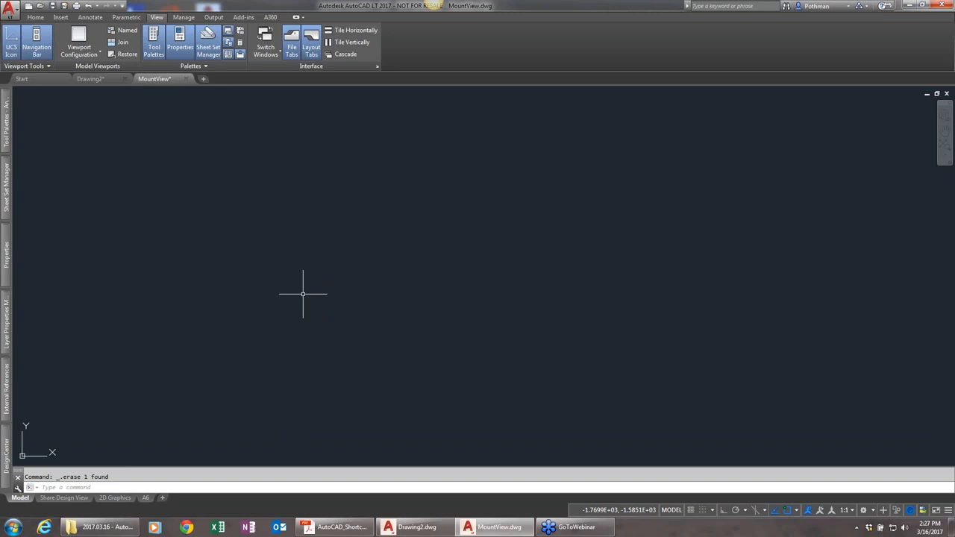
pyautogui.write('z')
pyautogui.press('Return')
pyautogui.write('e')
pyautogui.press('Return')
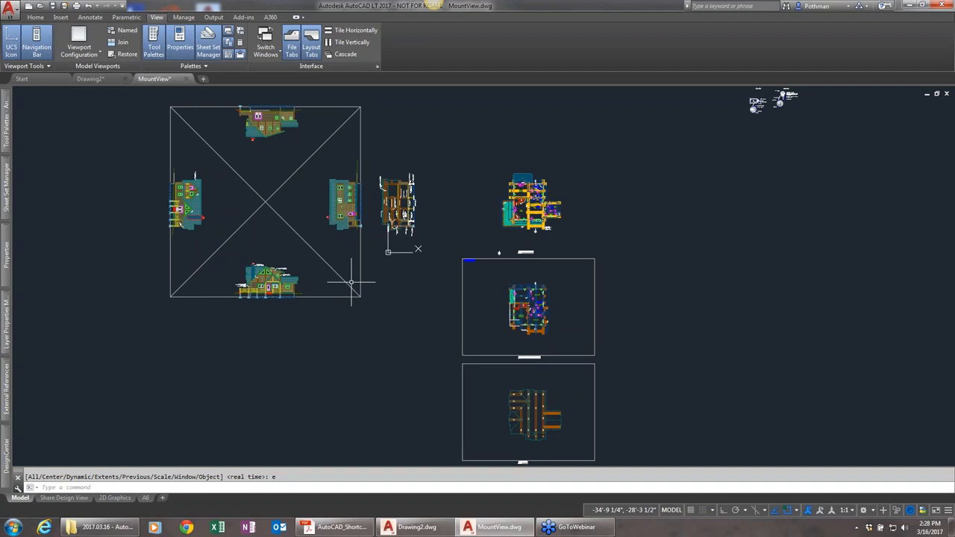
# Step: Repeat the Extents zoom on MountView using the full ZOOM command name
pyautogui.write('view')
pyautogui.press('Return')
pyautogui.write('zoom')
pyautogui.press('Return')
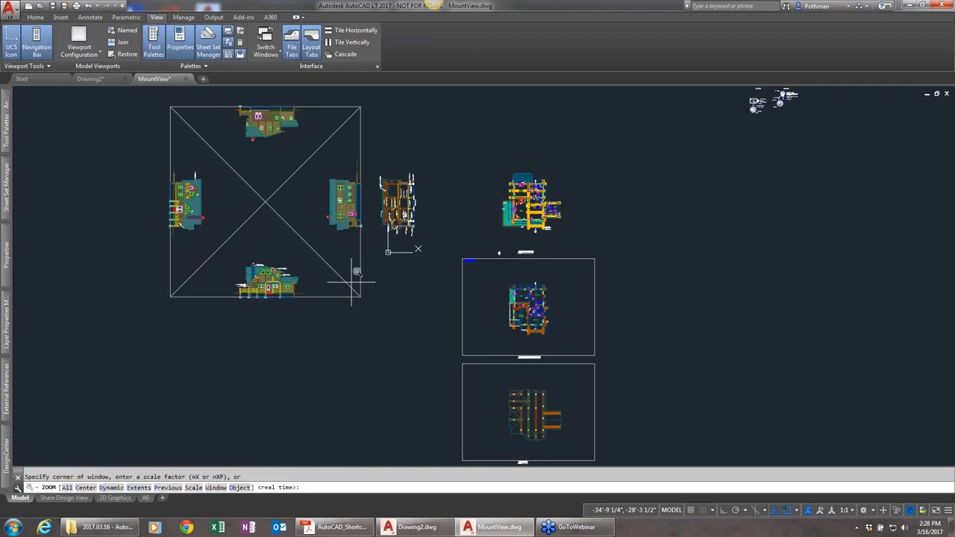
pyautogui.write('e')
pyautogui.press('Return')
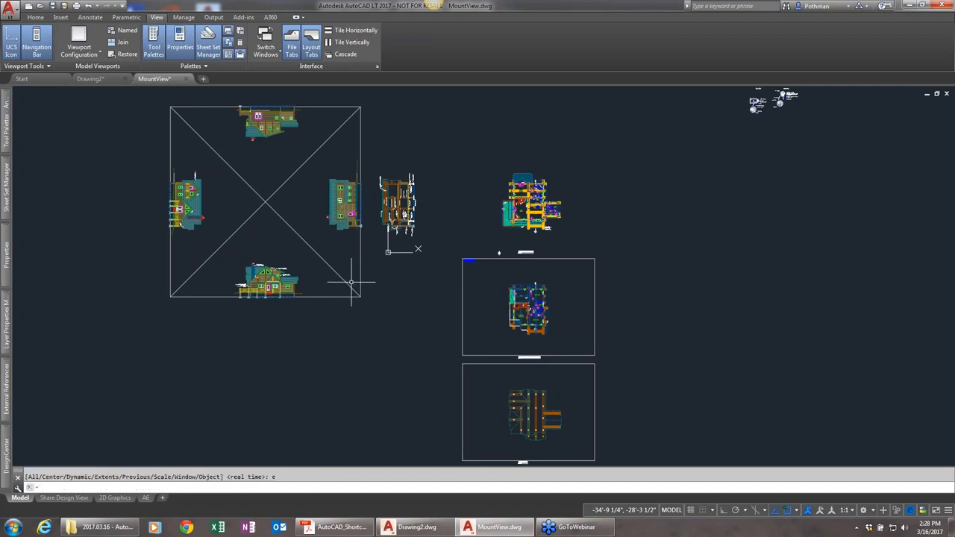
# Step: Zoom with the Window option onto the front house elevation at the lower edge of the crossed square
pyautogui.press('Return')
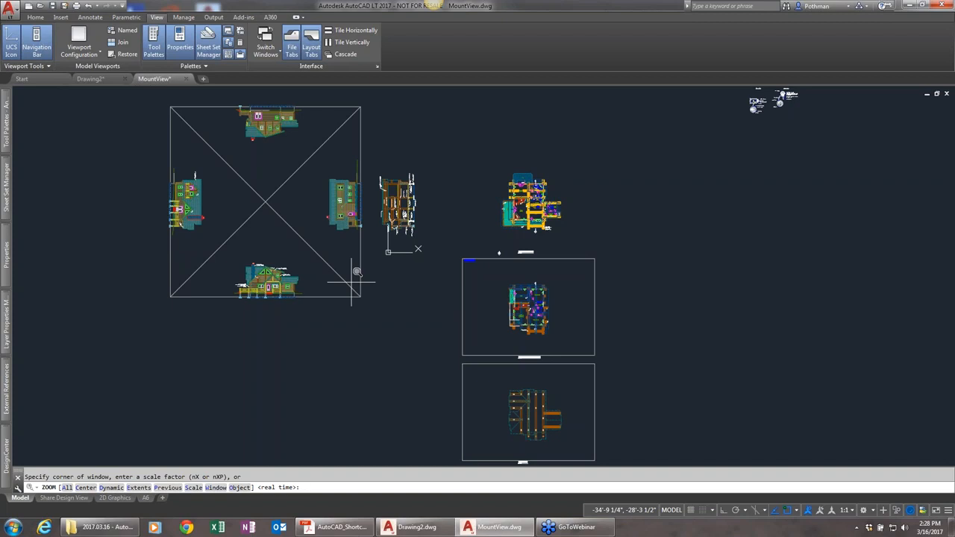
pyautogui.write('w')
pyautogui.press('Return')
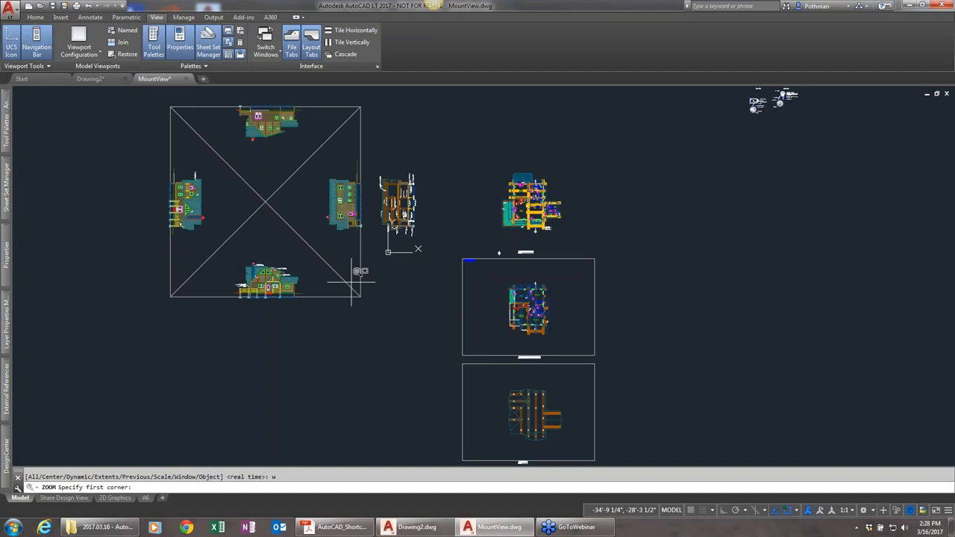
pyautogui.click(218, 311)
pyautogui.click(311, 249)
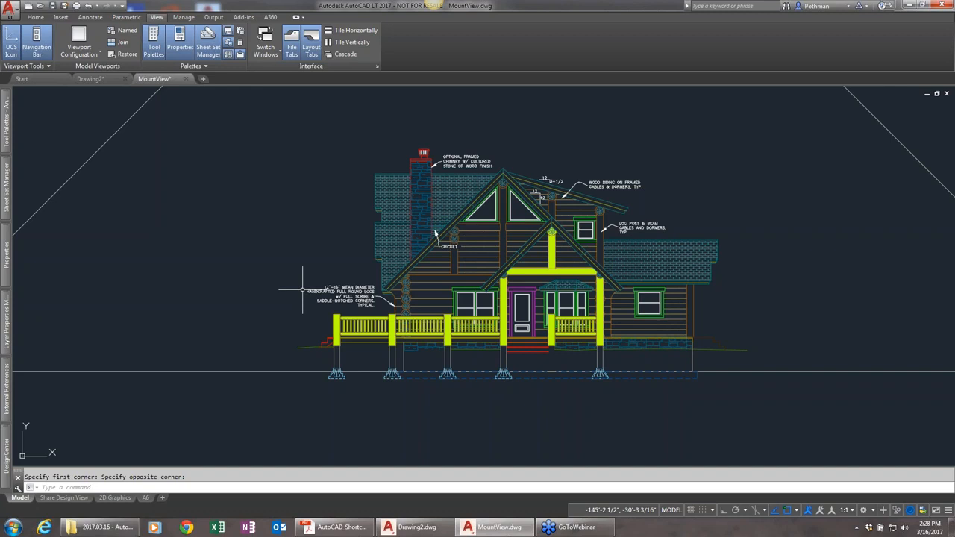
# Step: Pan with the PAN command across the neighbouring elevations and section and back to the front elevation, ending the command there
pyautogui.write('PAN')
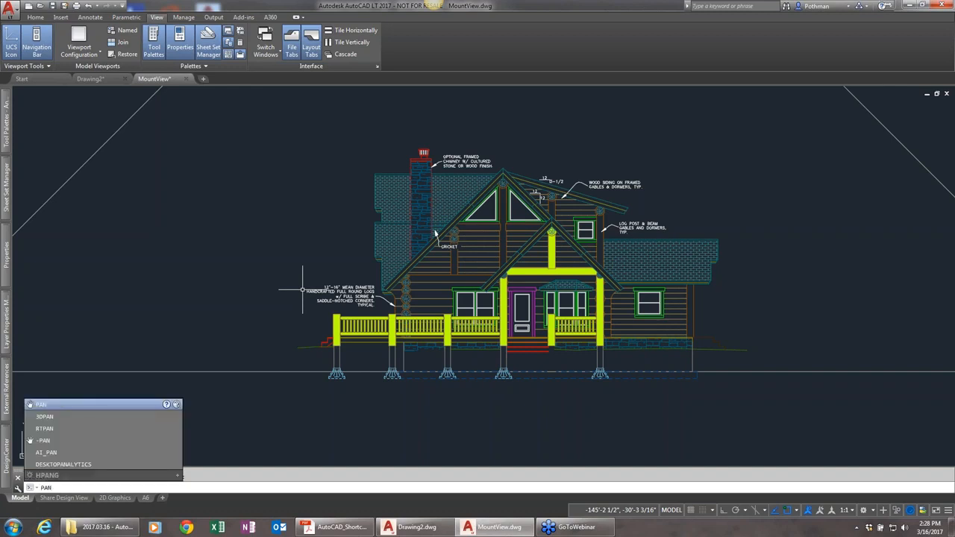
pyautogui.press('Return')
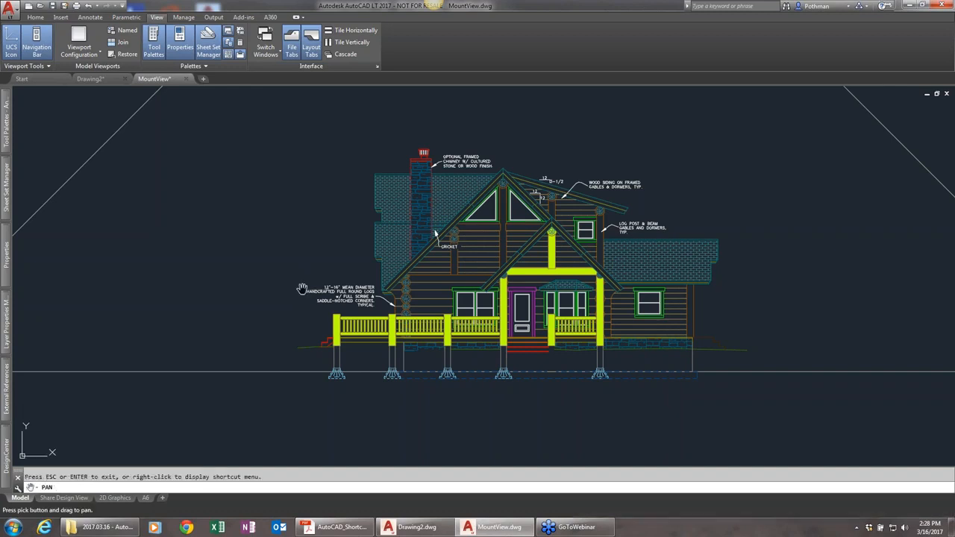
pyautogui.moveTo(649, 272); pyautogui.dragTo(197, 272)
pyautogui.moveTo(597, 279); pyautogui.dragTo(488, 415)
pyautogui.moveTo(404, 222); pyautogui.dragTo(476, 371)
pyautogui.moveTo(372, 207)
pyautogui.mouseDown()
pyautogui.moveTo(321, 340)
pyautogui.moveTo(352, 313)
pyautogui.mouseUp()
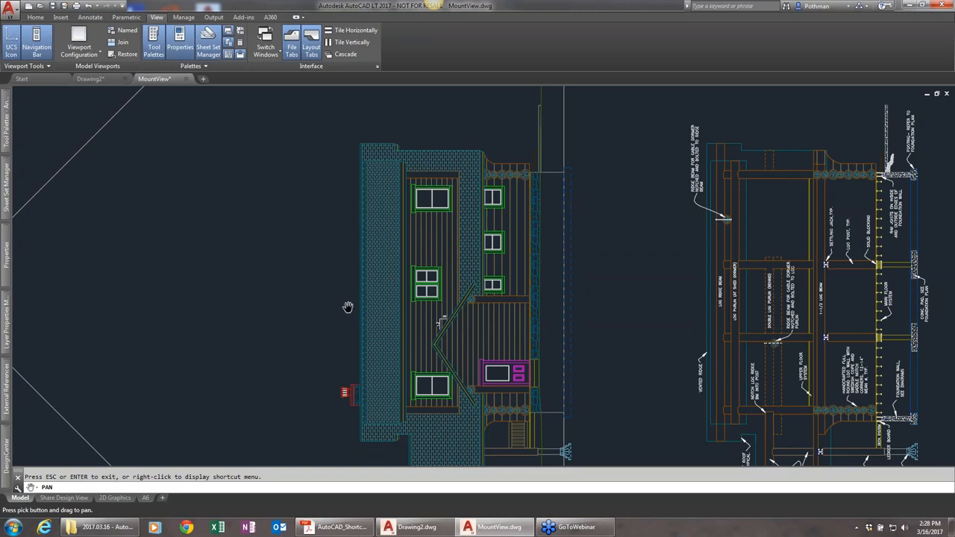
pyautogui.moveTo(225, 312)
pyautogui.mouseDown()
pyautogui.moveTo(482, 311)
pyautogui.moveTo(567, 294)
pyautogui.mouseUp()
pyautogui.moveTo(294, 296); pyautogui.dragTo(408, 199)
pyautogui.moveTo(322, 337); pyautogui.dragTo(346, 160)
pyautogui.moveTo(342, 357); pyautogui.dragTo(349, 169)
pyautogui.moveTo(372, 300); pyautogui.dragTo(373, 239)
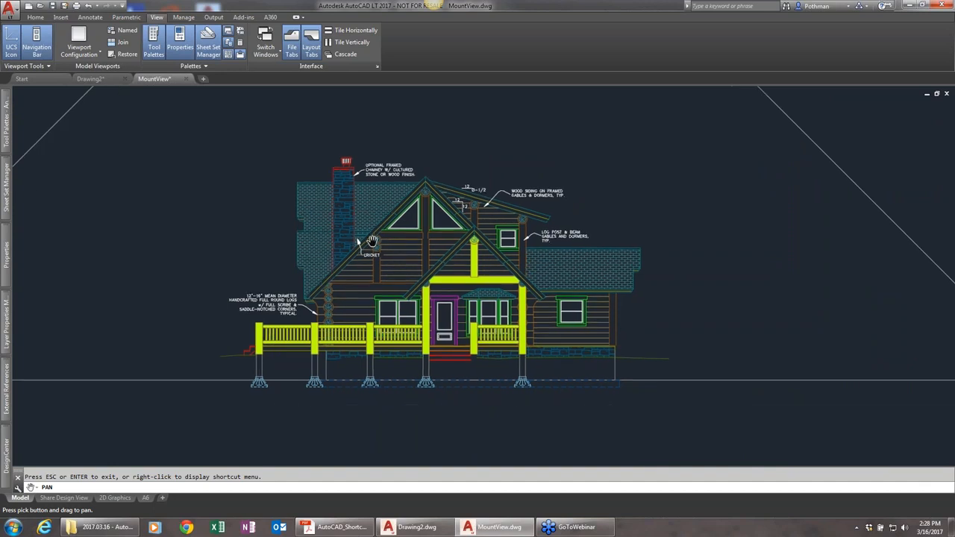
pyautogui.press('Escape')
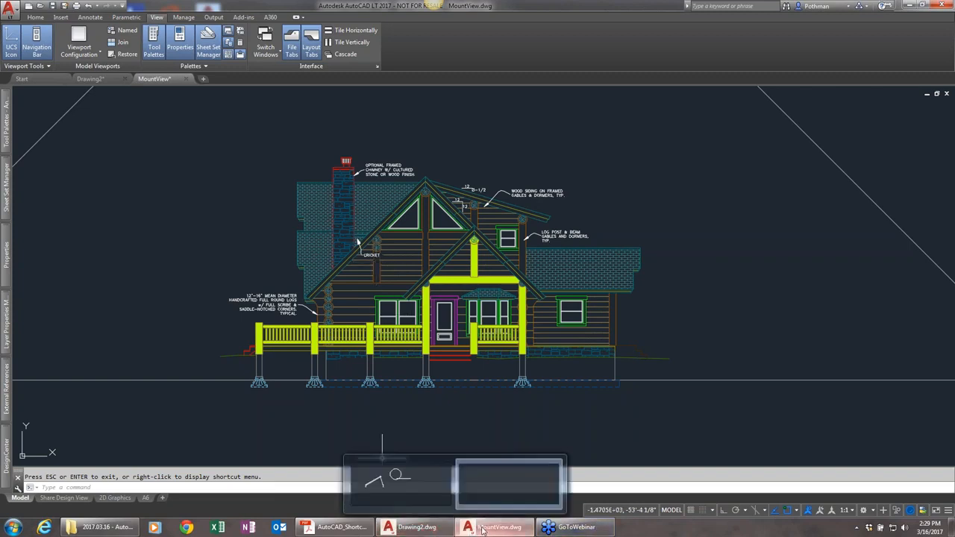
# Step: Switch to AutoCAD_Shortcuts.pdf, review the one-key shortcuts, toggles and A–Z hot keys on pages 2 to 7, and close the document
pyautogui.click(336, 529)
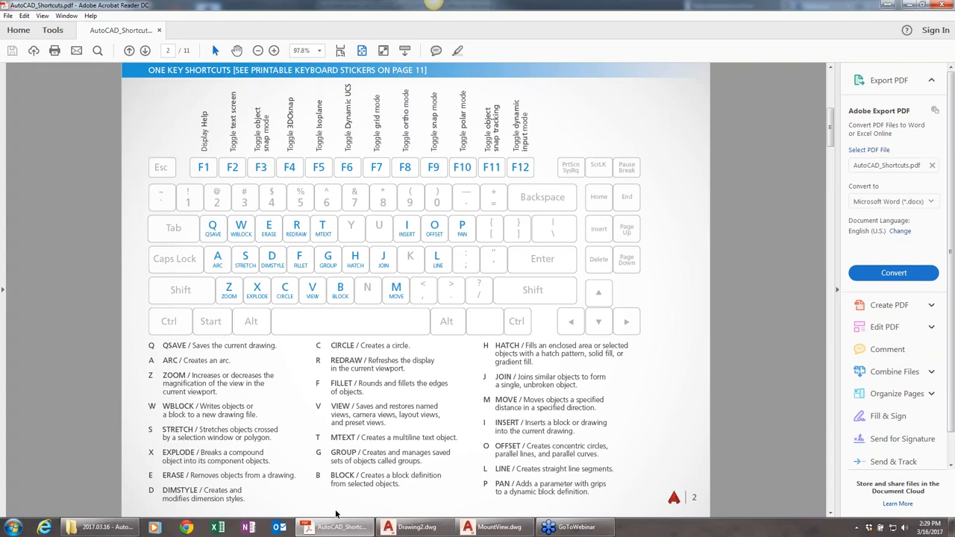
pyautogui.scroll(-3, 237, 182)
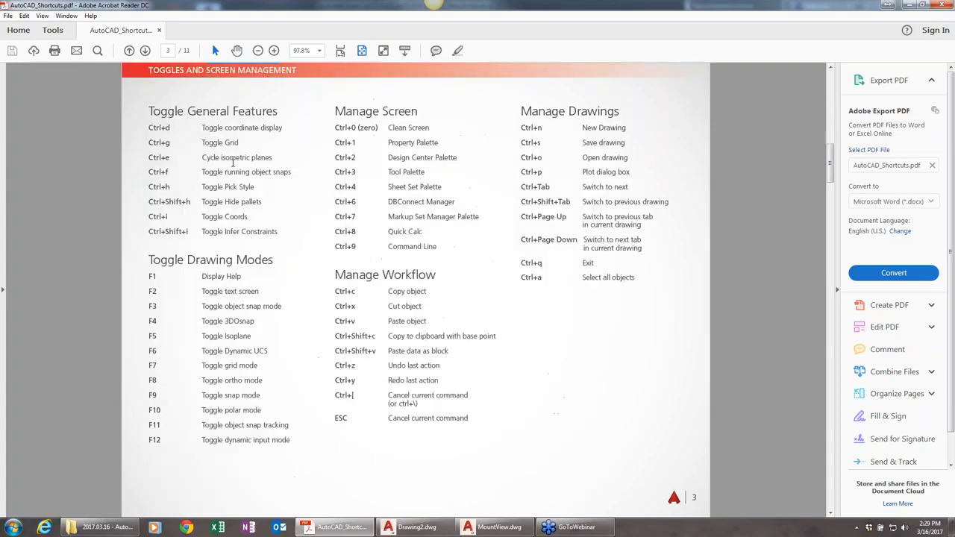
pyautogui.scroll(2, 204, 162)
pyautogui.scroll(-2, 204, 162)
pyautogui.scroll(1, 416, 290)
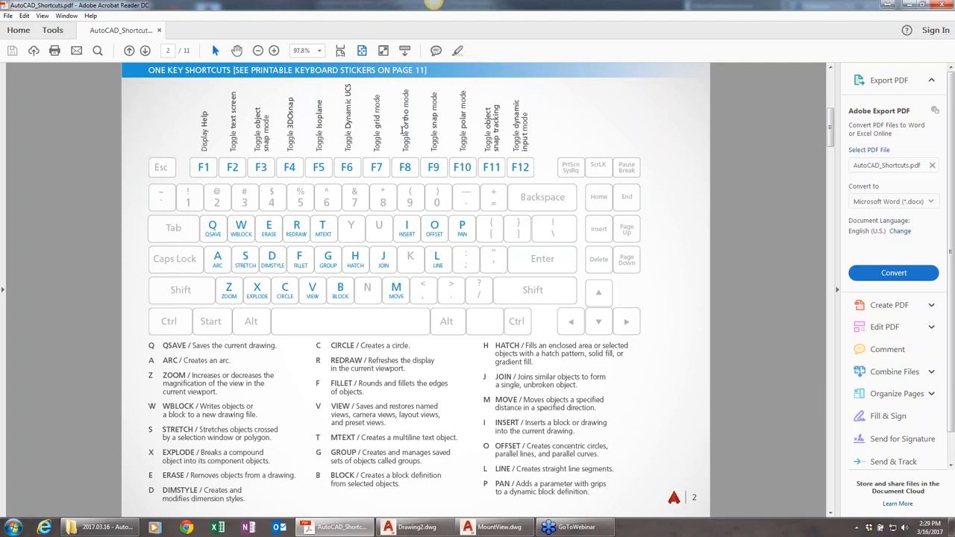
pyautogui.scroll(-2, 401, 131)
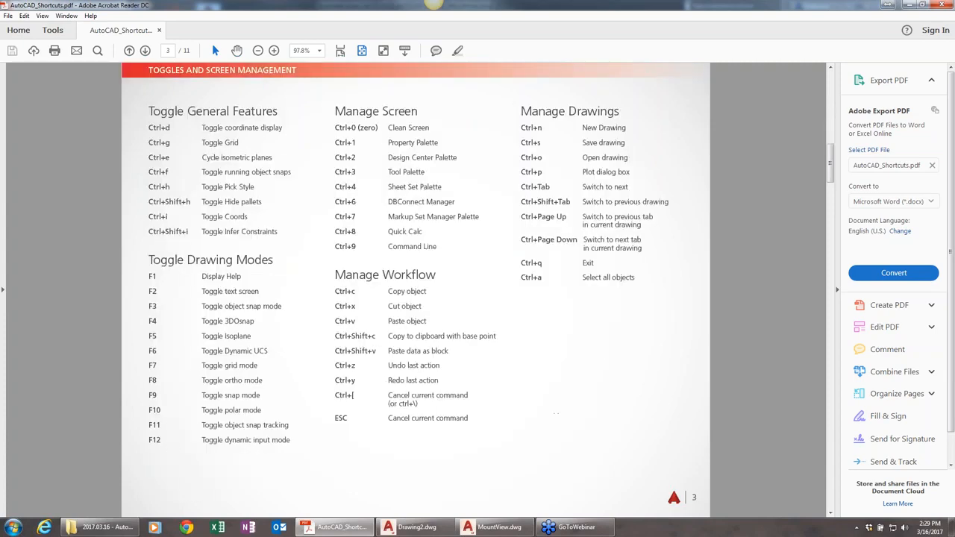
pyautogui.scroll(-2, 416, 284)
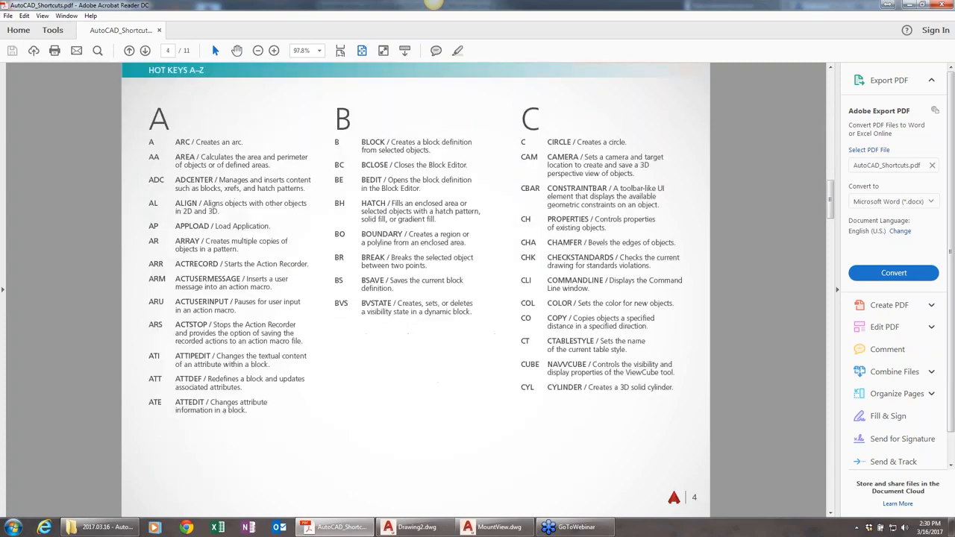
pyautogui.scroll(-2, 416, 284)
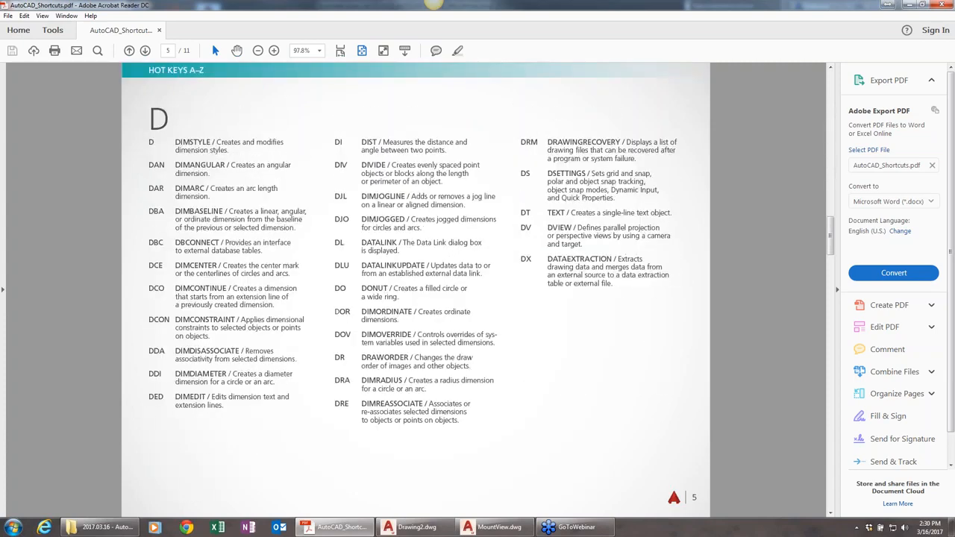
pyautogui.scroll(-2, 415, 284)
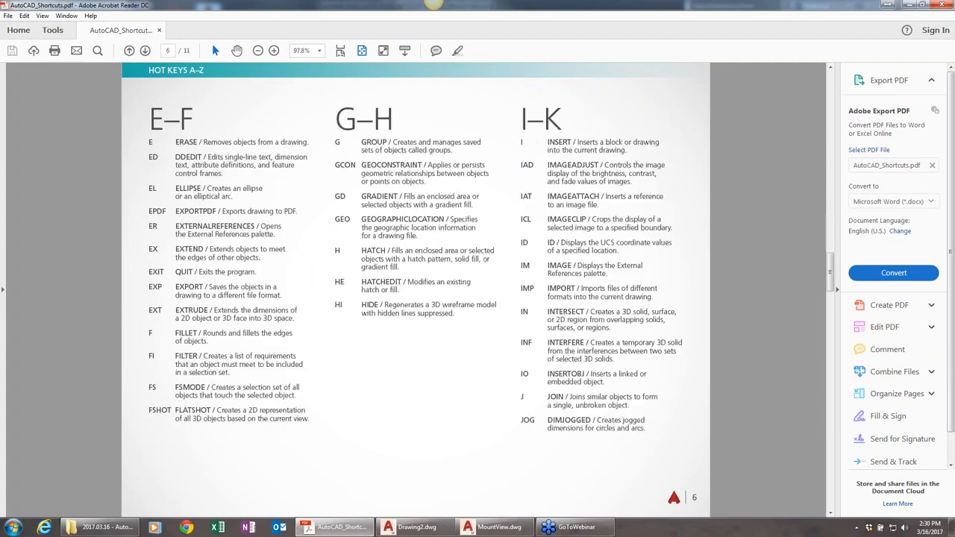
pyautogui.scroll(-2, 416, 284)
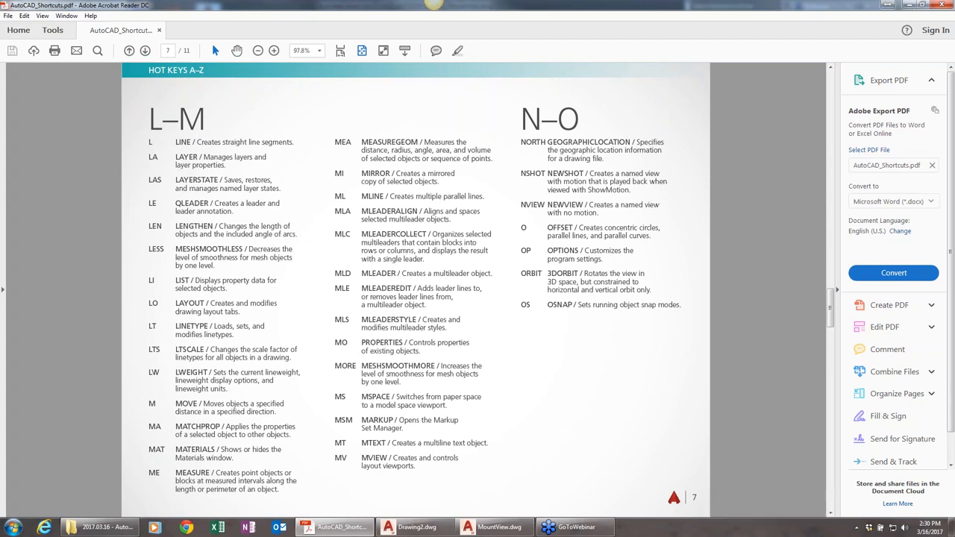
pyautogui.click(940, 6)
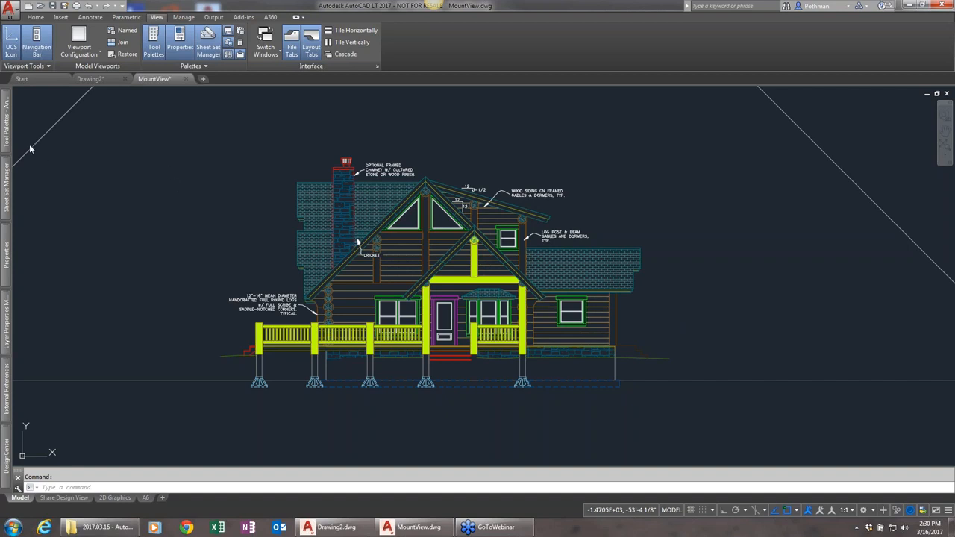
# Step: Start a Line in the empty area beside the chimney side of the front elevation and draw four connected zigzag segments freehand
pyautogui.moveTo(7, 199)
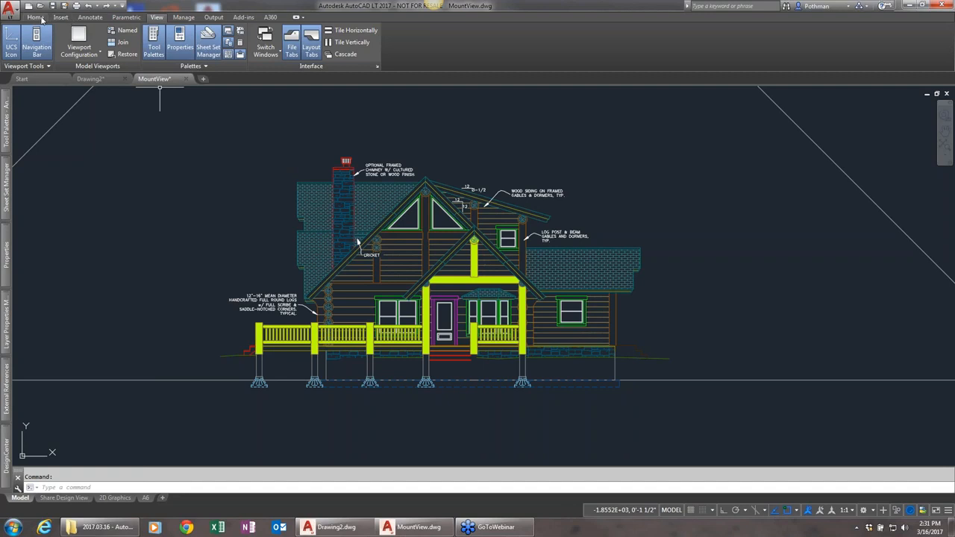
pyautogui.click(39, 17)
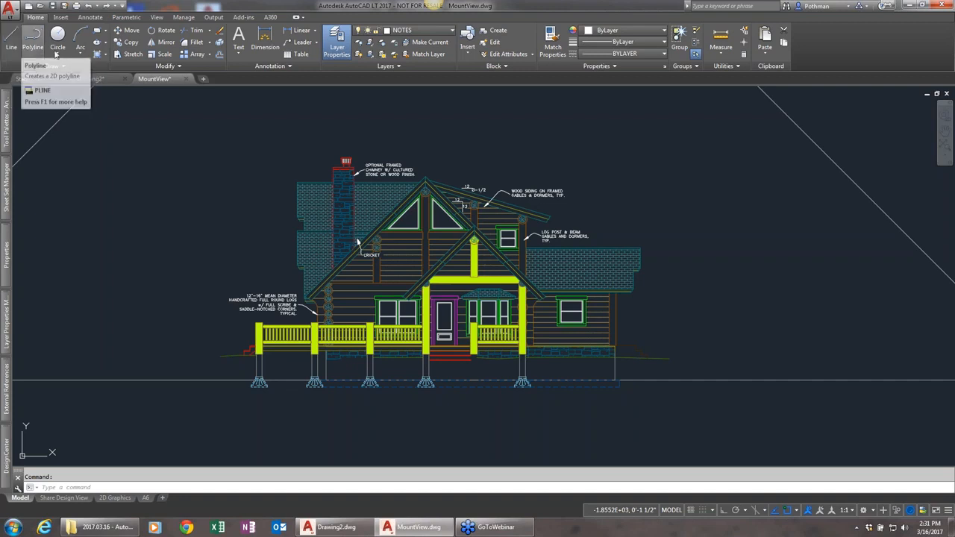
pyautogui.click(15, 36)
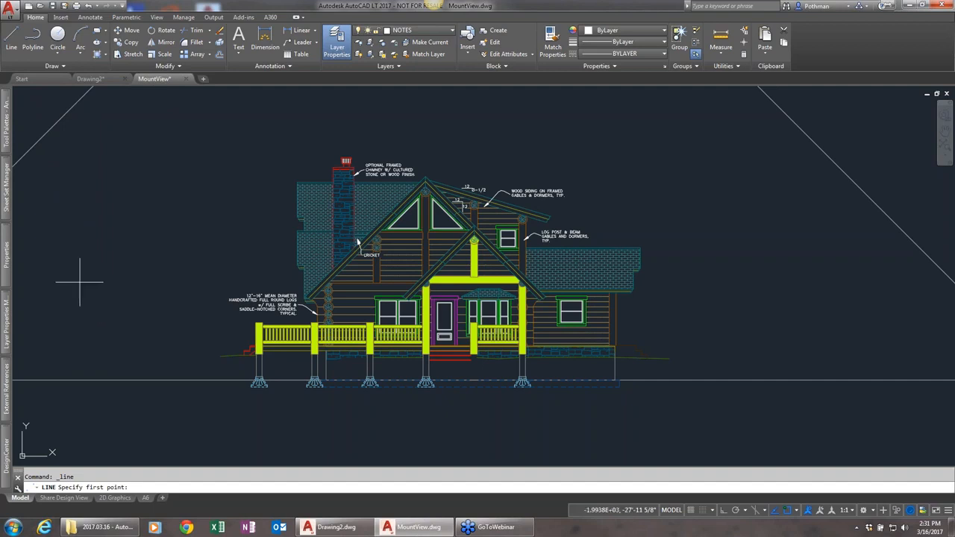
pyautogui.click(68, 233)
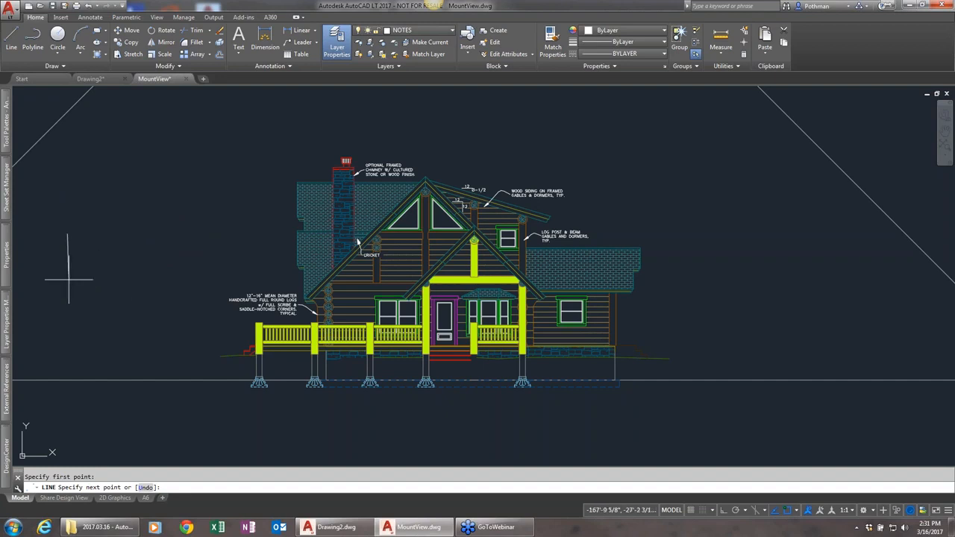
pyautogui.moveTo(6, 253)
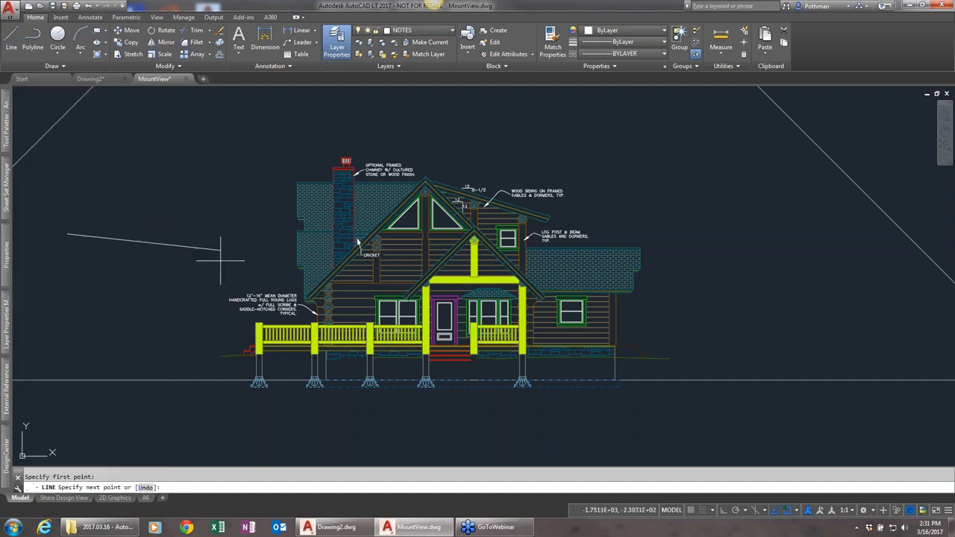
pyautogui.click(141, 195)
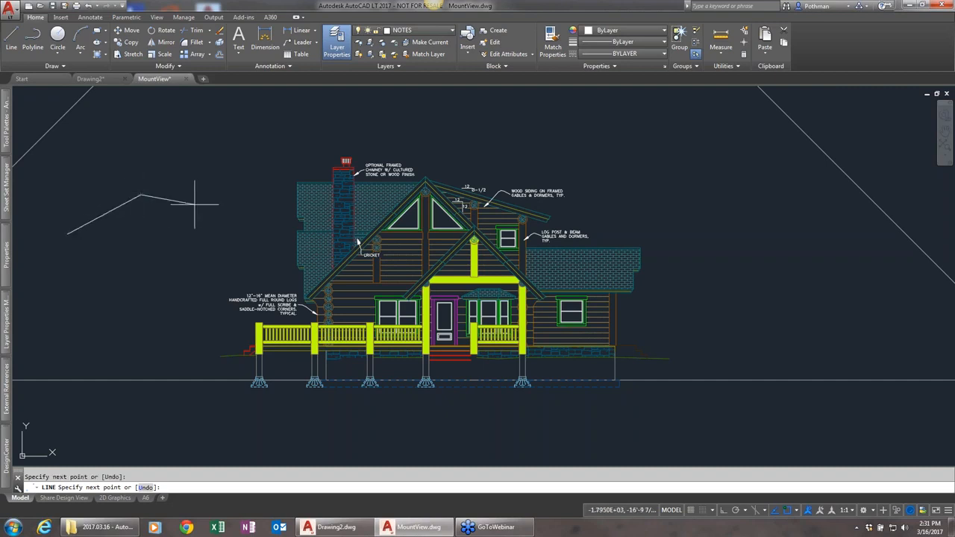
pyautogui.click(189, 250)
pyautogui.click(252, 211)
pyautogui.click(212, 156)
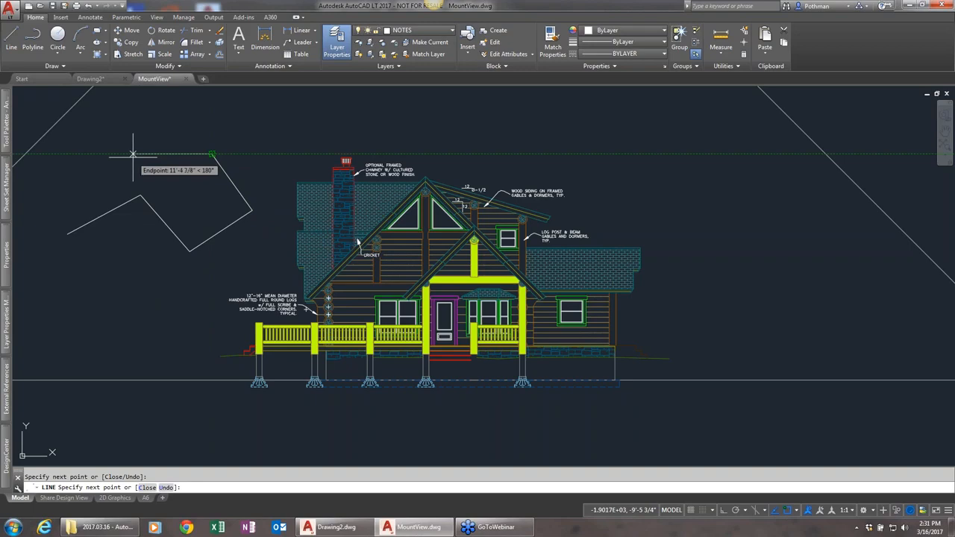
# Step: With Ortho on, extend the line by a horizontal segment and a vertical segment about 5' downward, turn Ortho off and end the command
pyautogui.scroll(-1, 131, 154)
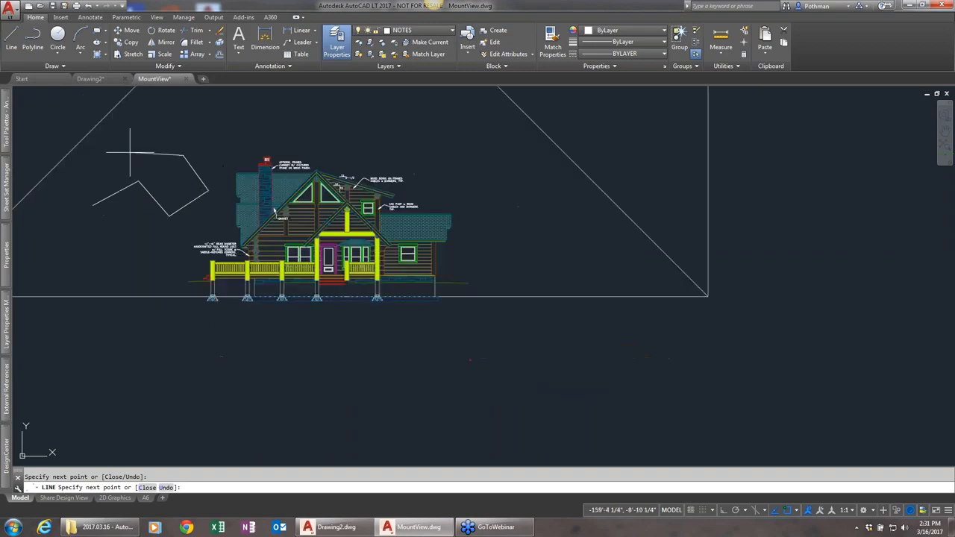
pyautogui.scroll(5, 145, 151)
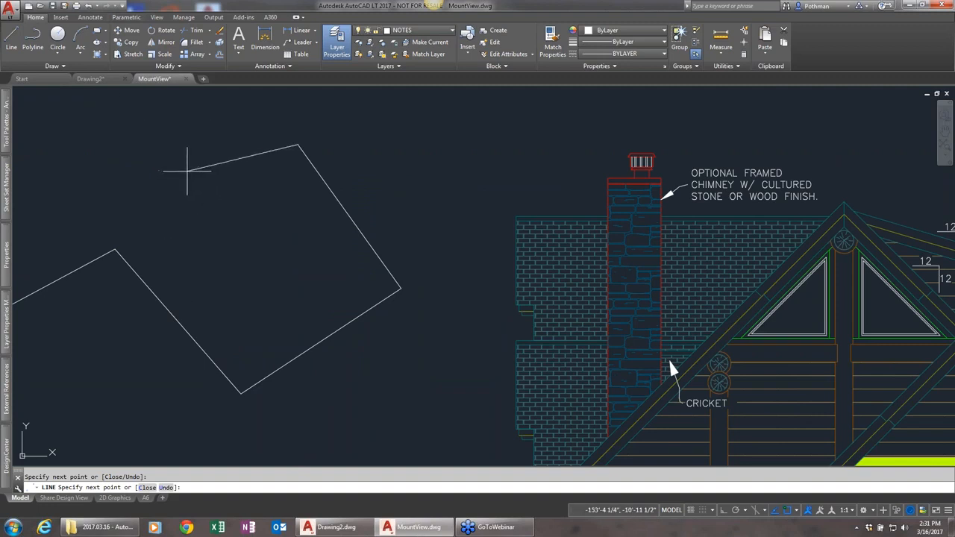
pyautogui.press('F8')
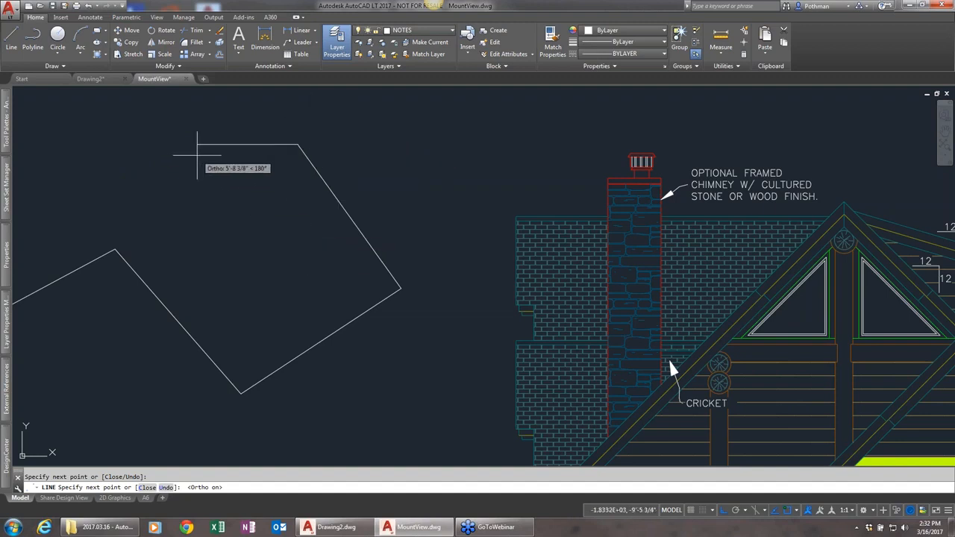
pyautogui.click(168, 152)
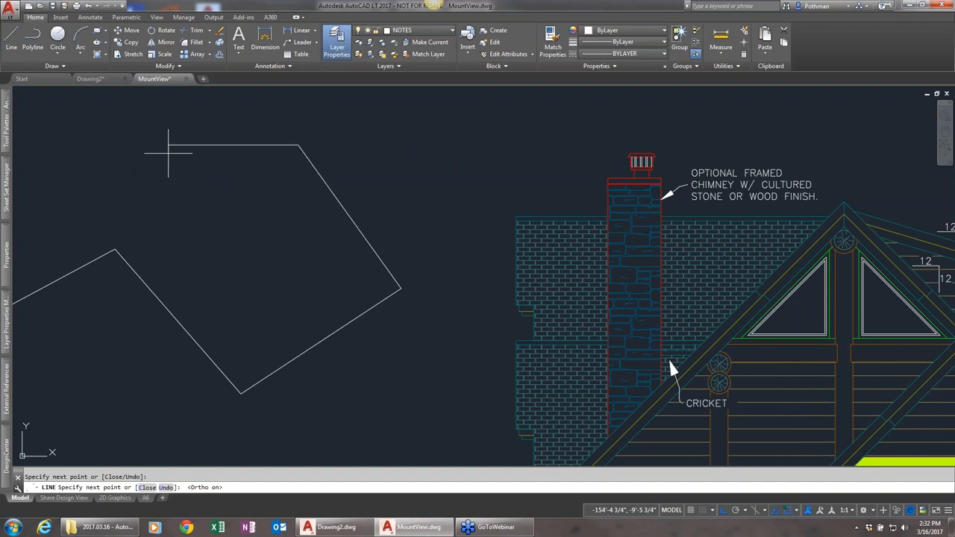
pyautogui.click(184, 234)
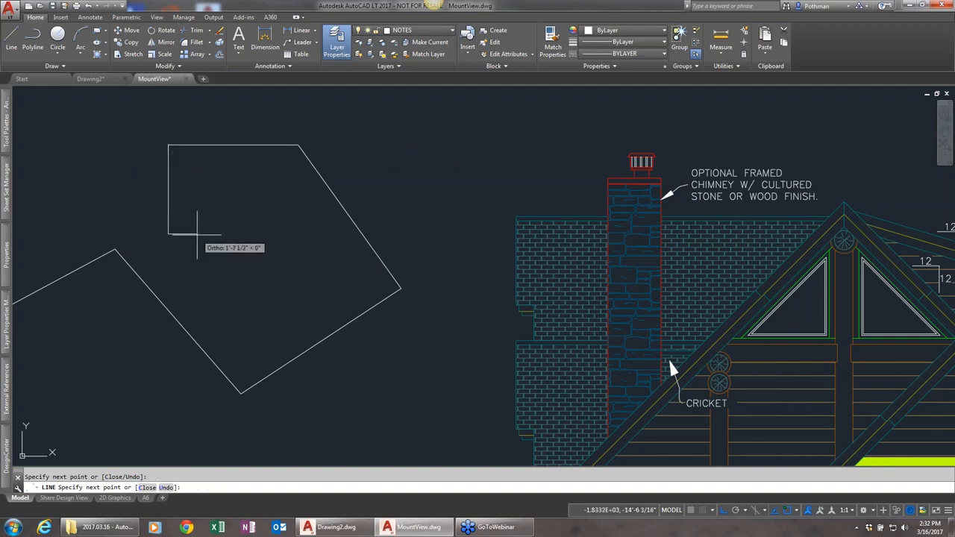
pyautogui.press('F8')
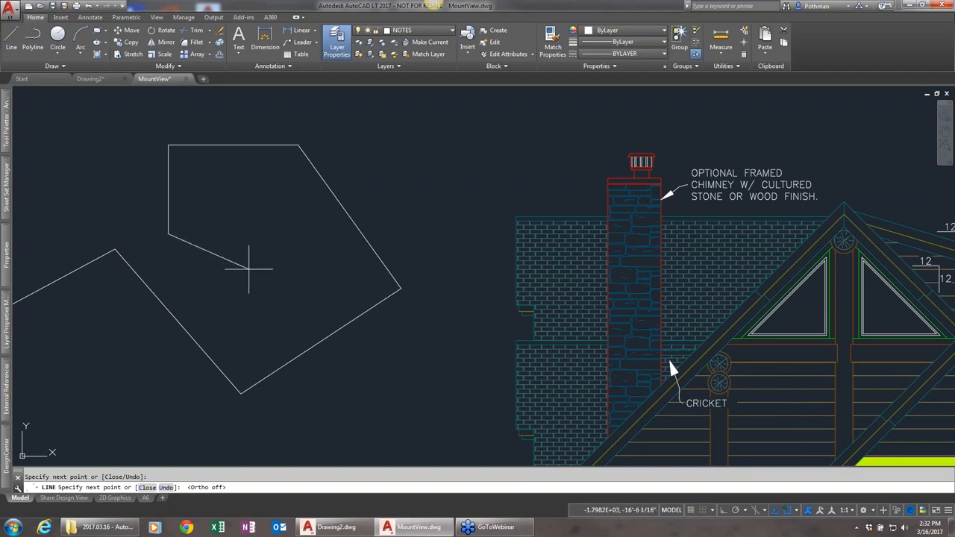
pyautogui.press('Escape')
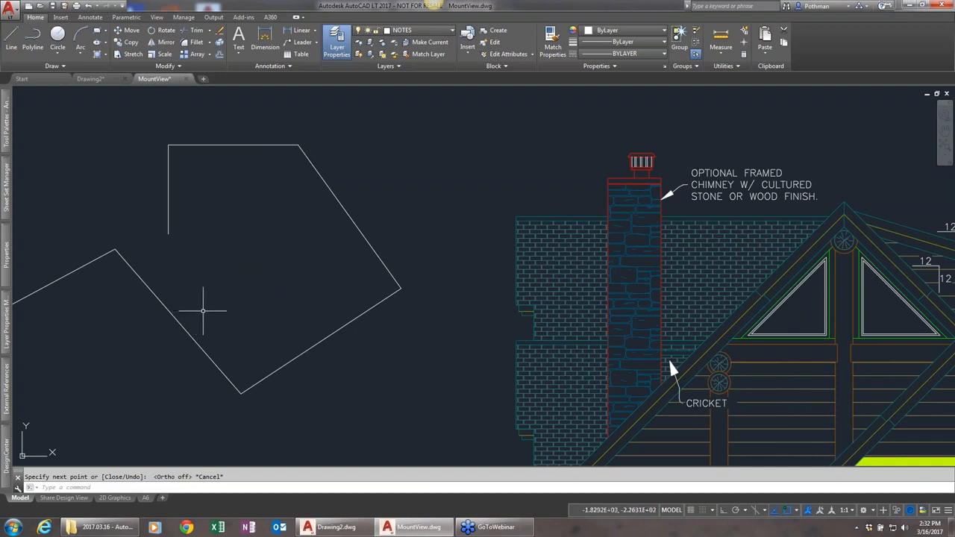
# Step: Examine the running object snap modes in the Drafting Settings and close them without changes
pyautogui.scroll(2, 202, 314)
pyautogui.scroll(-4, 369, 347)
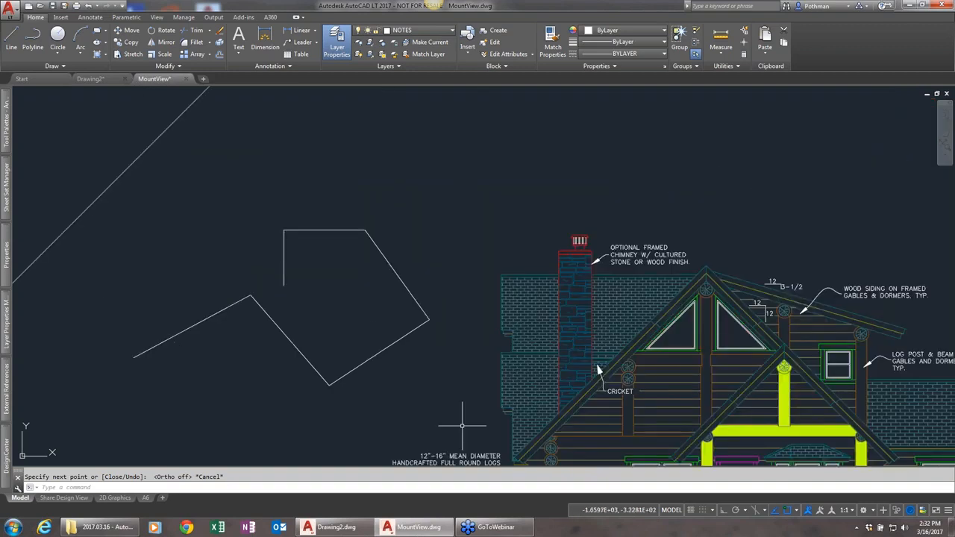
pyautogui.click(794, 511)
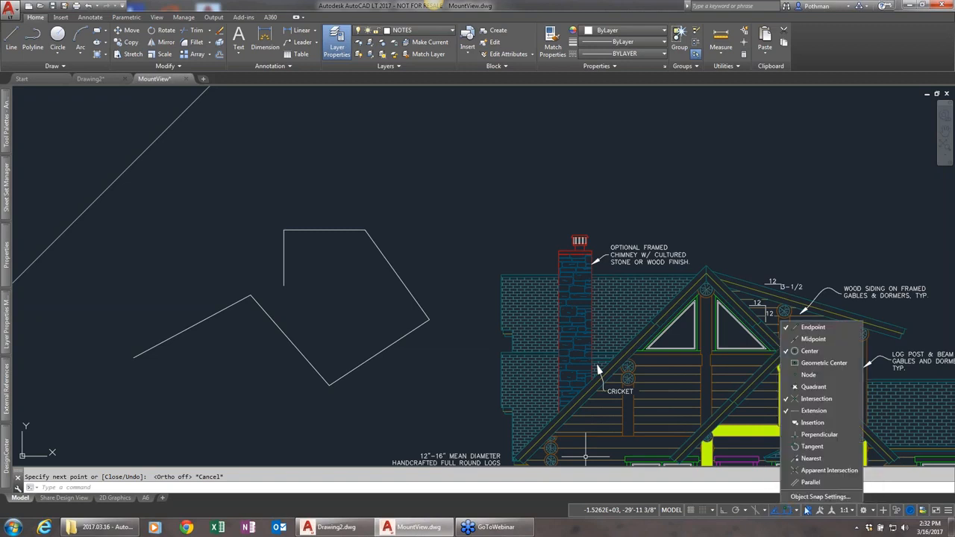
pyautogui.click(819, 496)
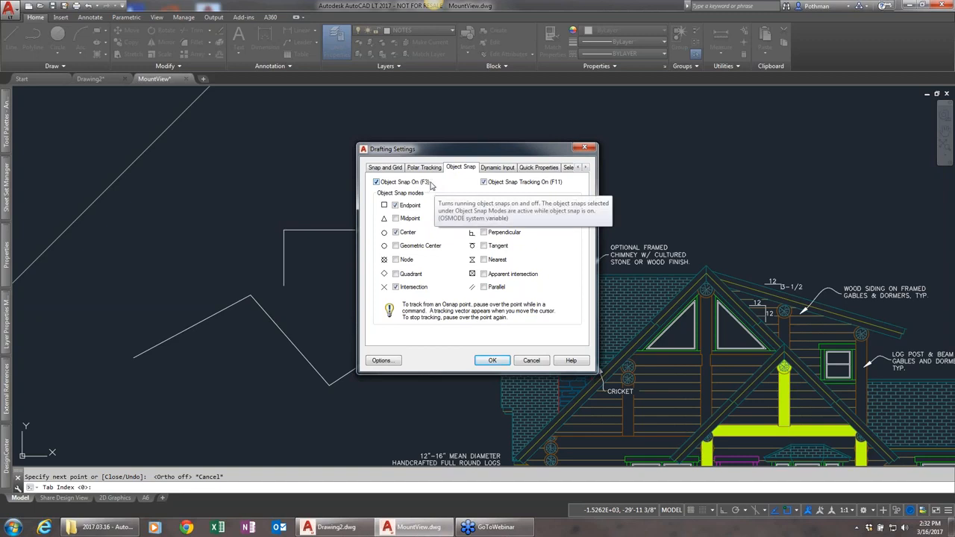
pyautogui.click(530, 364)
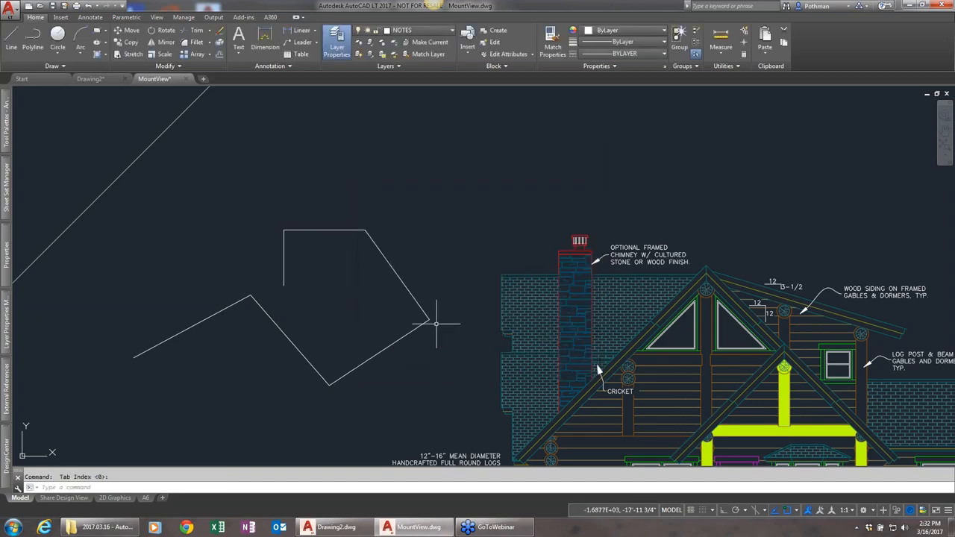
# Step: With object snap off, draw a near-horizontal line by eye from the vertical segment's lower end and inspect the joint up close
pyautogui.press('Return')
pyautogui.press('F3')
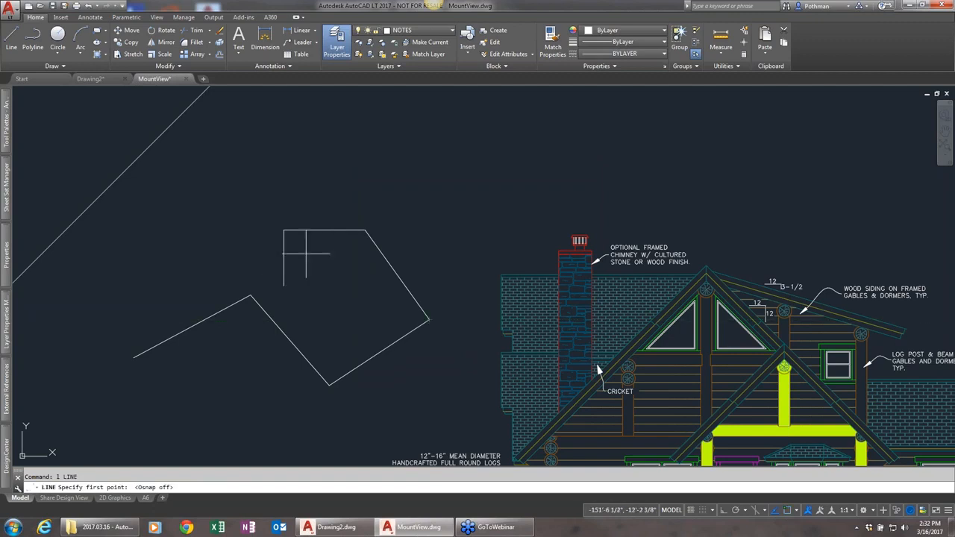
pyautogui.click(284, 285)
pyautogui.click(329, 287)
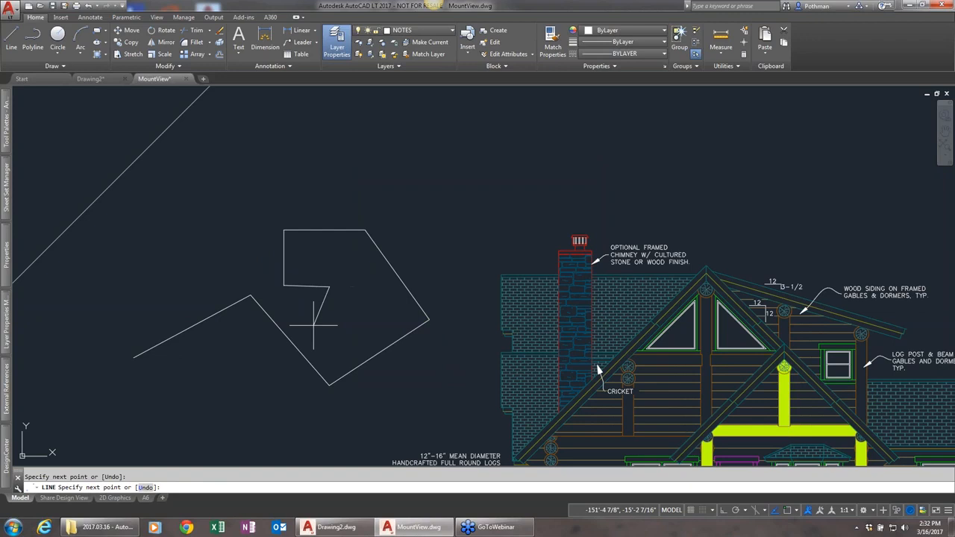
pyautogui.scroll(8, 288, 285)
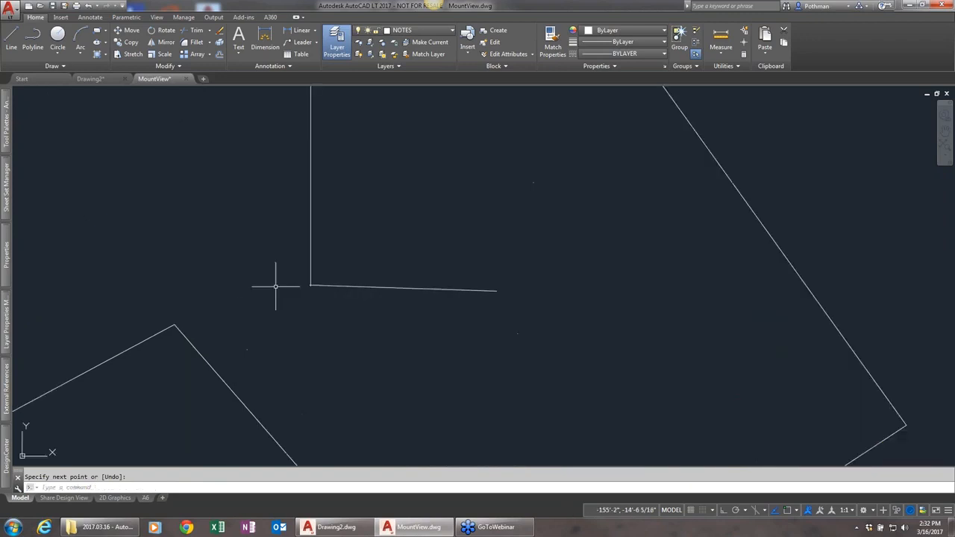
pyautogui.scroll(5, 325, 285)
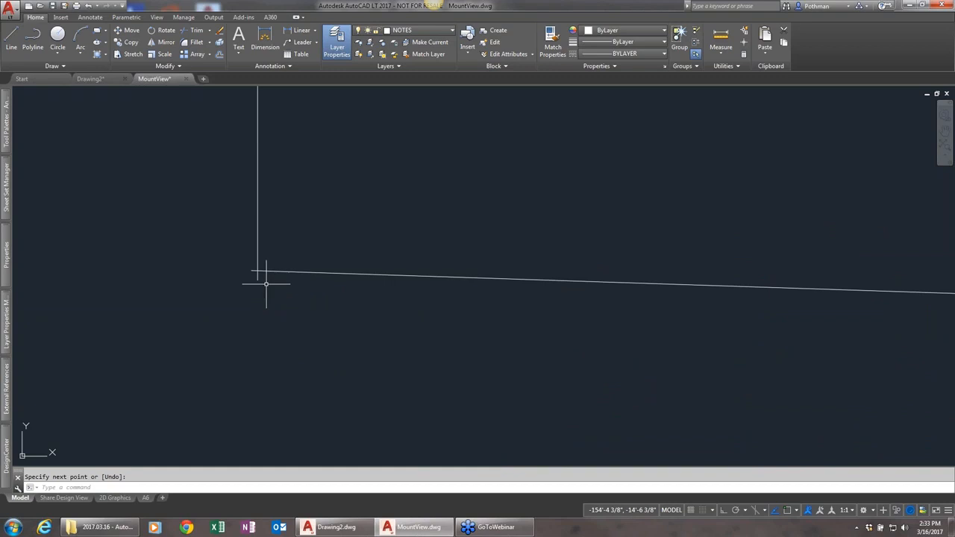
pyautogui.press('Escape')
# Step: With object snap on, draw a short sloping line from the exact lower endpoint of the vertical segment and inspect the joint
pyautogui.write('l')
pyautogui.press('Return')
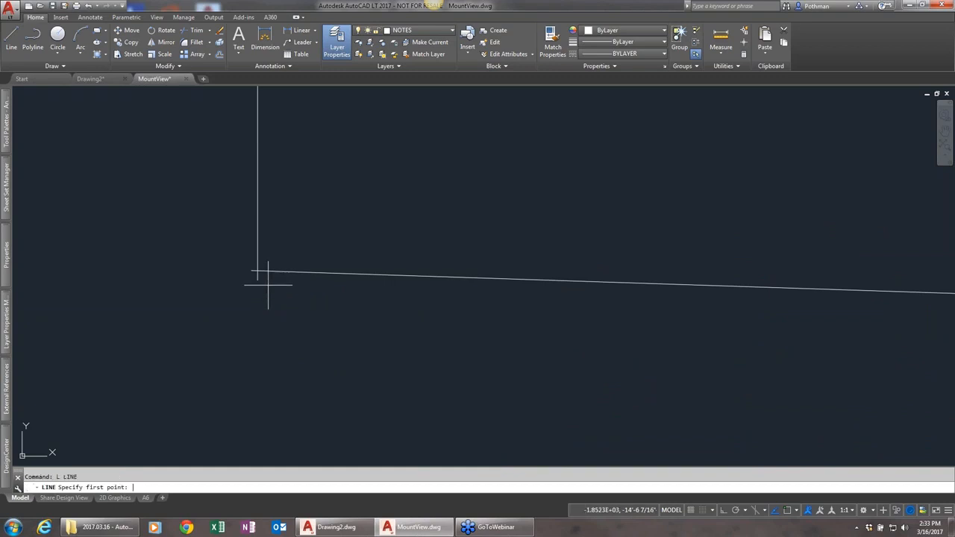
pyautogui.press('F3')
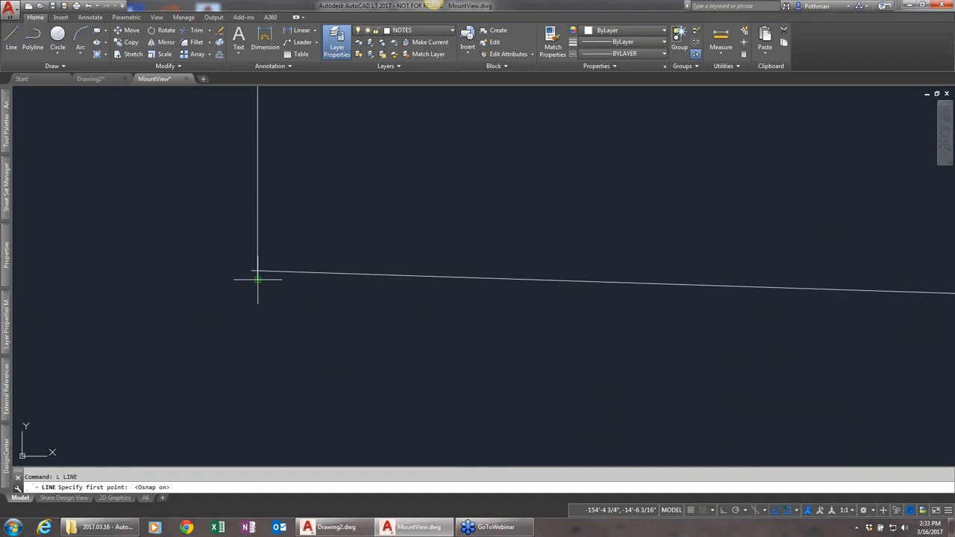
pyautogui.click(257, 280)
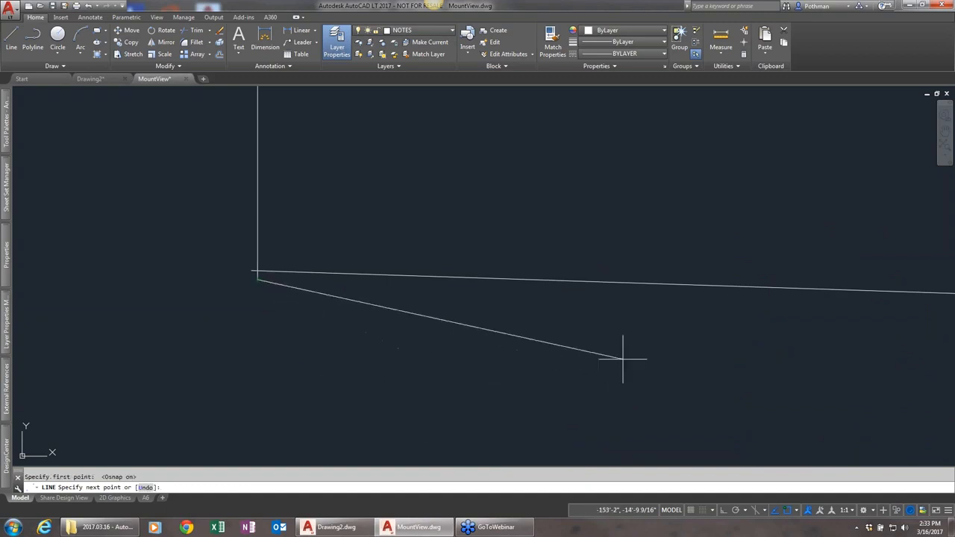
pyautogui.click(387, 344)
pyautogui.press('Return')
pyautogui.scroll(4, 408, 377)
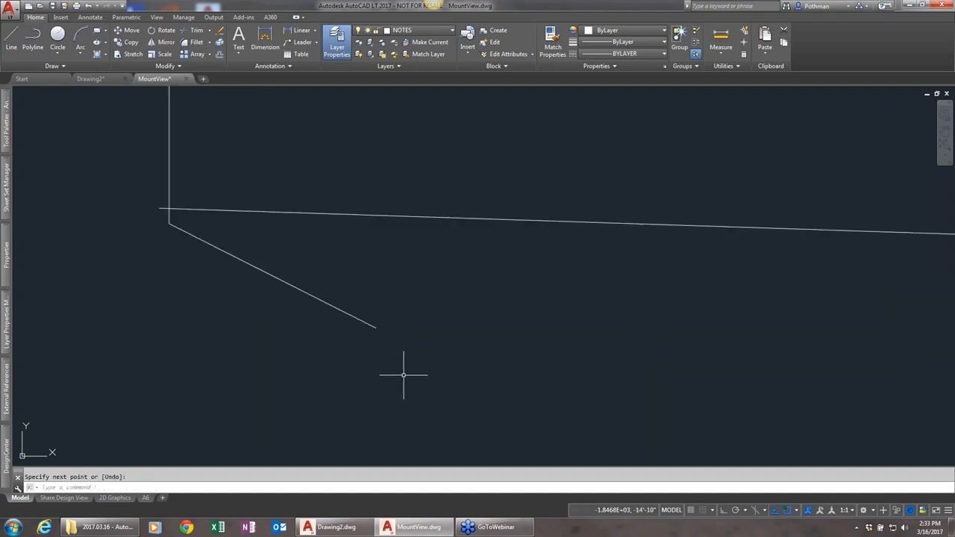
pyautogui.scroll(-2, 405, 373)
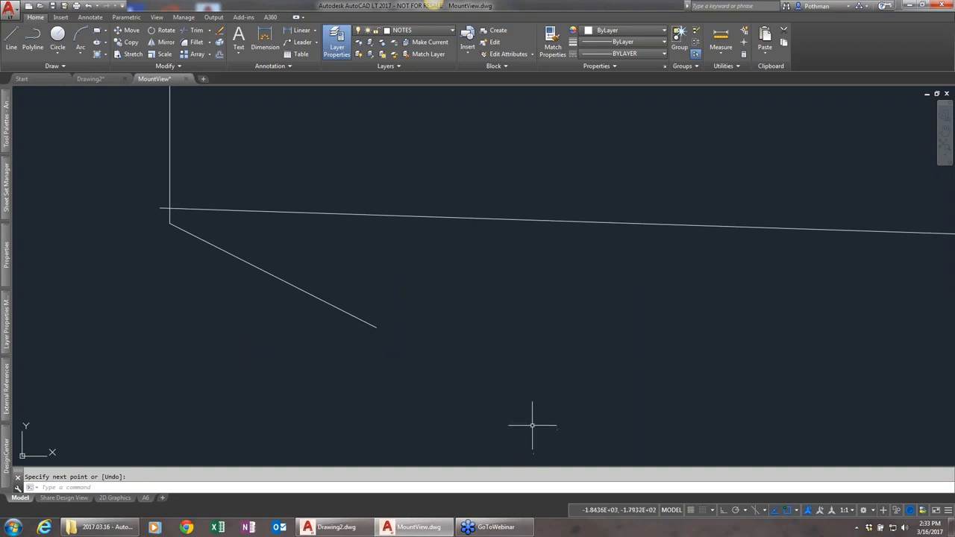
pyautogui.scroll(-3, 526, 420)
pyautogui.scroll(-5, 525, 418)
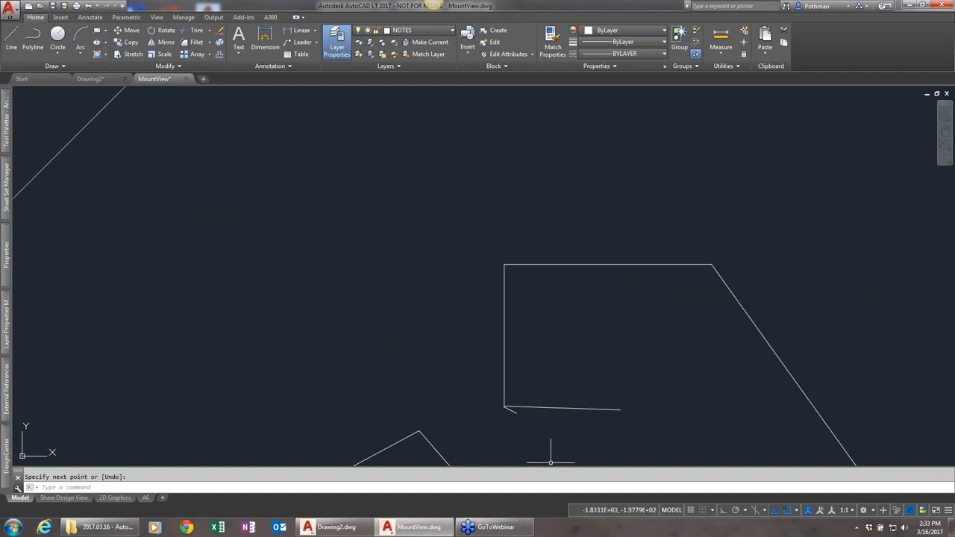
# Step: Review the object snap modes and try to start a line at the middle of the vertical segment
pyautogui.click(796, 511)
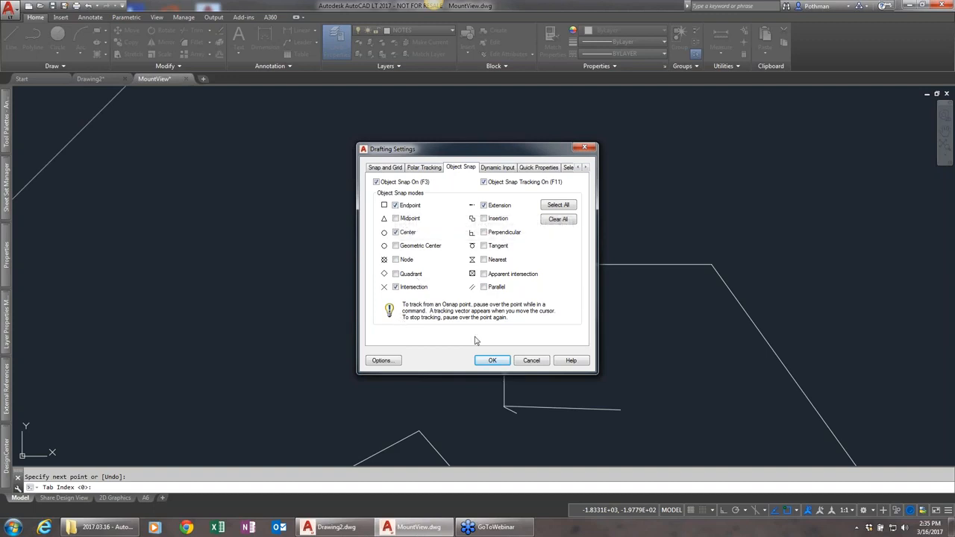
pyautogui.click(492, 360)
pyautogui.write('l')
pyautogui.press('Return')
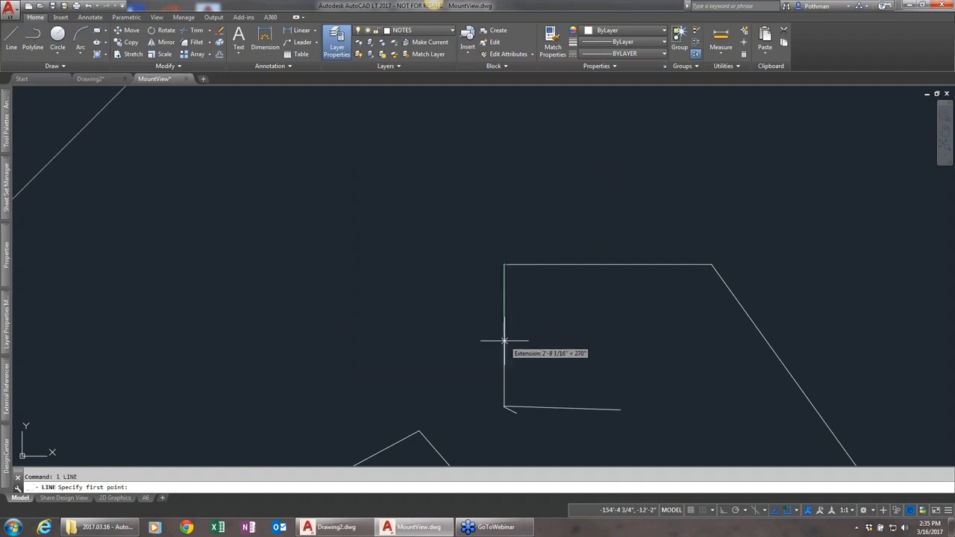
pyautogui.press('Escape')
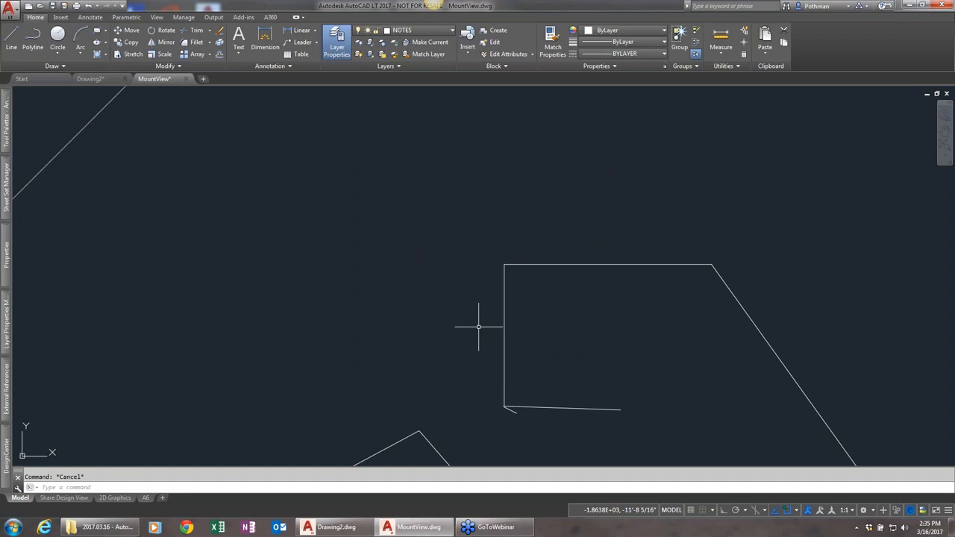
# Step: Enable the Midpoint running object snap in the Drafting Settings
pyautogui.click(796, 510)
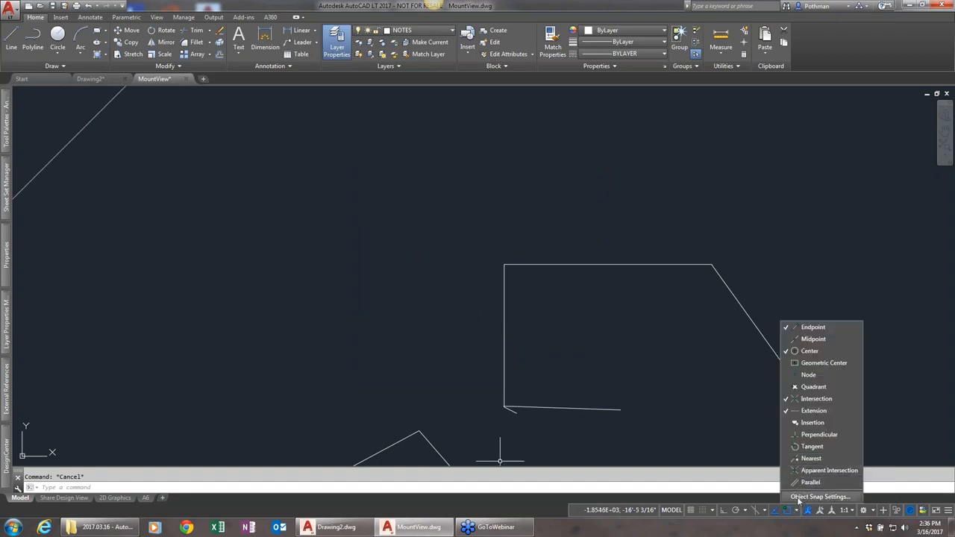
pyautogui.click(820, 496)
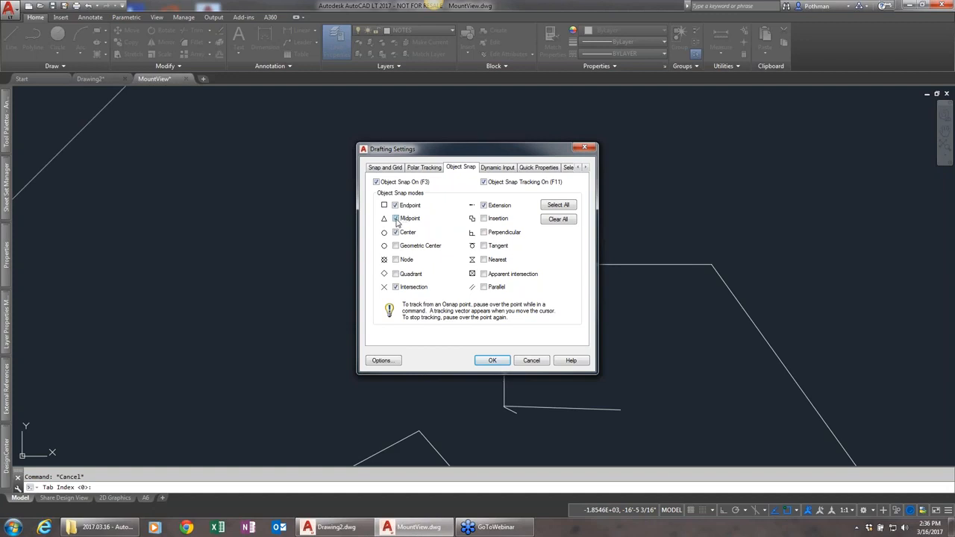
pyautogui.click(492, 361)
# Step: Draw a line from the vertical segment's midpoint horizontally outward to the left, continuing with a shorter segment straight down
pyautogui.write('l')
pyautogui.press('Return')
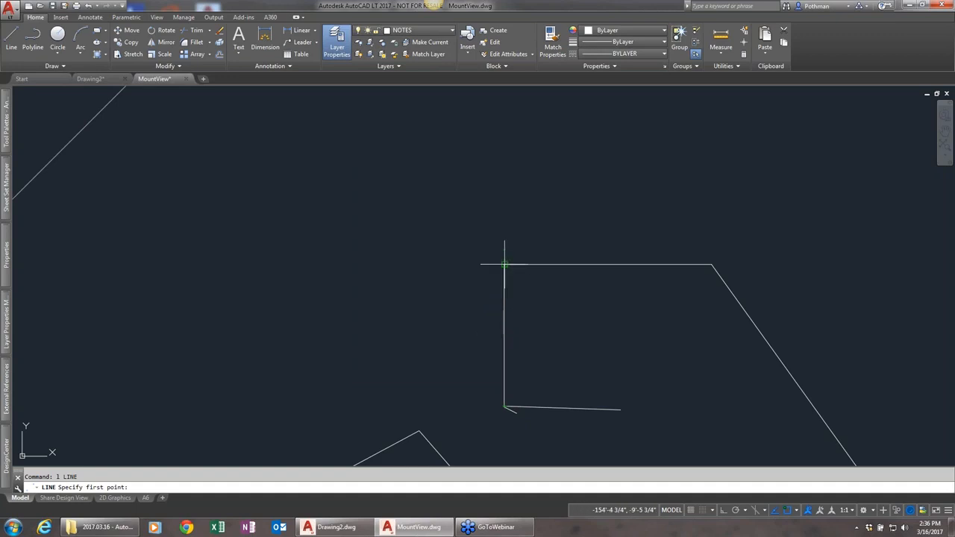
pyautogui.click(504, 334)
pyautogui.click(406, 336)
pyautogui.click(407, 385)
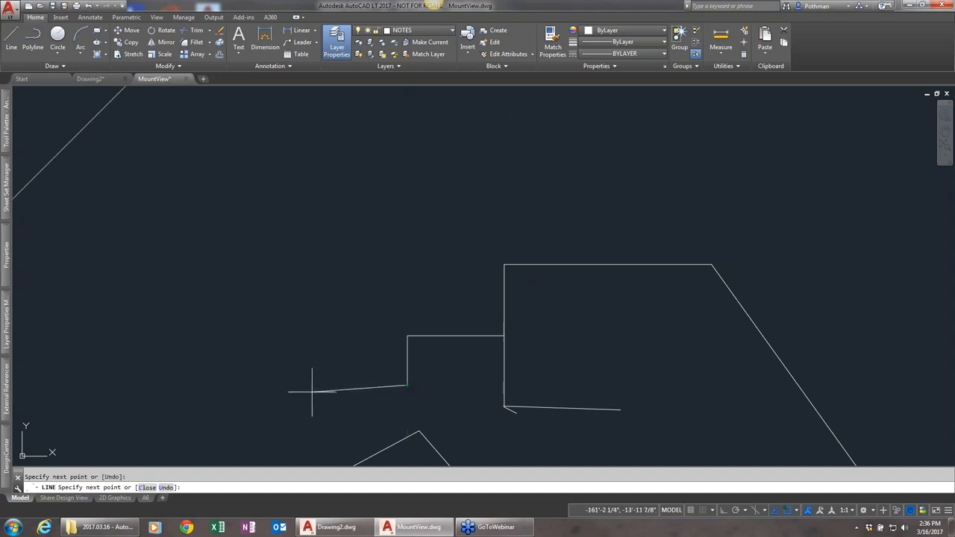
pyautogui.press('Escape')
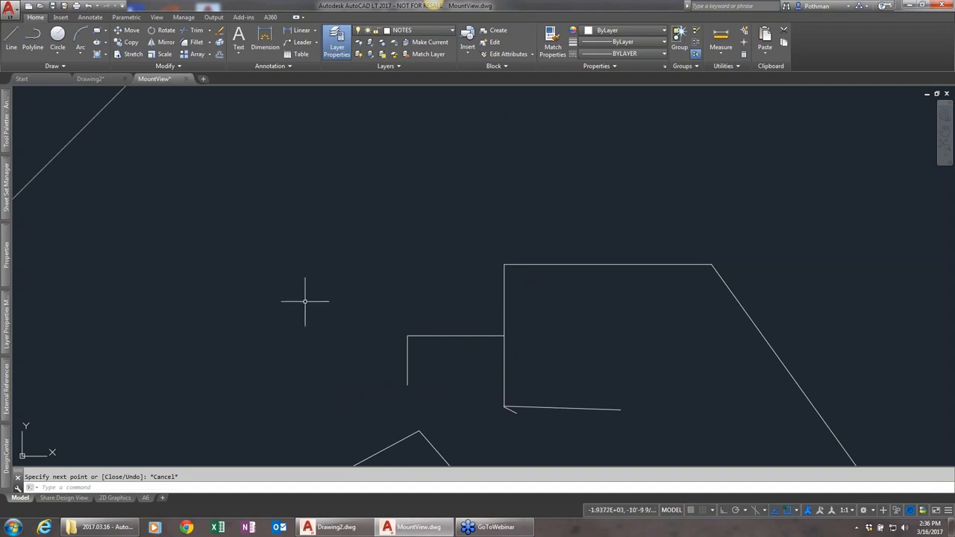
# Step: Draw a short line sloping up from the outline's upper horizontal segment, using a one-time Nearest snap for its start point
pyautogui.write('l')
pyautogui.press('Return')
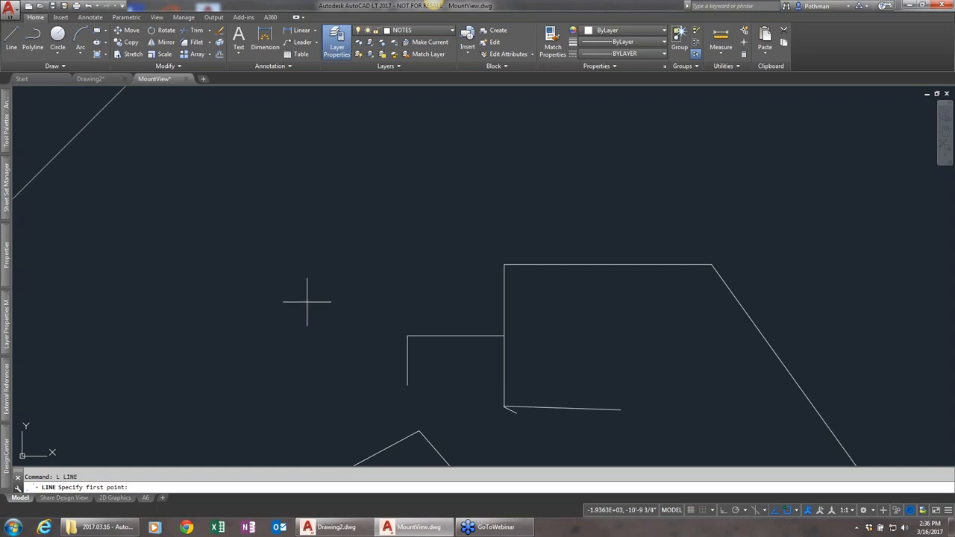
pyautogui.press('shift')
pyautogui.keyDown('shift'); pyautogui.rightClick(305, 301); pyautogui.keyUp('shift')
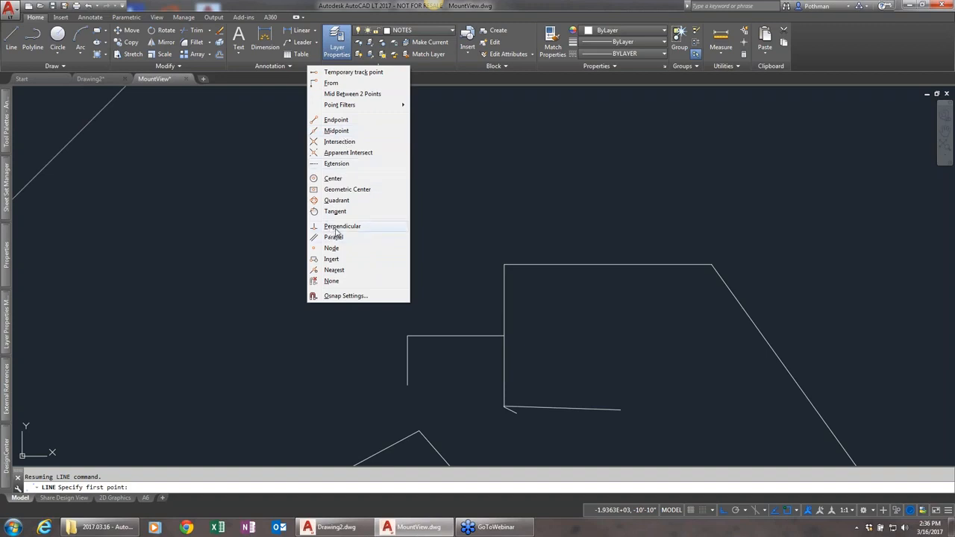
pyautogui.click(334, 270)
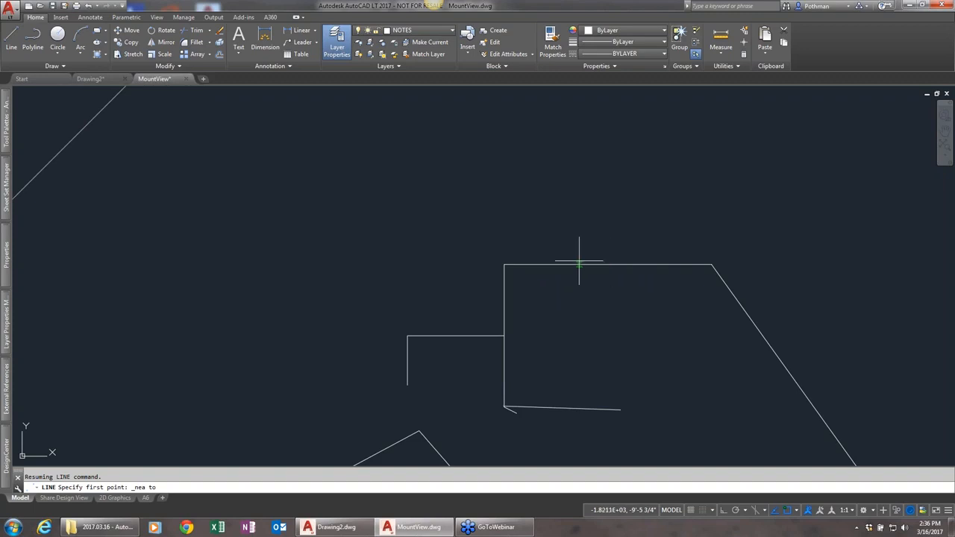
pyautogui.click(535, 263)
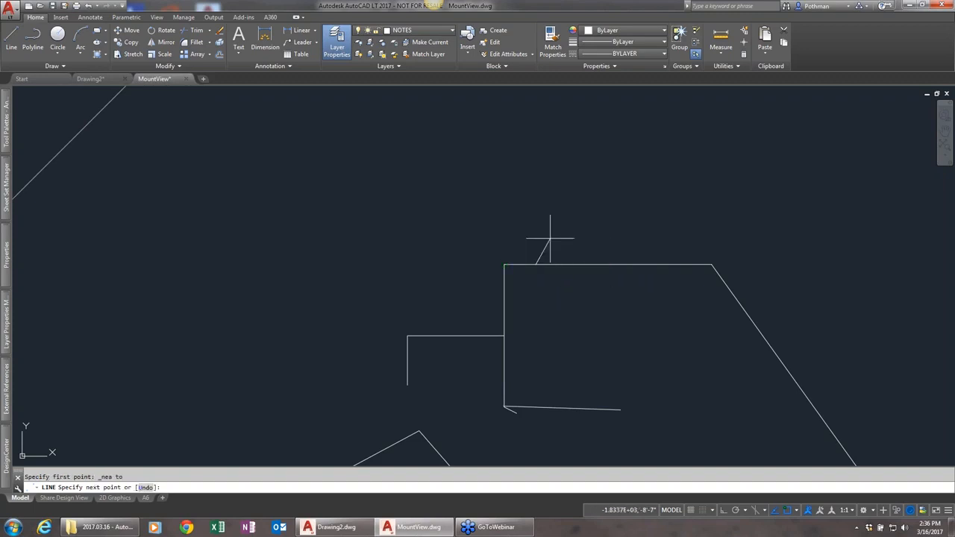
pyautogui.click(575, 200)
pyautogui.press('Escape')
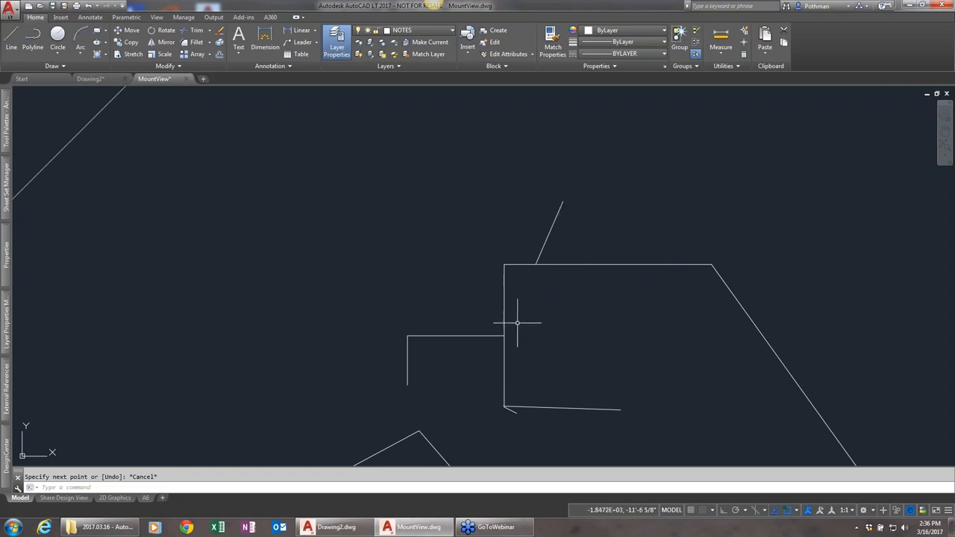
# Step: Select the outline's upper horizontal segment to examine it as an individual line object
pyautogui.scroll(-2, 514, 324)
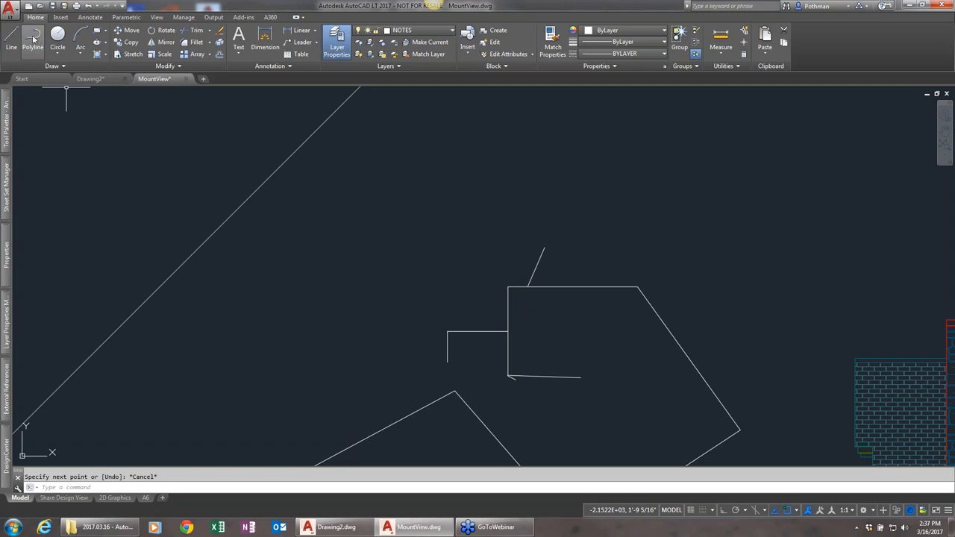
pyautogui.click(598, 287)
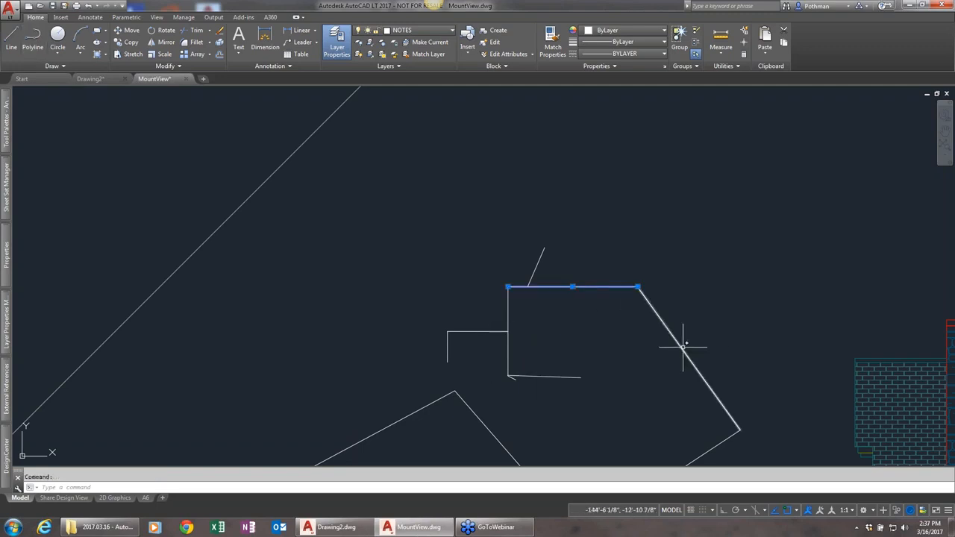
# Step: Swing the short horizontal line's far endpoint upward until it slopes, and move the line by its midpoint into the empty space above the other lines
pyautogui.click(638, 286)
pyautogui.click(508, 169)
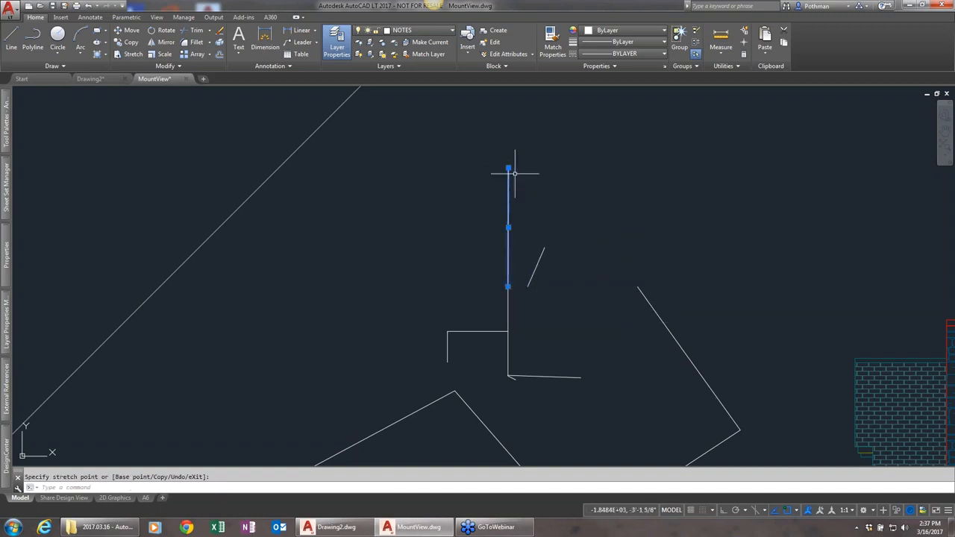
pyautogui.click(508, 169)
pyautogui.click(627, 210)
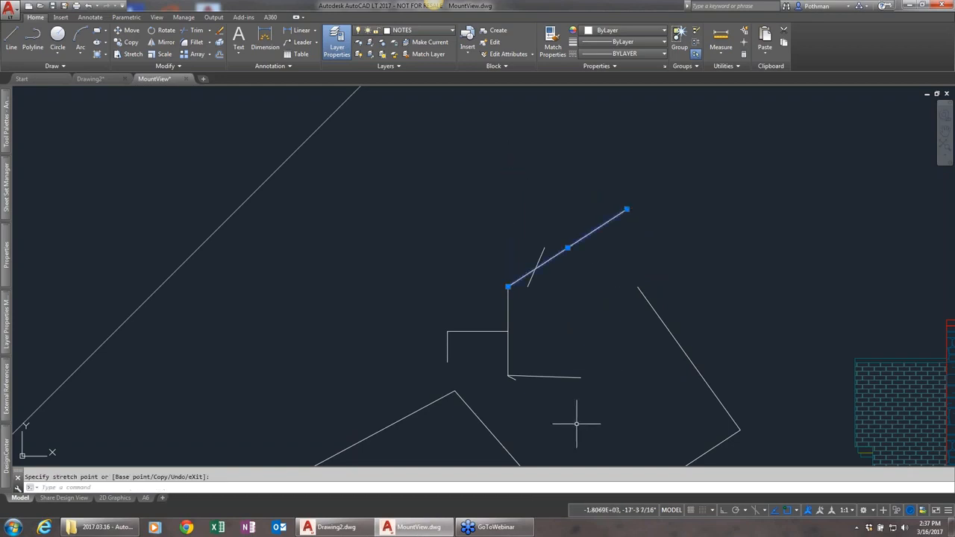
pyautogui.click(568, 247)
pyautogui.click(480, 185)
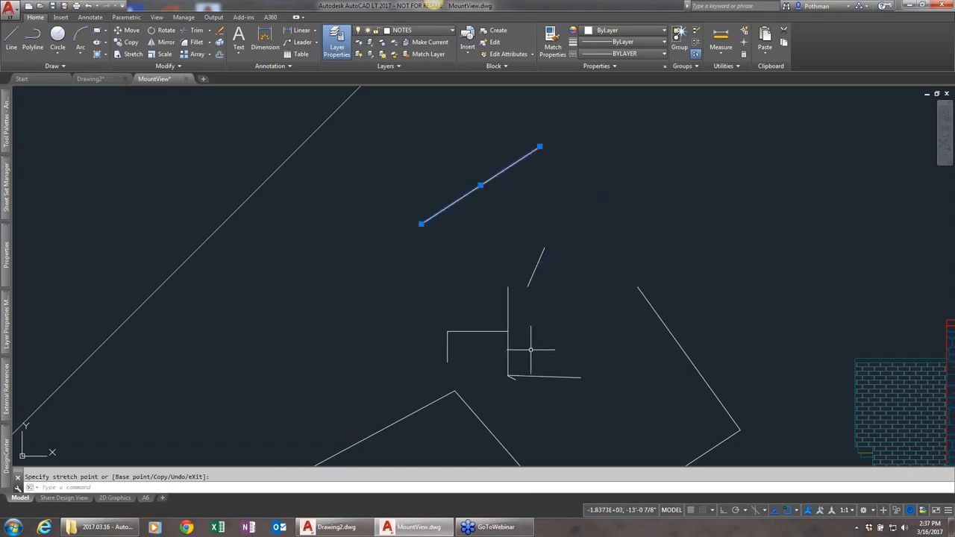
pyautogui.press('Escape')
# Step: Check whether the four connected zigzag lines are separate objects by selecting them one after another, and clear the selection
pyautogui.click(661, 318)
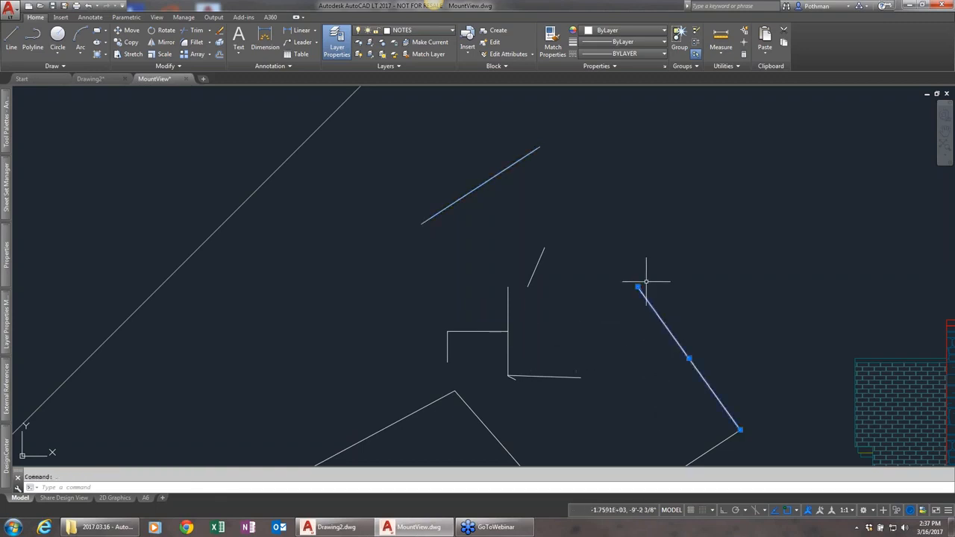
pyautogui.scroll(-4, 646, 282)
pyautogui.click(661, 353)
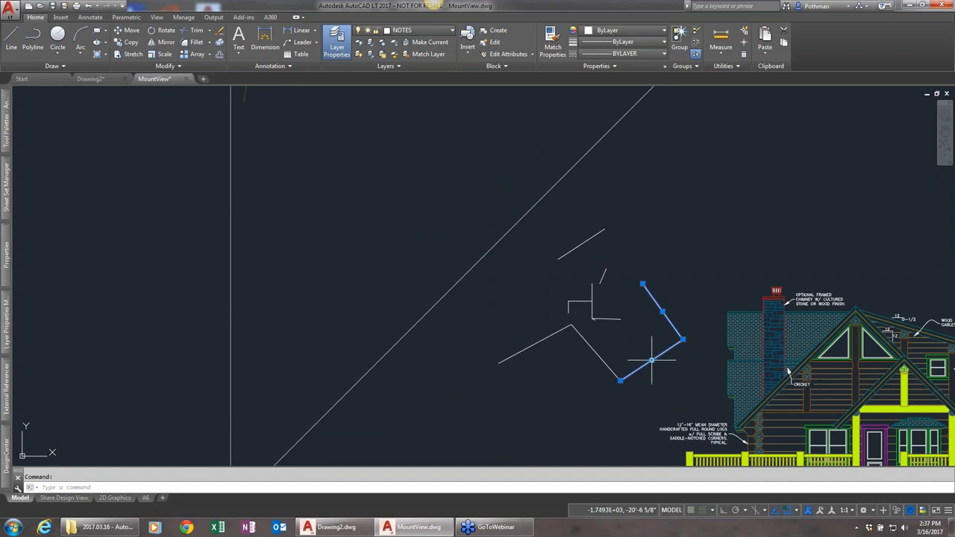
pyautogui.click(593, 352)
pyautogui.click(556, 333)
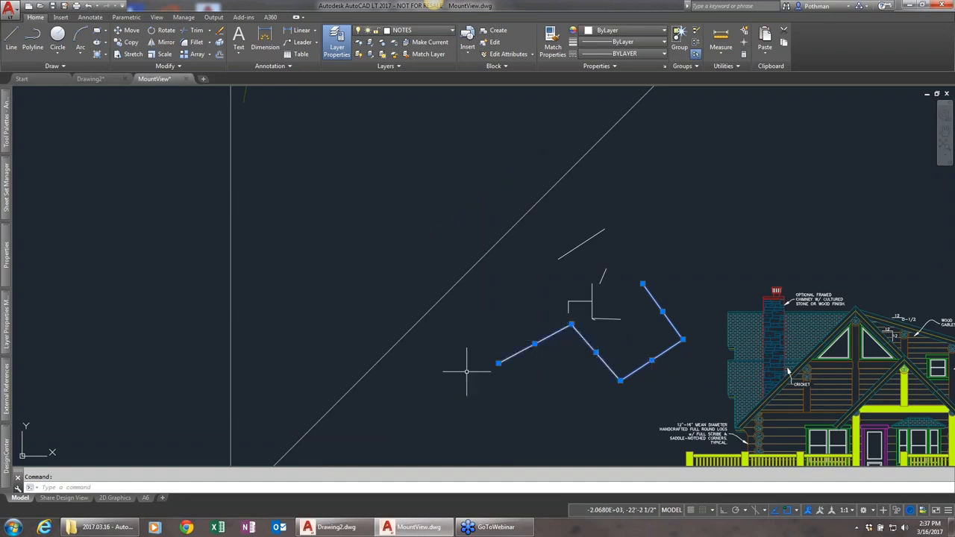
pyautogui.press('Escape')
pyautogui.click(689, 388)
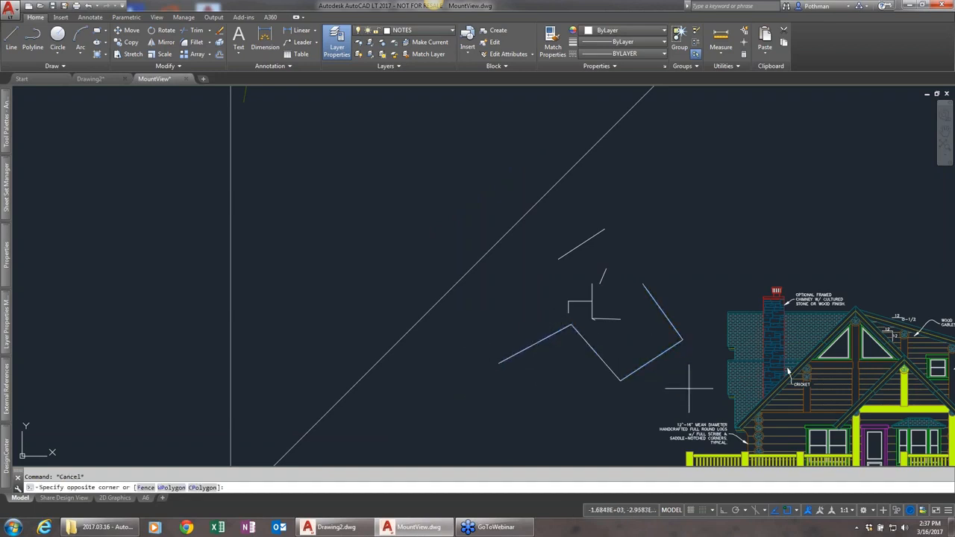
pyautogui.click(453, 364)
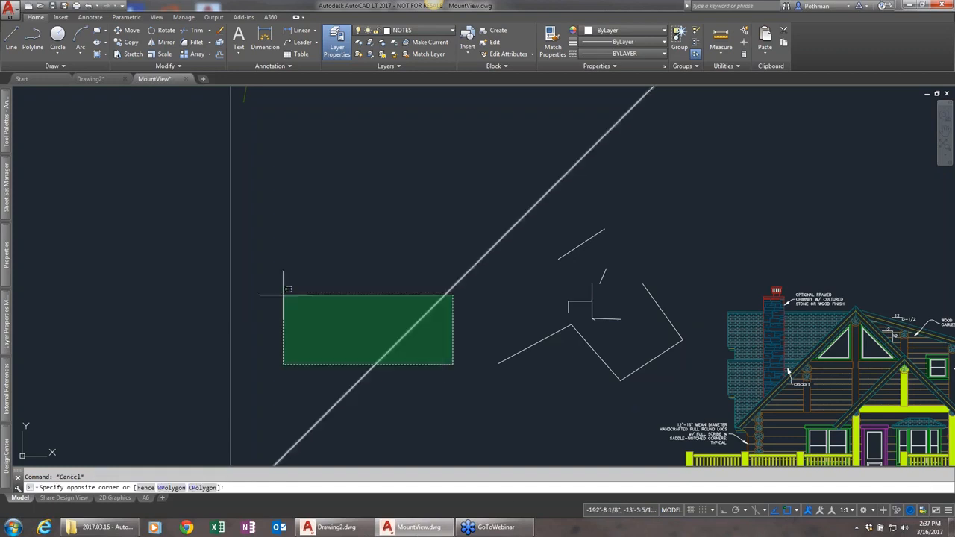
pyautogui.press('Escape')
# Step: Draw a closed seven-sided polyline with one notched corner and one slanted corner between the vertical line and the long diagonal line
pyautogui.write('pl')
pyautogui.press('Return')
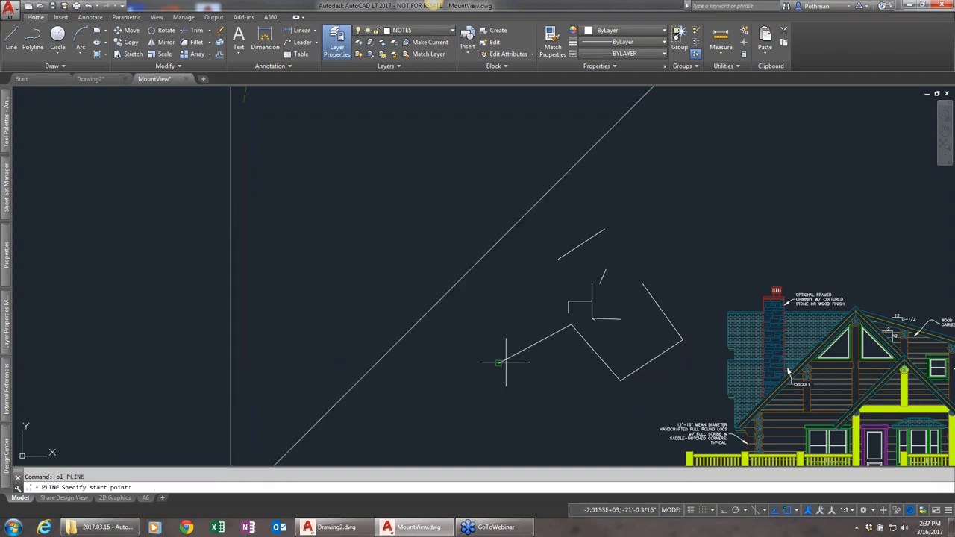
pyautogui.click(270, 171)
pyautogui.click(318, 171)
pyautogui.click(318, 208)
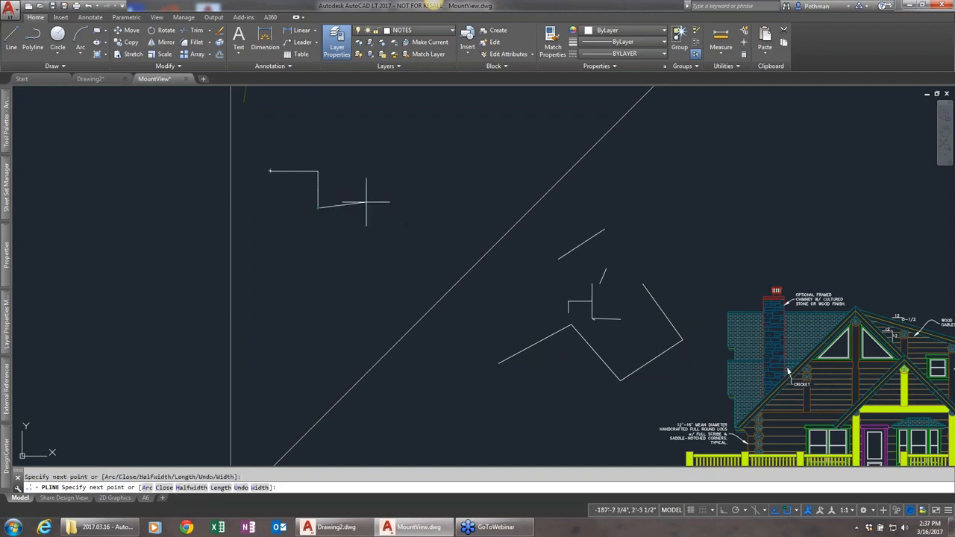
pyautogui.click(371, 208)
pyautogui.click(371, 261)
pyautogui.click(326, 292)
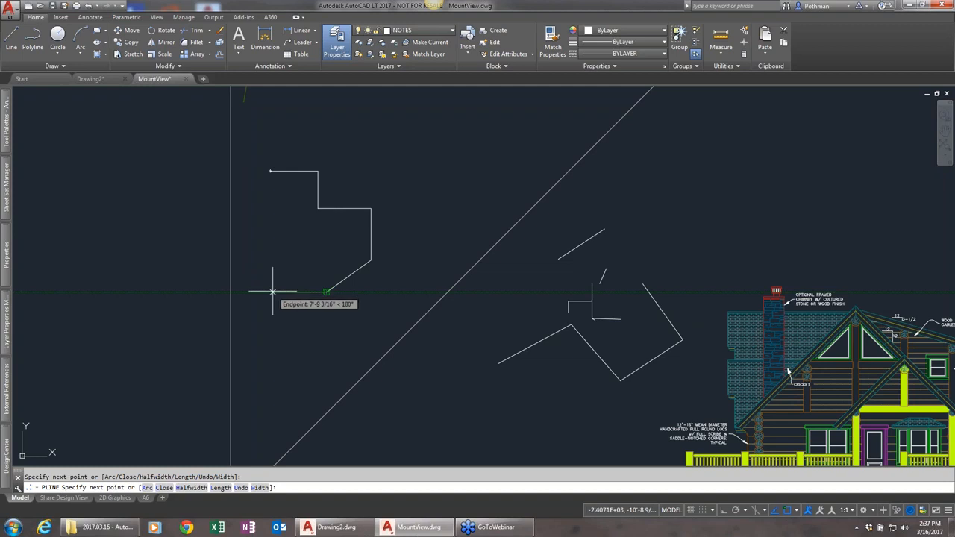
pyautogui.click(272, 292)
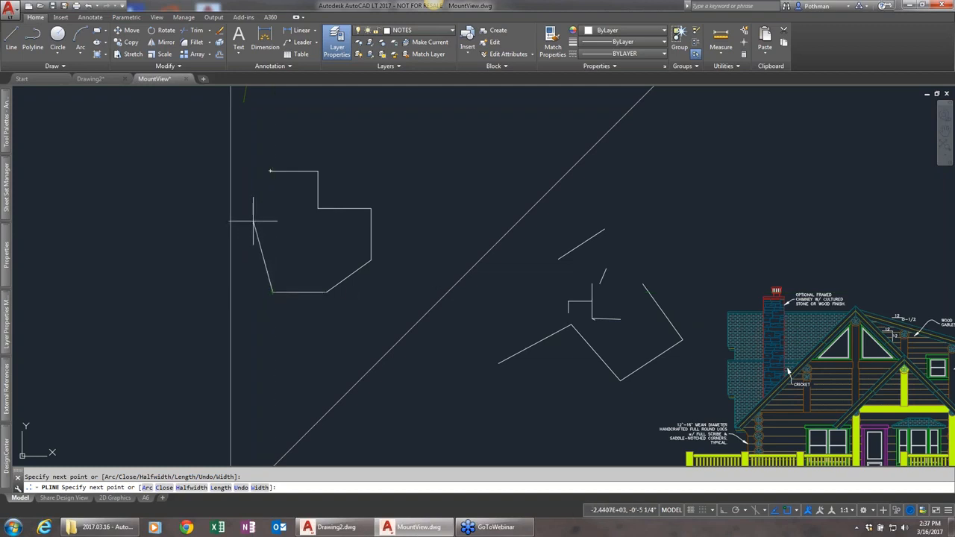
pyautogui.write('c')
pyautogui.press('Return')
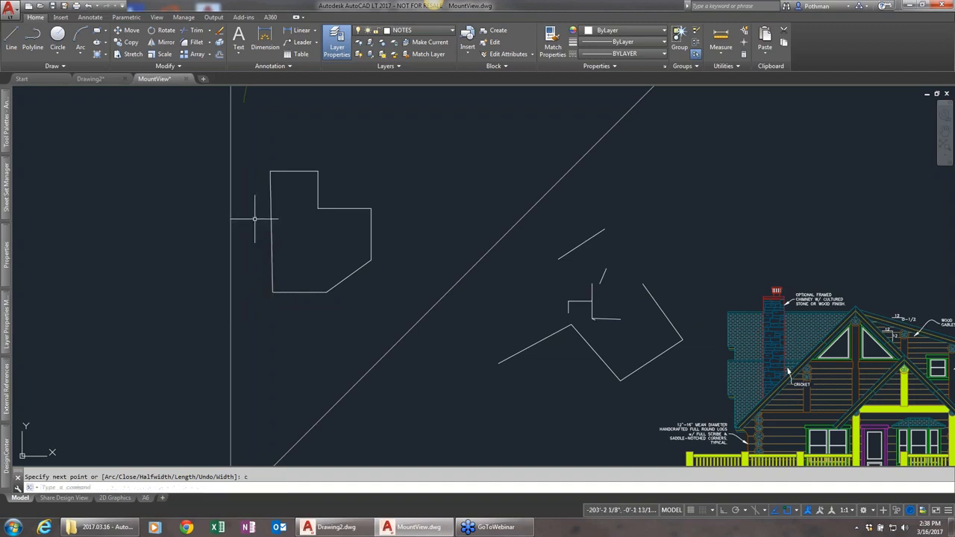
# Step: Compare how the closed polyline and two of the adjoining zigzag lines are selected, clearing each selection
pyautogui.click(319, 208)
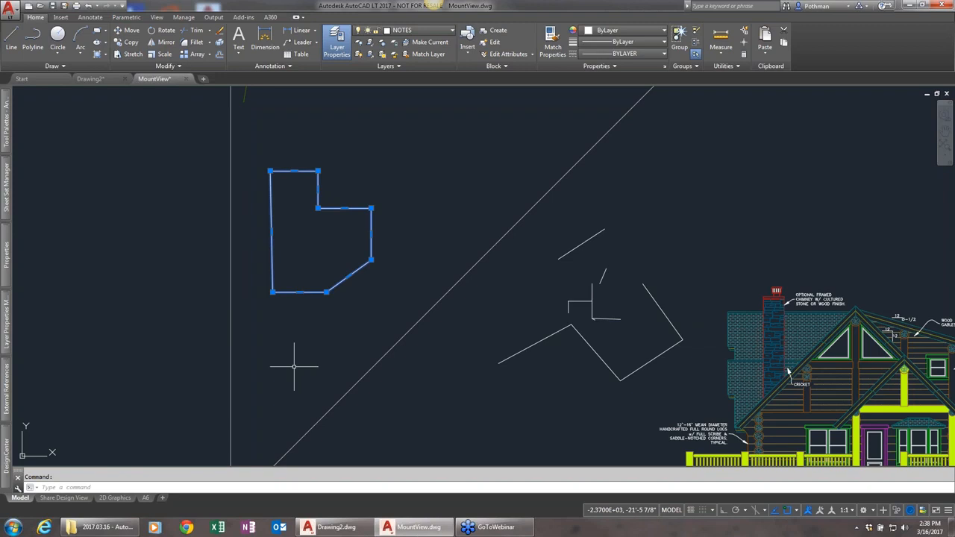
pyautogui.press('Escape')
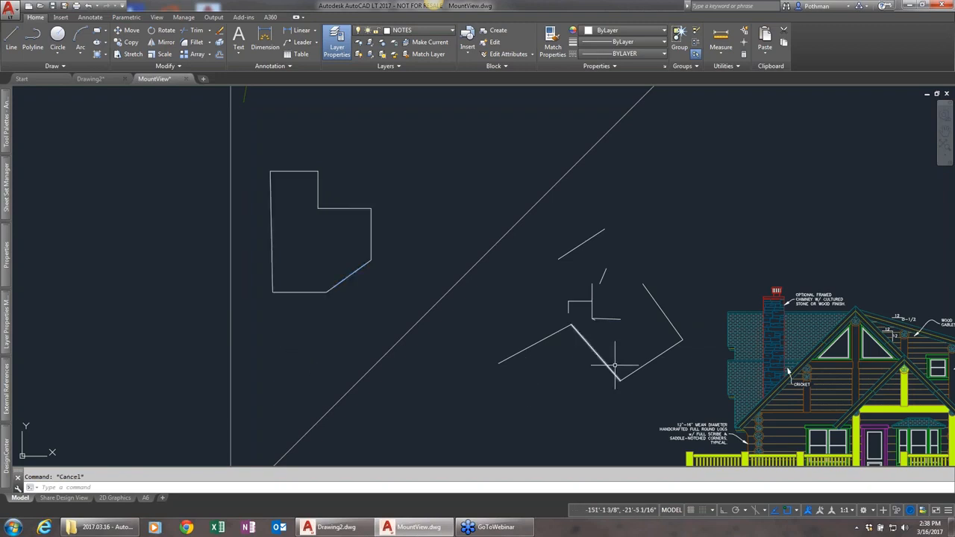
pyautogui.click(619, 371)
pyautogui.click(641, 367)
pyautogui.press('Escape')
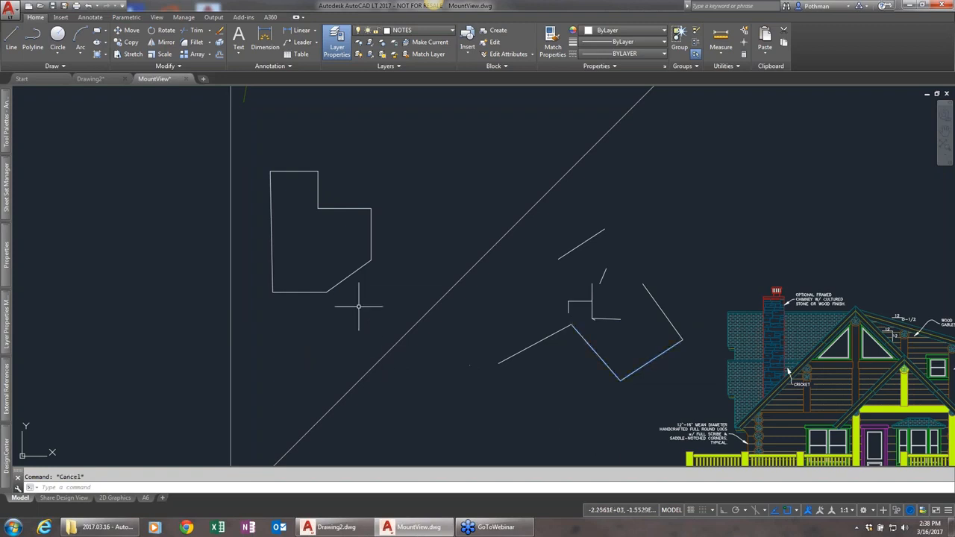
# Step: Stretch the closed polyline's slanted edge outward by its midpoint, and erase the whole polyline
pyautogui.click(349, 273)
pyautogui.click(348, 277)
pyautogui.click(371, 299)
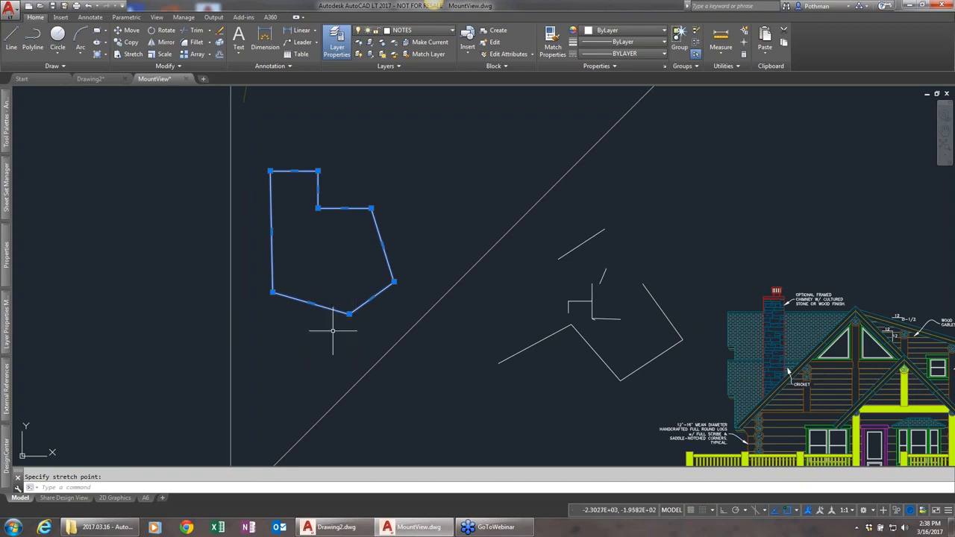
pyautogui.write('e')
pyautogui.press('Return')
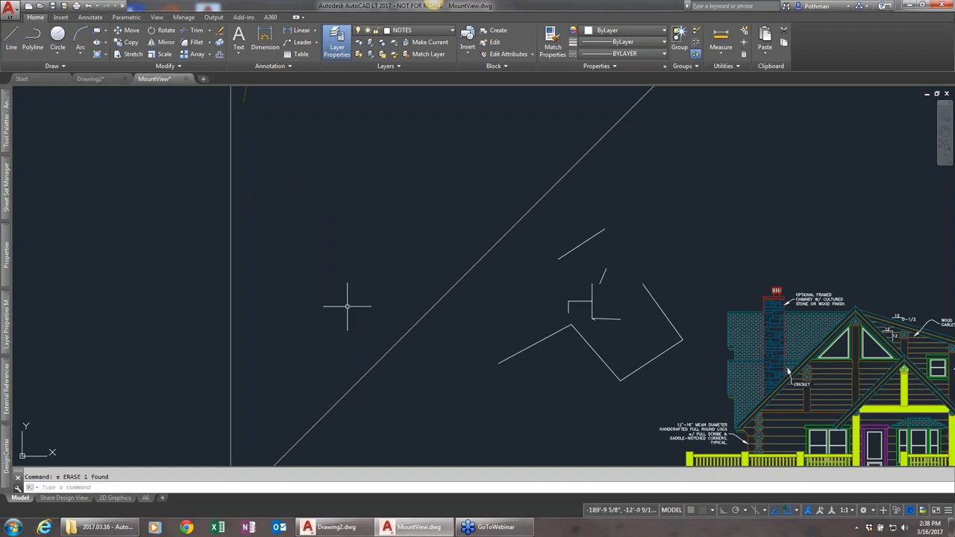
# Step: Draw an open polyline with Ortho on: a vertical segment about 8' long, a semicircular arc, and two line segments straight down
pyautogui.write('pl')
pyautogui.press('Return')
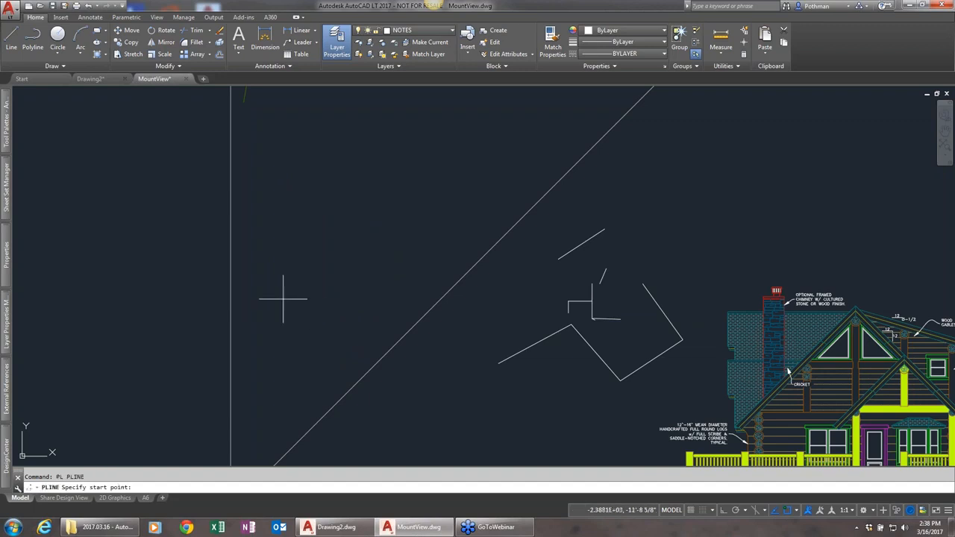
pyautogui.click(282, 299)
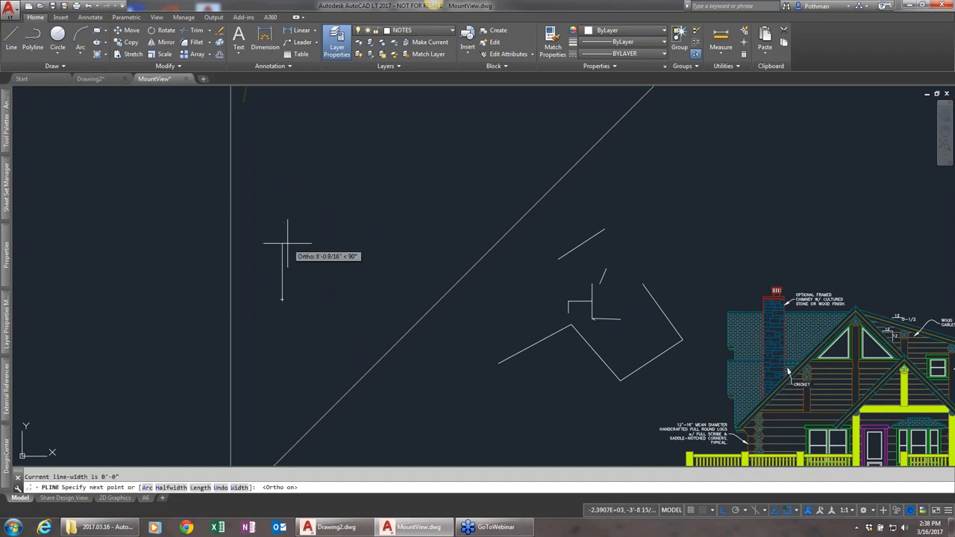
pyautogui.press('F8')
pyautogui.click(283, 245)
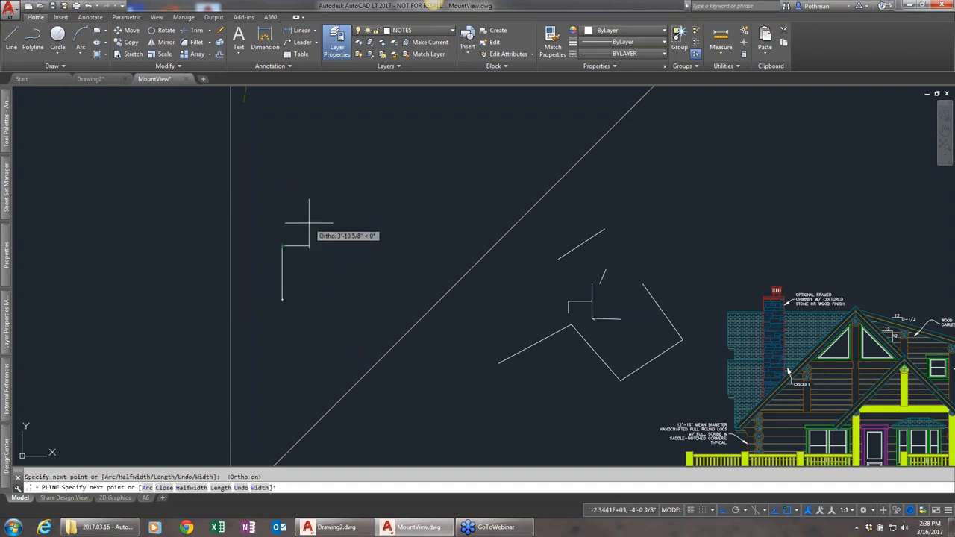
pyautogui.write('a')
pyautogui.press('Return')
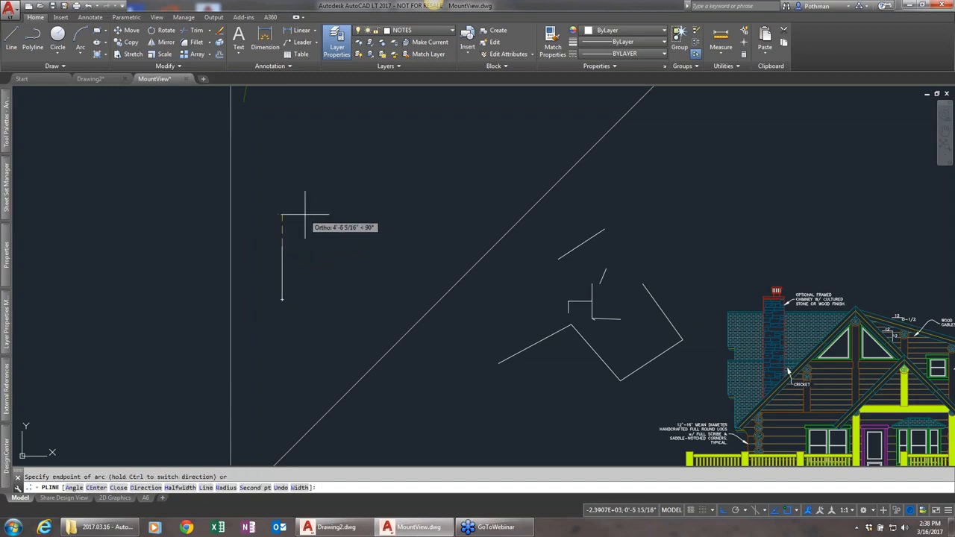
pyautogui.click(316, 231)
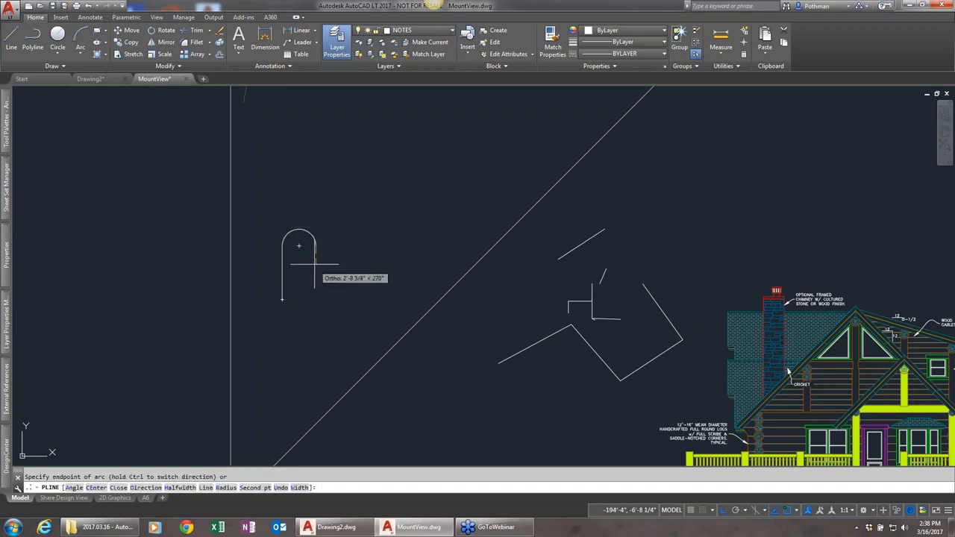
pyautogui.write('l')
pyautogui.press('Return')
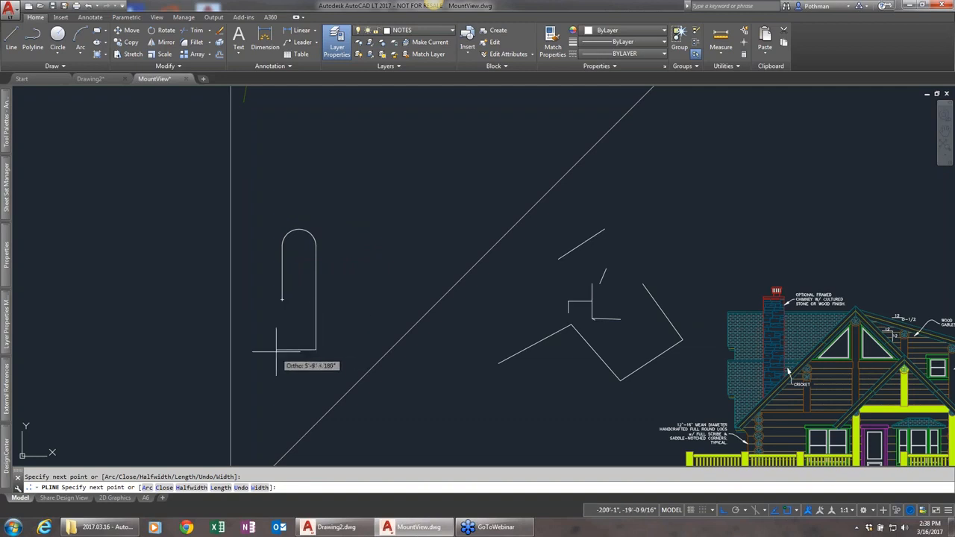
pyautogui.press('Return')
# Step: Stretch the open polyline's lower end vertex horizontally to the right so its last segment slopes
pyautogui.click(315, 321)
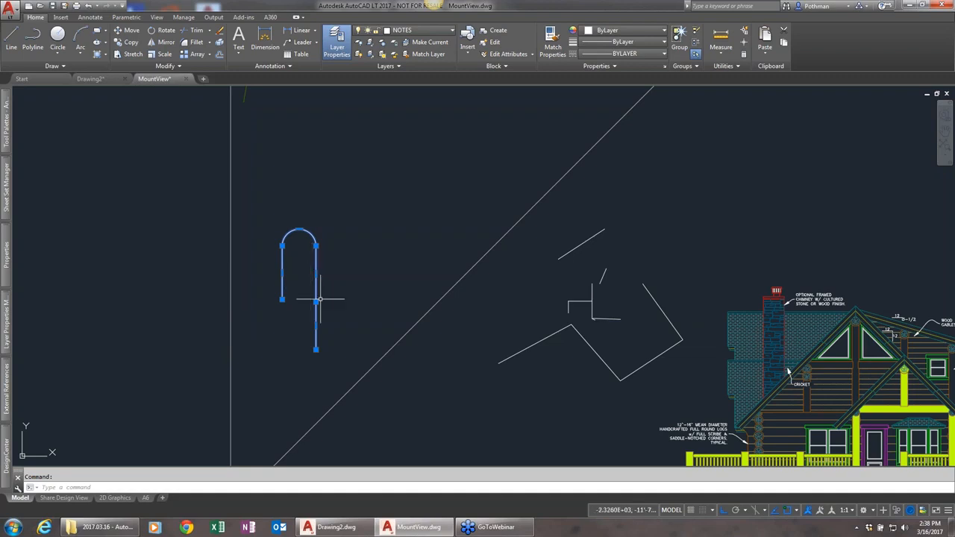
pyautogui.click(316, 349)
pyautogui.click(372, 349)
pyautogui.press('Escape')
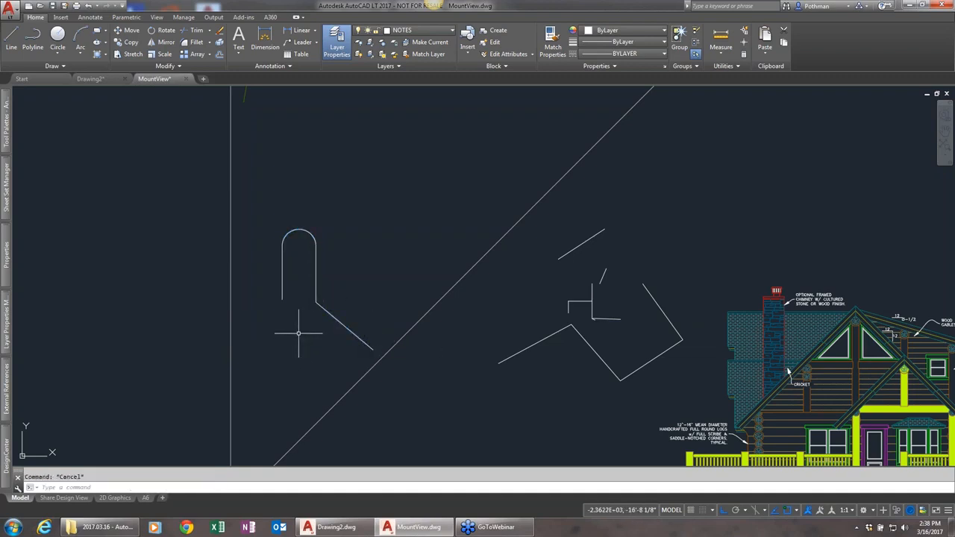
# Step: Convert the open arched polyline into a smooth curve with the Spline option of PEDIT
pyautogui.write('pedit')
pyautogui.press('Return')
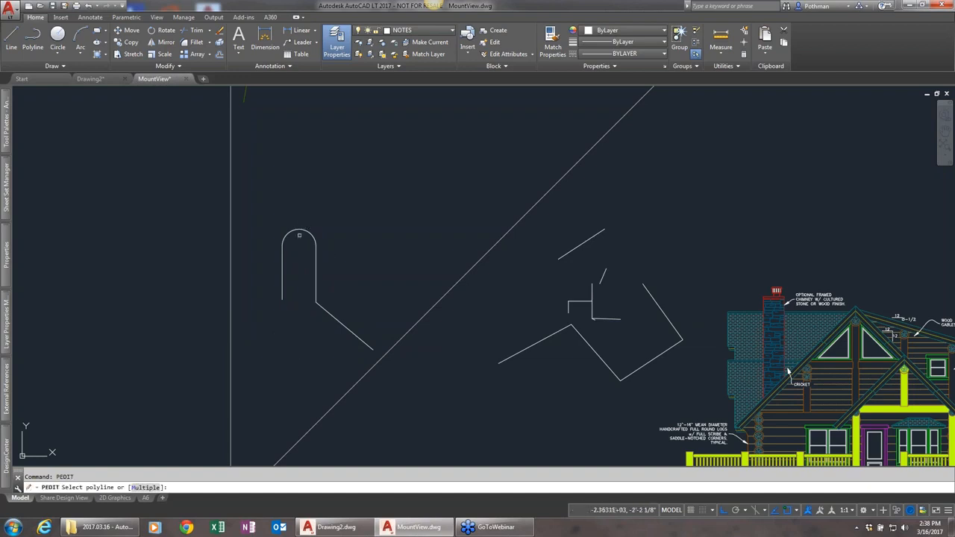
pyautogui.click(318, 268)
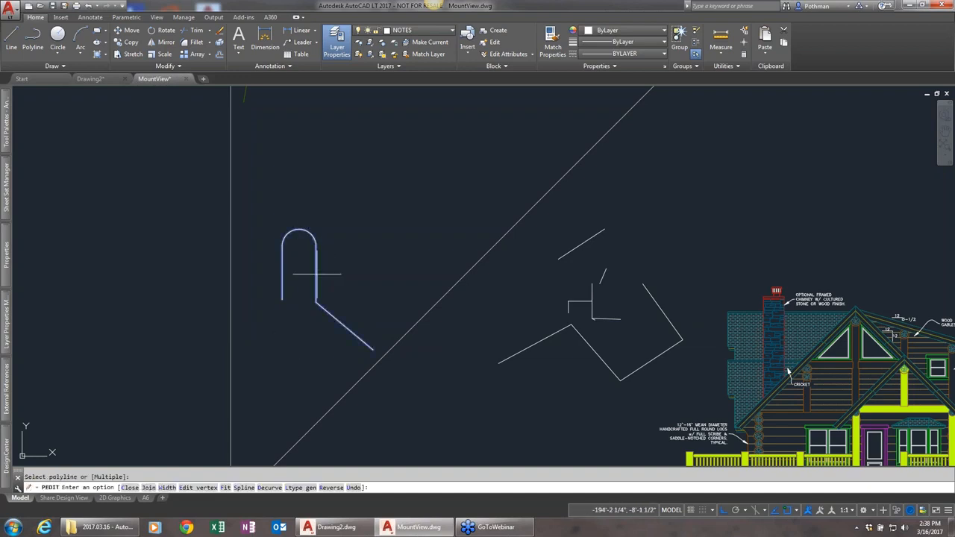
pyautogui.click(245, 488)
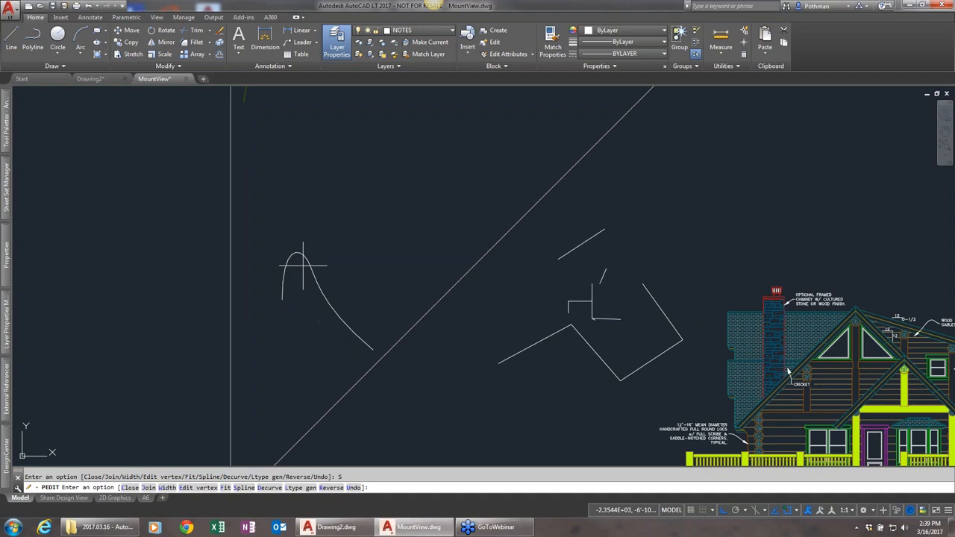
pyautogui.press('Return')
# Step: Reshape the splined polyline by moving its control vertex next to the lower end far to the right
pyautogui.click(328, 308)
pyautogui.click(328, 302)
pyautogui.click(317, 301)
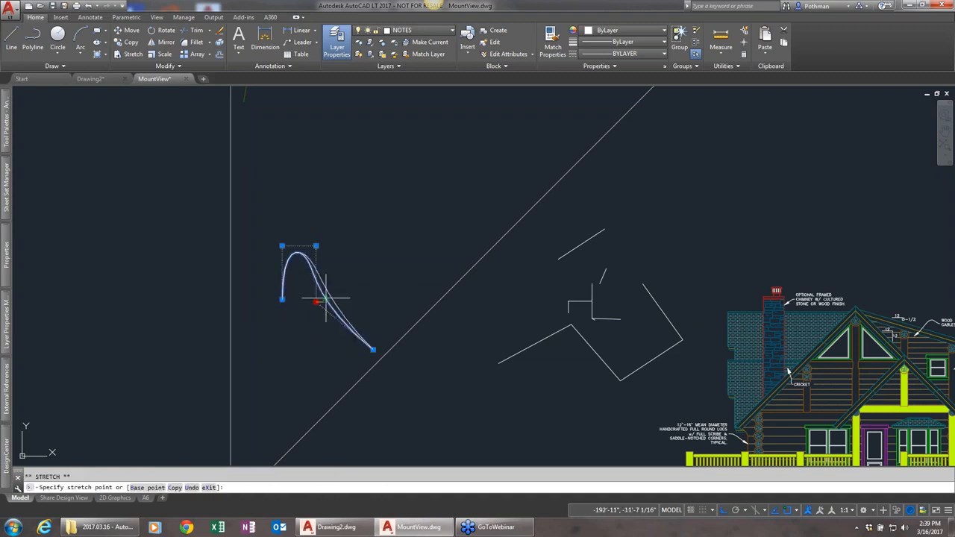
pyautogui.click(412, 302)
pyautogui.press('Escape')
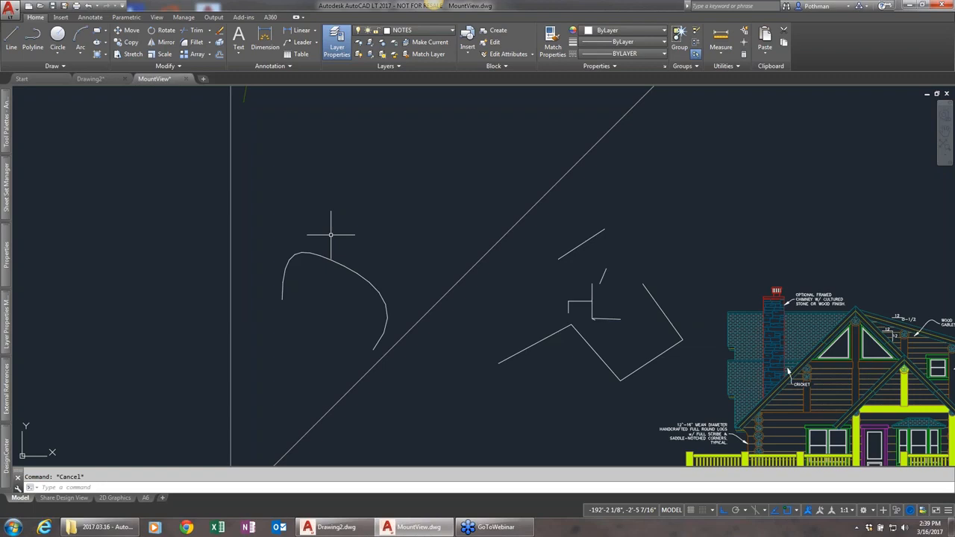
# Step: Erase the splined polyline by selecting it with a crossing window
pyautogui.write('e')
pyautogui.press('Return')
pyautogui.click(375, 255)
pyautogui.click(350, 274)
pyautogui.press('Return')
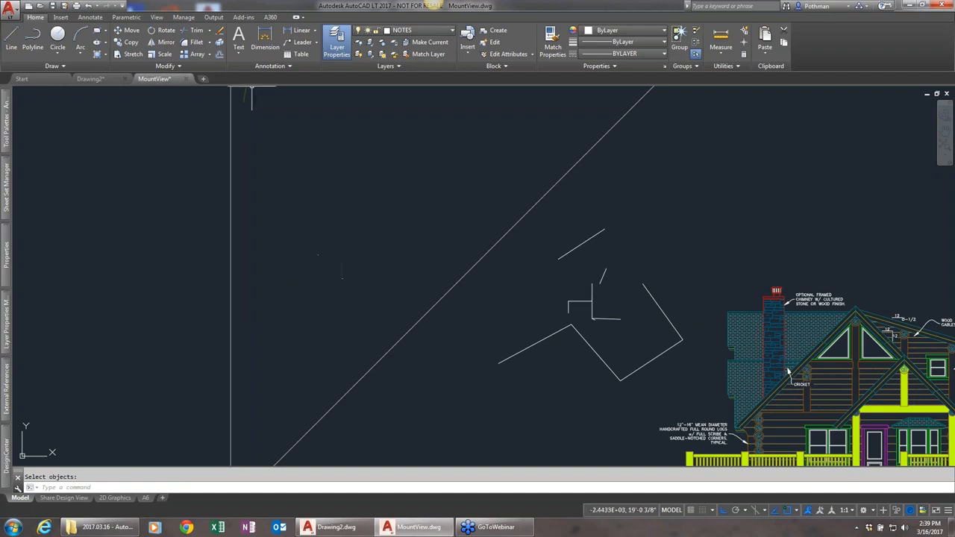
# Step: Draw a small circle by center and radius in the empty area between the vertical line and the long diagonal line
pyautogui.click(58, 36)
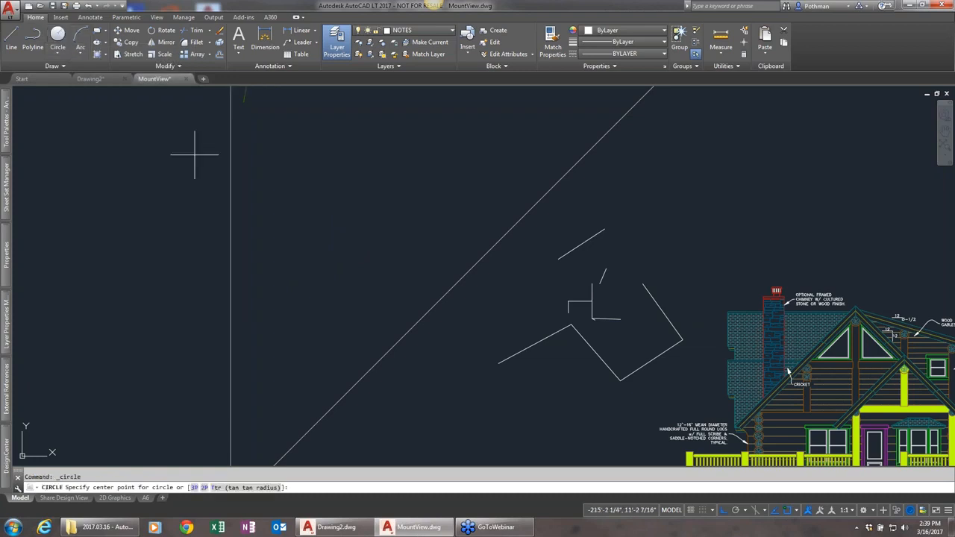
pyautogui.click(332, 270)
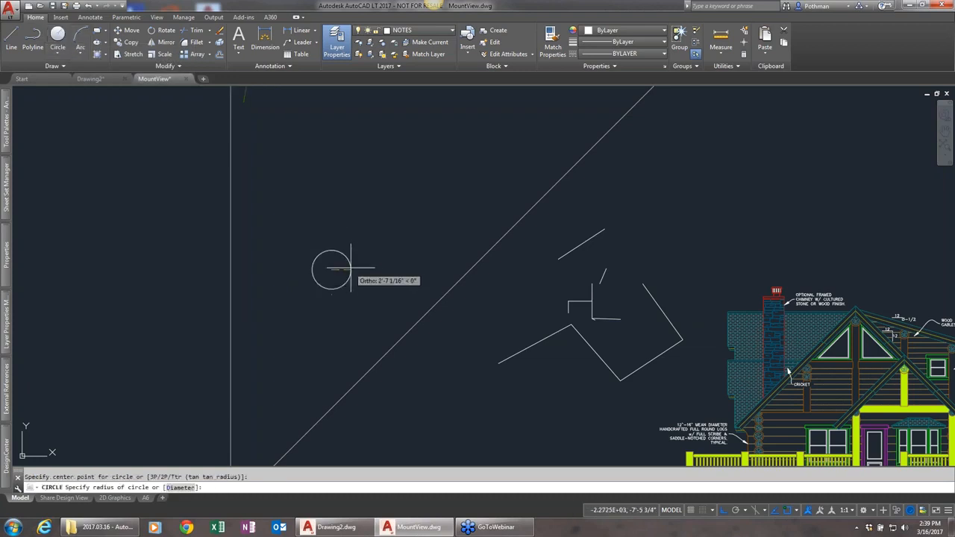
pyautogui.click(355, 269)
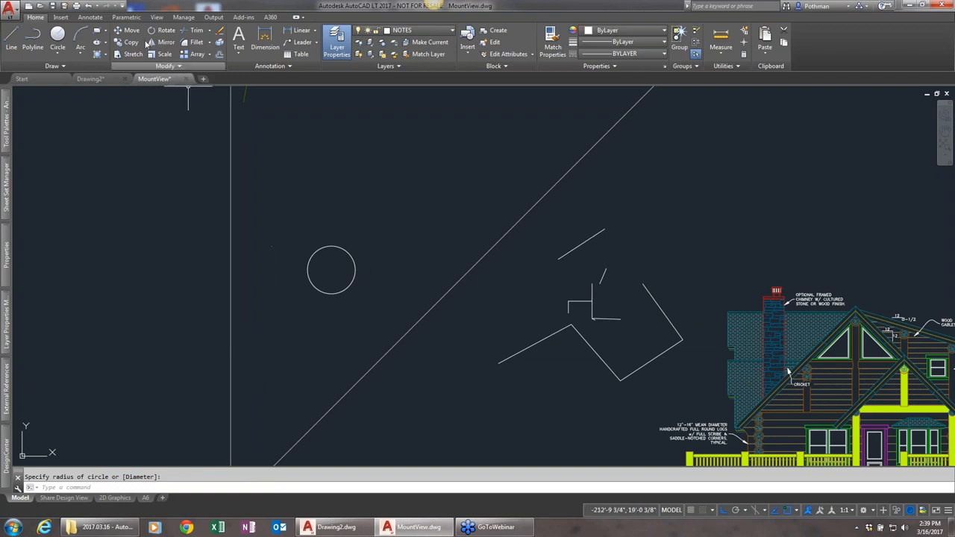
# Step: Draw a circle with a 6' diameter just above the existing small circle, using the Diameter option
pyautogui.click(66, 30)
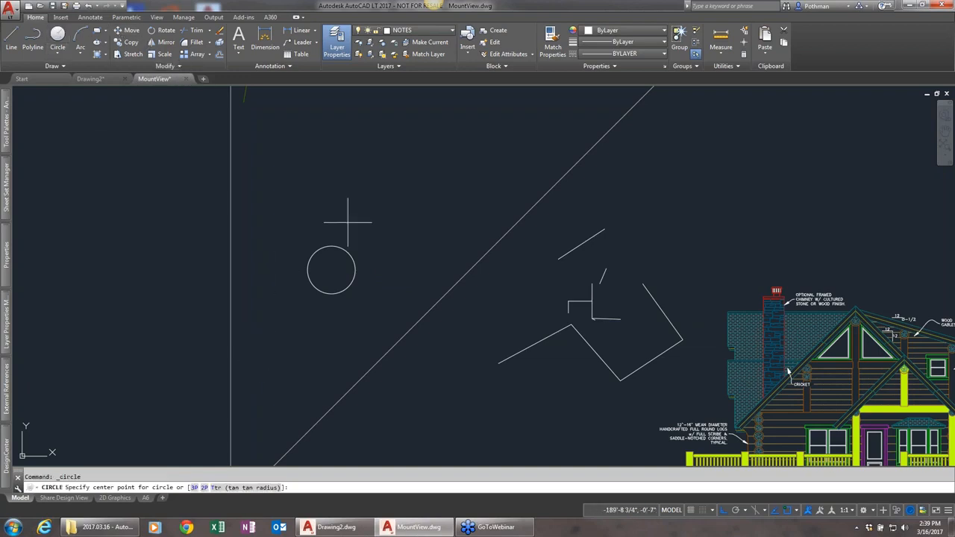
pyautogui.click(348, 217)
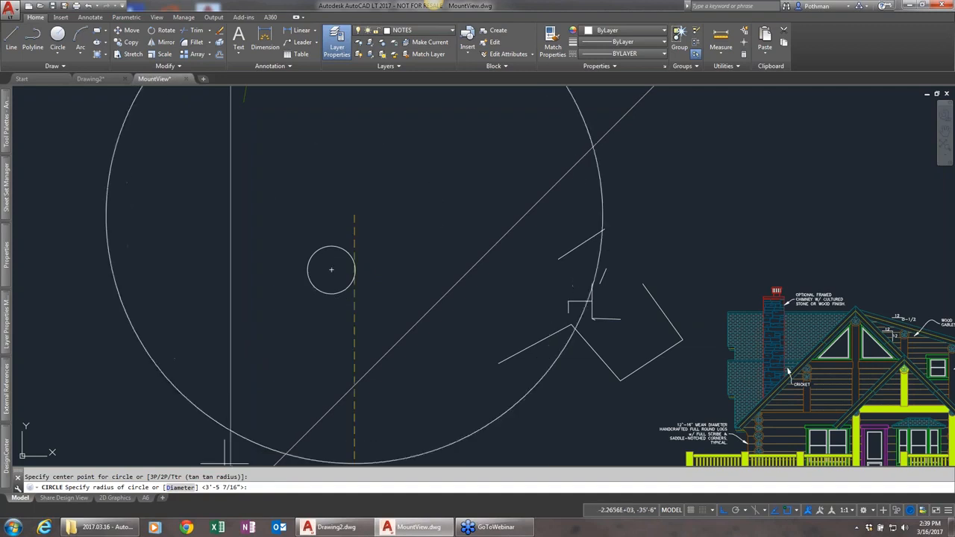
pyautogui.click(181, 487)
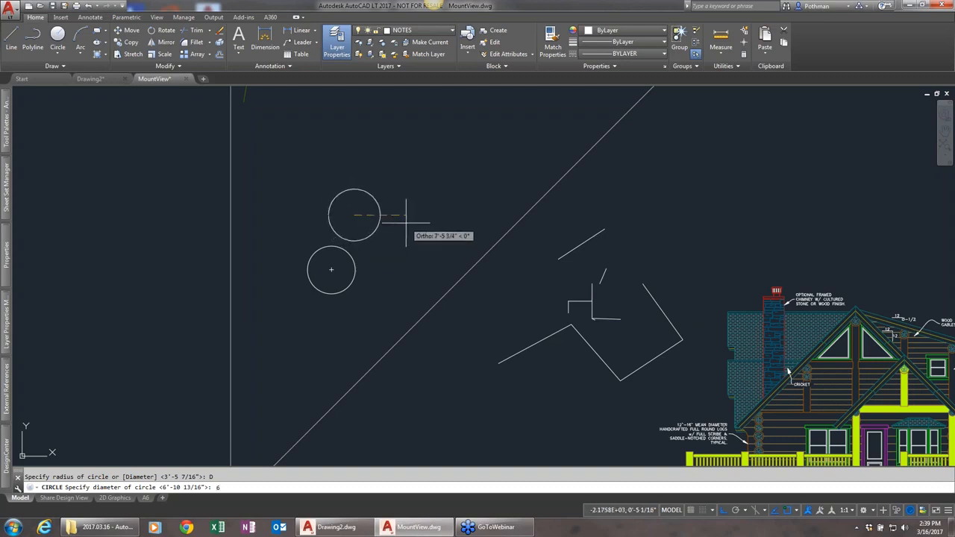
pyautogui.press('Return')
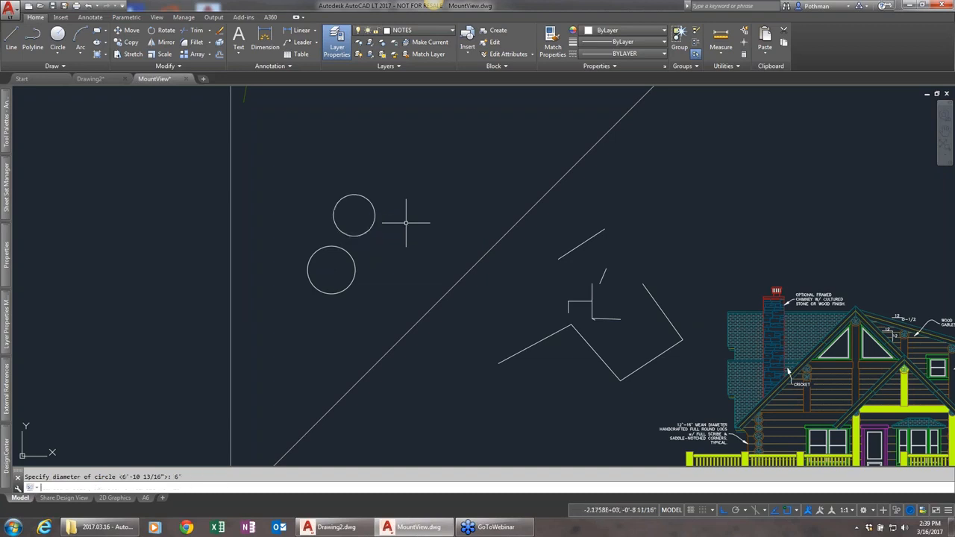
# Step: Examine the new circle's grips, the available circle creation methods and the help page for the CIRCLE command
pyautogui.click(376, 212)
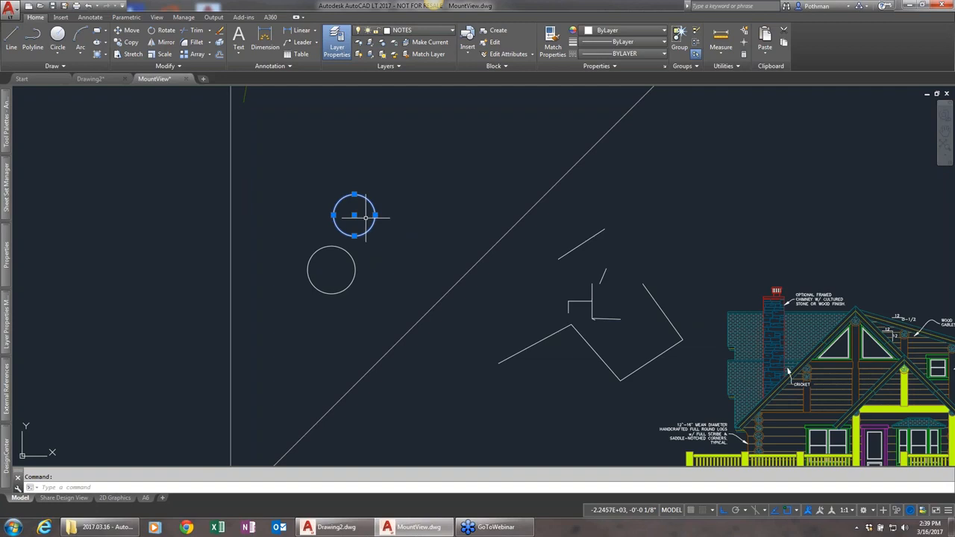
pyautogui.click(57, 51)
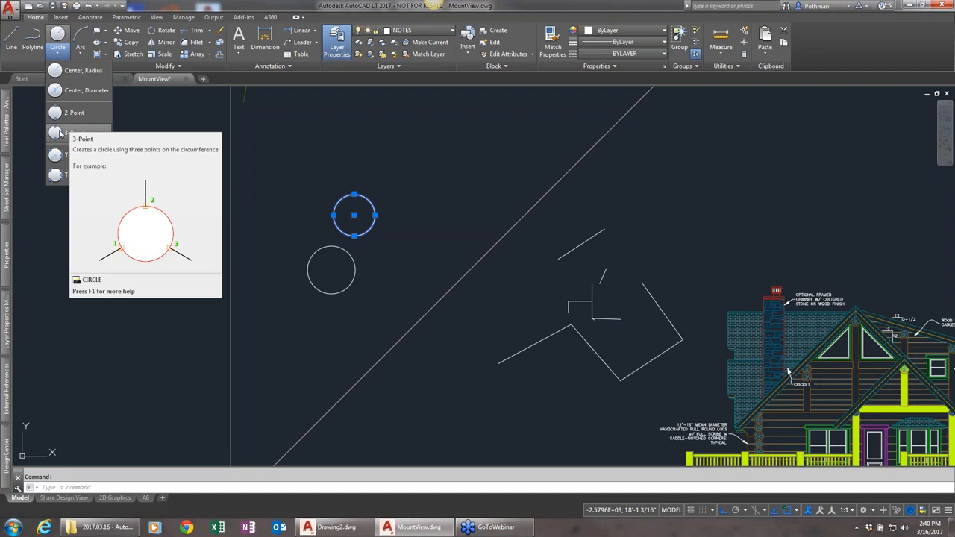
pyautogui.press('F1')
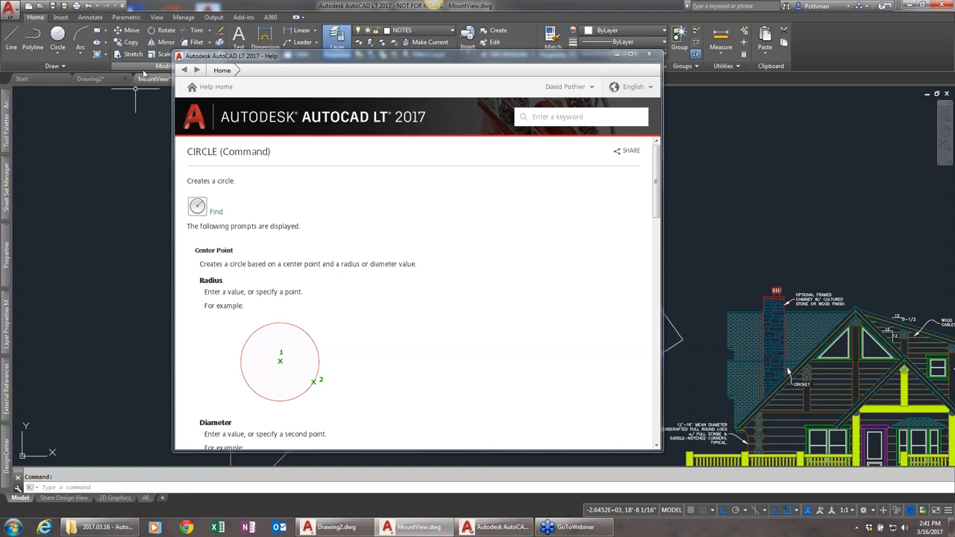
pyautogui.click(648, 53)
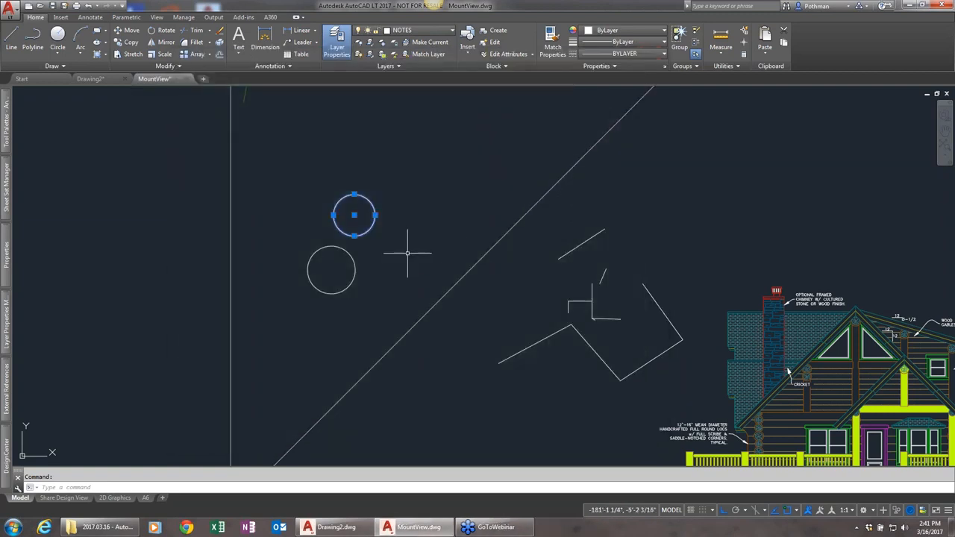
pyautogui.press('Escape')
# Step: Draw a three-point arc curving over the upper circle
pyautogui.click(80, 37)
pyautogui.click(303, 197)
pyautogui.click(399, 191)
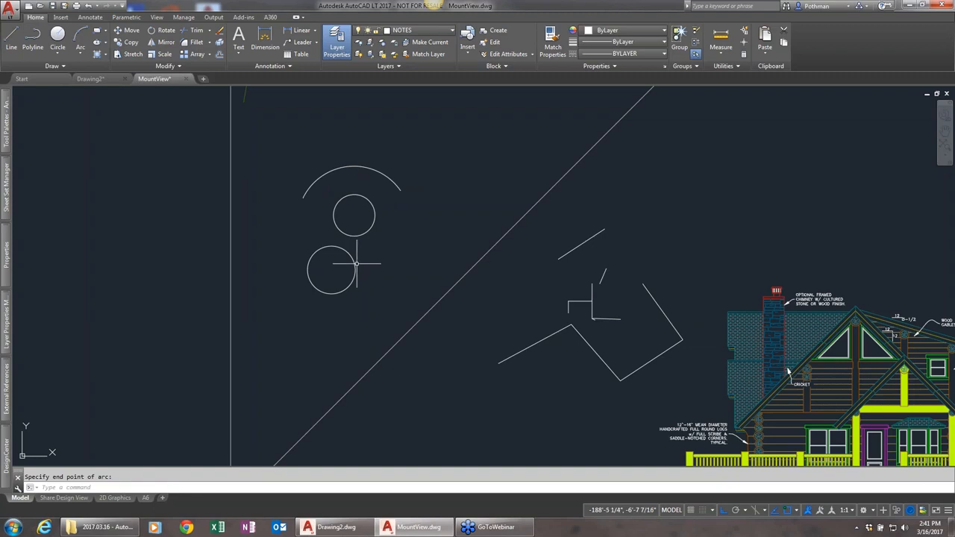
# Step: Draw an upright rectangle in the empty area on the other side of the vertical line from the circles
pyautogui.click(107, 34)
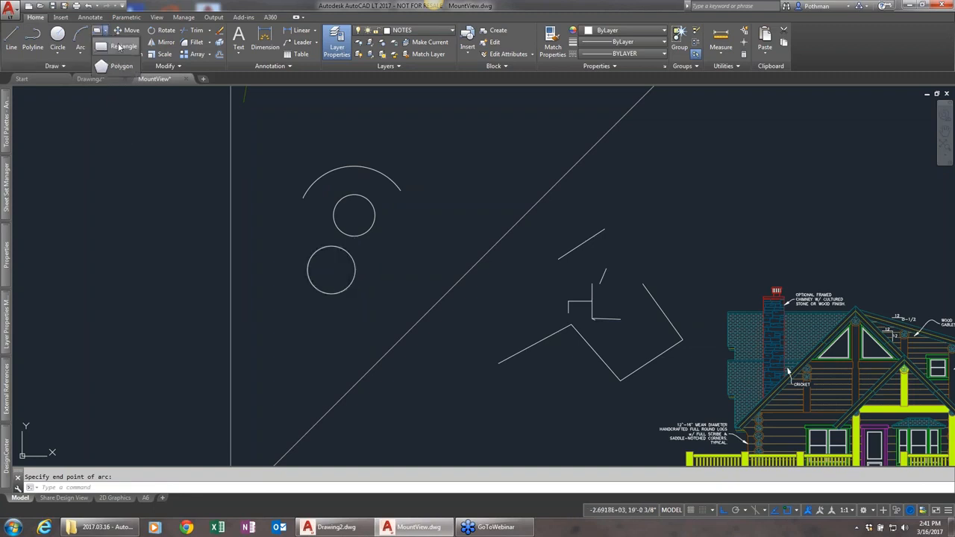
pyautogui.click(119, 47)
pyautogui.click(121, 180)
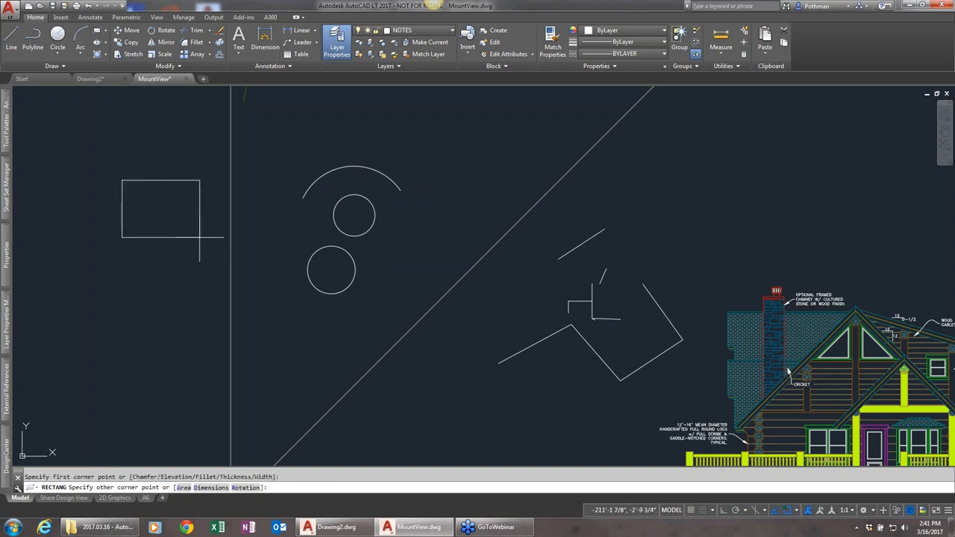
pyautogui.click(193, 275)
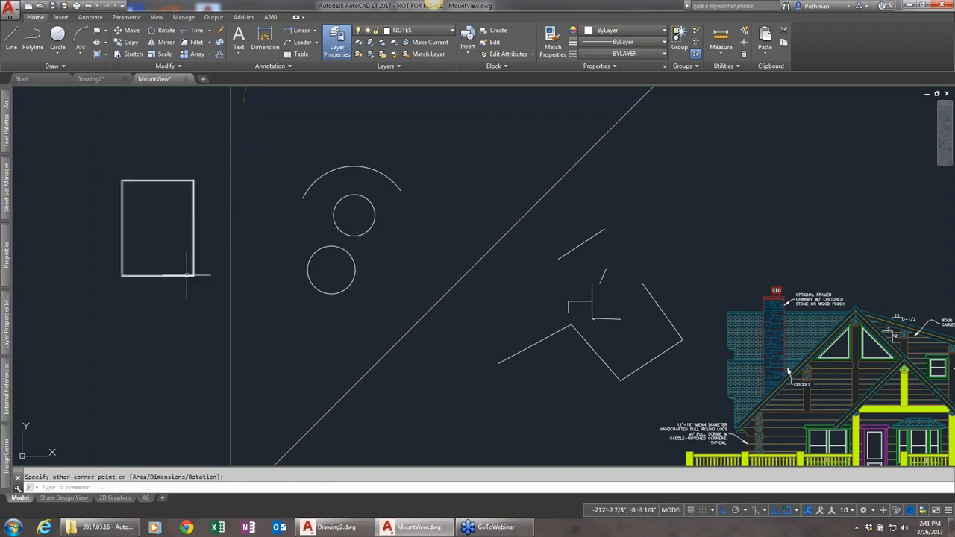
# Step: Draw a wide, flat ellipse by its center directly above the rectangle, extending across the vertical line
pyautogui.click(106, 55)
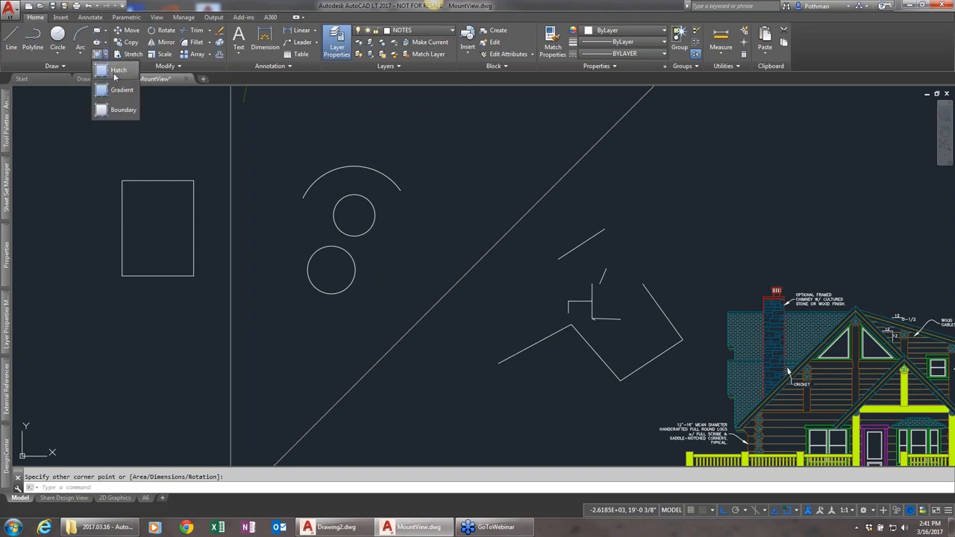
pyautogui.click(106, 43)
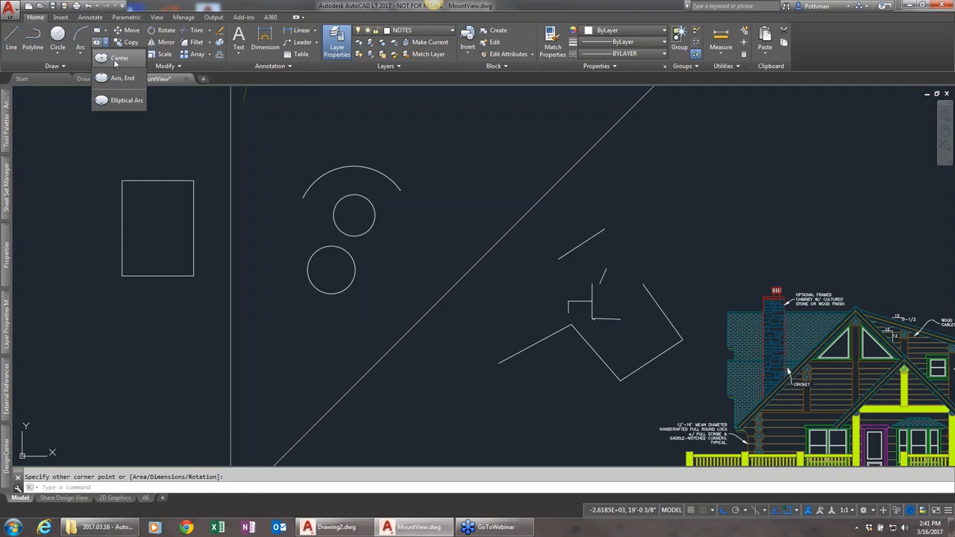
pyautogui.click(115, 63)
pyautogui.click(112, 139)
pyautogui.click(261, 142)
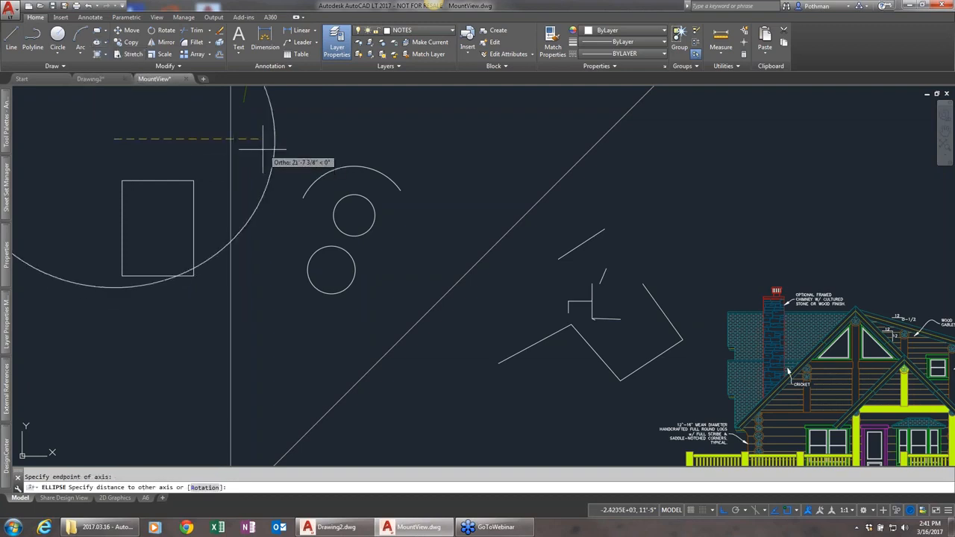
pyautogui.click(145, 127)
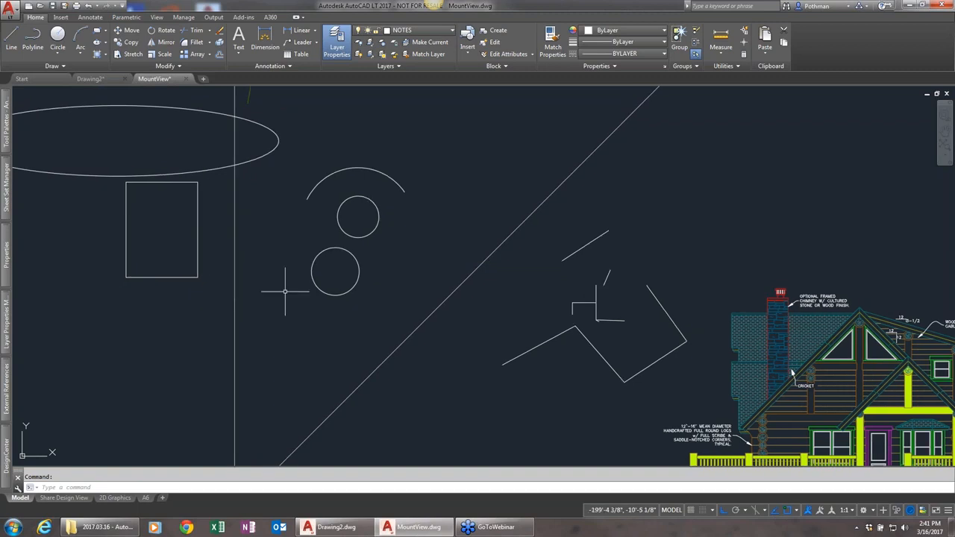
# Step: Select the ellipse to examine its center and axis grips, and clear the selection
pyautogui.moveTo(182, 239); pyautogui.dragTo(294, 299, button='middle')
pyautogui.scroll(1, 292, 300)
pyautogui.scroll(-1, 291, 296)
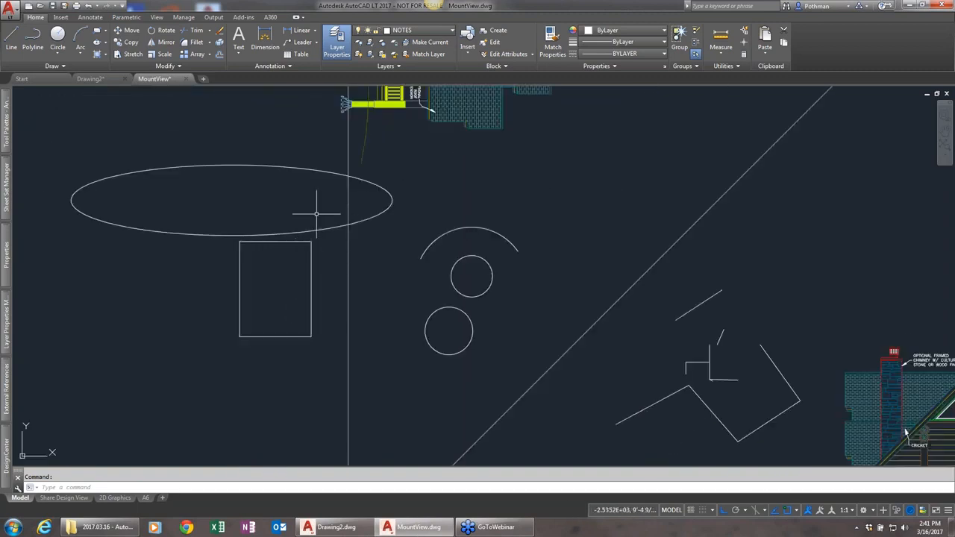
pyautogui.click(308, 169)
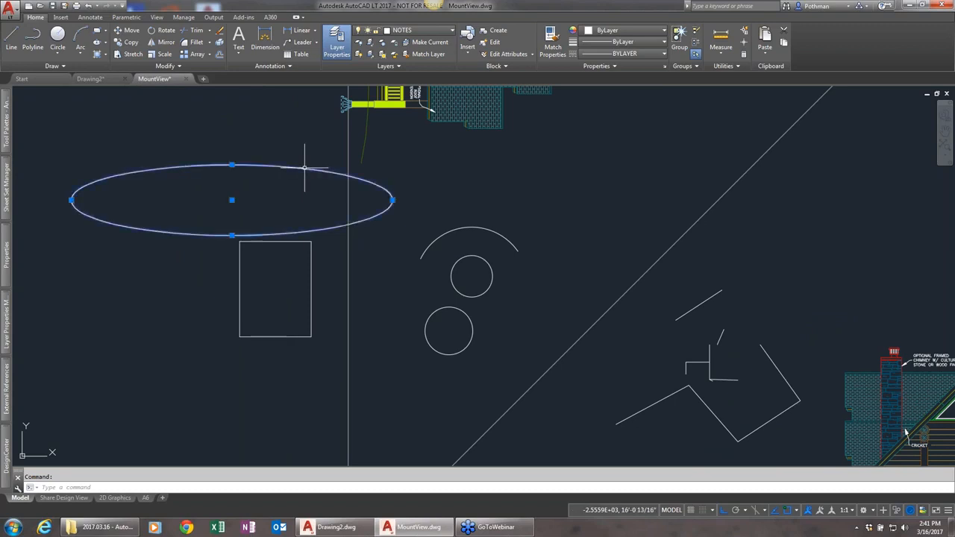
pyautogui.press('Escape')
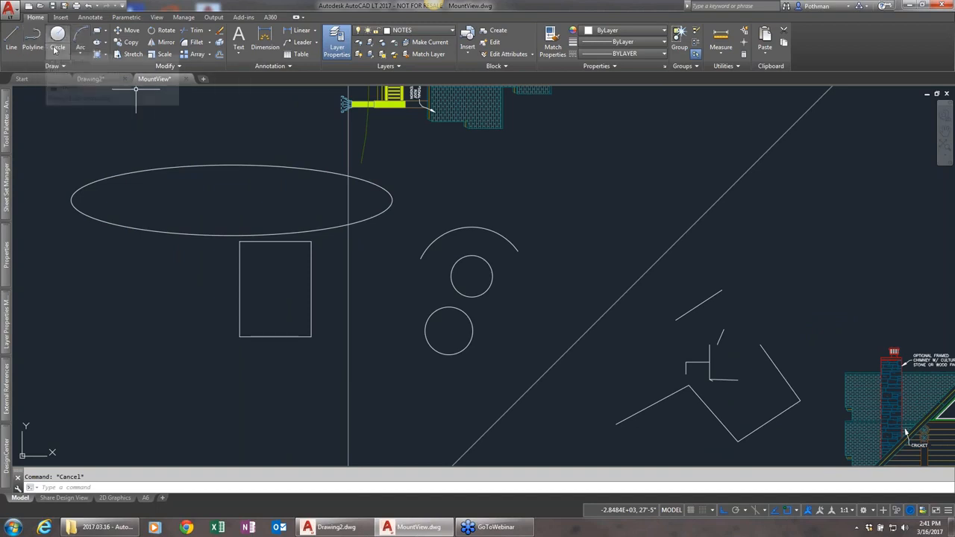
pyautogui.click(70, 67)
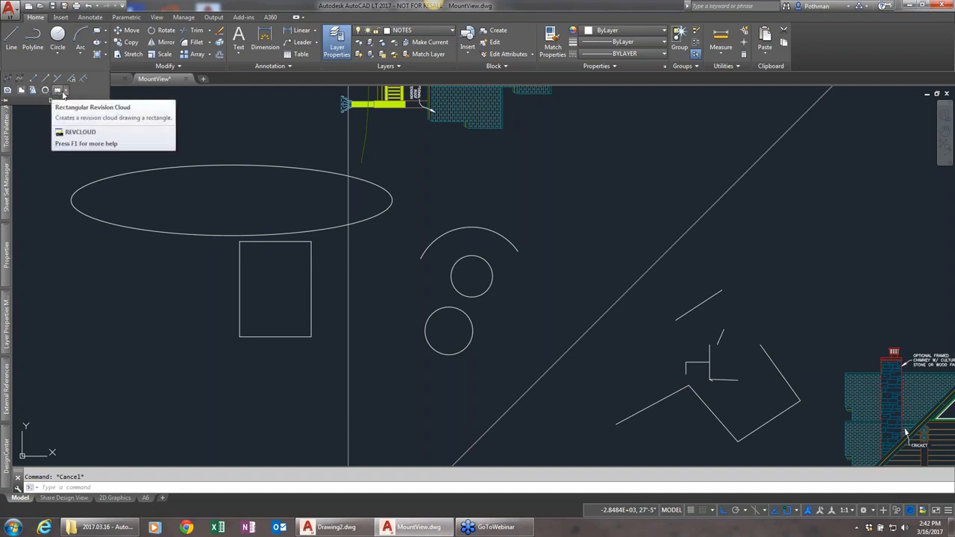
pyautogui.click(65, 91)
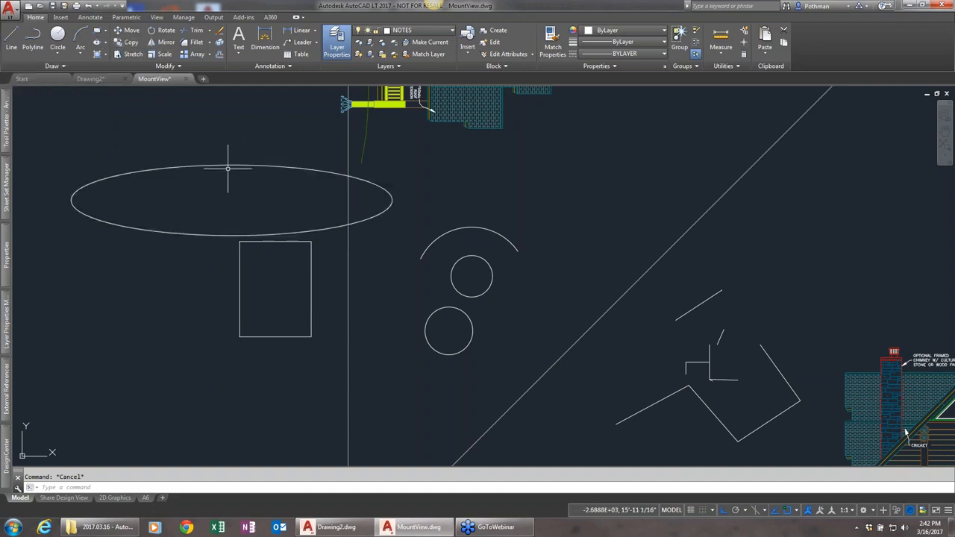
# Step: Draw a 5-sided polygon inscribed in a circle below the rectangle, with one vertex pointing straight up
pyautogui.write('pole')
pyautogui.press('BackSpace')
pyautogui.write('y')
pyautogui.press('Return')
pyautogui.write('5')
pyautogui.press('Return')
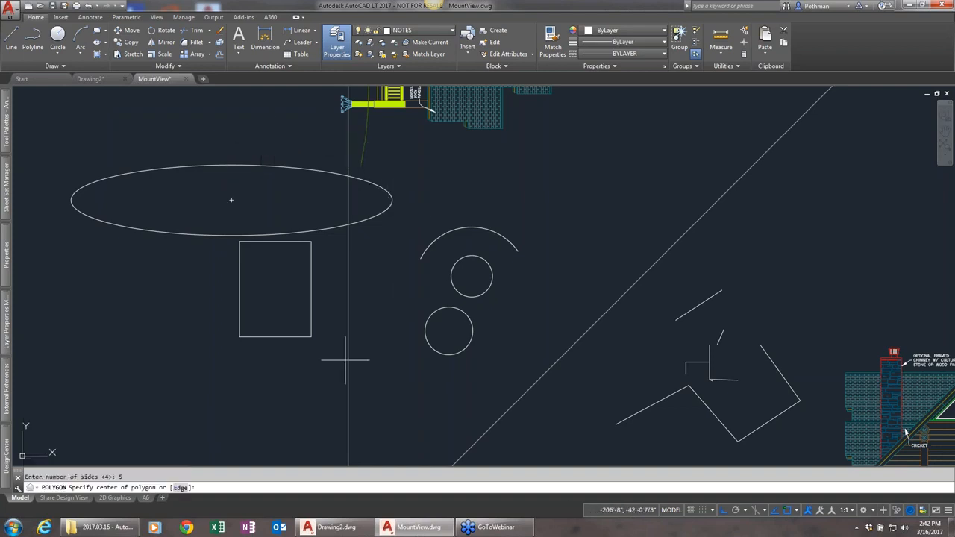
pyautogui.click(185, 384)
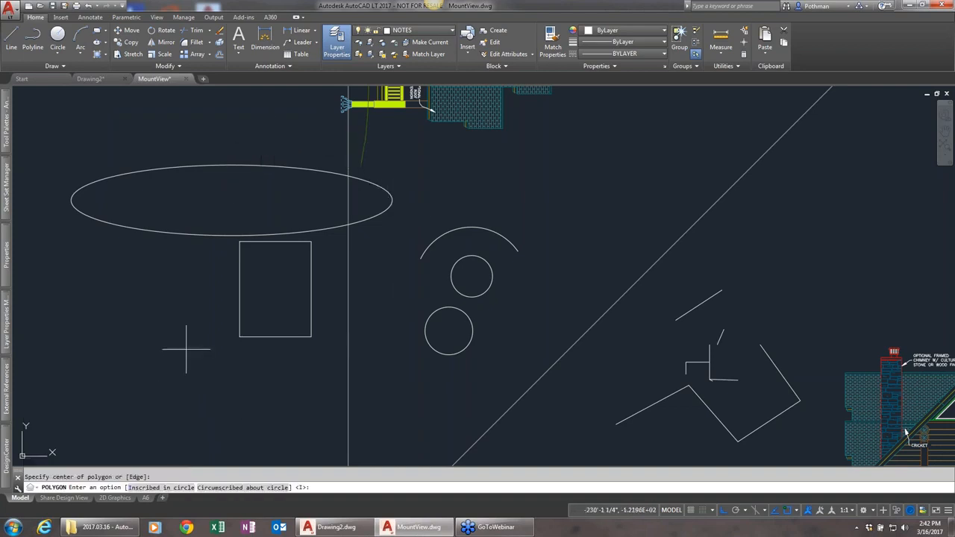
pyautogui.press('Return')
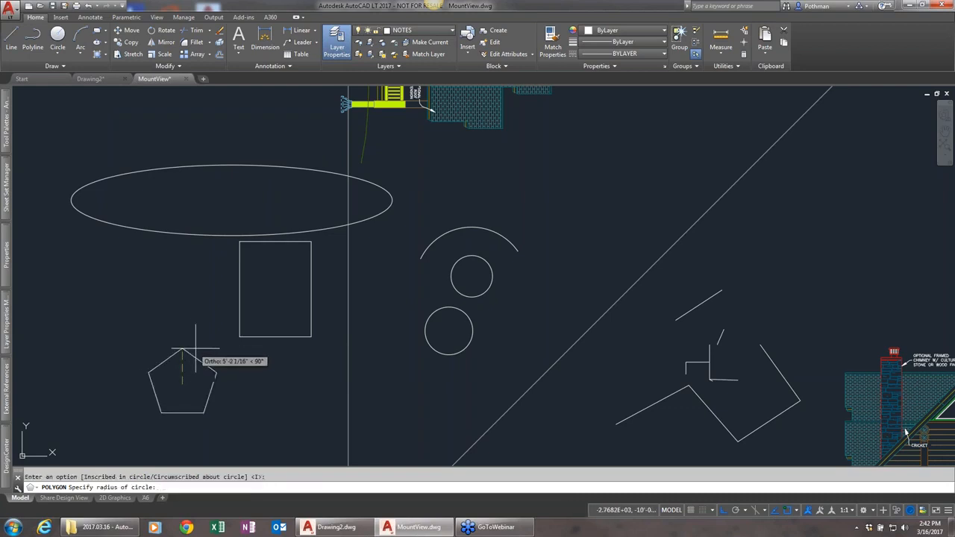
pyautogui.click(200, 346)
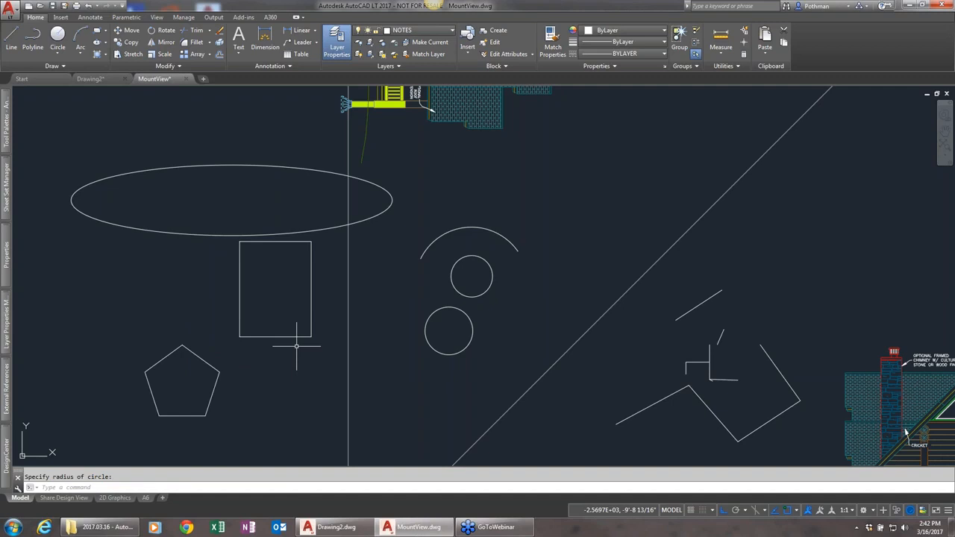
# Step: Hatch the rectangle with the ANSI31 pattern by selecting it as the boundary object
pyautogui.click(106, 56)
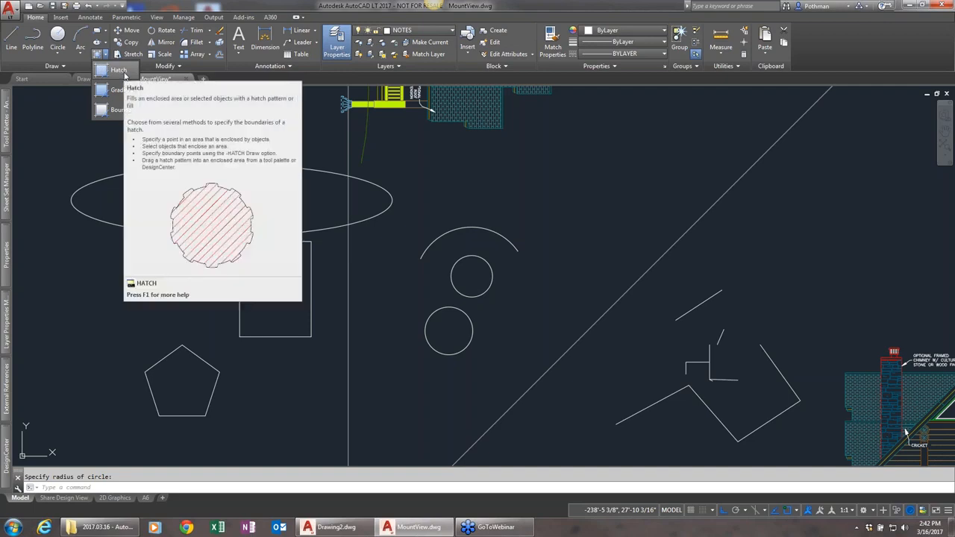
pyautogui.click(119, 70)
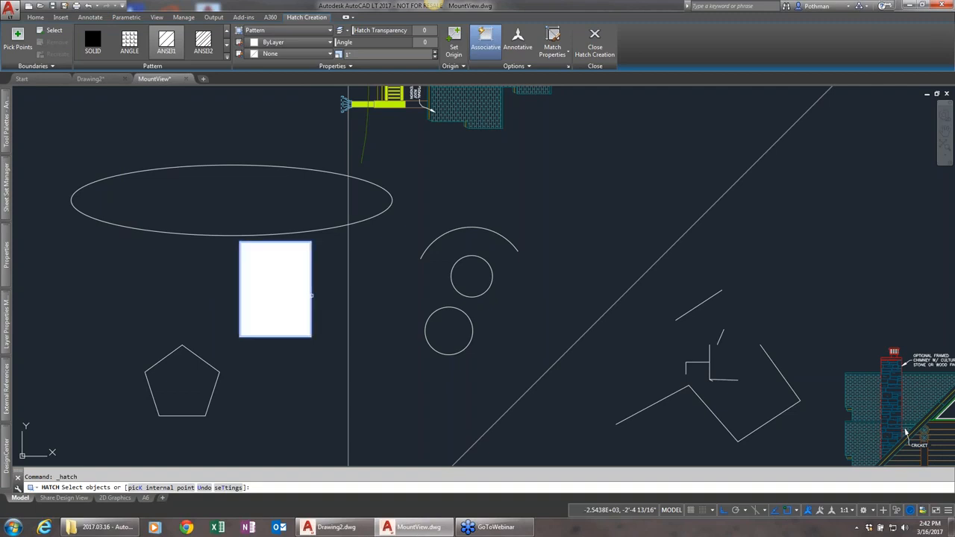
pyautogui.click(311, 295)
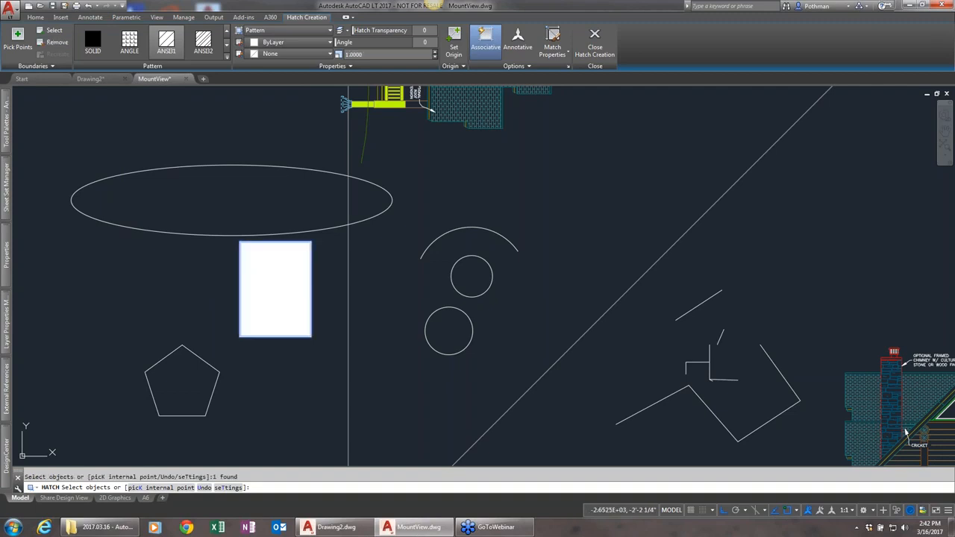
pyautogui.press('Escape')
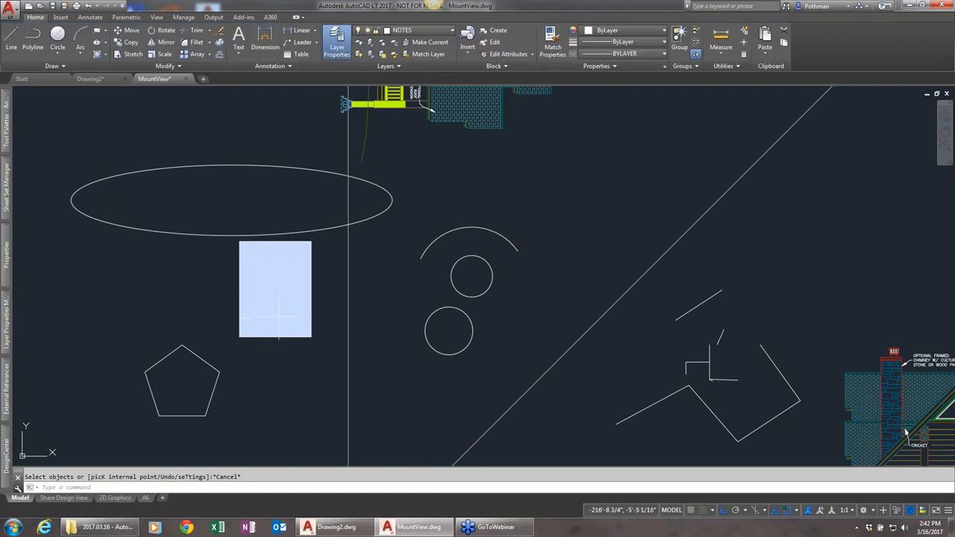
# Step: Select the rectangle's hatch, try the ANSI31 and ANSI32 patterns on it, and set its hatch scale to 10
pyautogui.scroll(5, 269, 316)
pyautogui.click(267, 316)
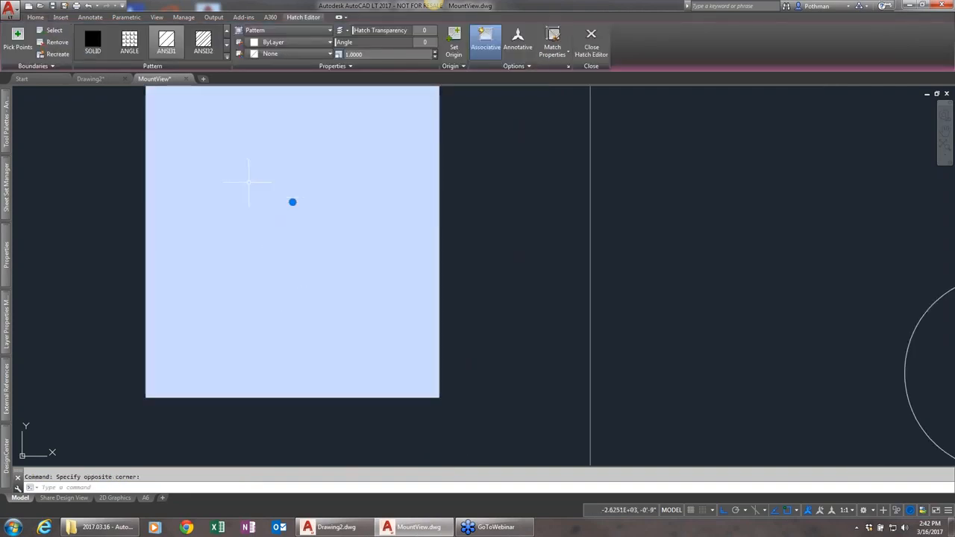
pyautogui.click(161, 44)
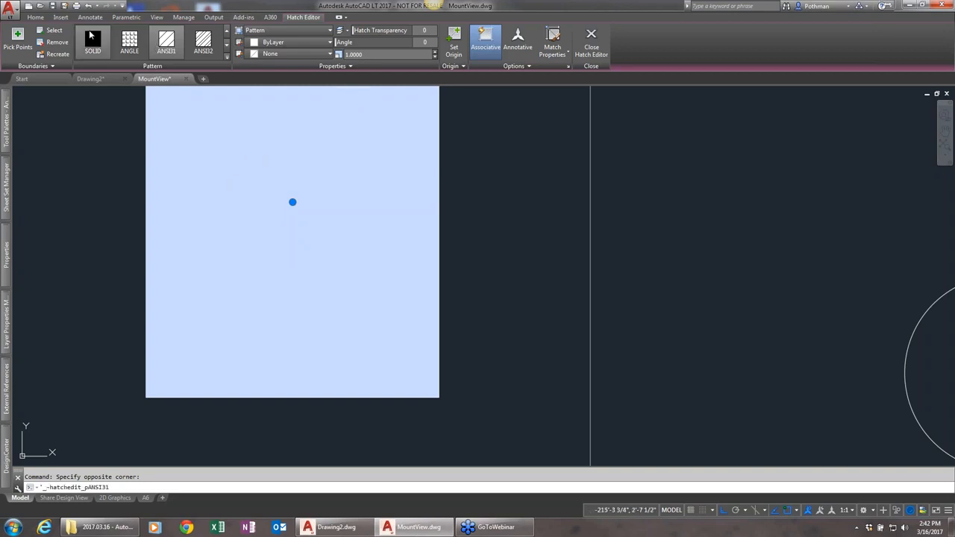
pyautogui.click(203, 41)
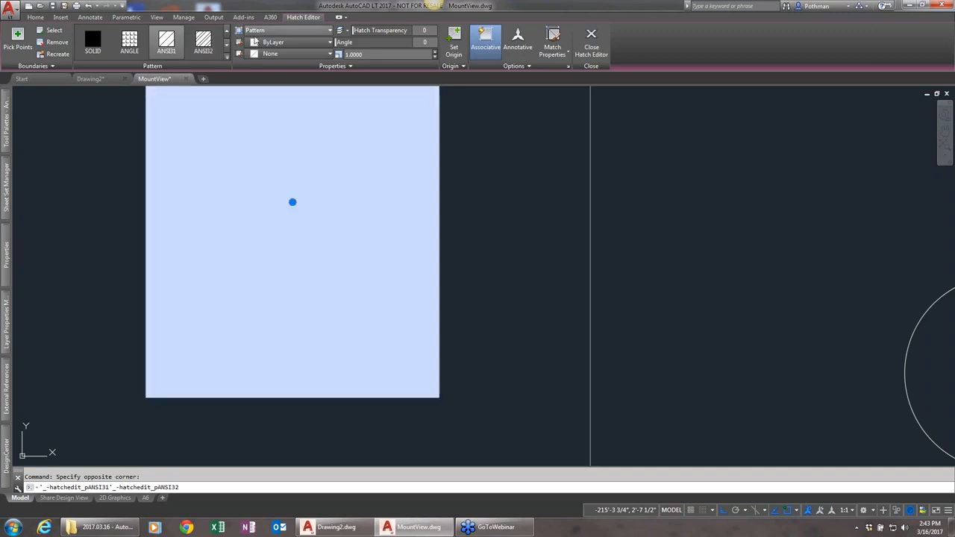
pyautogui.click(330, 30)
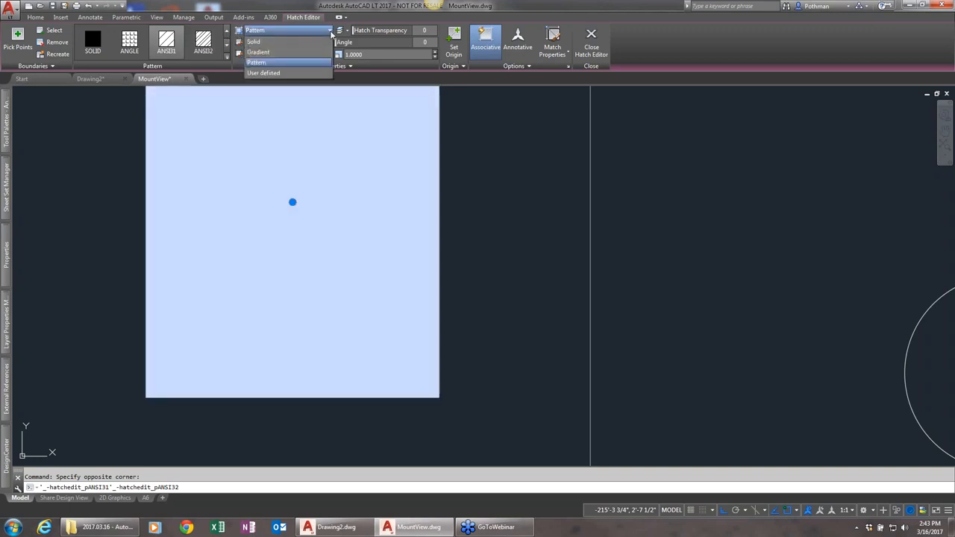
pyautogui.click(331, 33)
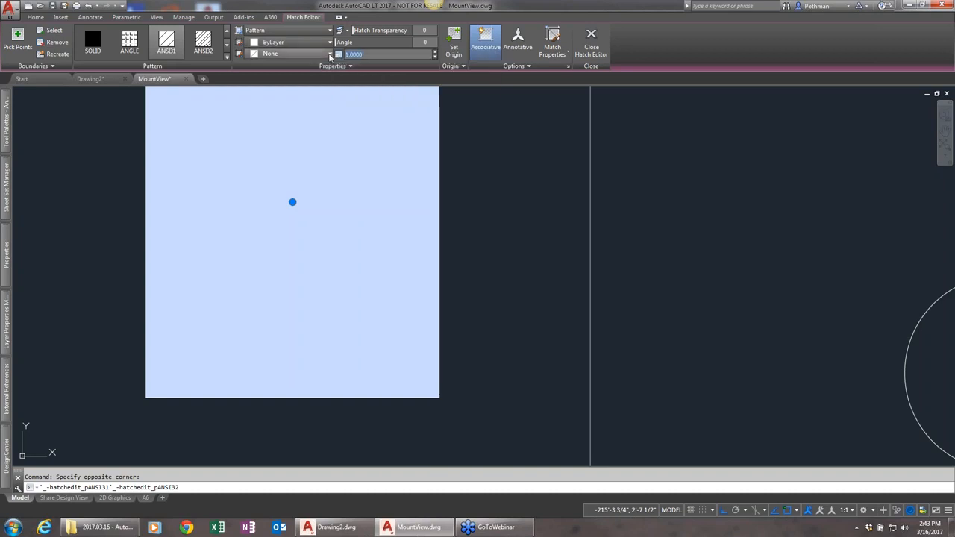
pyautogui.press('Return')
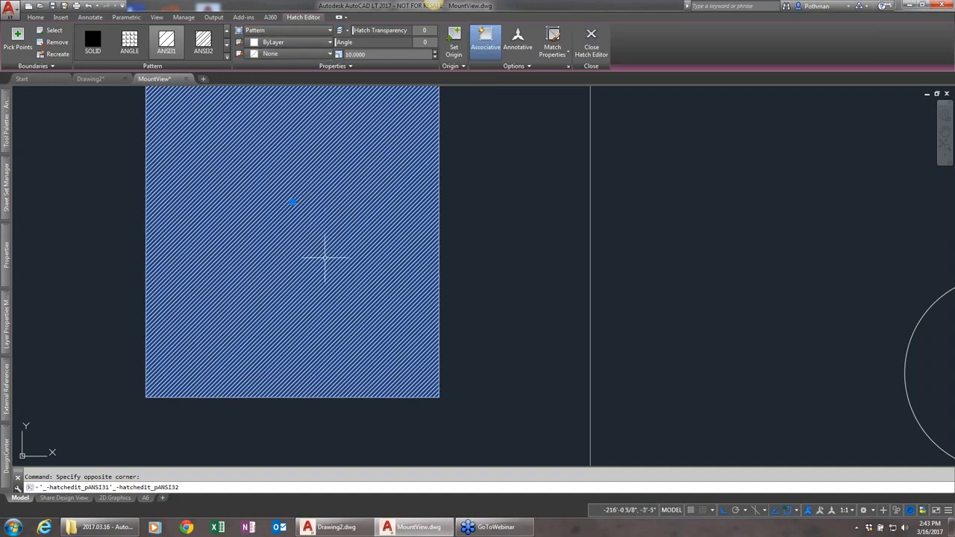
# Step: Inspect the line spacing of the rectangle's hatch up close, and clear the selection
pyautogui.scroll(3, 322, 258)
pyautogui.scroll(1, 322, 258)
pyautogui.scroll(-4, 323, 258)
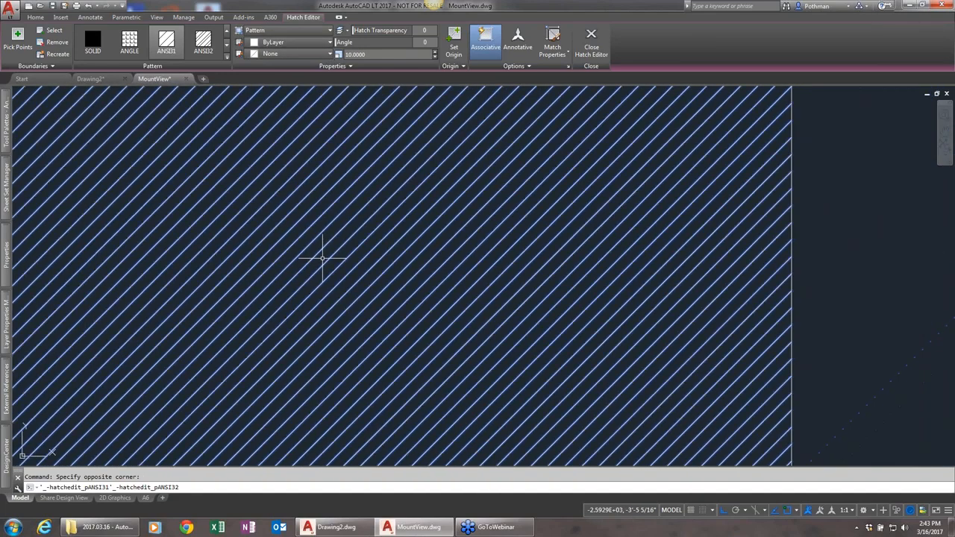
pyautogui.scroll(-5, 322, 258)
pyautogui.scroll(2, 324, 258)
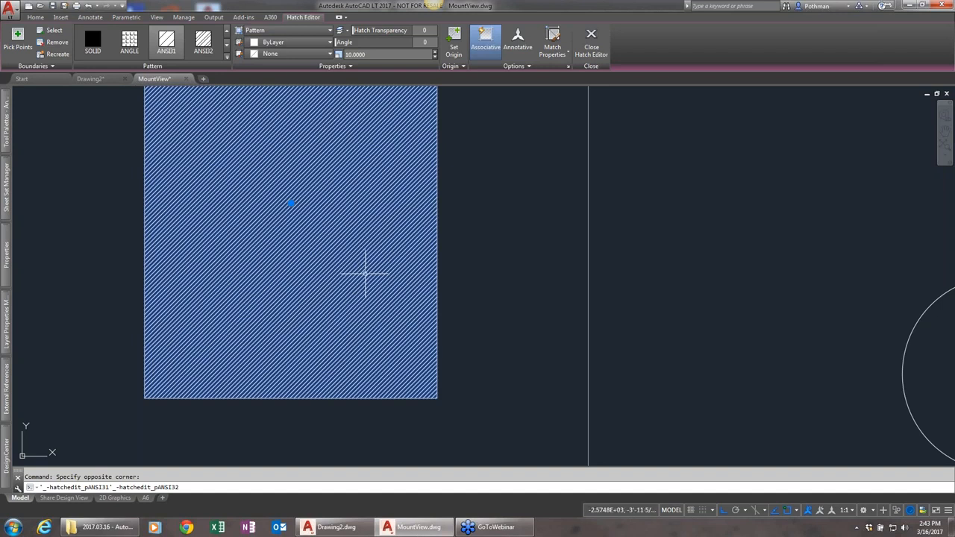
pyautogui.press('Escape')
# Step: Erase the hatch inside the rectangle, keeping the rectangle's outline
pyautogui.scroll(-2, 365, 274)
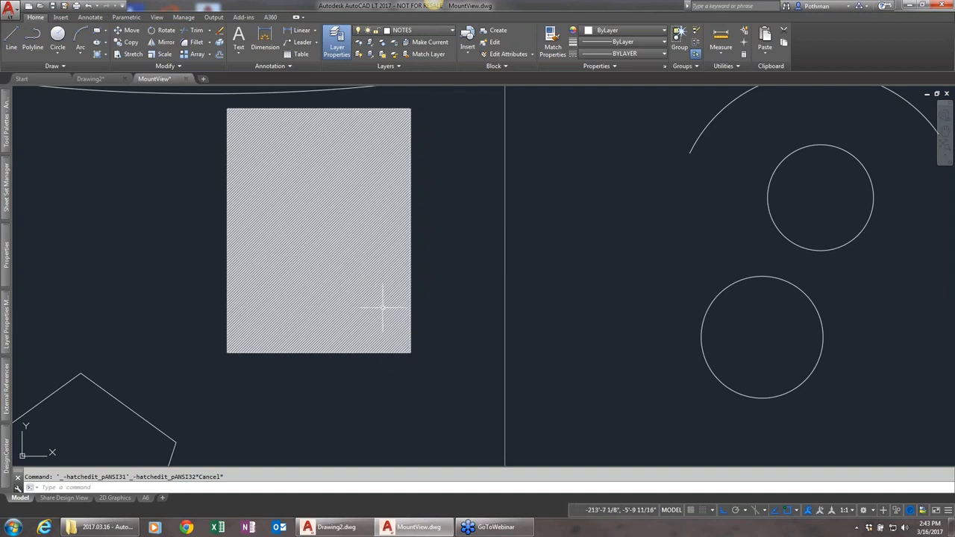
pyautogui.write('e')
pyautogui.press('Return')
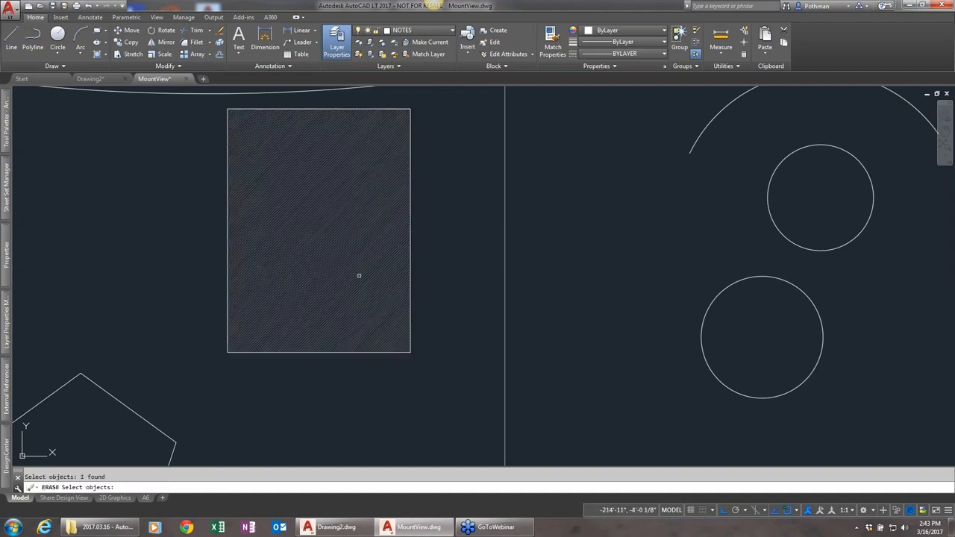
pyautogui.press('Return')
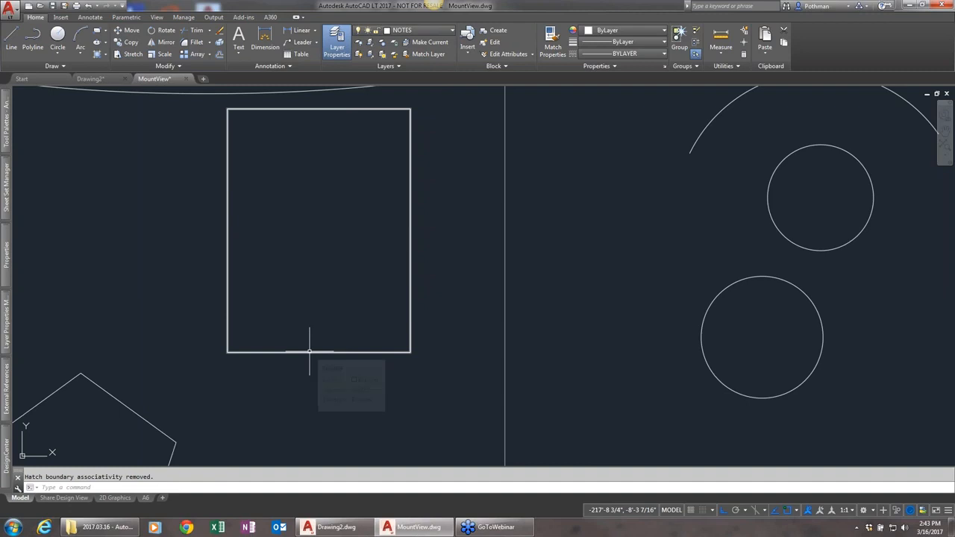
# Step: Move the rectangle to the right, across the vertical construction line, by selecting it with a crossing window
pyautogui.write('m')
pyautogui.press('Return')
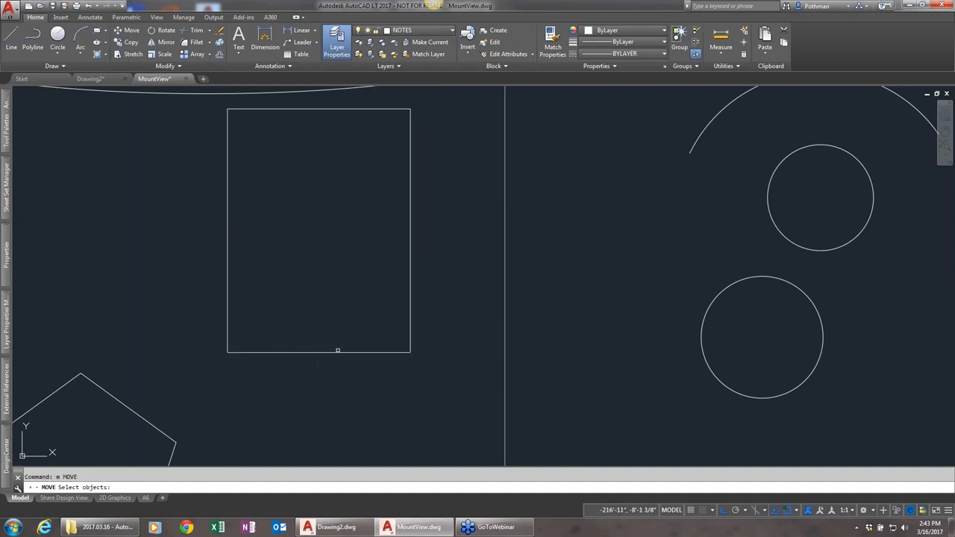
pyautogui.click(435, 363)
pyautogui.click(381, 341)
pyautogui.press('Return')
pyautogui.click(379, 384)
pyautogui.click(586, 391)
# Step: Move the rectangle back to the left of the vertical construction line, slightly left of its original place
pyautogui.press('Return')
pyautogui.click(612, 390)
pyautogui.click(572, 328)
pyautogui.press('Return')
pyautogui.click(596, 318)
pyautogui.click(355, 317)
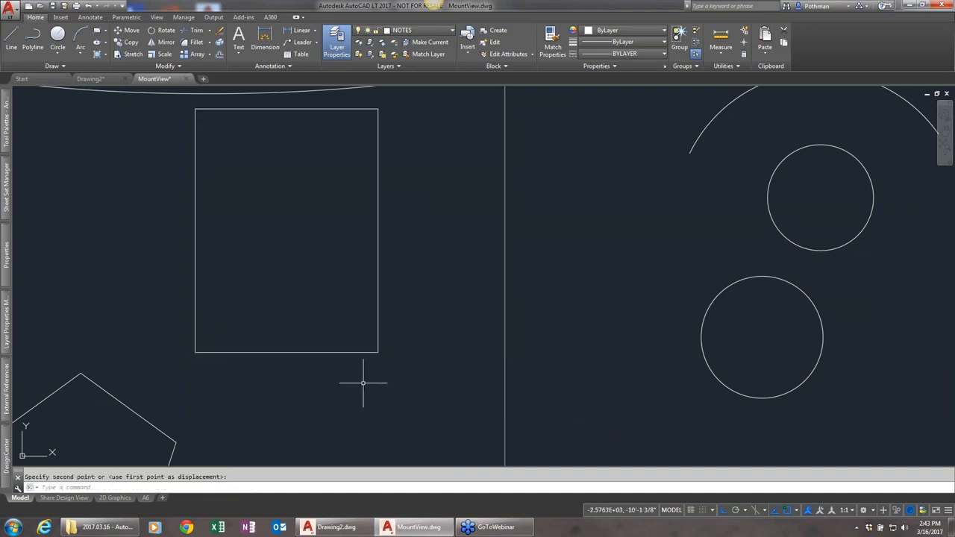
# Step: Stretch the rectangle's bottom edge straight up with a crossing selection so the rectangle is wider than tall
pyautogui.write('stre')
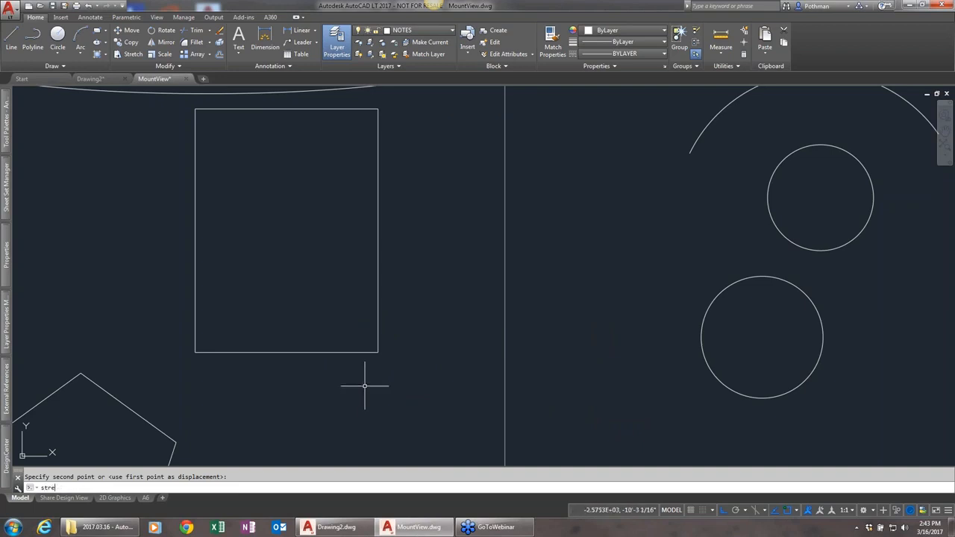
pyautogui.write('tc')
pyautogui.press('Return')
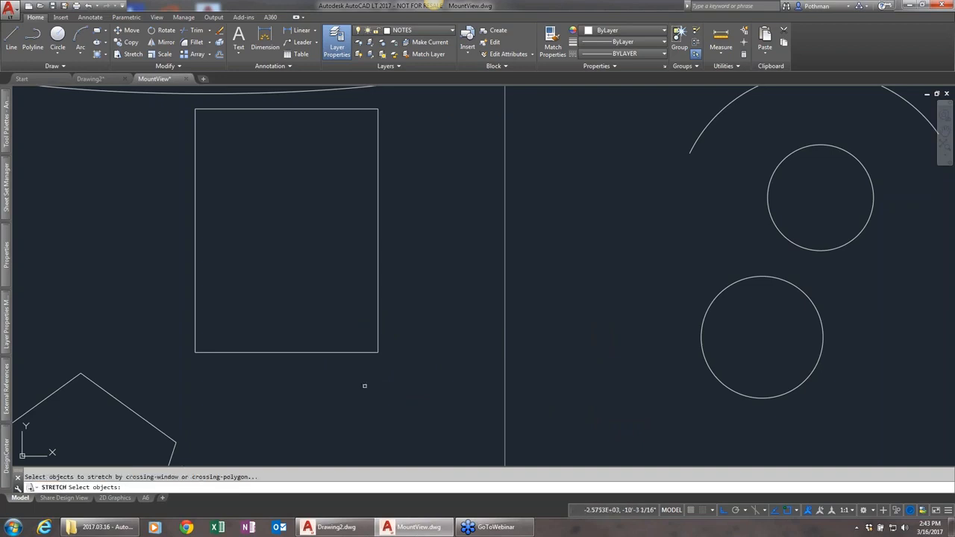
pyautogui.click(403, 369)
pyautogui.click(151, 321)
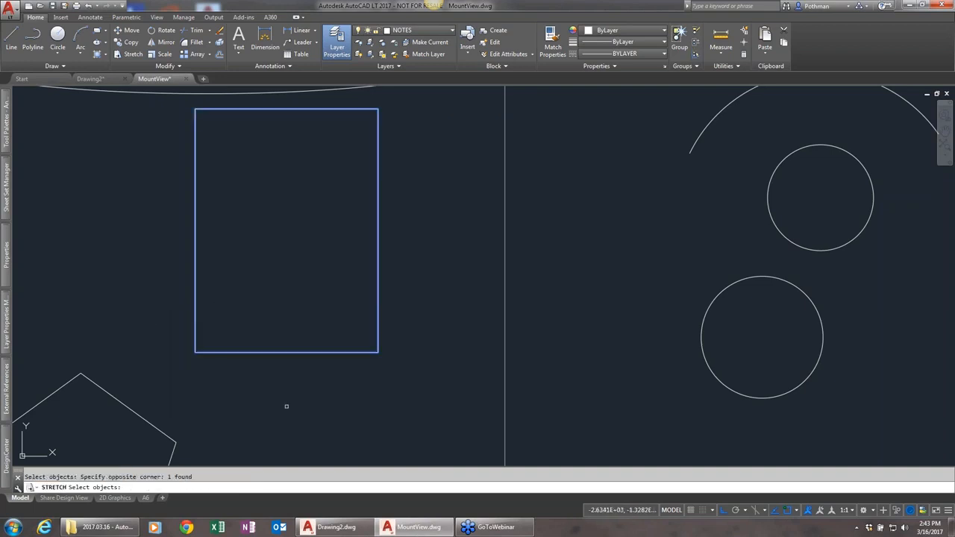
pyautogui.press('Return')
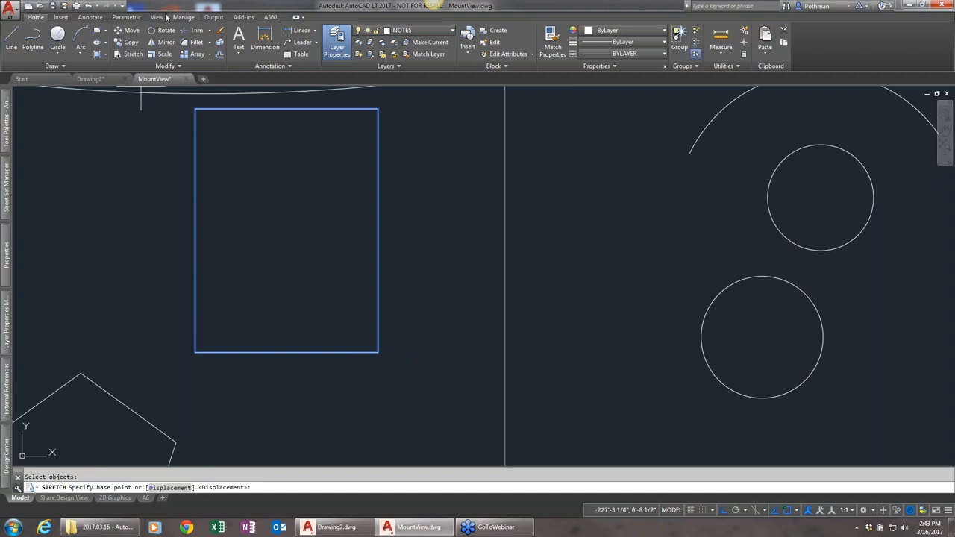
pyautogui.click(431, 400)
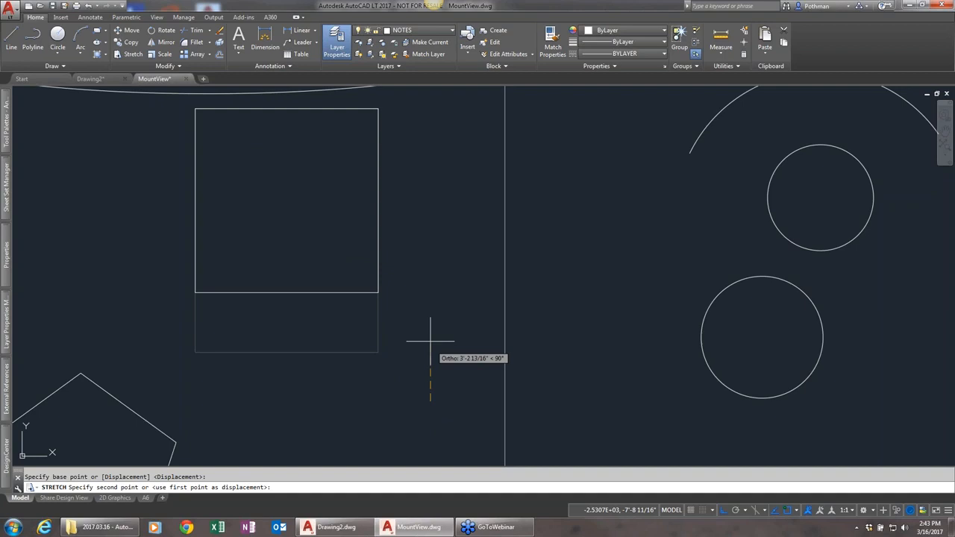
pyautogui.click(420, 260)
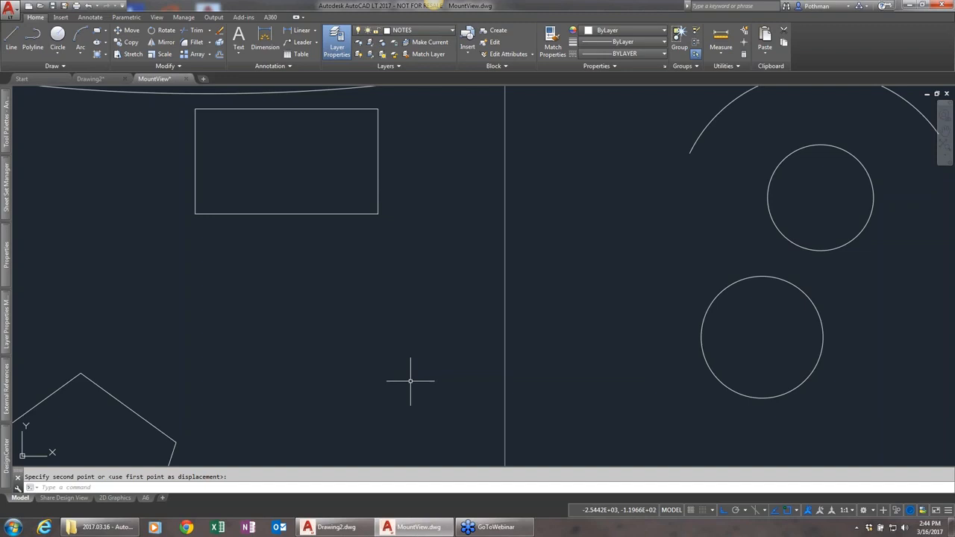
# Step: Rotate the rectangle clockwise by a freehand angle about its lower-left corner, with Ortho turned off
pyautogui.write('RO')
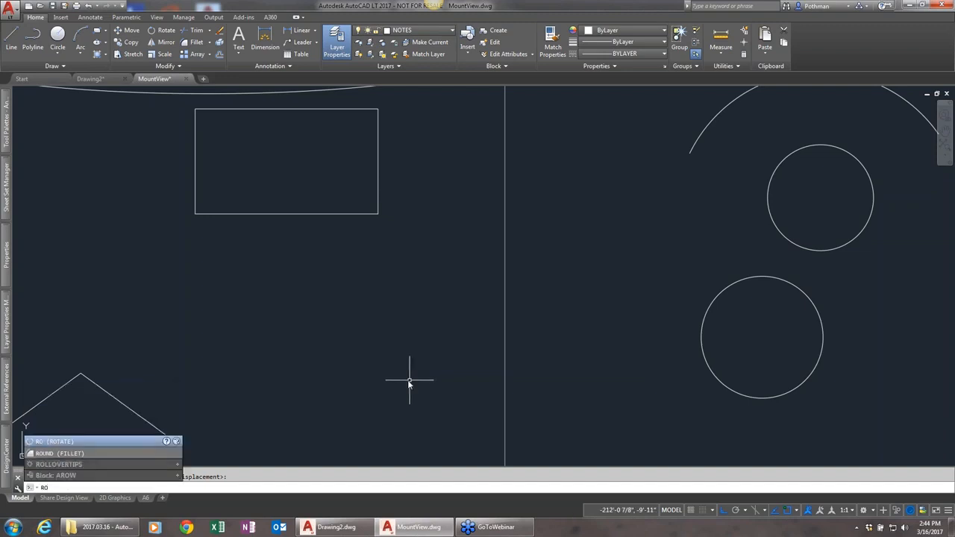
pyautogui.press('Return')
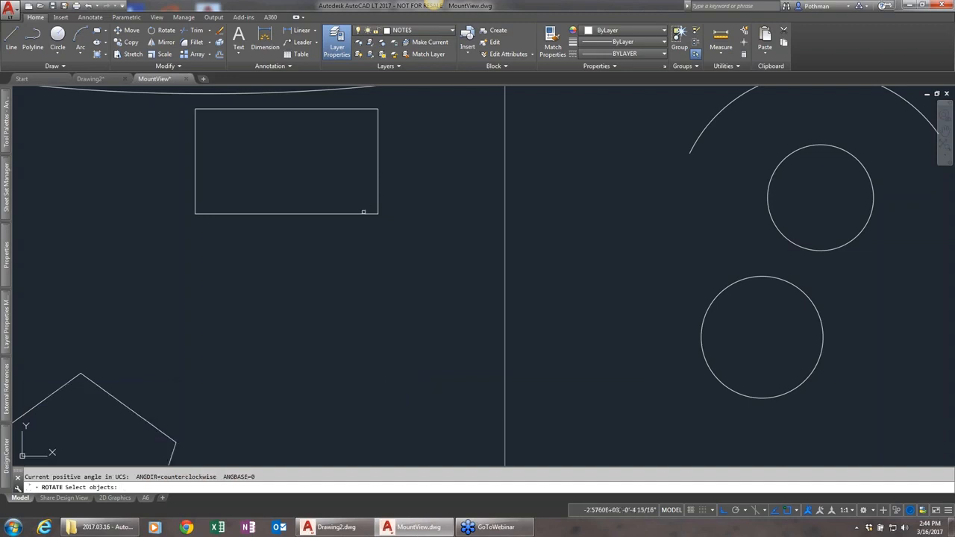
pyautogui.click(258, 214)
pyautogui.press('Return')
pyautogui.click(202, 217)
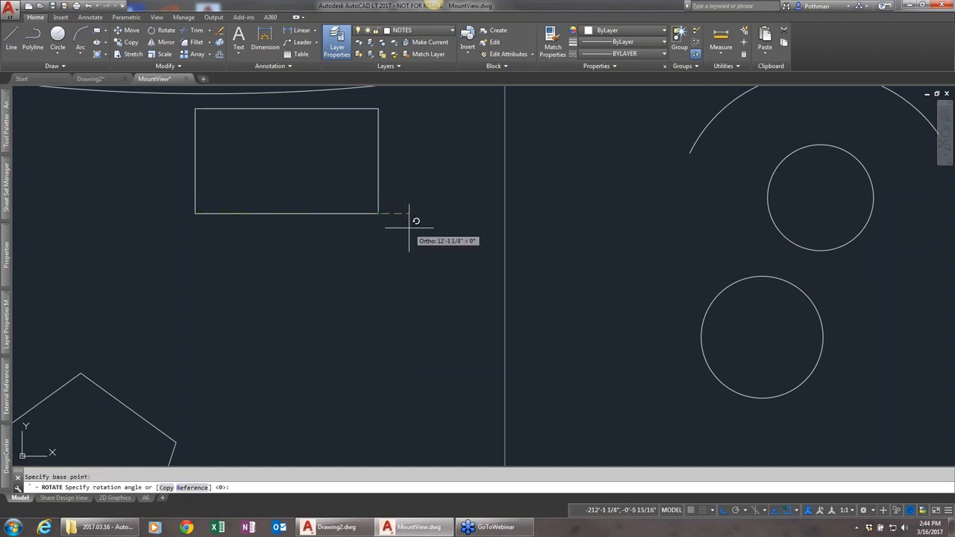
pyautogui.press('F8')
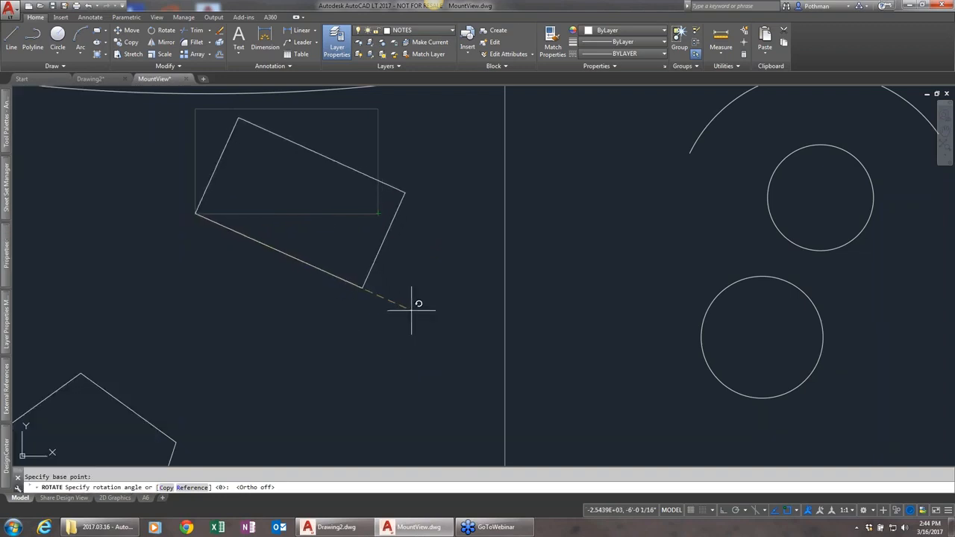
pyautogui.click(412, 305)
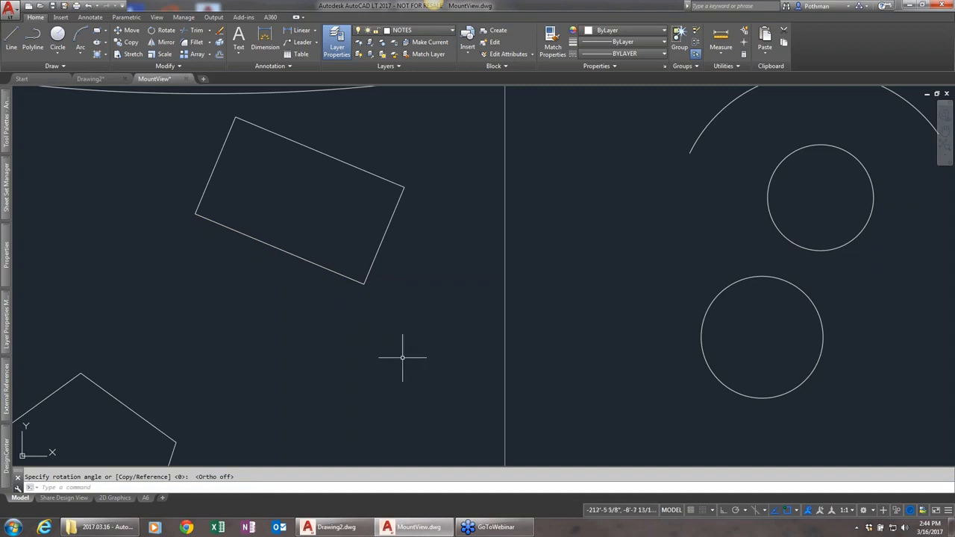
# Step: Move the large angled polyline on the right of the drawing so it crosses the nearby short vertical and horizontal lines
pyautogui.moveTo(768, 268); pyautogui.dragTo(518, 266, button='middle')
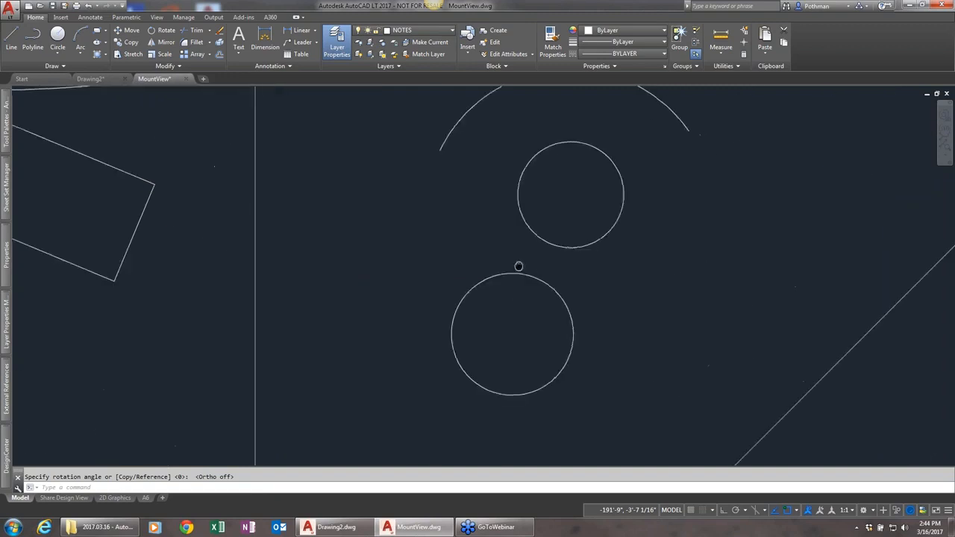
pyautogui.scroll(-5, 513, 269)
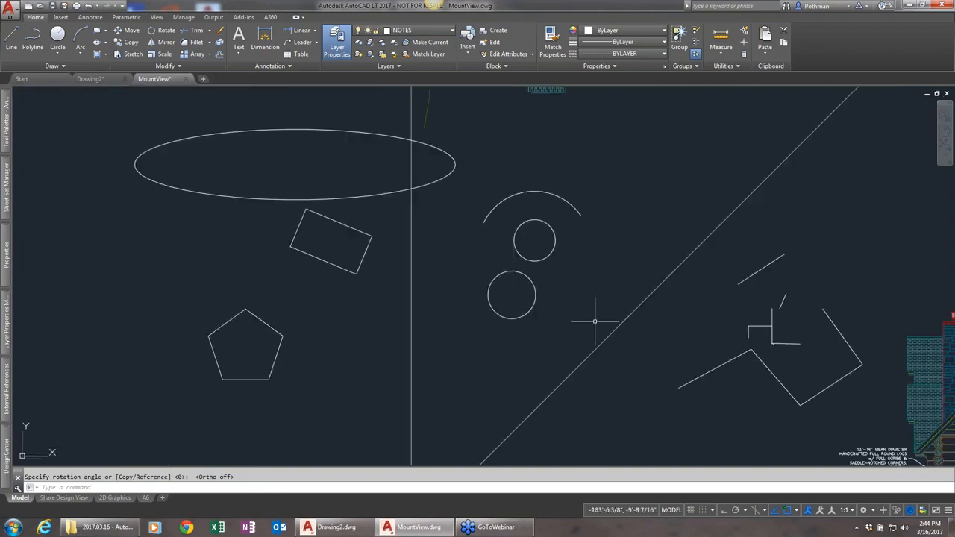
pyautogui.write('m')
pyautogui.press('Return')
pyautogui.click(822, 424)
pyautogui.click(728, 368)
pyautogui.click(767, 380)
pyautogui.click(695, 340)
pyautogui.press('Return')
pyautogui.click(729, 382)
# Step: Trim the horizontal stub beside the vertical line, the diagonal between the crossing lines, and the lower line up to the diagonal
pyautogui.scroll(5, 787, 341)
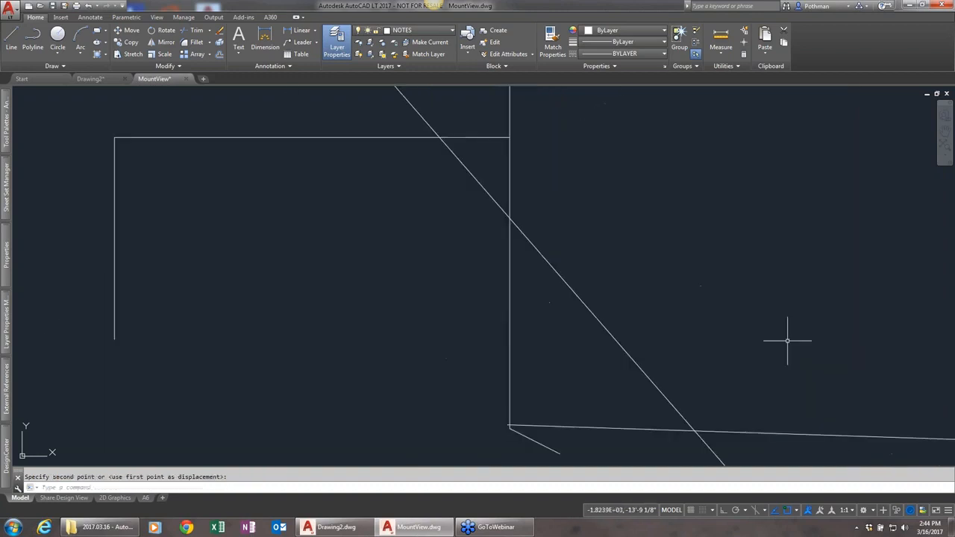
pyautogui.scroll(-6, 787, 339)
pyautogui.scroll(2, 785, 343)
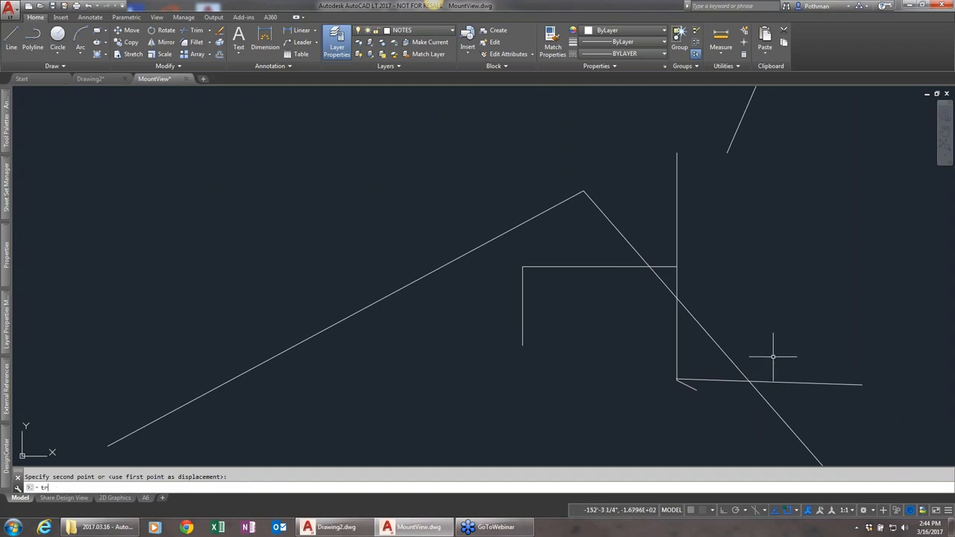
pyautogui.write('trim')
pyautogui.press('Return')
pyautogui.click(843, 433)
pyautogui.click(491, 210)
pyautogui.press('Return')
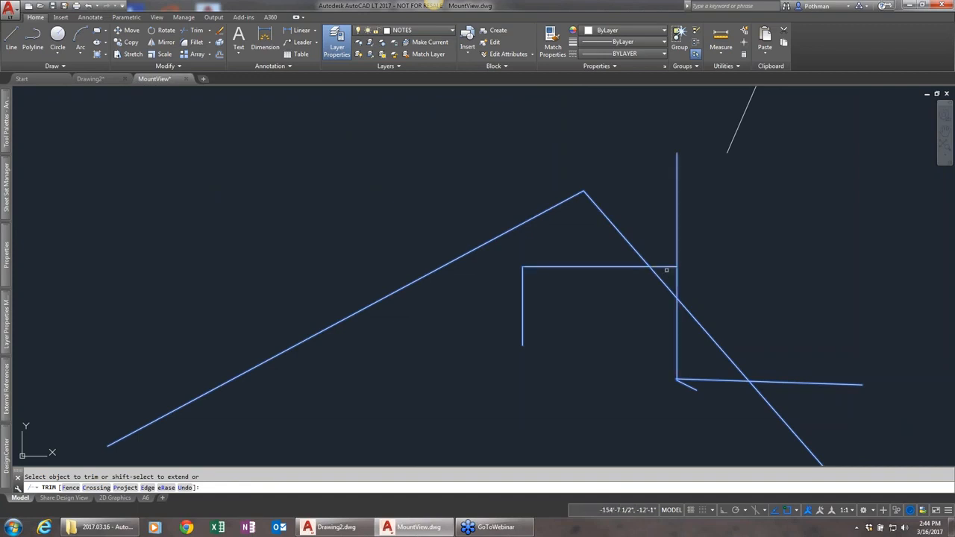
pyautogui.click(665, 266)
pyautogui.click(688, 308)
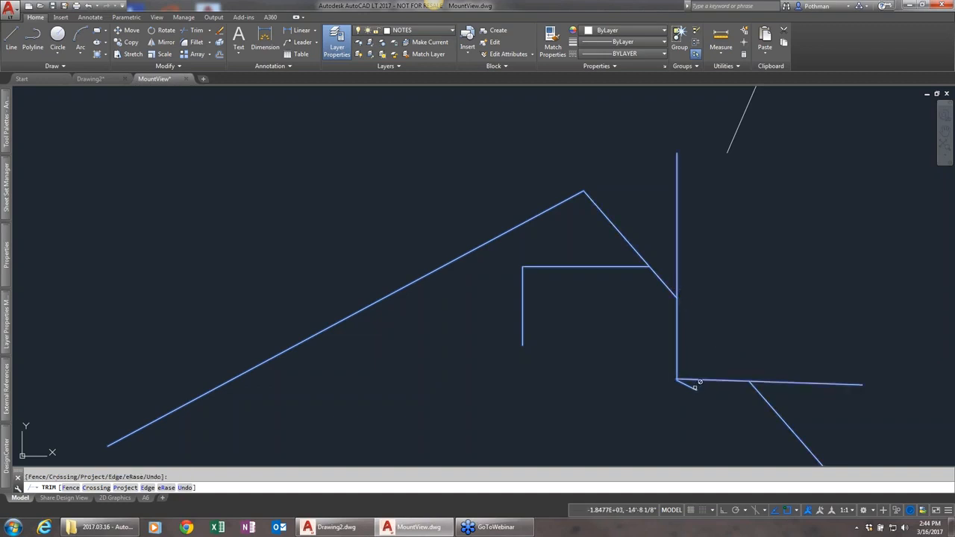
pyautogui.click(741, 382)
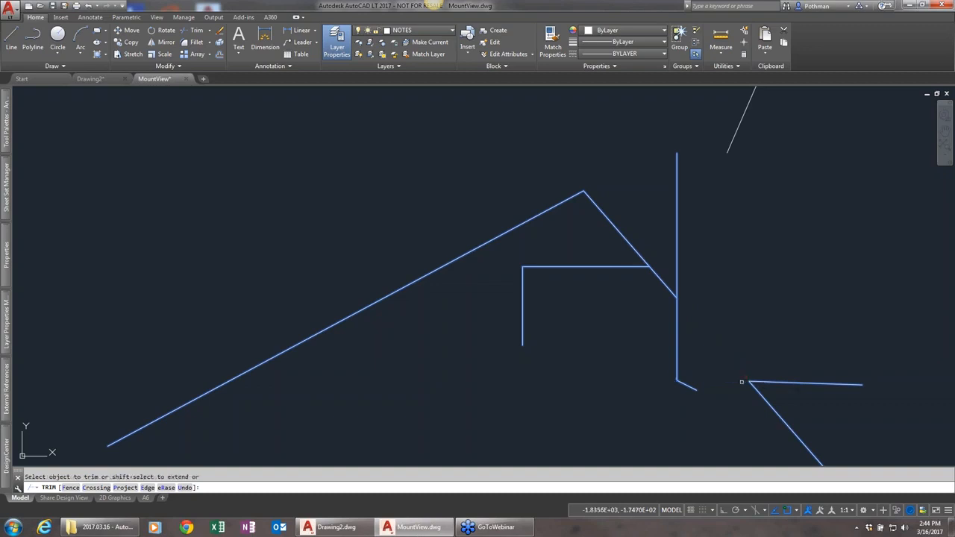
pyautogui.press('Return')
# Step: Extend the lower diagonal segment back to the vertical line, and extend the upper slanted line down to the same vertical line
pyautogui.write('ext')
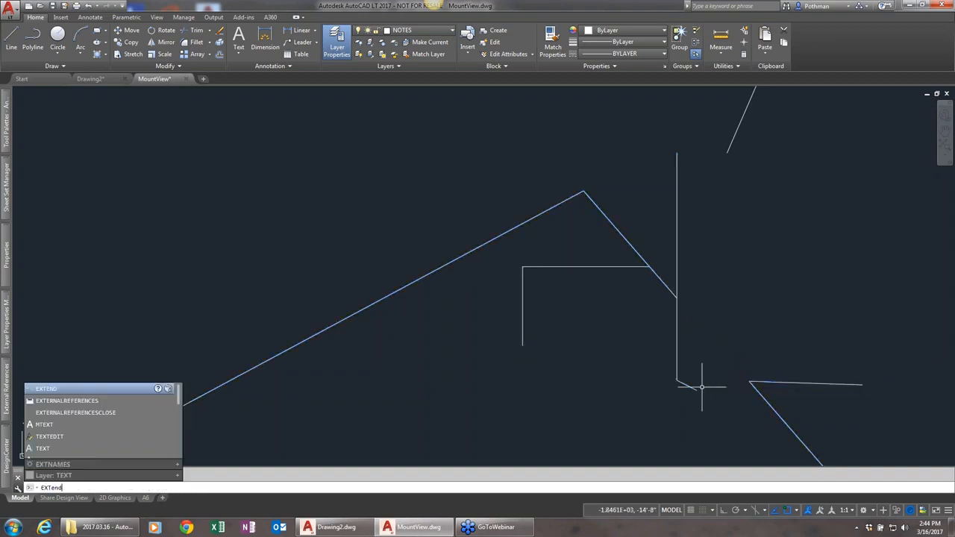
pyautogui.press('Return')
pyautogui.click(844, 425)
pyautogui.click(791, 403)
pyautogui.press('Return')
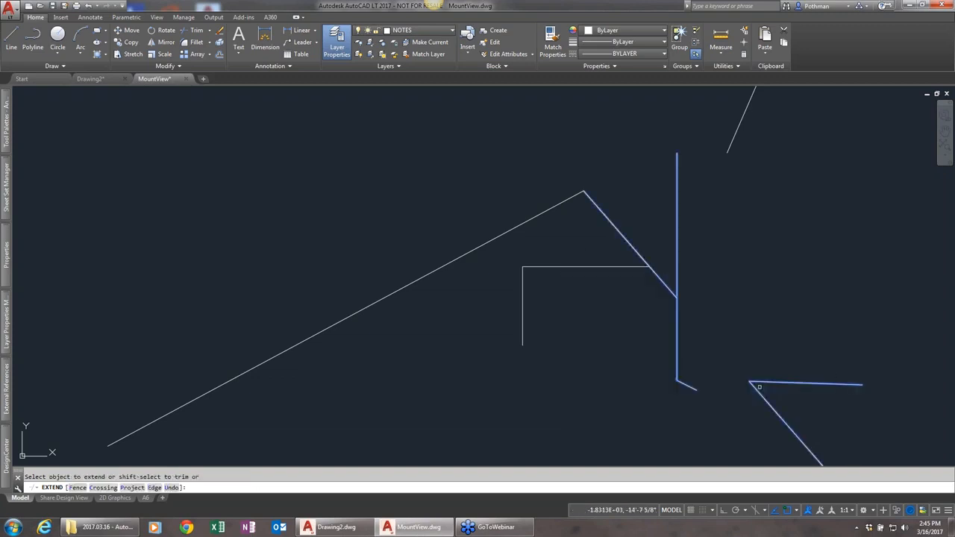
pyautogui.click(767, 400)
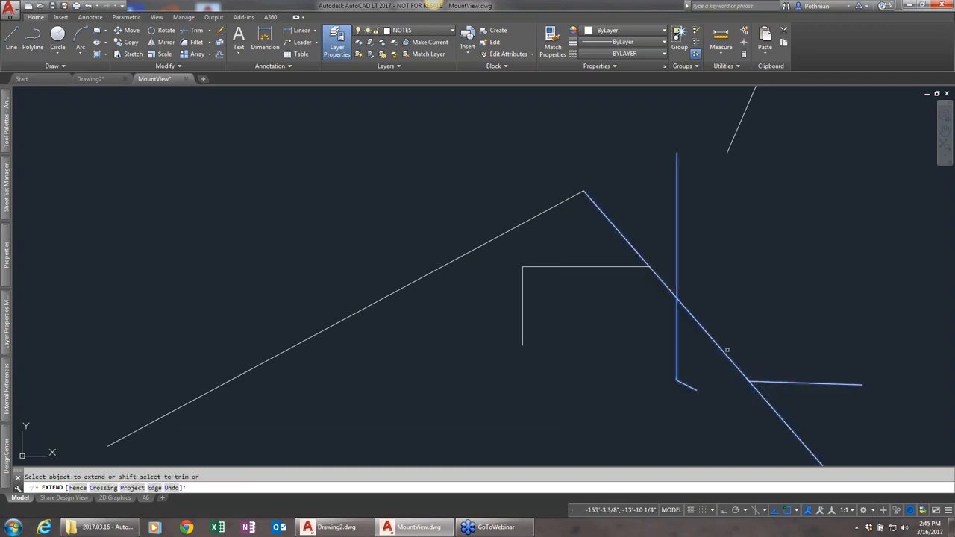
pyautogui.click(731, 143)
pyautogui.press('Return')
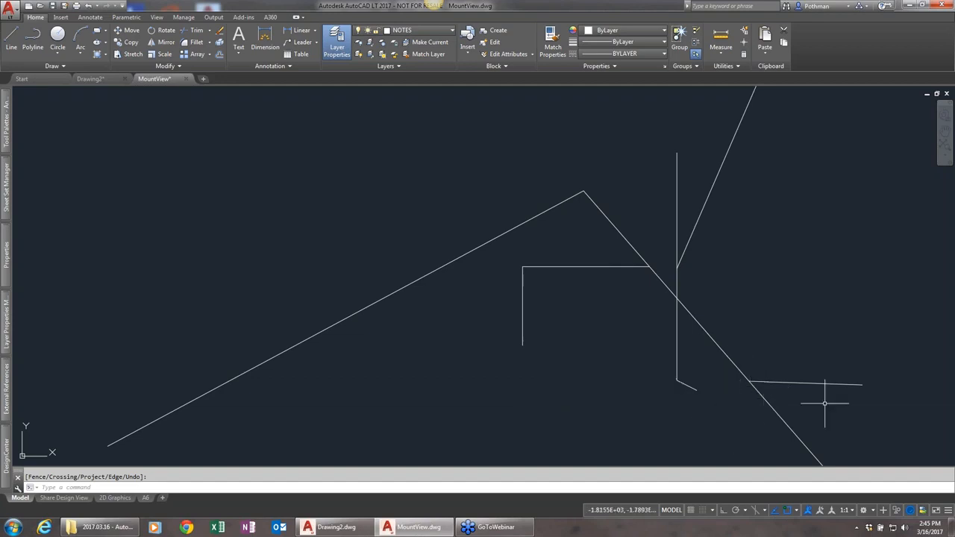
# Step: Move the nearly horizontal line at the lower diagonal up and to the right, clear of the diagonal
pyautogui.write('m')
pyautogui.press('Return')
pyautogui.click(857, 401)
pyautogui.click(840, 355)
pyautogui.press('Return')
pyautogui.click(851, 348)
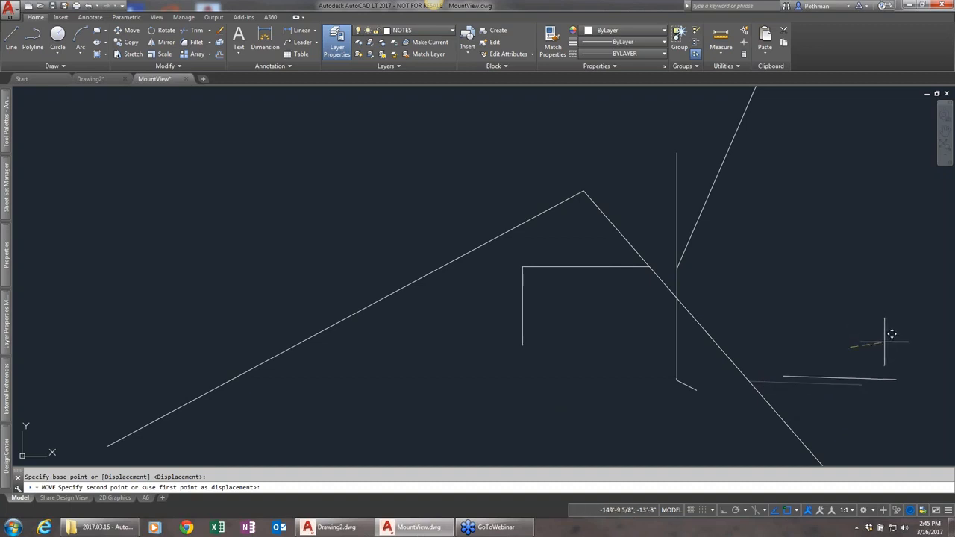
pyautogui.click(890, 292)
# Step: Stretch the moved line's left endpoint downward by its grip so the line slopes up to the right, and clear the selection
pyautogui.click(828, 343)
pyautogui.click(800, 316)
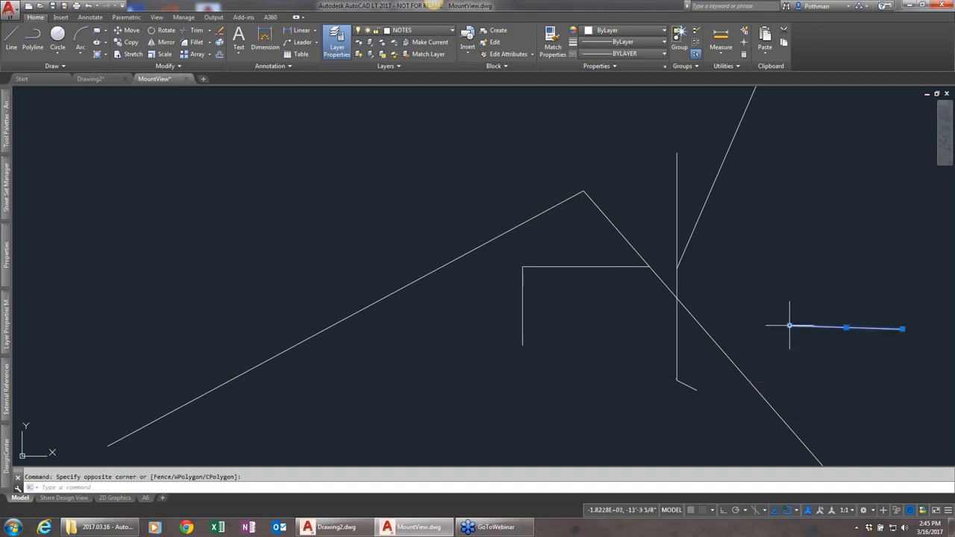
pyautogui.click(790, 326)
pyautogui.click(802, 378)
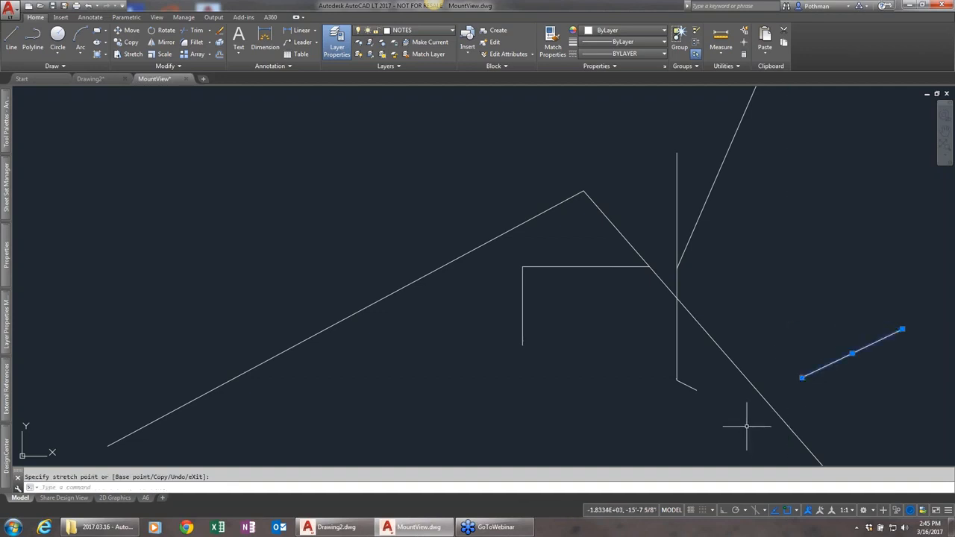
pyautogui.press('Escape')
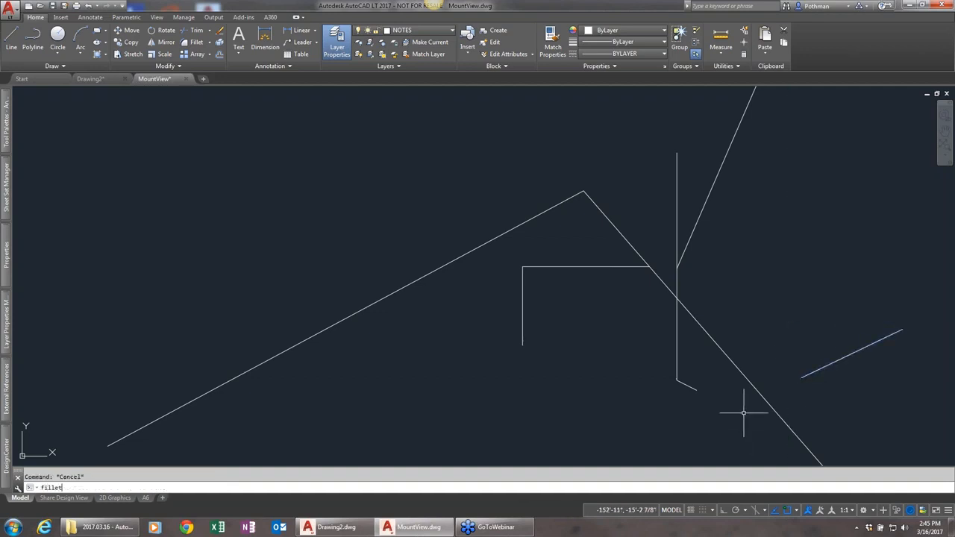
# Step: Fillet the short stub below the vertical line with the separate sloped line, using the current radius
pyautogui.write('fillet')
pyautogui.press('Return')
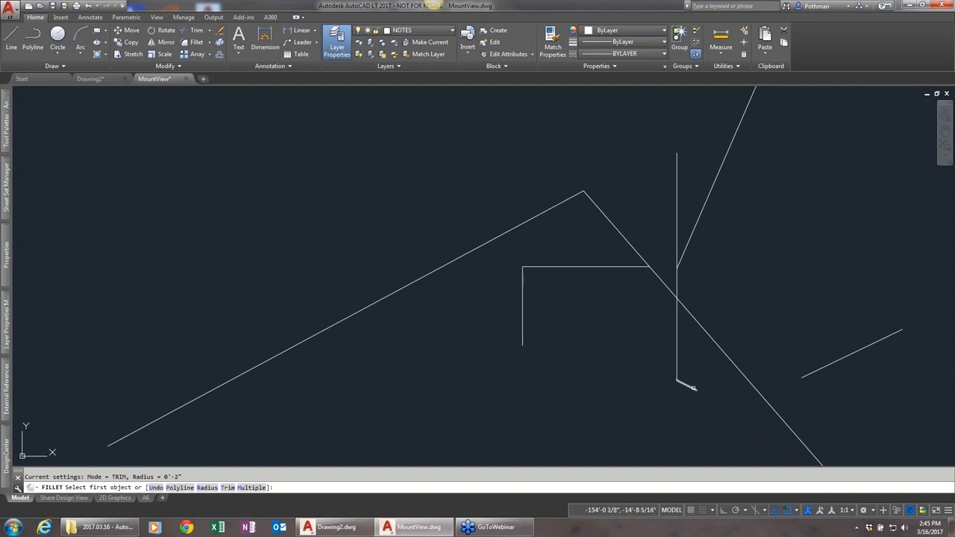
pyautogui.click(691, 387)
pyautogui.click(809, 373)
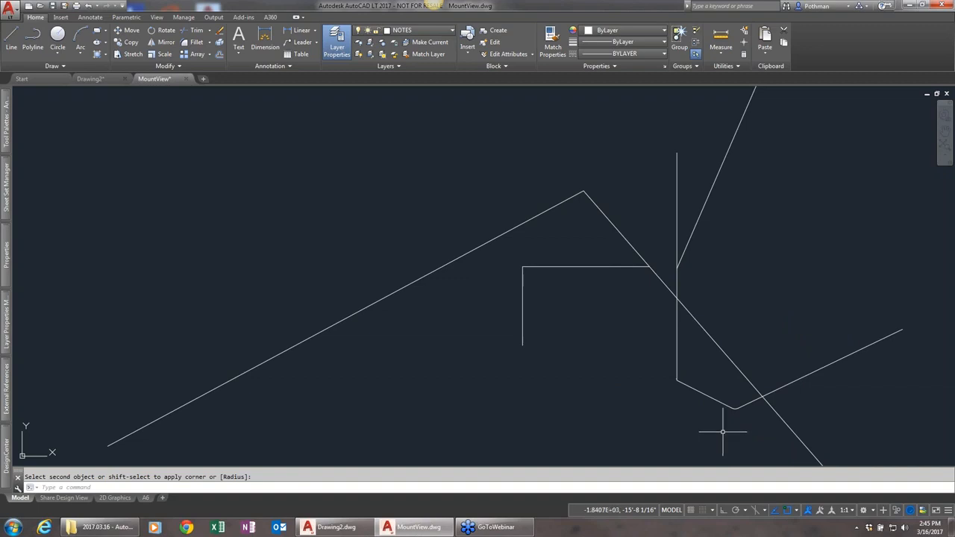
# Step: Chamfer the tilted rectangle's upper-left corner, picking two points for a first distance of 8 5/8" and accepting the same second distance
pyautogui.press('Escape')
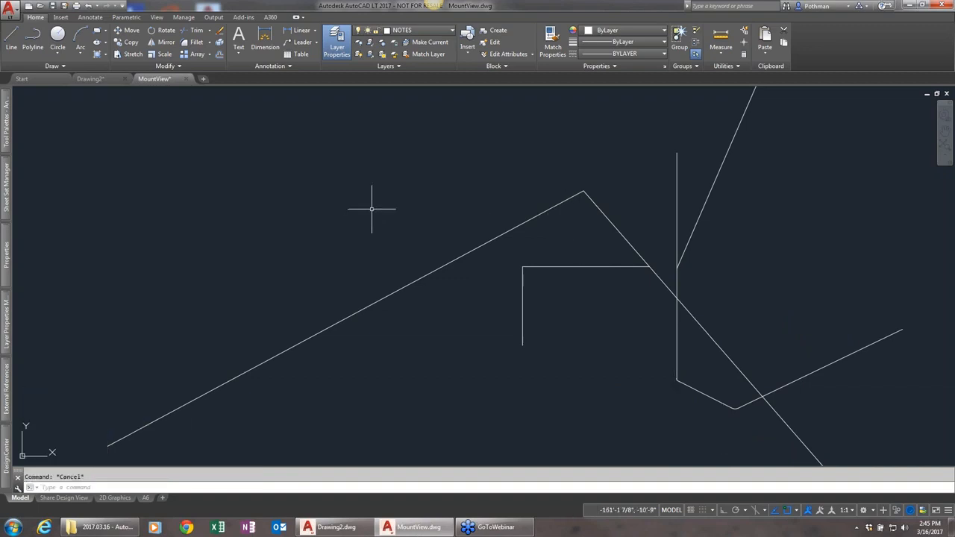
pyautogui.scroll(-5, 295, 207)
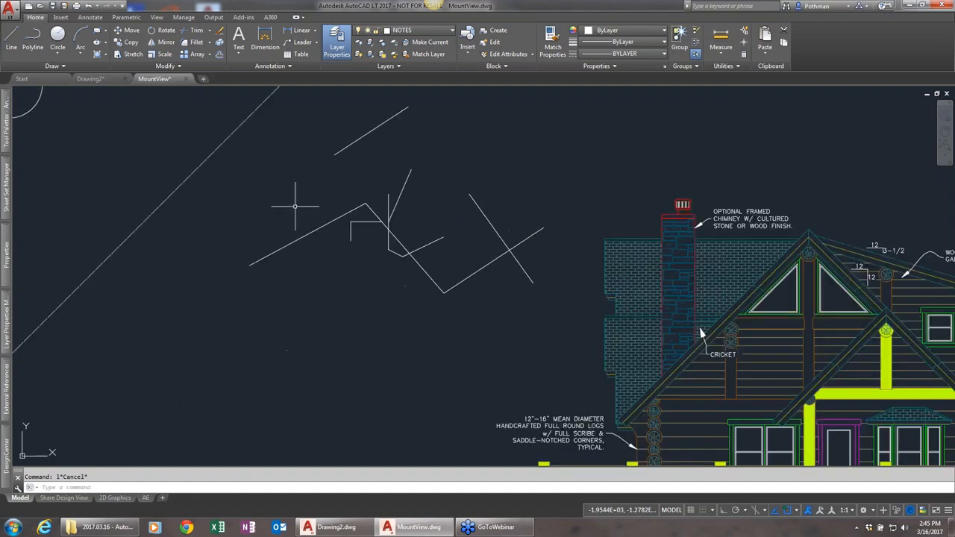
pyautogui.moveTo(188, 201)
pyautogui.mouseDown(button='middle')
pyautogui.moveTo(509, 368)
pyautogui.moveTo(862, 353)
pyautogui.mouseUp(button='middle')
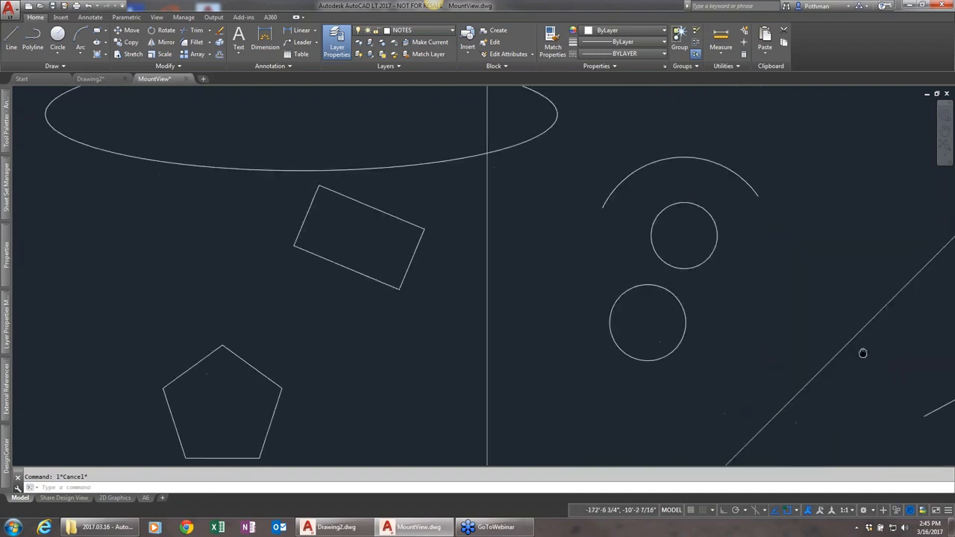
pyautogui.scroll(-2, 863, 353)
pyautogui.scroll(2, 568, 269)
pyautogui.scroll(5, 567, 269)
pyautogui.scroll(-3, 567, 267)
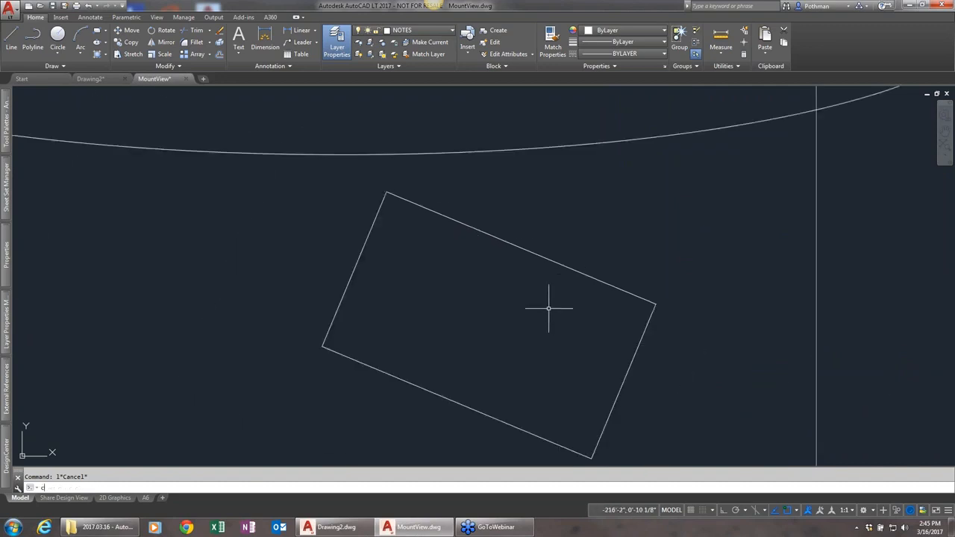
pyautogui.write('ger')
pyautogui.press('Return')
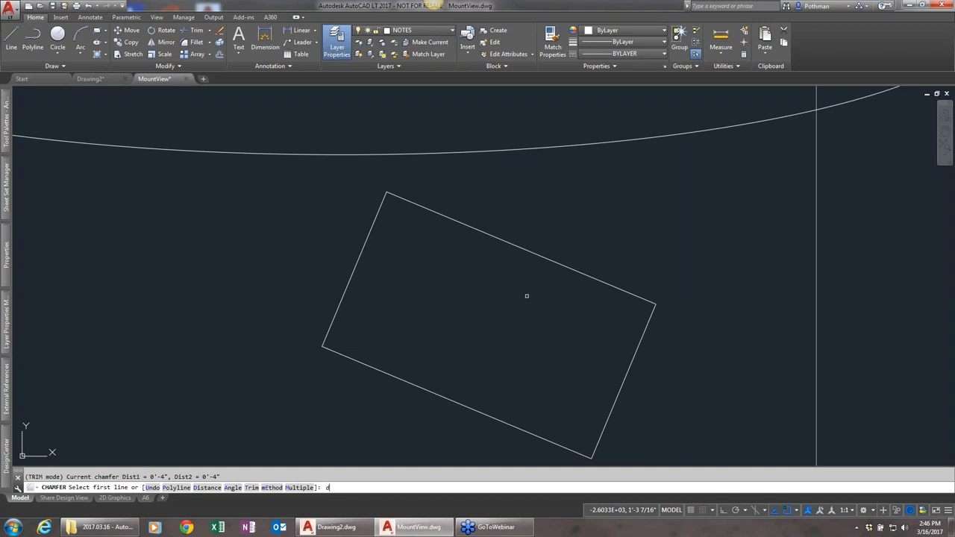
pyautogui.write('d')
pyautogui.press('Return')
pyautogui.click(403, 237)
pyautogui.click(412, 247)
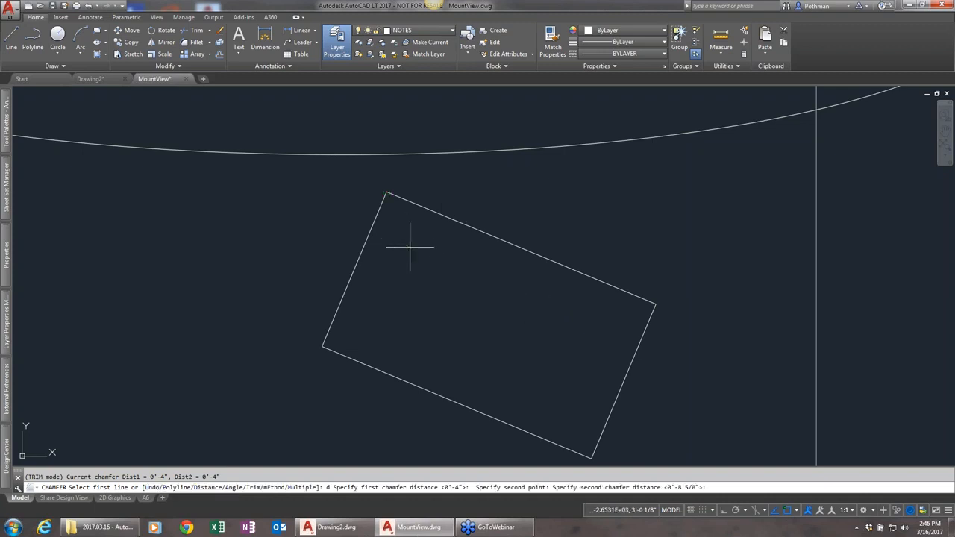
pyautogui.press('Return')
pyautogui.click(383, 217)
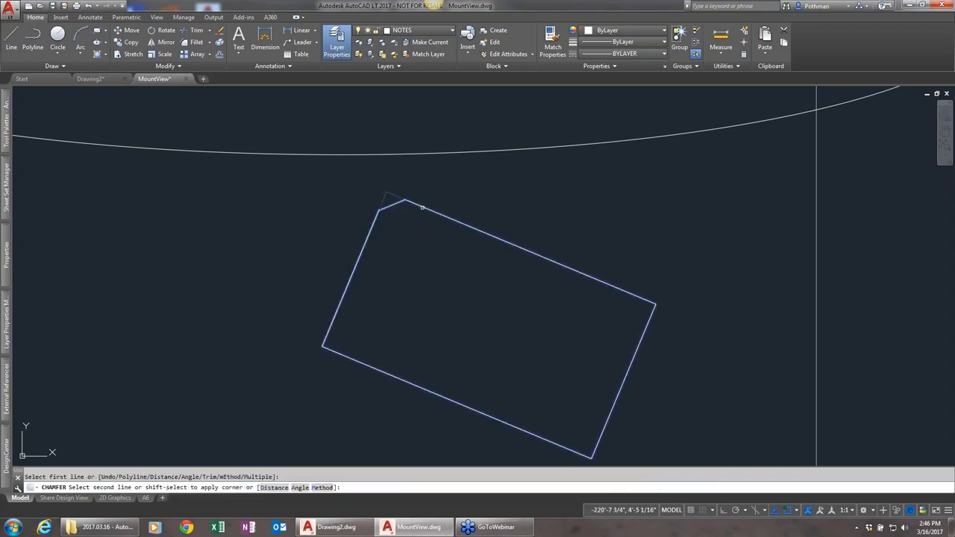
# Step: Chamfer the tilted rectangle's upper-right corner with the current distances
pyautogui.press('Return')
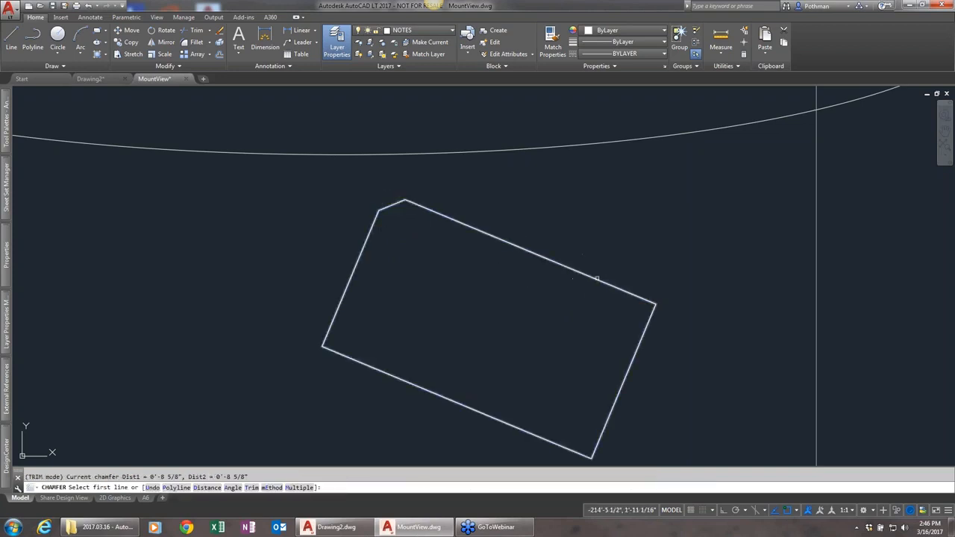
pyautogui.click(597, 278)
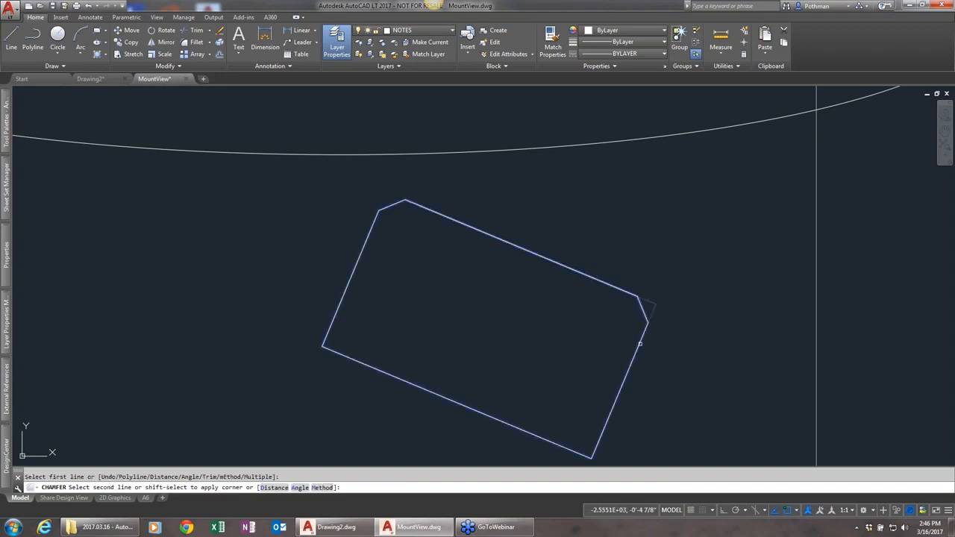
pyautogui.click(635, 345)
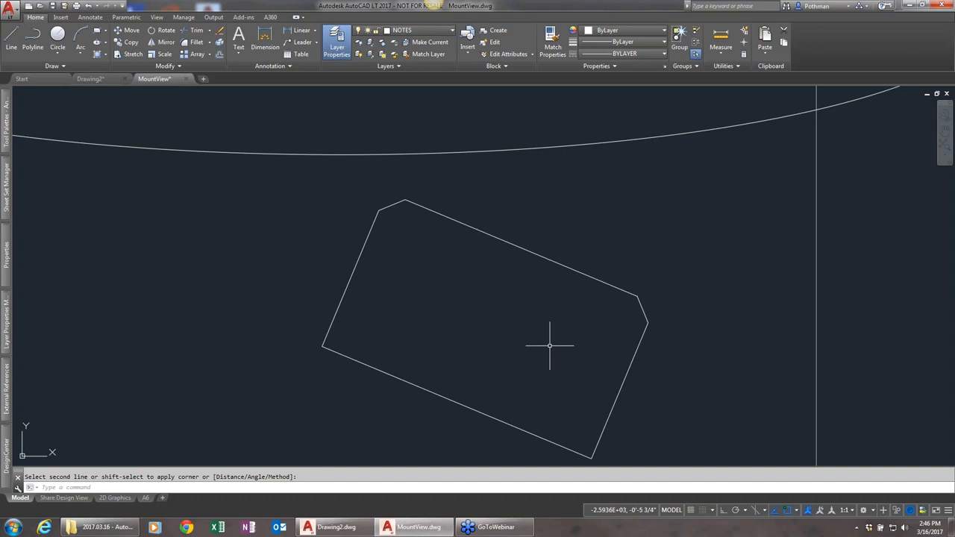
# Step: Move the pentagon far to the left into the empty area beside the ellipse and the chamfered rectangle
pyautogui.scroll(-6, 550, 345)
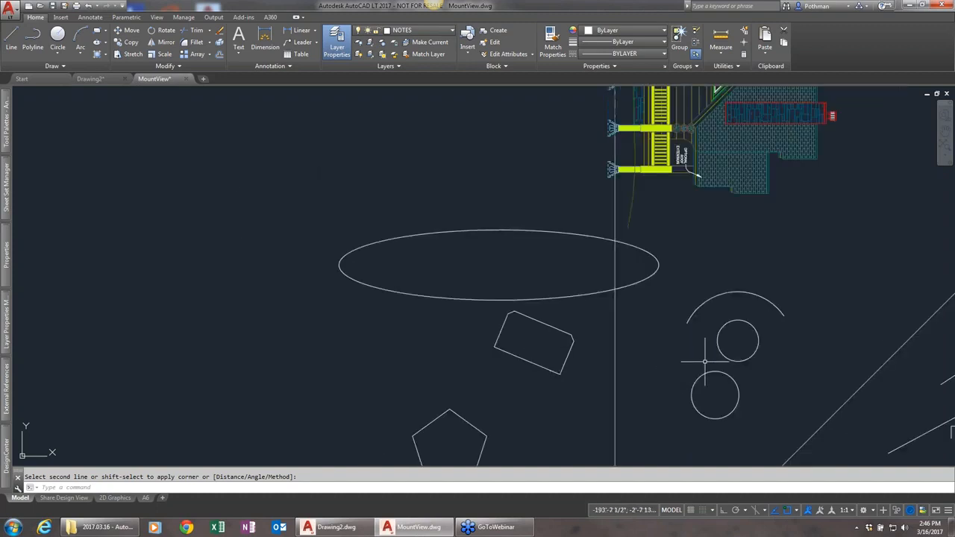
pyautogui.scroll(-8, 452, 279)
pyautogui.scroll(2, 459, 286)
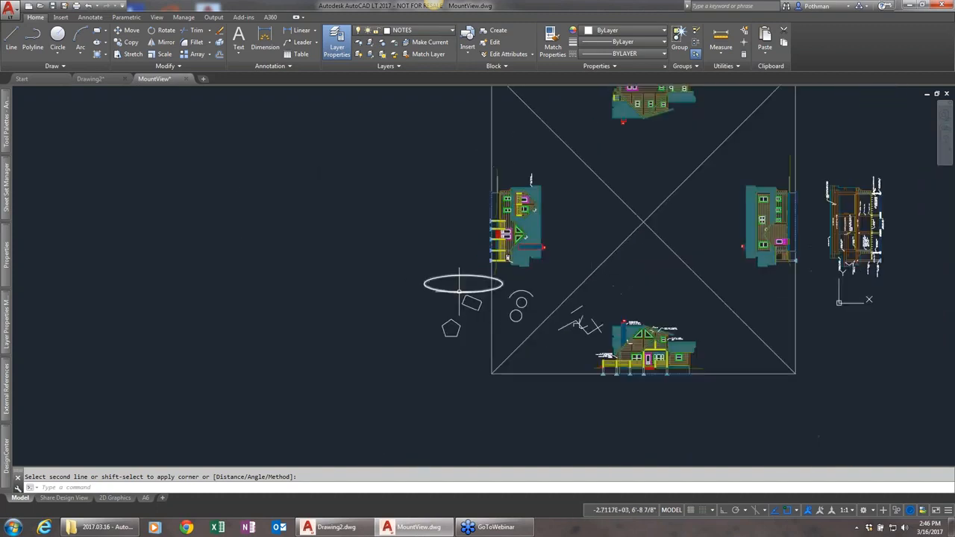
pyautogui.press('Escape')
pyautogui.write('m')
pyautogui.press('Return')
pyautogui.click(450, 329)
pyautogui.press('Return')
pyautogui.click(460, 357)
pyautogui.scroll(-1, 234, 341)
pyautogui.scroll(5, 235, 346)
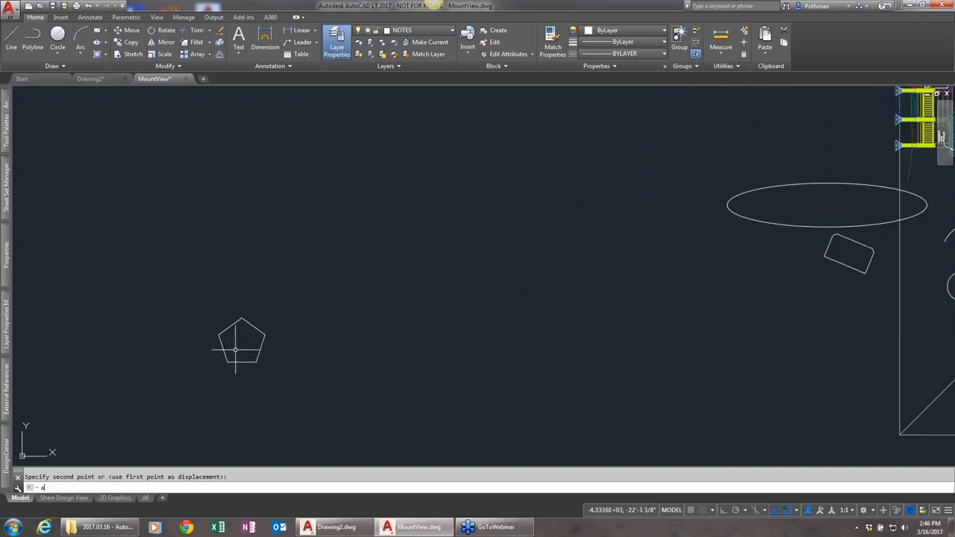
# Step: Create a rectangular array from the pentagon
pyautogui.press('BackSpace')
pyautogui.press('BackSpace')
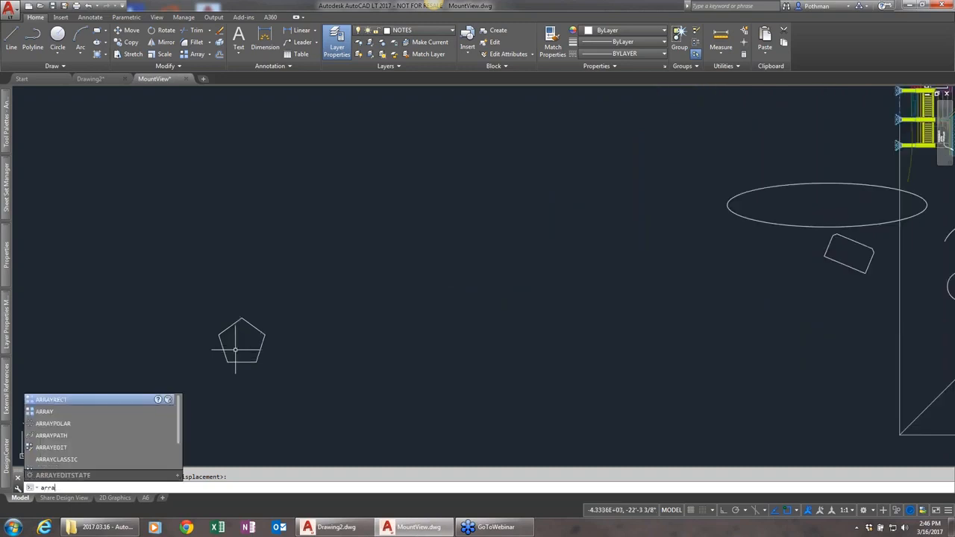
pyautogui.press('Return')
pyautogui.click(294, 379)
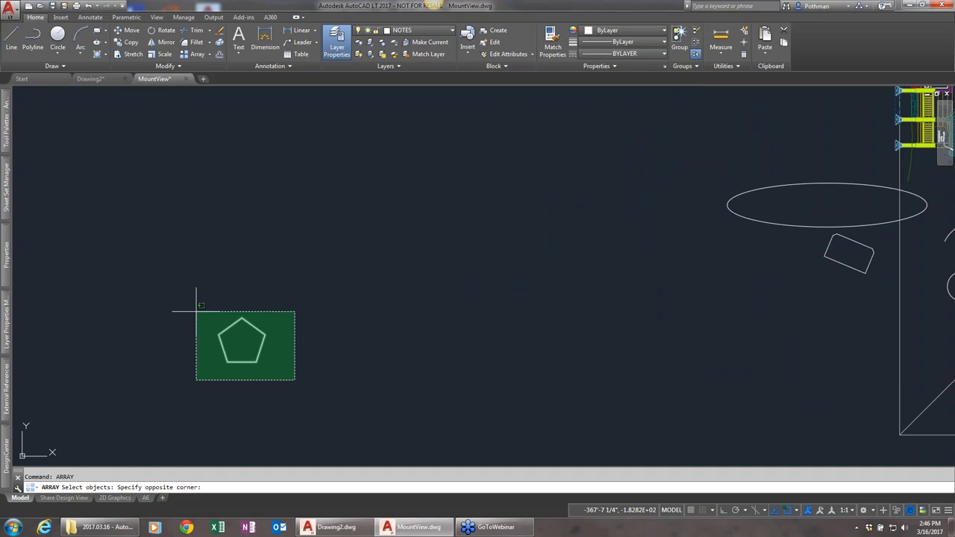
pyautogui.click(198, 312)
pyautogui.press('Return')
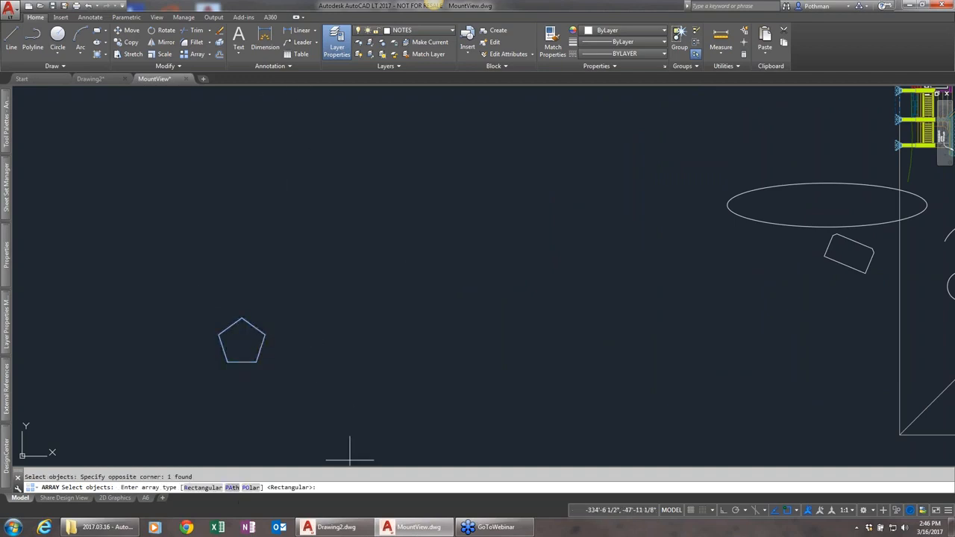
pyautogui.press('Return')
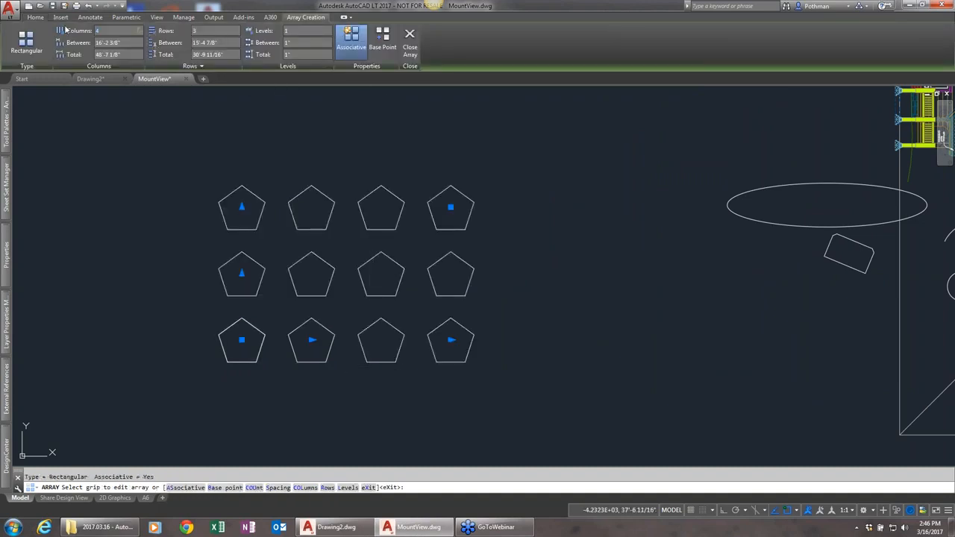
# Step: Set the pentagon array to 6 columns and 2 rows with 10'-0" between columns, and finish the array
pyautogui.write('6')
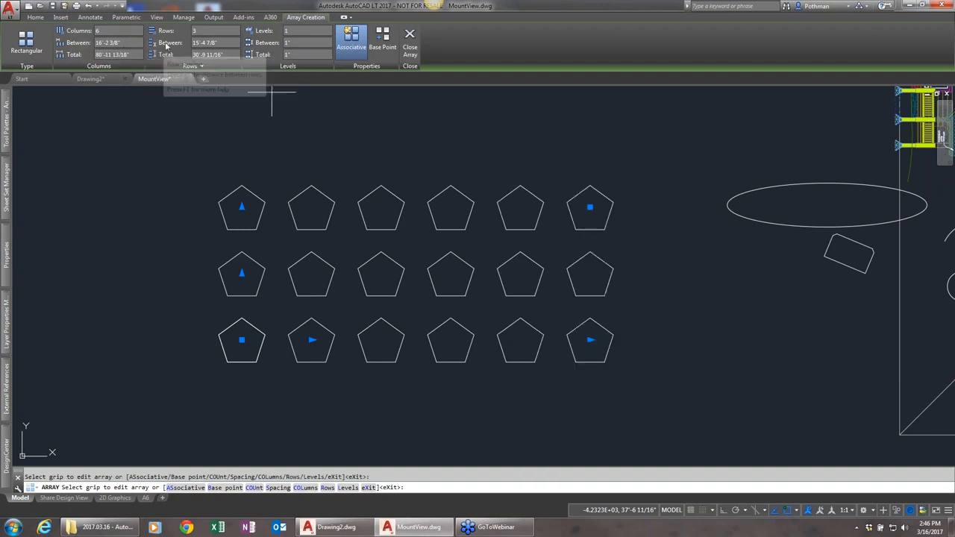
pyautogui.click(195, 32)
pyautogui.write('2')
pyautogui.press('Return')
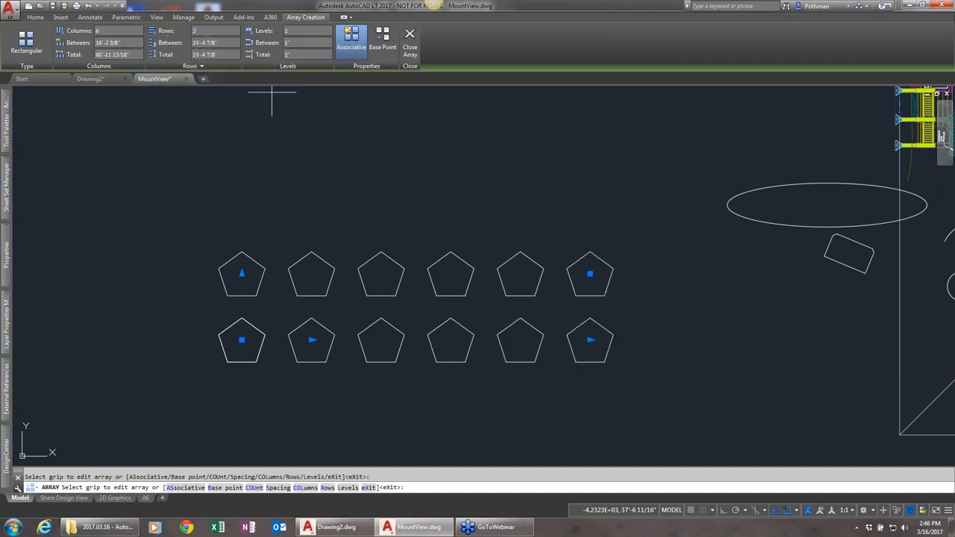
pyautogui.moveTo(141, 44); pyautogui.dragTo(65, 37)
pyautogui.write('10')
pyautogui.press('Return')
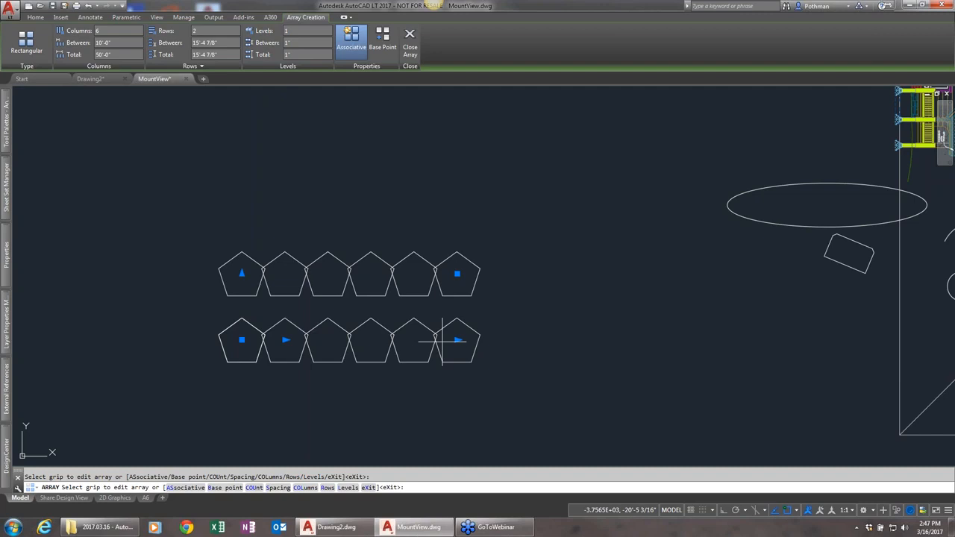
pyautogui.press('Return')
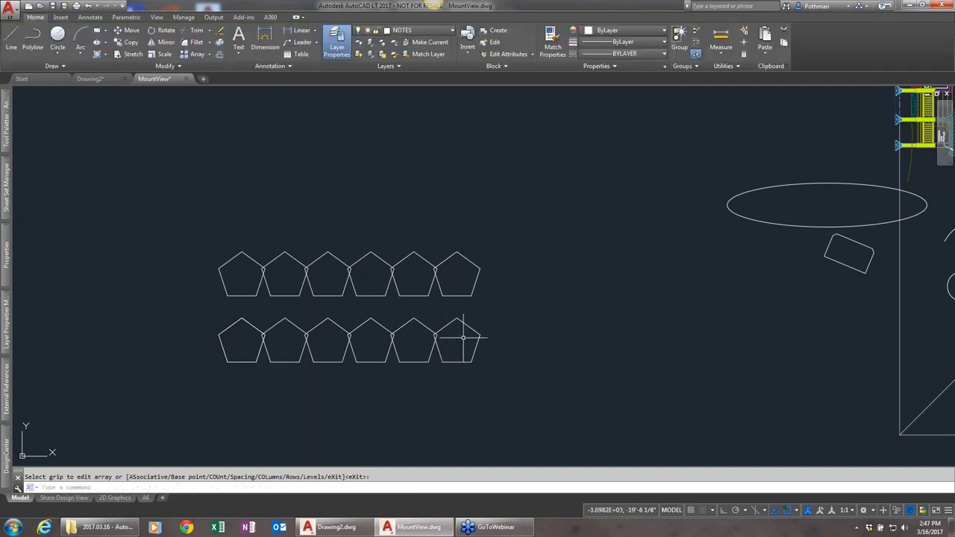
# Step: Draw a single line sloping up to the right in the empty area between the pentagon array and the chamfered rectangle
pyautogui.write('l')
pyautogui.press('Return')
pyautogui.click(639, 345)
pyautogui.click(737, 272)
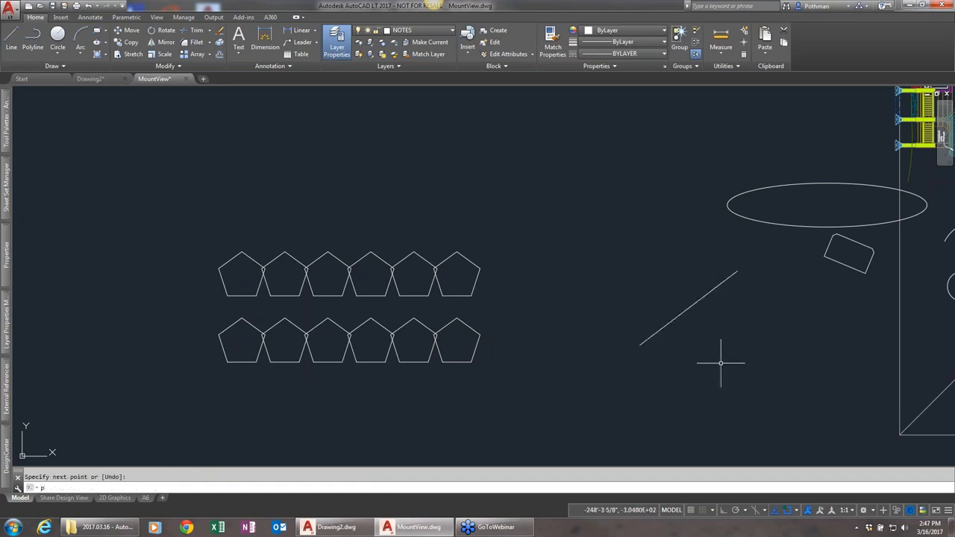
# Step: Array the sloped line in a polar pattern of 15 items around its lower-left endpoint
pyautogui.write('arr')
pyautogui.press('Return')
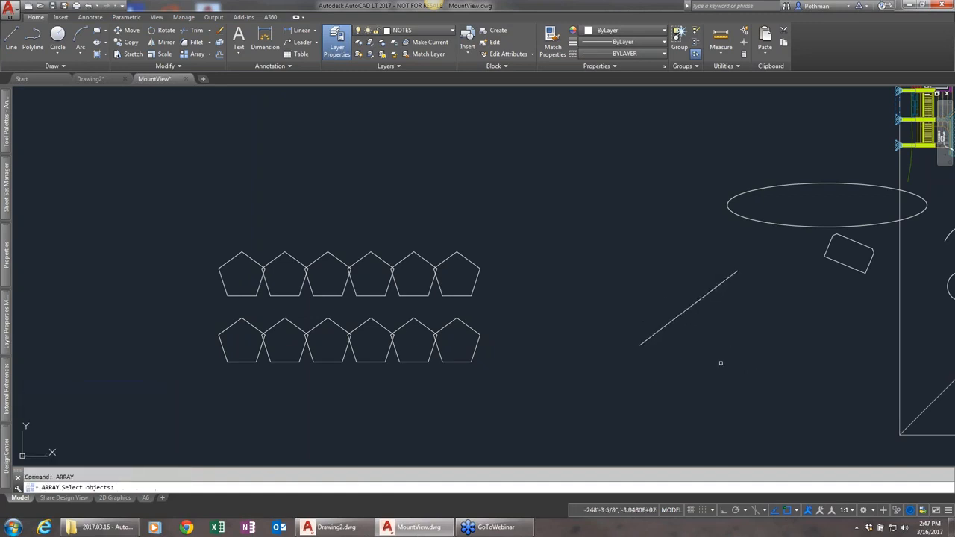
pyautogui.click(734, 355)
pyautogui.click(667, 314)
pyautogui.press('Return')
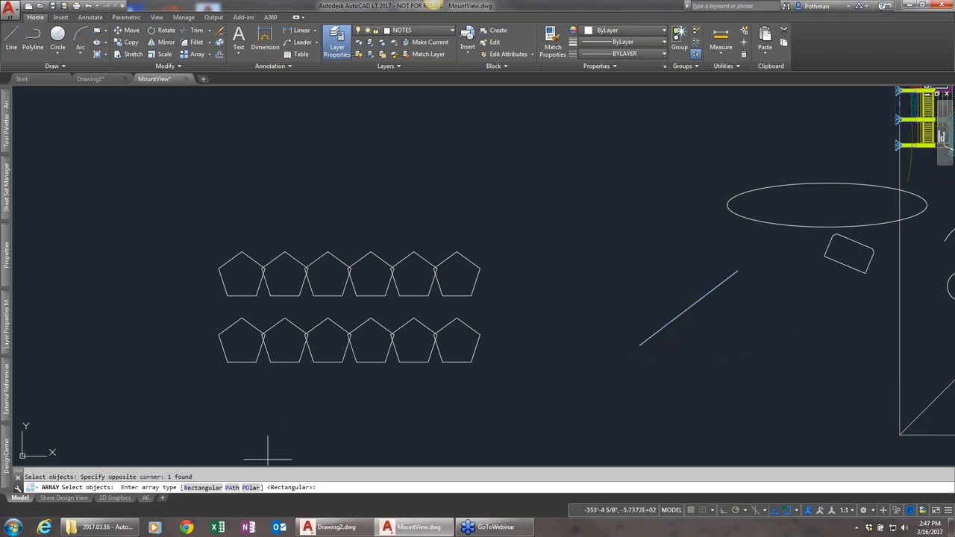
pyautogui.click(251, 487)
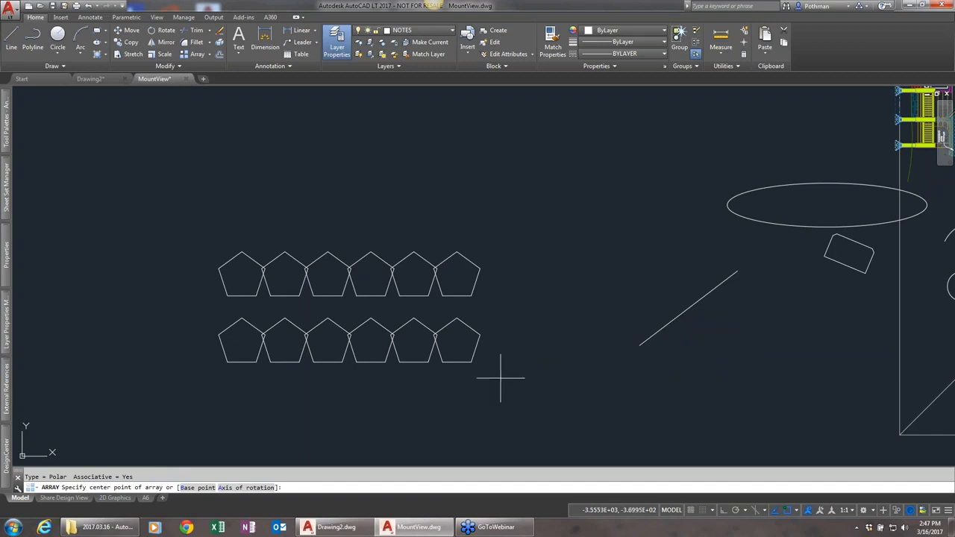
pyautogui.click(640, 345)
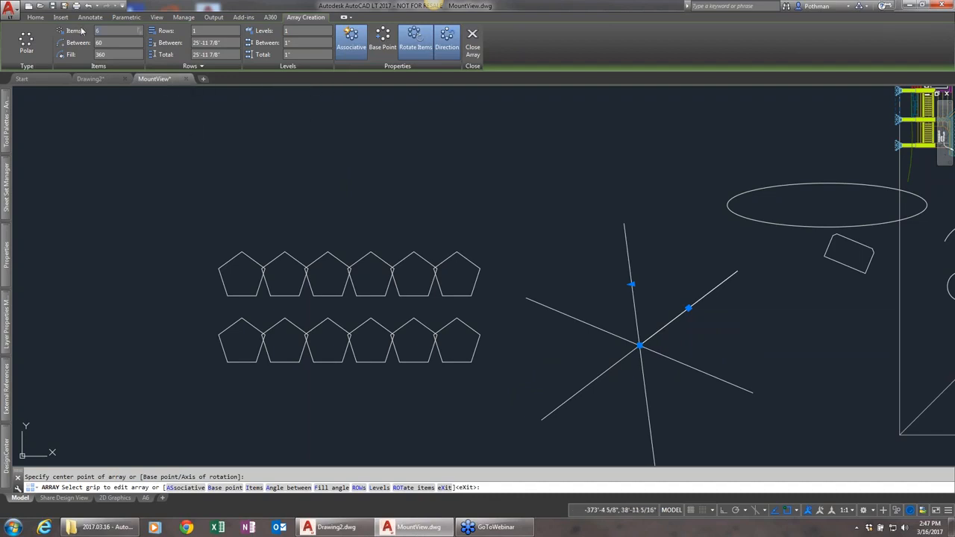
pyautogui.press('Return')
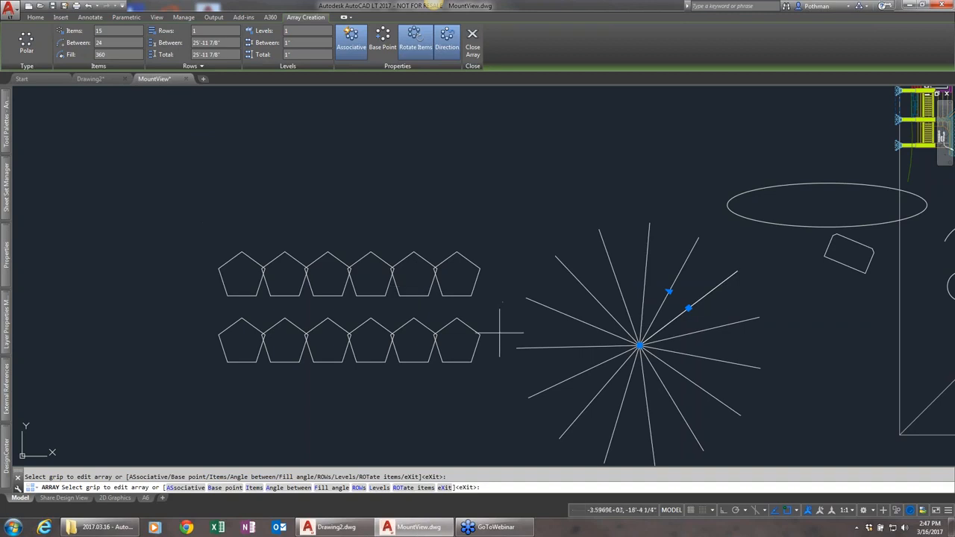
pyautogui.press('Return')
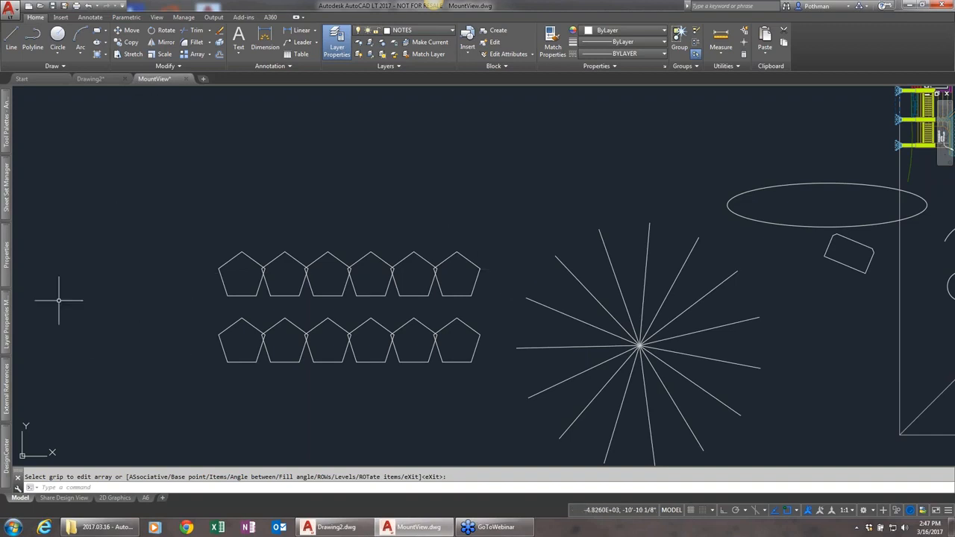
# Step: Make DECK the current layer and draw a nearly horizontal line with a short downward segment at its right end, above the pentagon array
pyautogui.moveTo(8, 320)
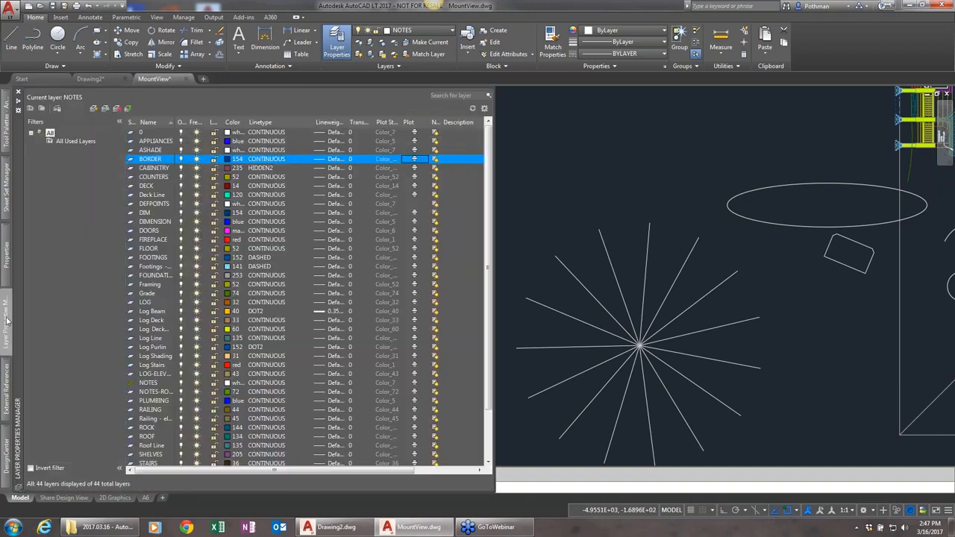
pyautogui.doubleClick(147, 187)
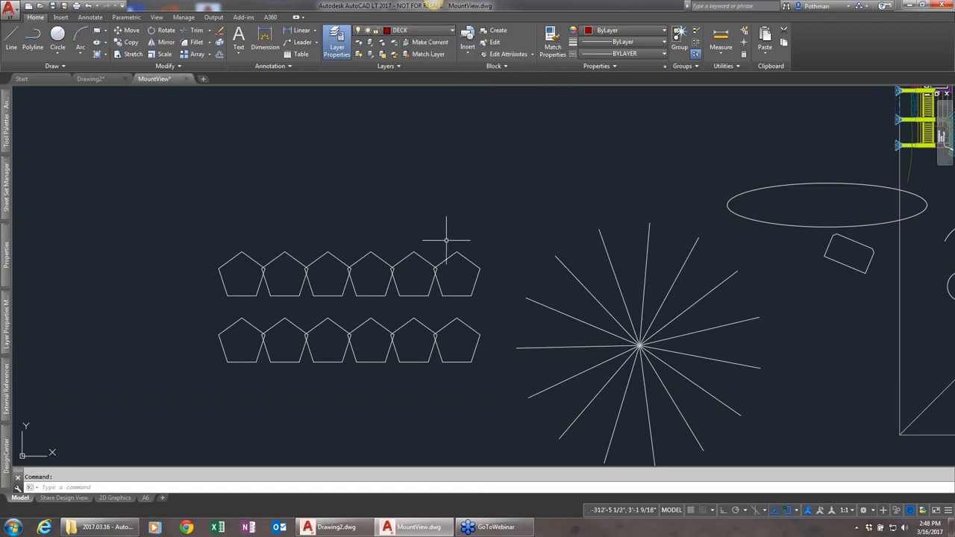
pyautogui.write('l')
pyautogui.press('Return')
pyautogui.click(392, 192)
pyautogui.press('Return')
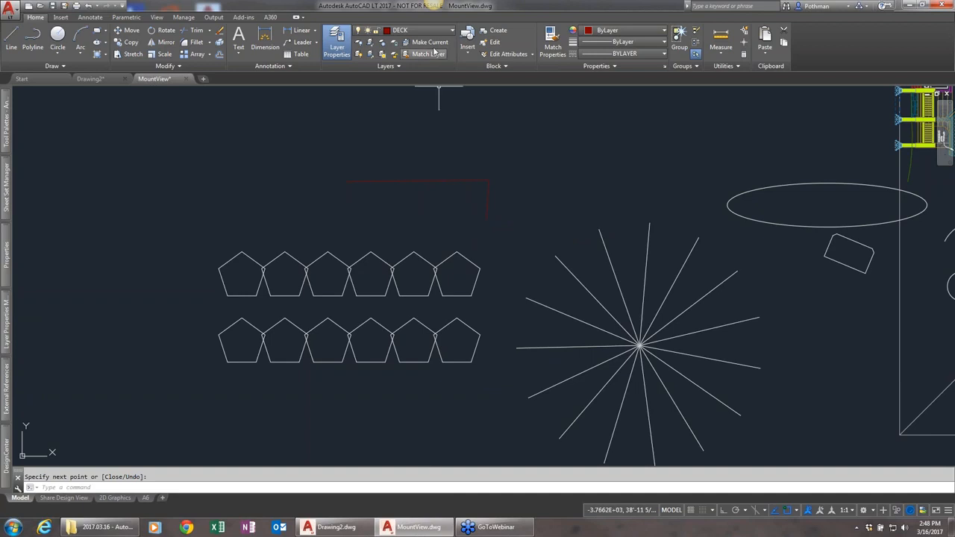
# Step: Make Deck Line the current layer and draw a segment up from the DECK line's middle, continuing horizontally to the right
pyautogui.click(452, 33)
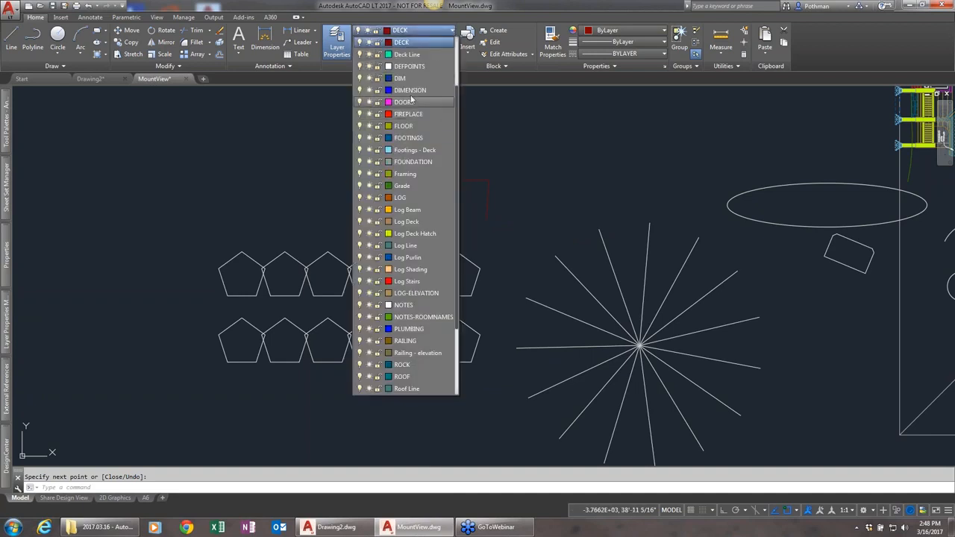
pyautogui.click(404, 57)
pyautogui.write('l')
pyautogui.press('Return')
pyautogui.click(418, 180)
pyautogui.click(417, 141)
pyautogui.click(556, 142)
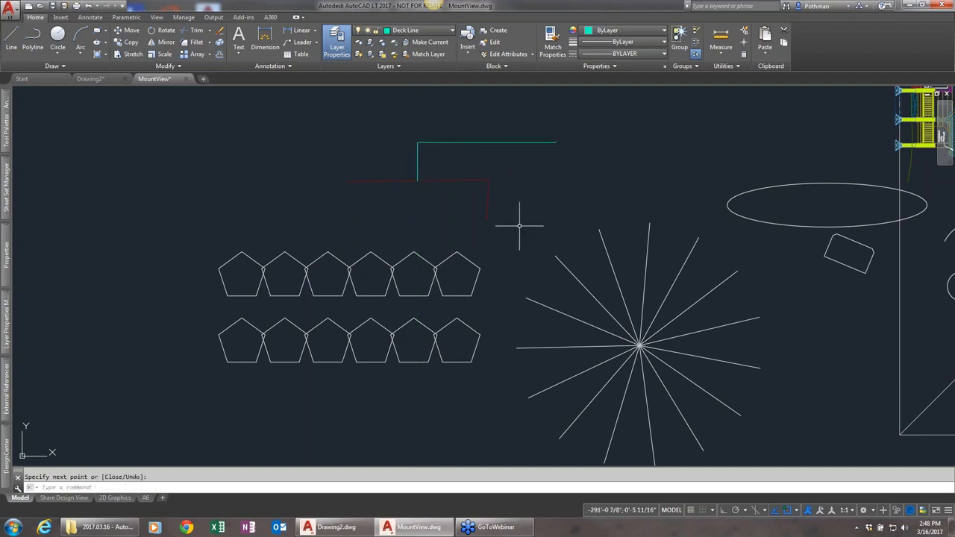
pyautogui.press('Escape')
# Step: Change the layer of the two-row pentagon array from its properties to RAILING
pyautogui.click(479, 277)
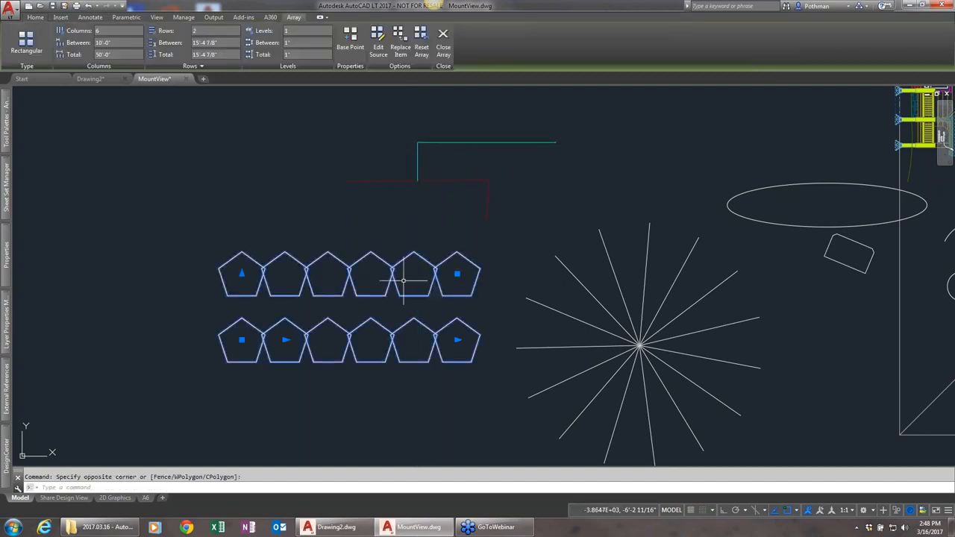
pyautogui.click(224, 302)
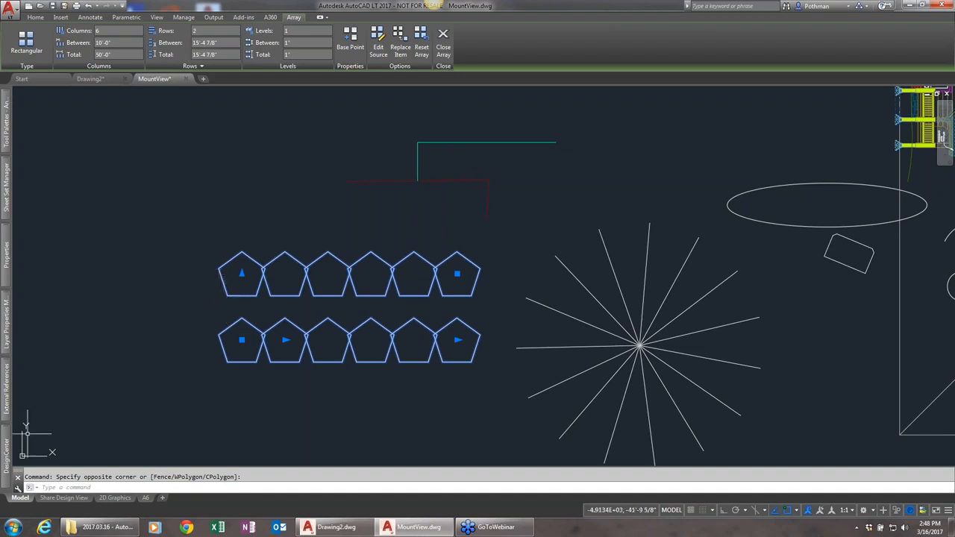
pyautogui.moveTo(11, 261)
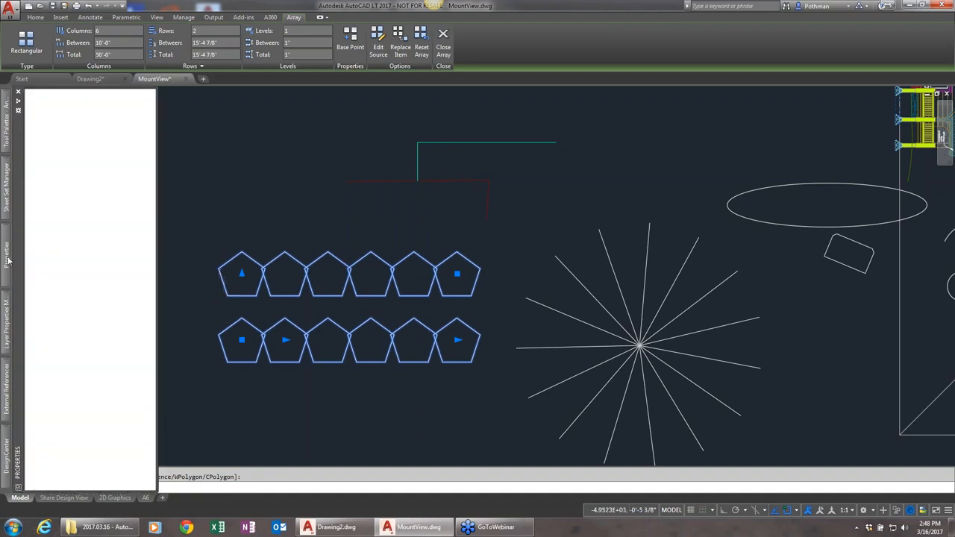
pyautogui.click(116, 134)
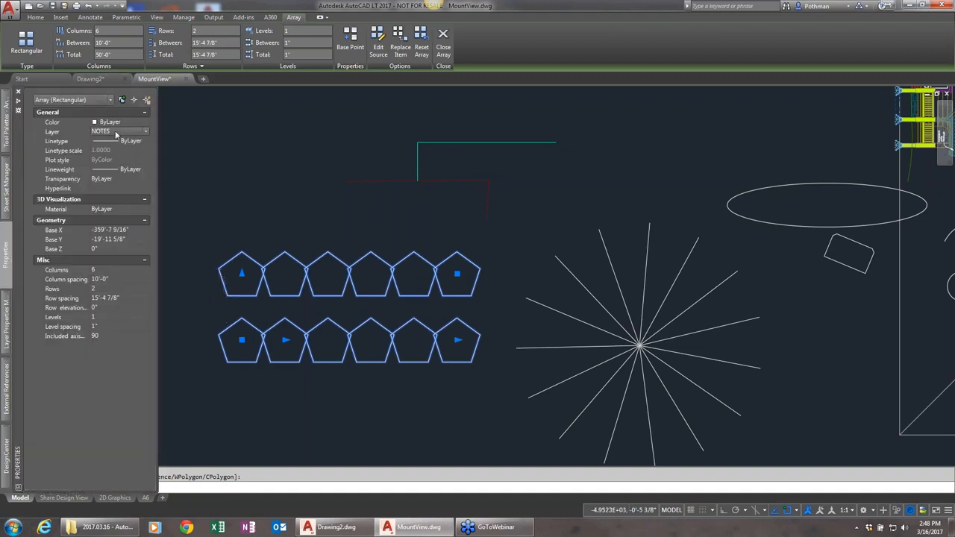
pyautogui.click(145, 133)
pyautogui.click(117, 159)
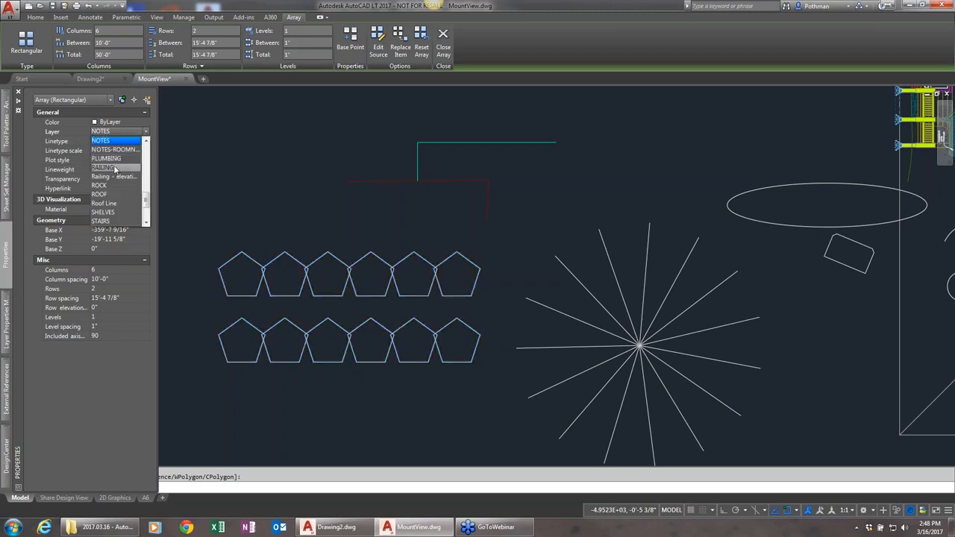
pyautogui.click(114, 169)
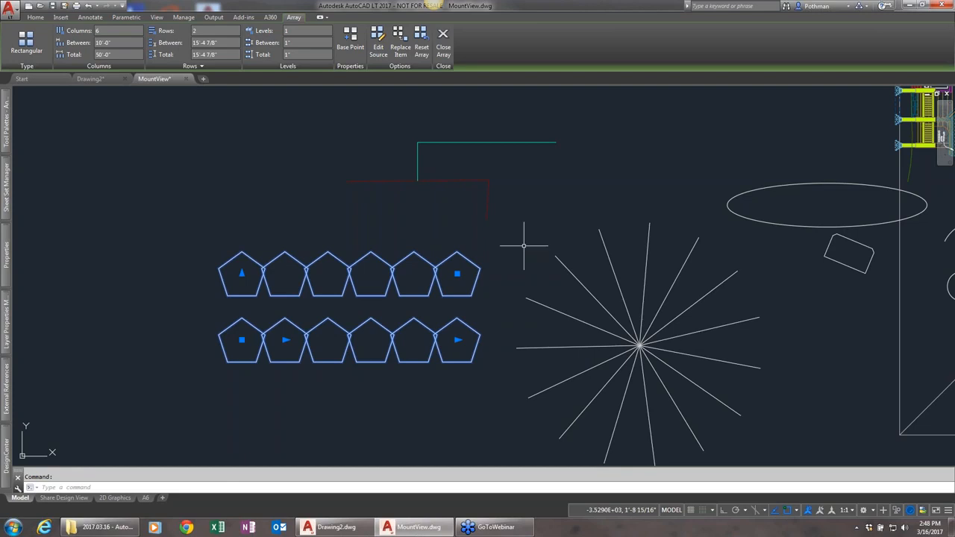
pyautogui.press('Escape')
# Step: Reassign the two-row pentagon array to the Deck Line layer and review its properties
pyautogui.click(497, 276)
pyautogui.click(462, 275)
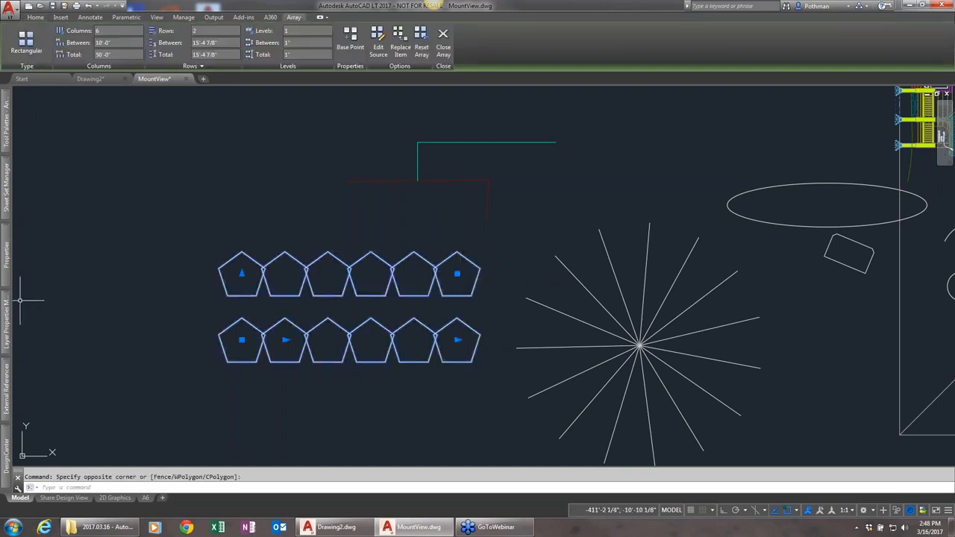
pyautogui.moveTo(6, 254)
pyautogui.click(129, 133)
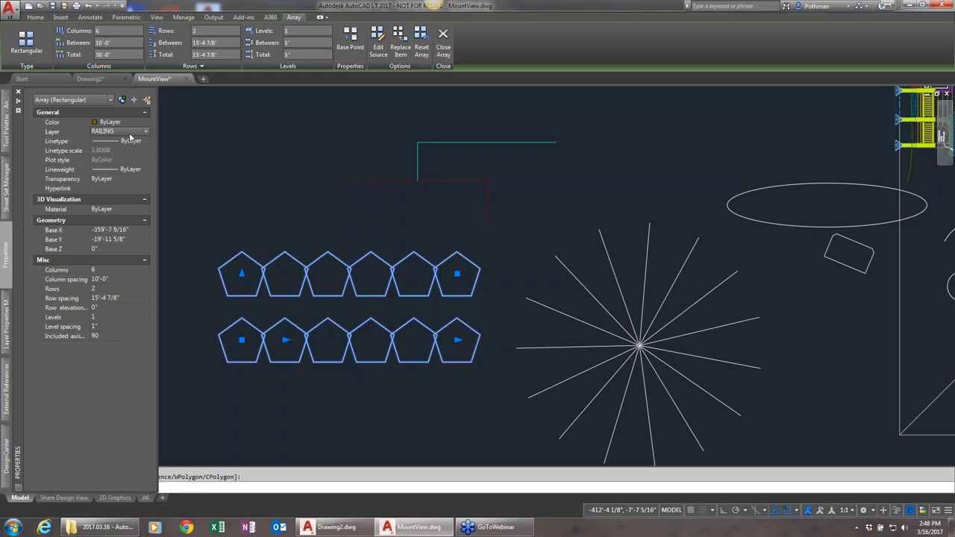
pyautogui.click(145, 132)
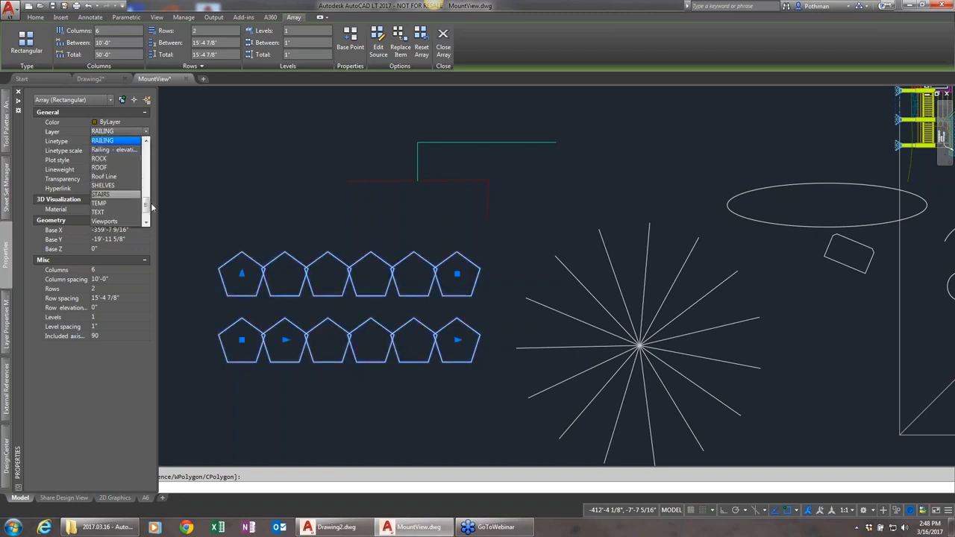
pyautogui.moveTo(147, 207); pyautogui.dragTo(152, 167)
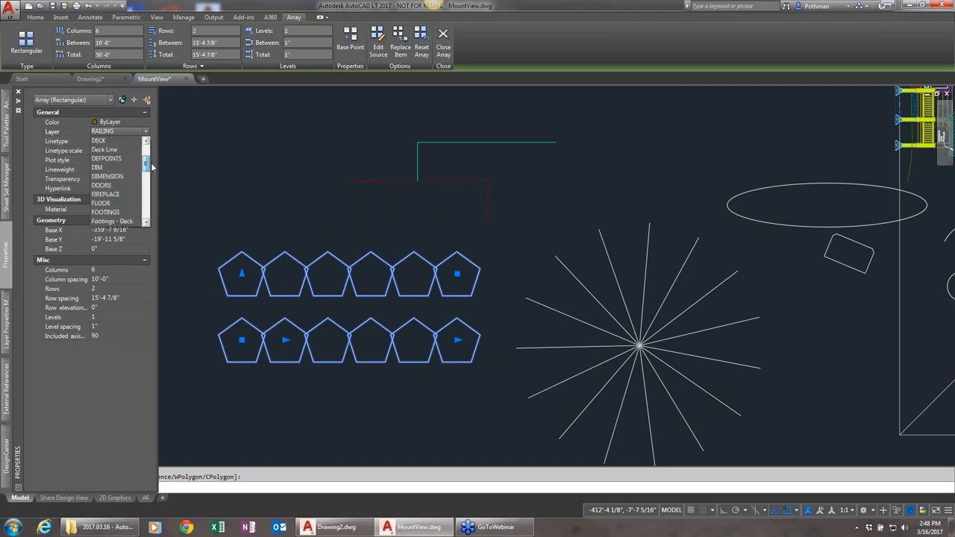
pyautogui.click(112, 152)
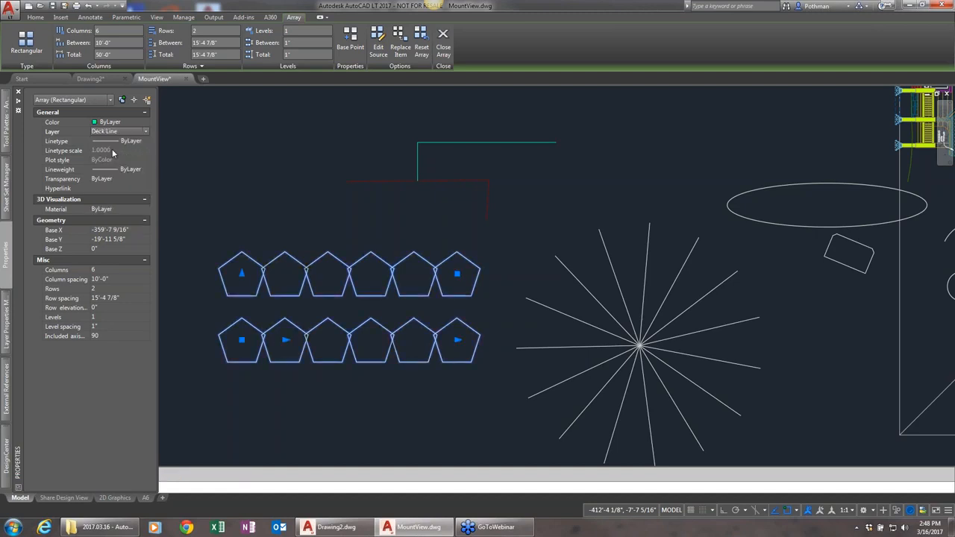
pyautogui.press('Escape')
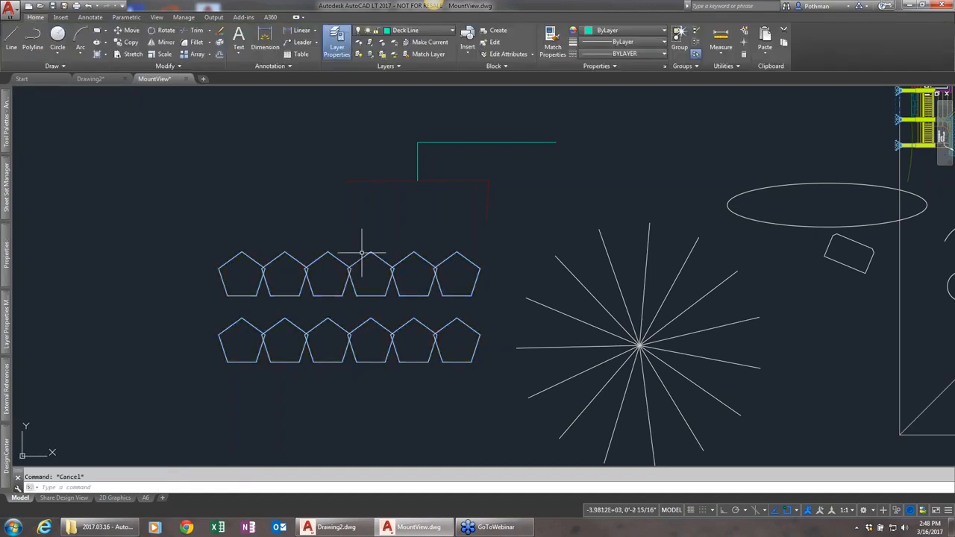
pyautogui.click(362, 257)
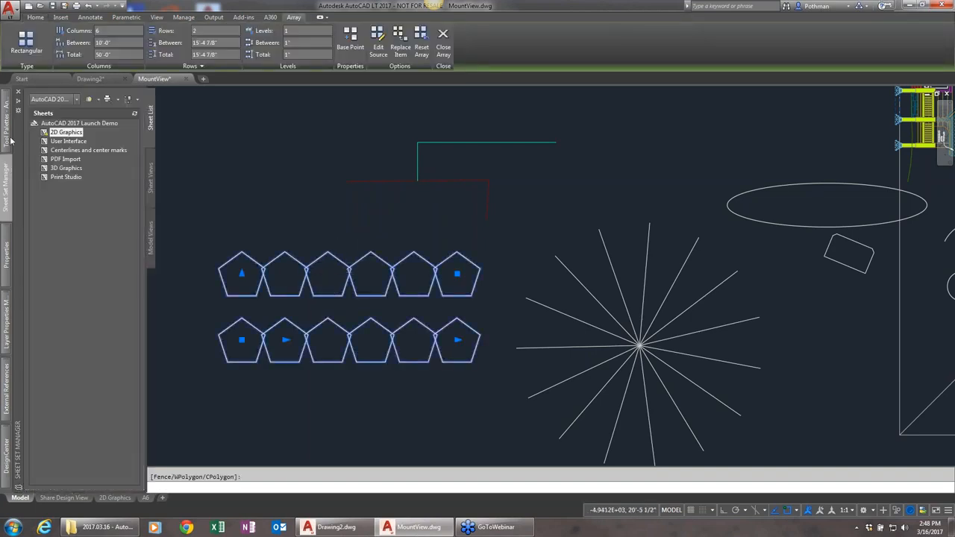
pyautogui.moveTo(7, 275)
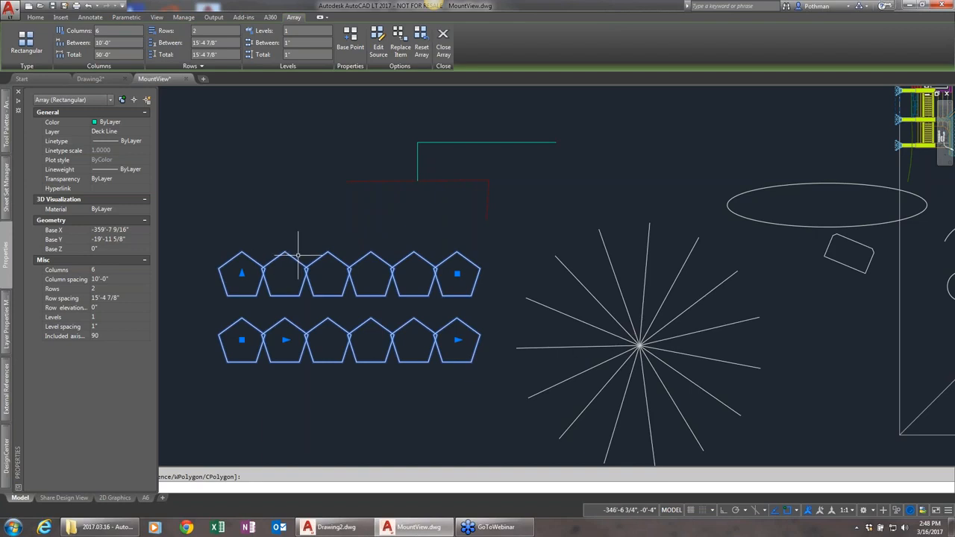
pyautogui.press('Escape')
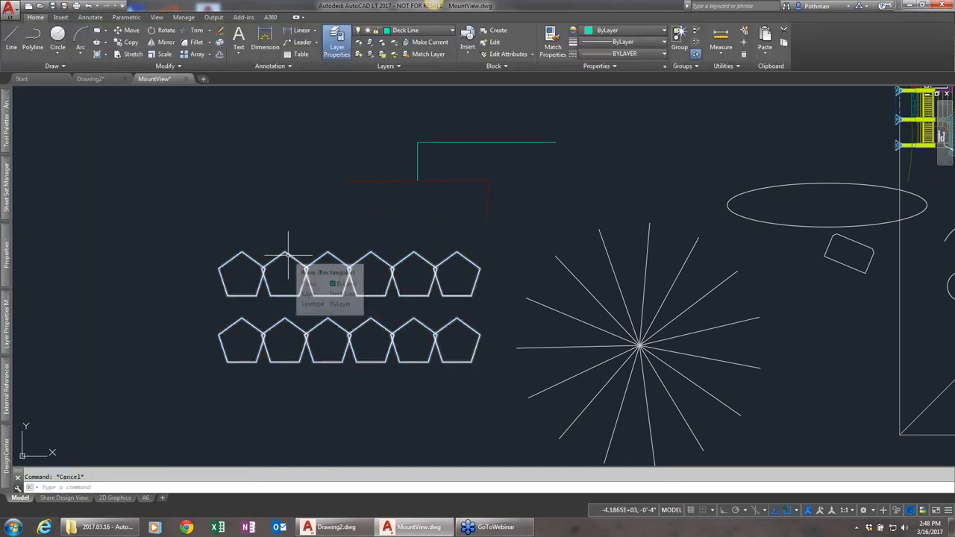
# Step: Assign all four connected line segments above the pentagon array to the WALL layer
pyautogui.scroll(2, 749, 231)
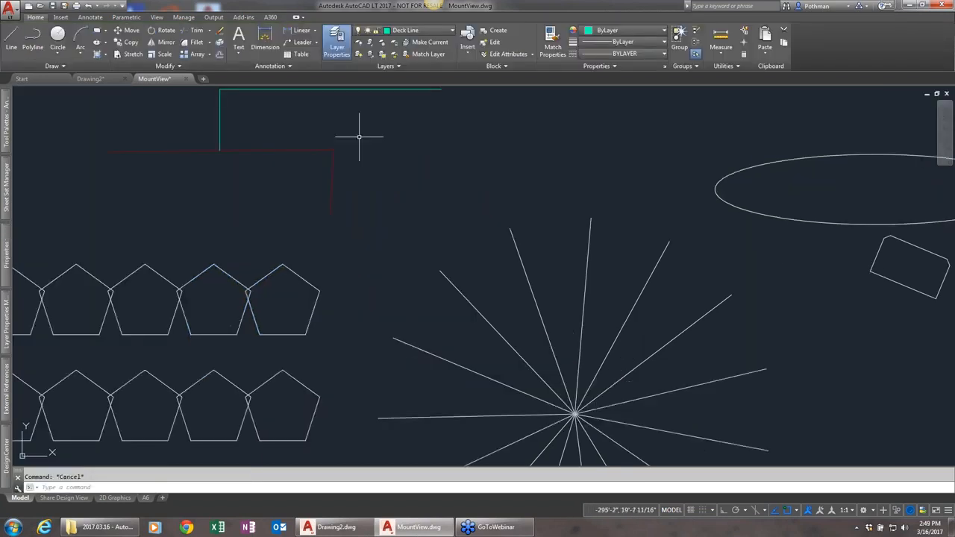
pyautogui.scroll(-2, 351, 224)
pyautogui.click(381, 218)
pyautogui.click(231, 119)
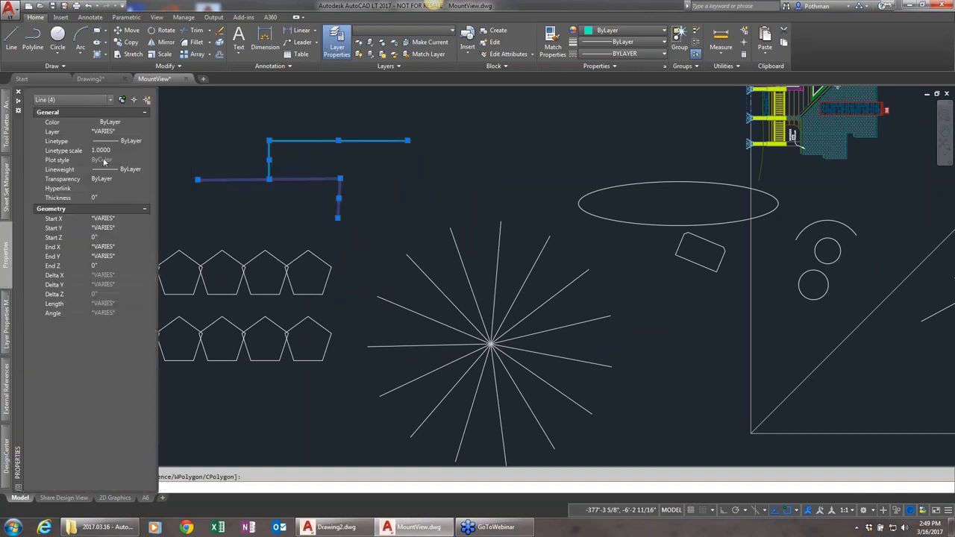
pyautogui.click(147, 132)
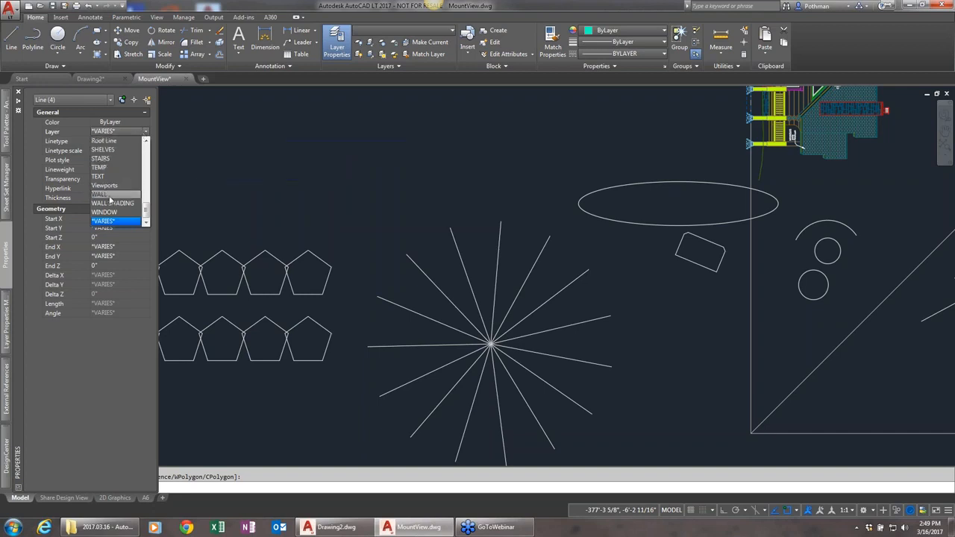
pyautogui.click(111, 195)
pyautogui.press('Escape')
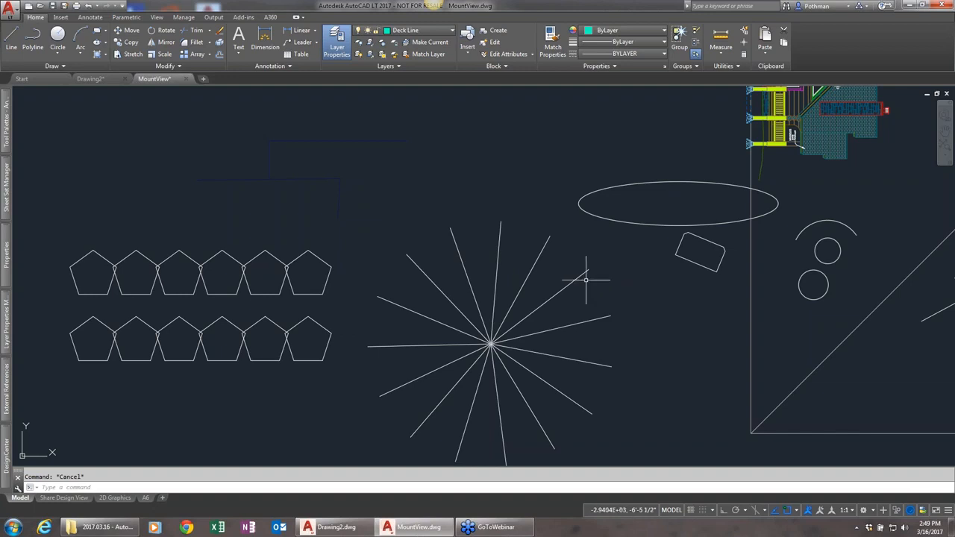
# Step: Draw a short, nearly vertical line starting where horizontal tracking from the short slanted line's upper endpoint meets the 126° extension of the neighbouring diagonal line
pyautogui.moveTo(582, 272)
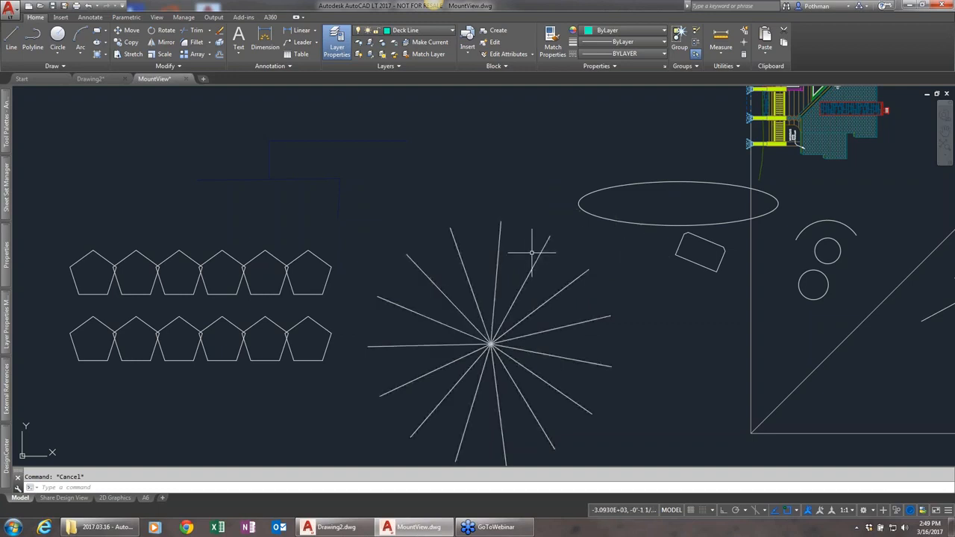
pyautogui.write('l')
pyautogui.press('Return')
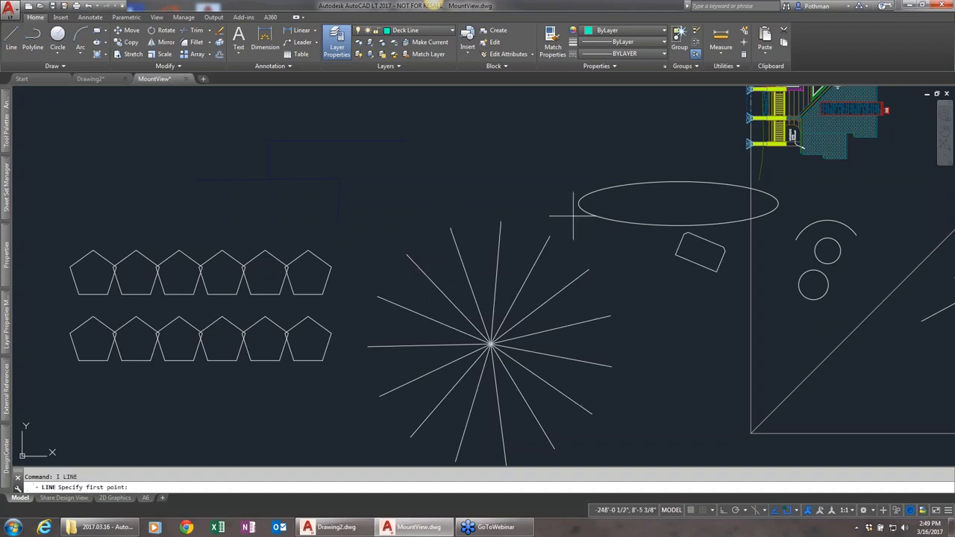
pyautogui.scroll(-2, 463, 241)
pyautogui.moveTo(587, 271); pyautogui.dragTo(394, 251, button='middle')
pyautogui.scroll(5, 473, 273)
pyautogui.scroll(3, 591, 301)
pyautogui.scroll(-3, 591, 301)
pyautogui.scroll(-2, 662, 340)
pyautogui.moveTo(665, 341); pyautogui.dragTo(520, 321, button='middle')
pyautogui.scroll(-4, 522, 319)
pyautogui.scroll(2, 526, 317)
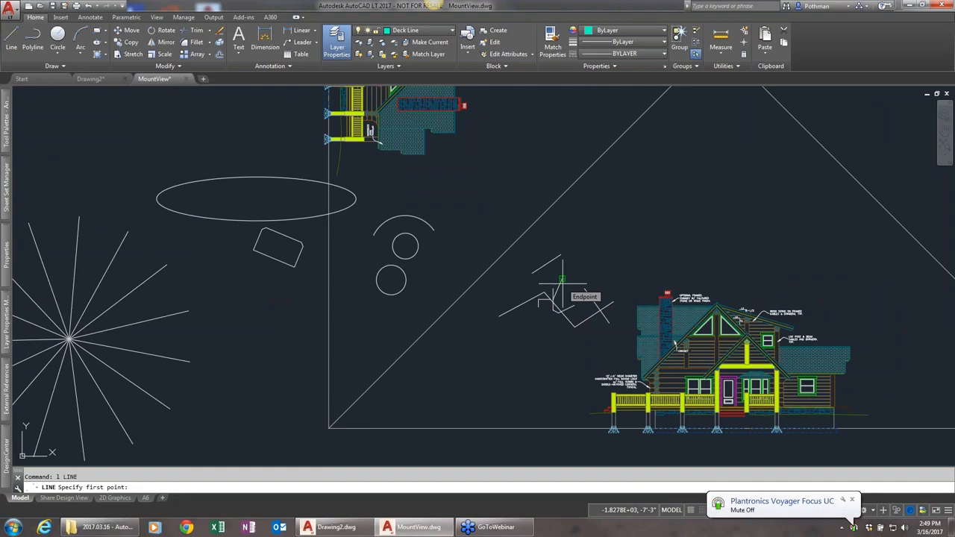
pyautogui.scroll(-4, 567, 275)
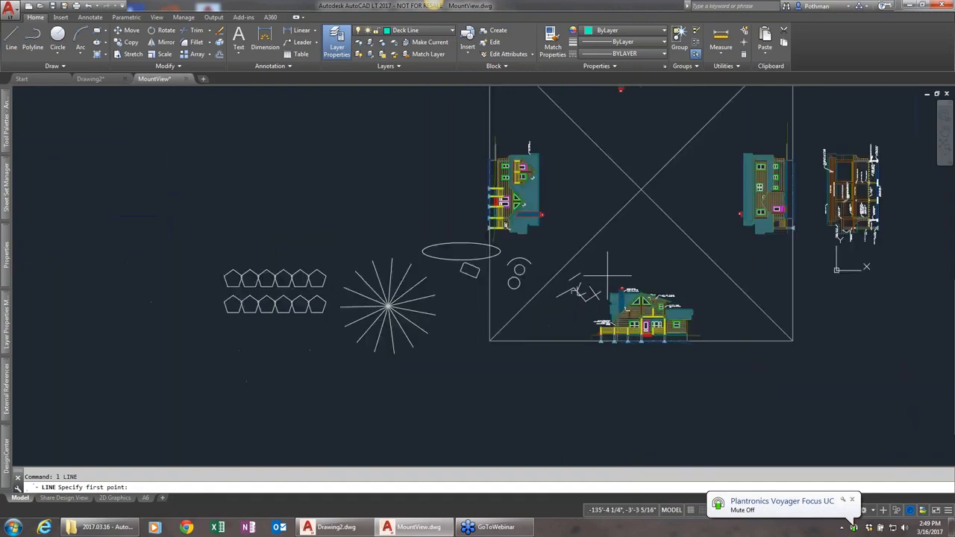
pyautogui.scroll(8, 607, 276)
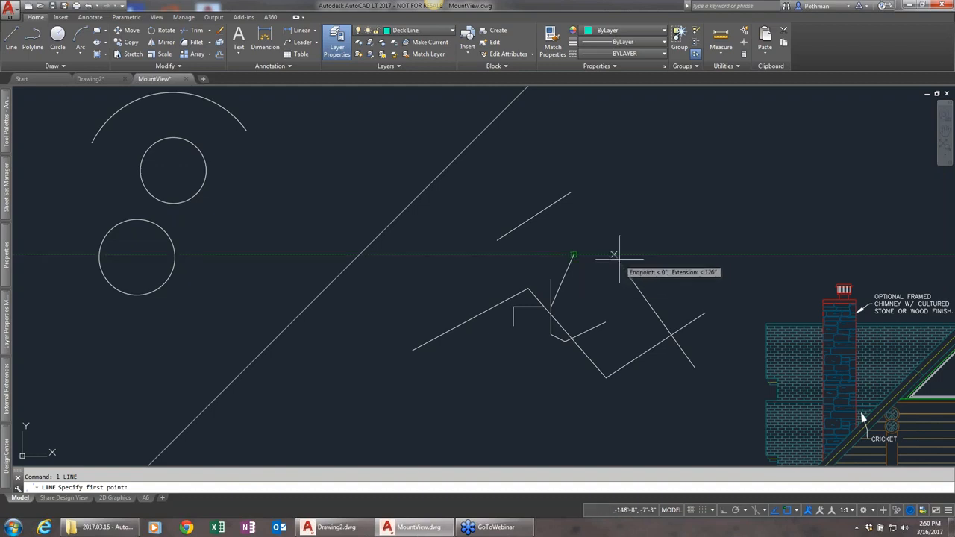
pyautogui.scroll(3, 619, 261)
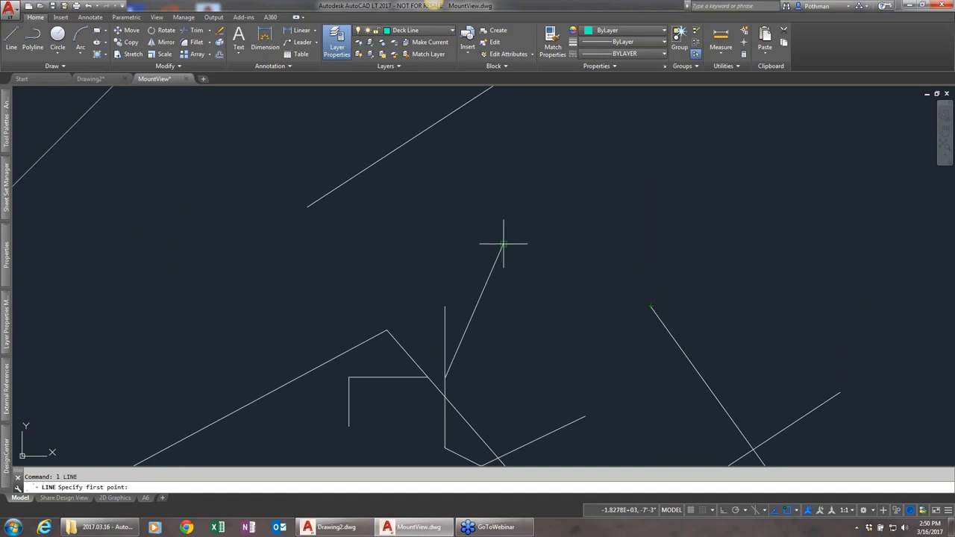
pyautogui.click(605, 243)
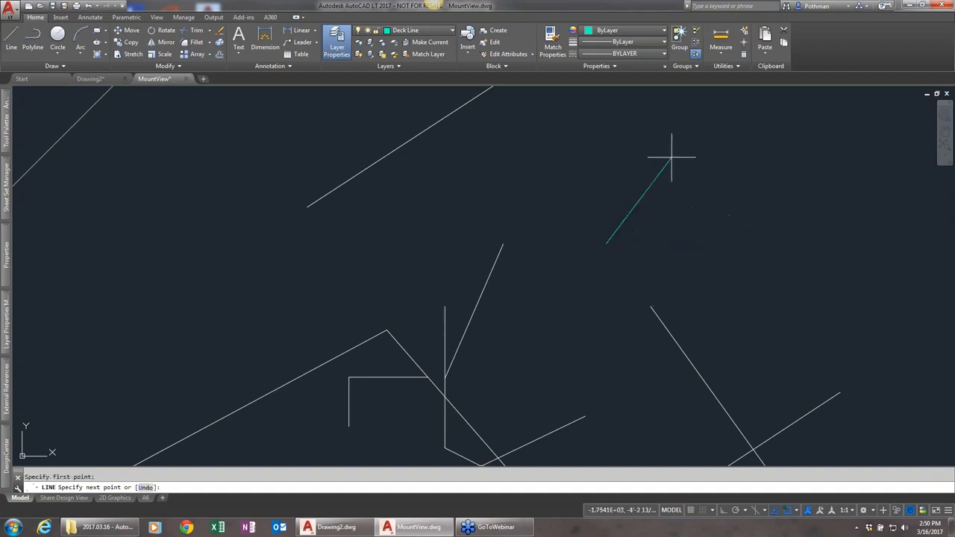
pyautogui.click(615, 155)
pyautogui.press('Return')
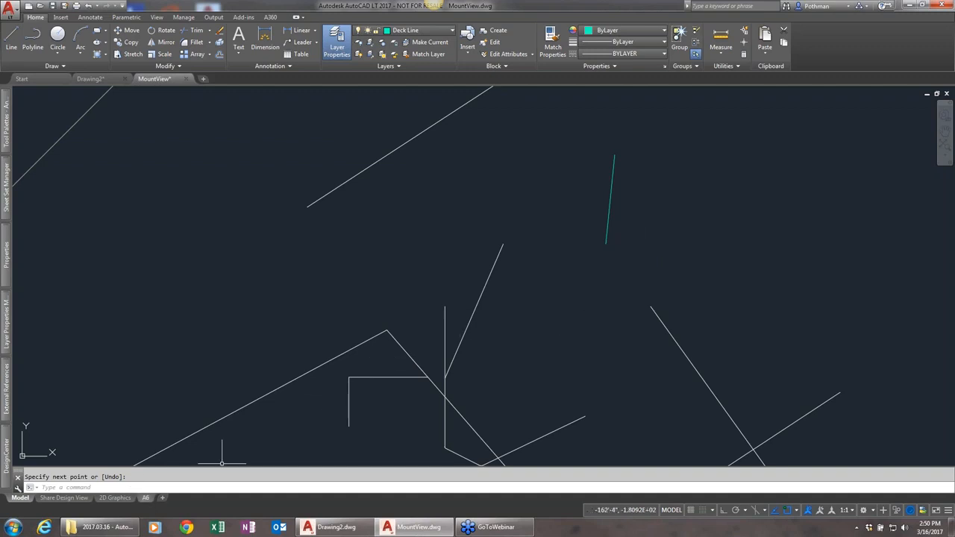
# Step: Open the Share Design View layout and create a small rectangular viewport with MVIEW in the empty area beside the sheet
pyautogui.click(83, 499)
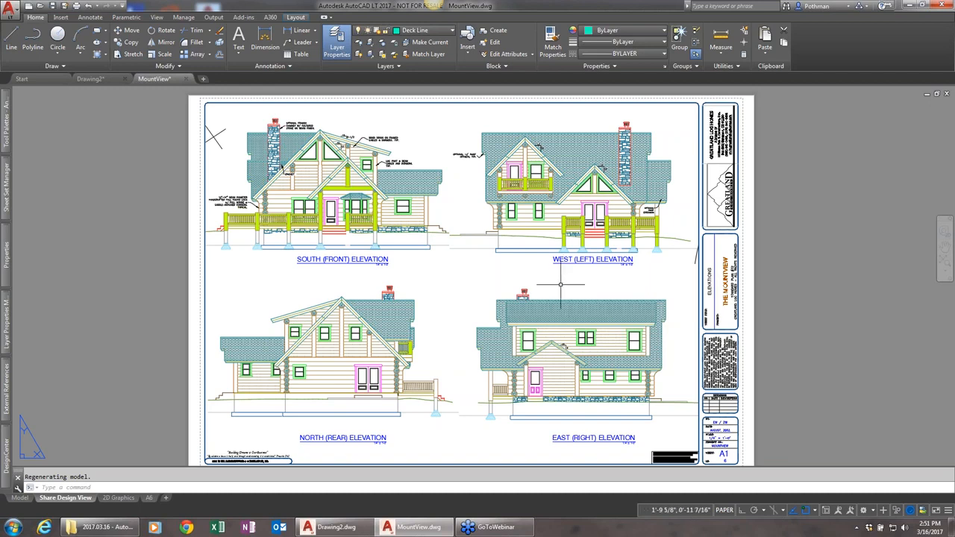
pyautogui.write('mi')
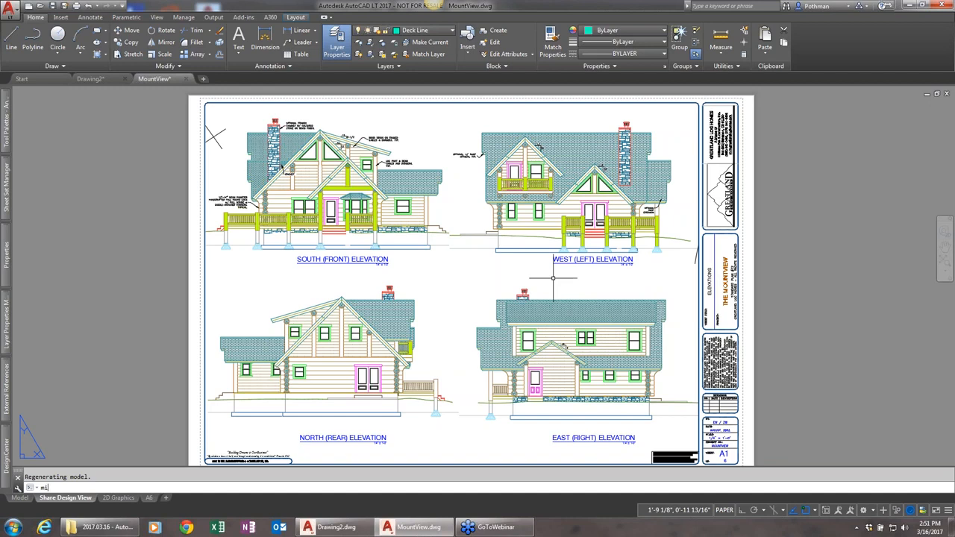
pyautogui.press('BackSpace')
pyautogui.press('BackSpace')
pyautogui.write('vi')
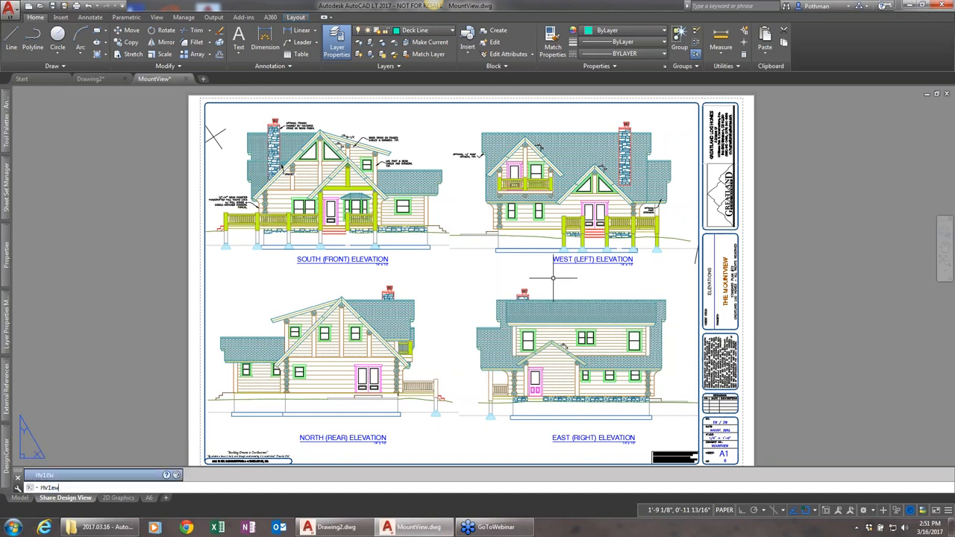
pyautogui.press('Return')
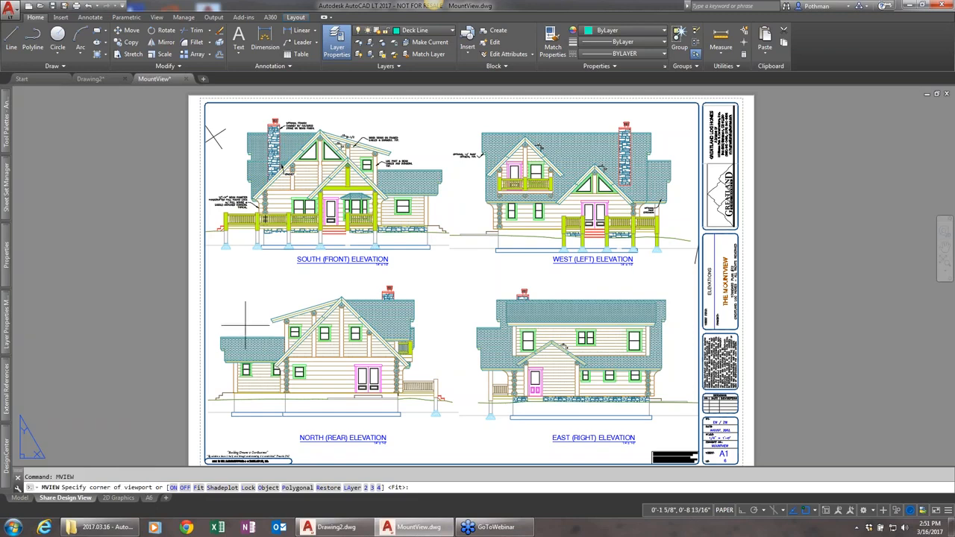
pyautogui.click(75, 317)
pyautogui.click(159, 222)
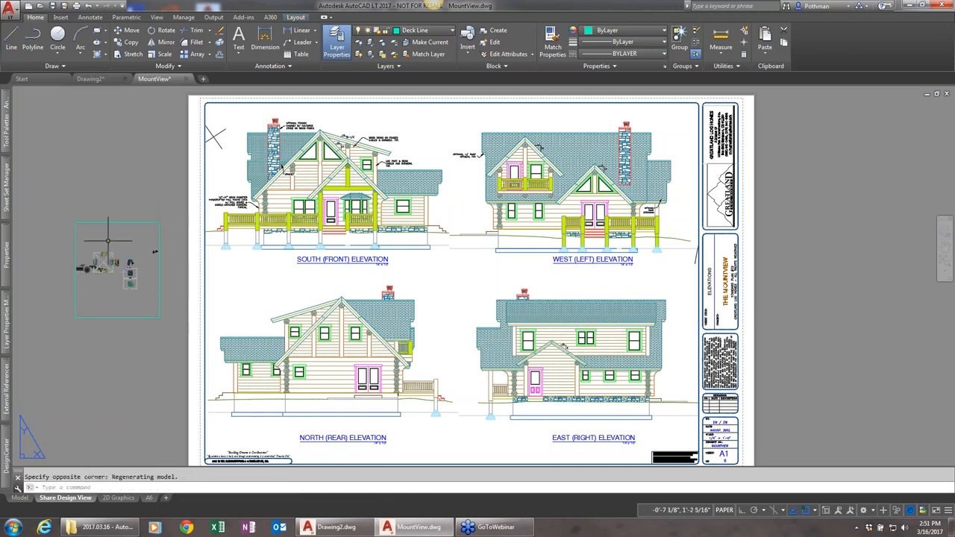
# Step: Delete the small viewport in the empty area beside the elevations sheet
pyautogui.scroll(2, 97, 270)
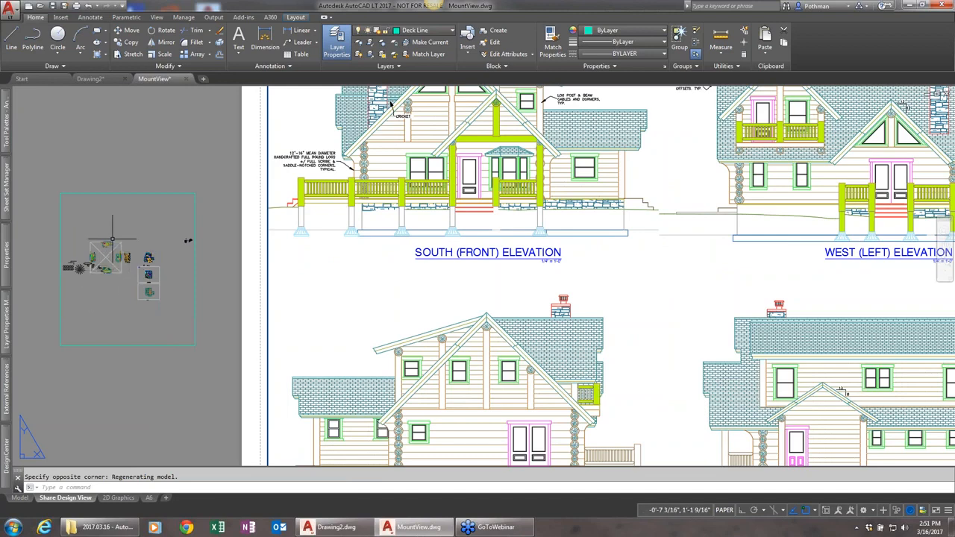
pyautogui.scroll(2, 112, 239)
pyautogui.click(250, 157)
pyautogui.click(216, 188)
pyautogui.press('Delete')
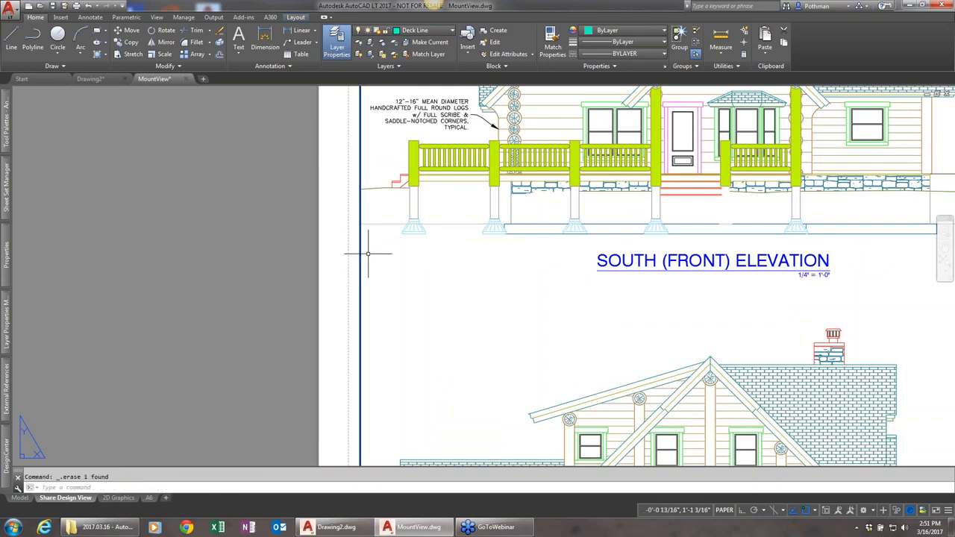
pyautogui.scroll(-5, 368, 254)
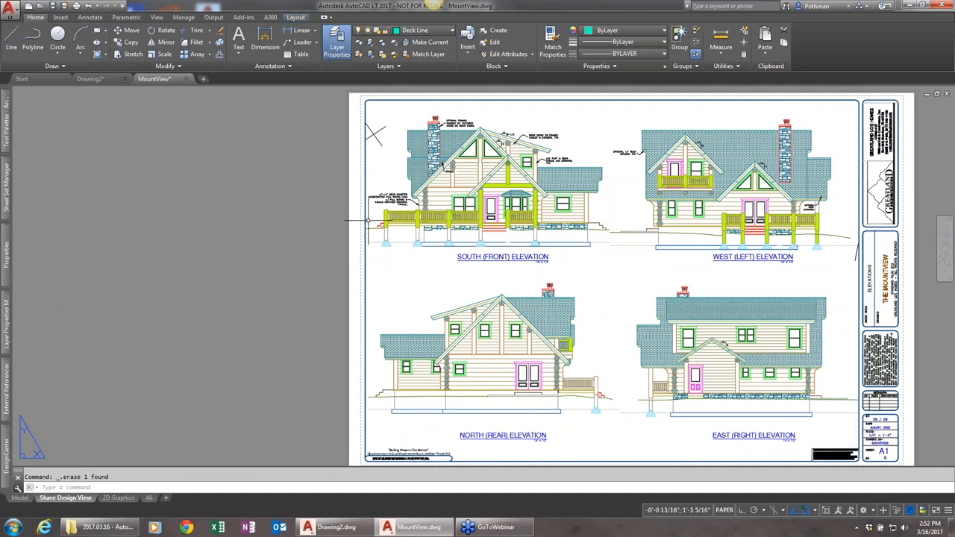
# Step: Examine the properties of the title block on the Share Design View layout
pyautogui.click(396, 99)
pyautogui.click(392, 102)
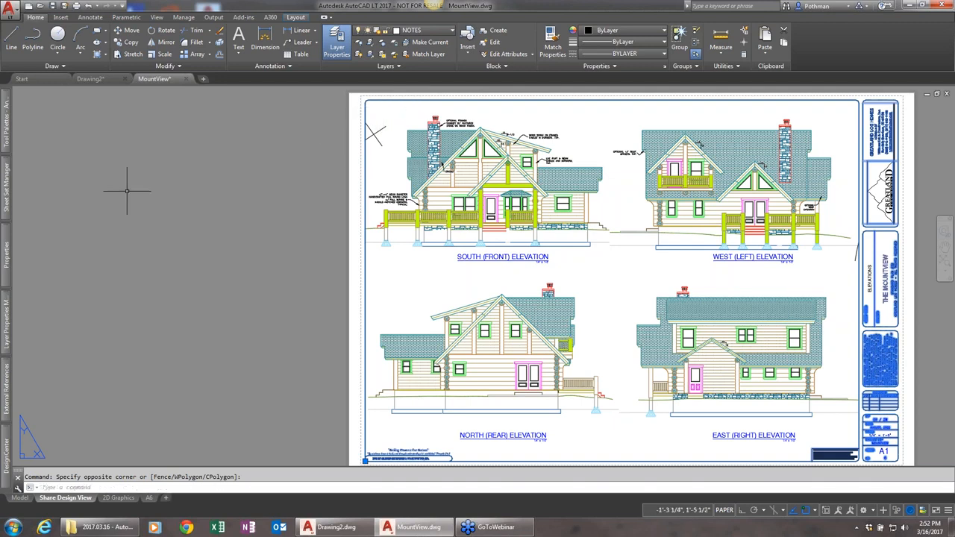
pyautogui.moveTo(13, 257)
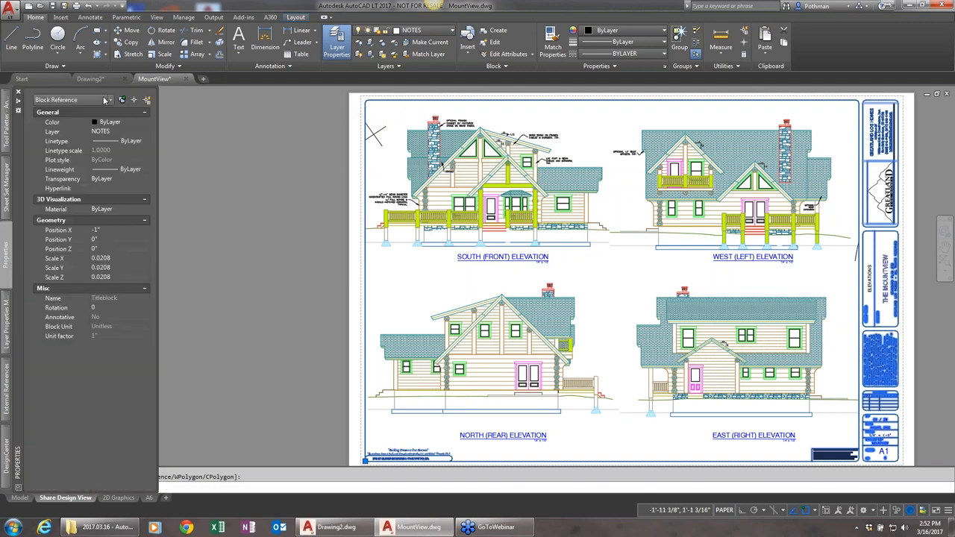
pyautogui.press('Escape')
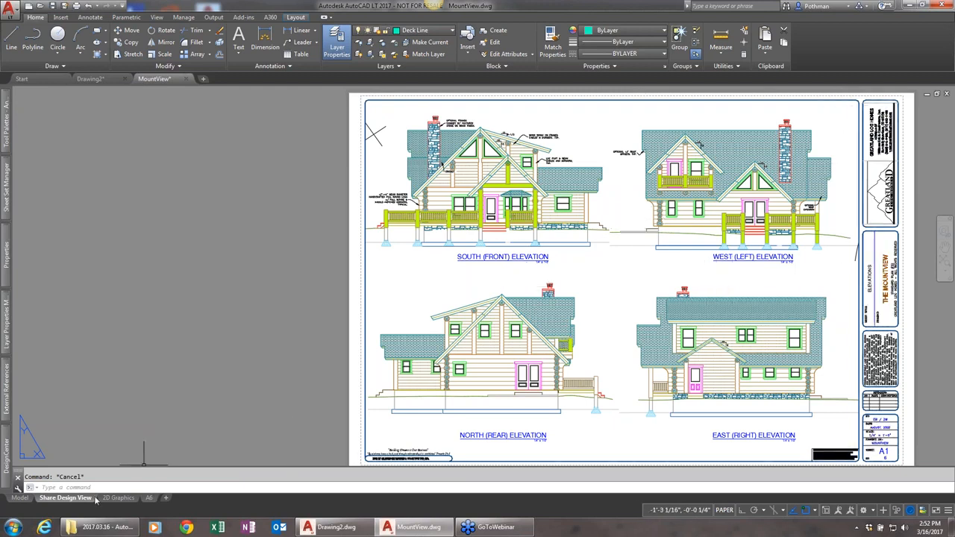
# Step: Add a new layout to the drawing and delete its default viewport
pyautogui.click(167, 500)
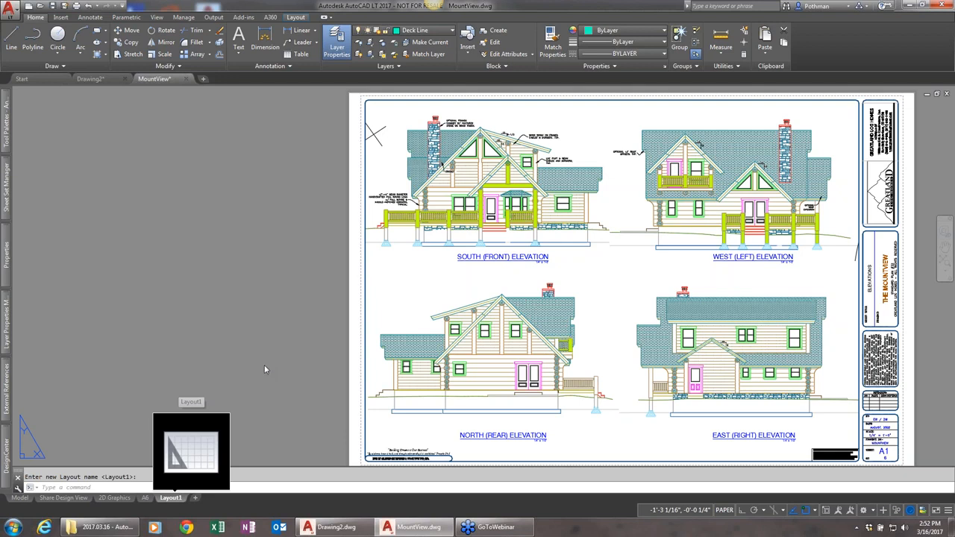
pyautogui.press('Escape')
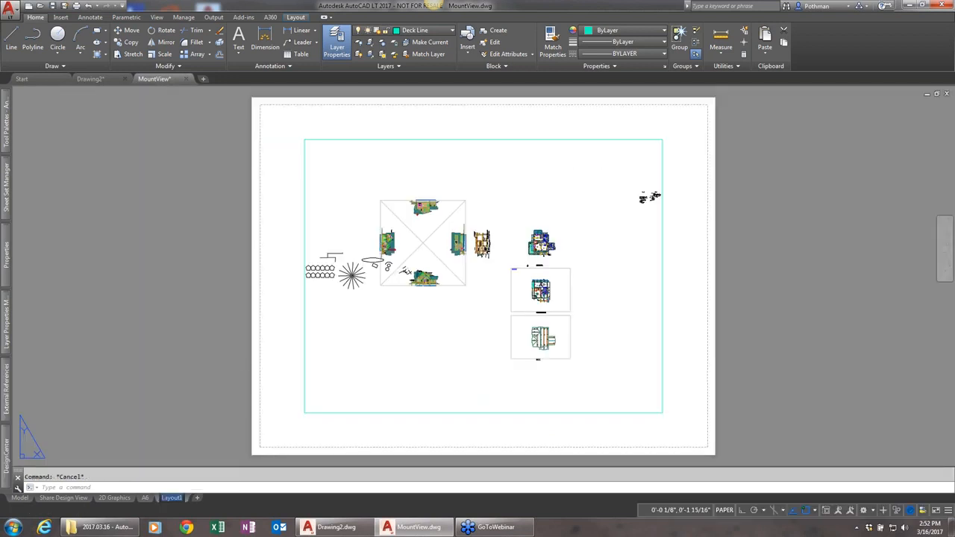
pyautogui.click(686, 371)
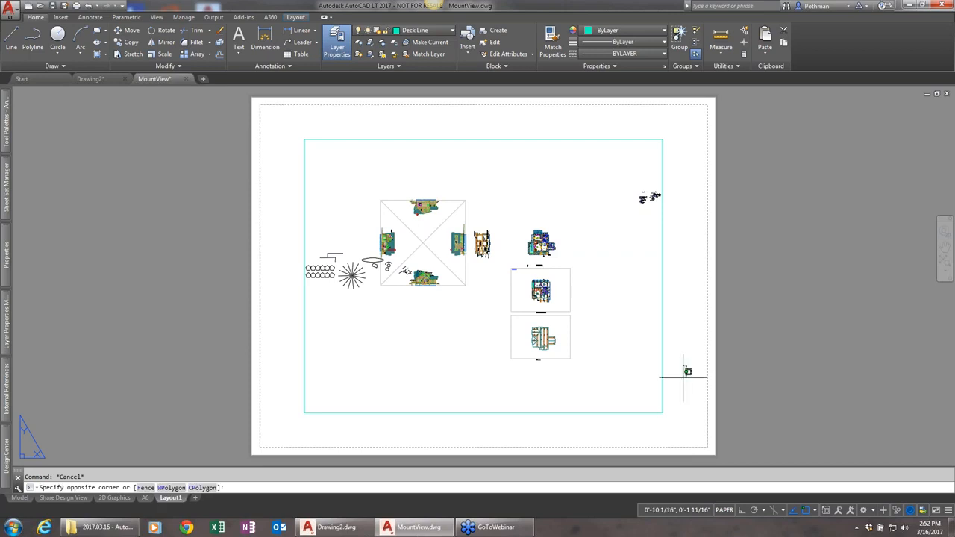
pyautogui.click(616, 326)
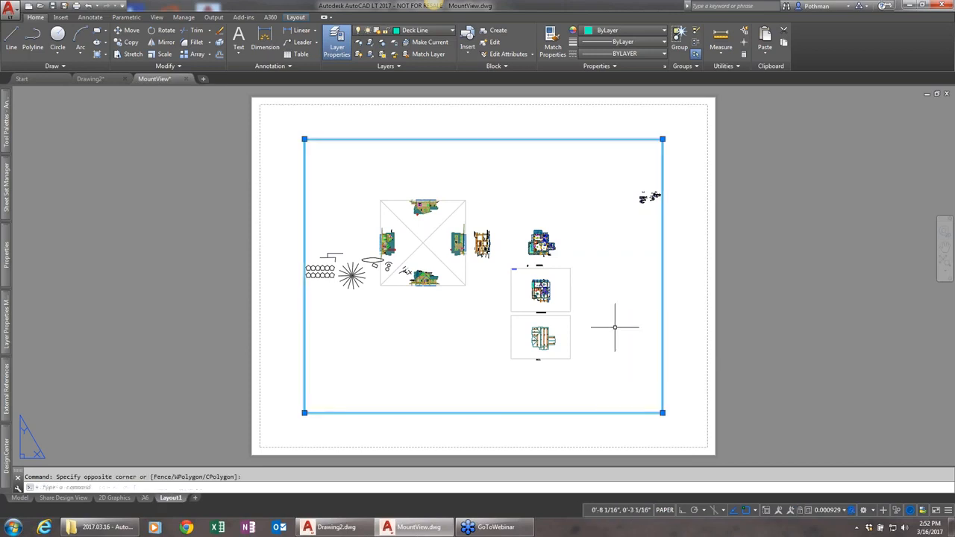
pyautogui.press('Delete')
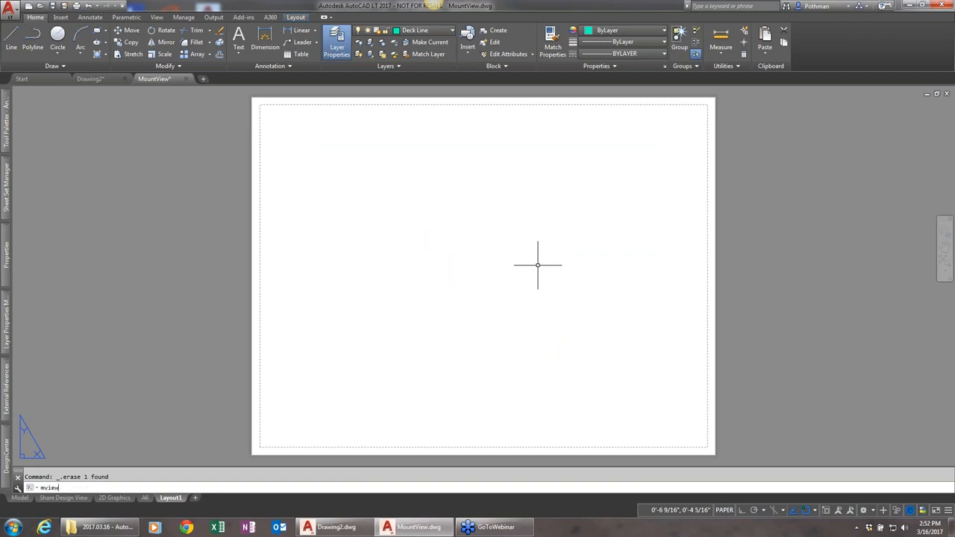
# Step: Create a rectangular viewport about 9 1/4" wide and 7 15/16" high with MVIEW, leaving a free strip along the sheet's right side
pyautogui.write('mview')
pyautogui.press('Return')
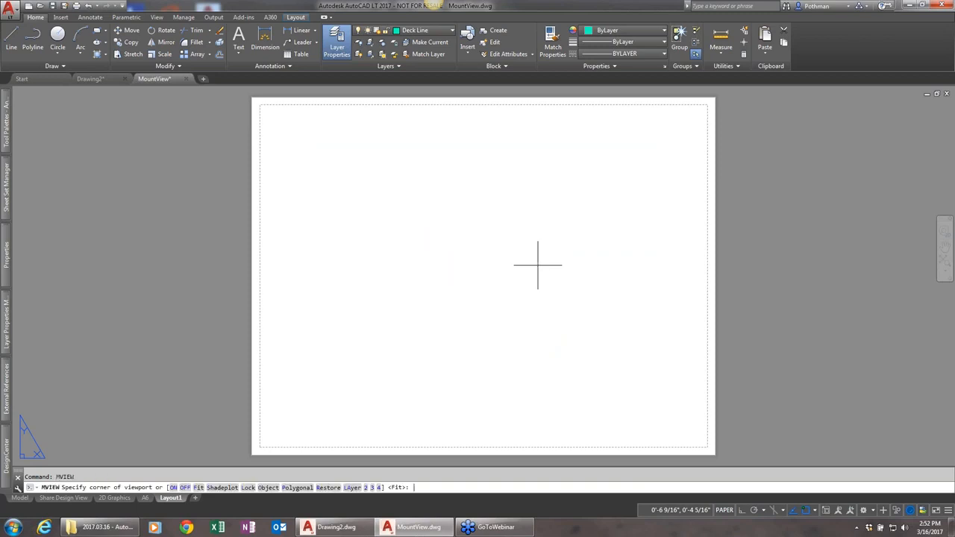
pyautogui.click(263, 444)
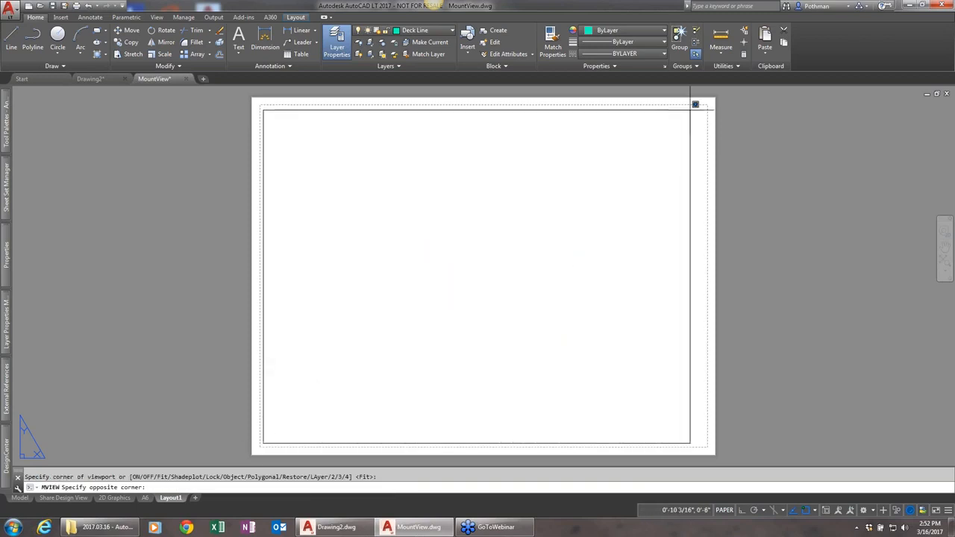
pyautogui.click(655, 110)
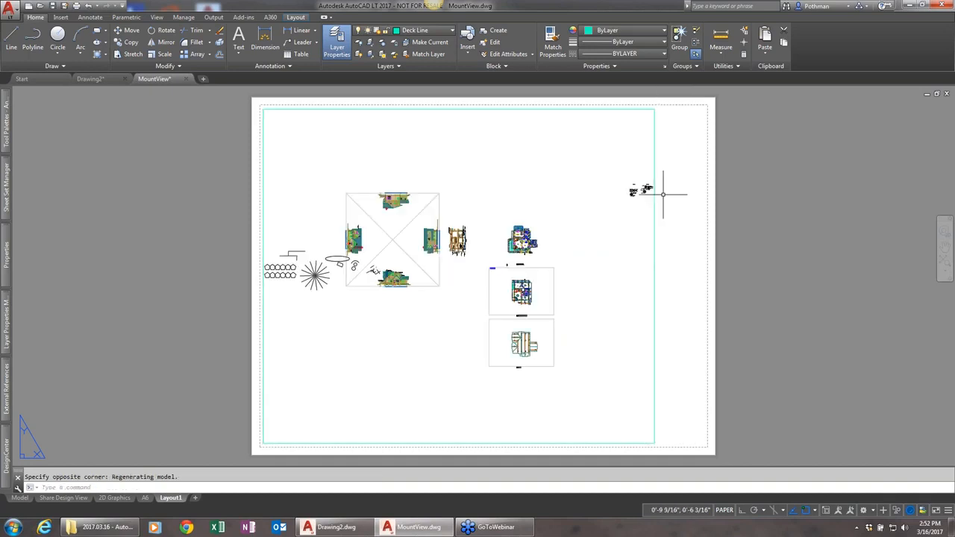
# Step: Try scales of 1/4" = 1'-0" and 1/8" = 1'-0" on the new viewport
pyautogui.click(668, 334)
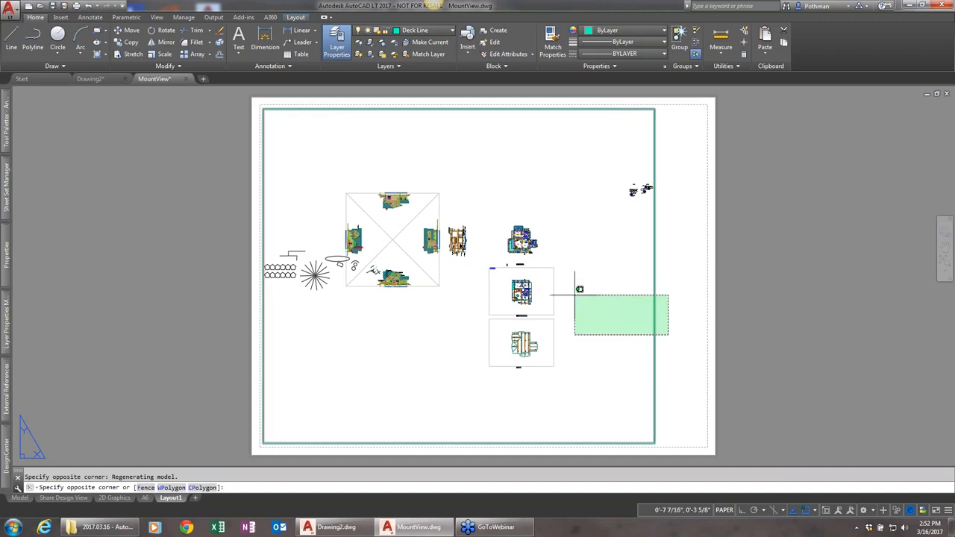
pyautogui.click(580, 292)
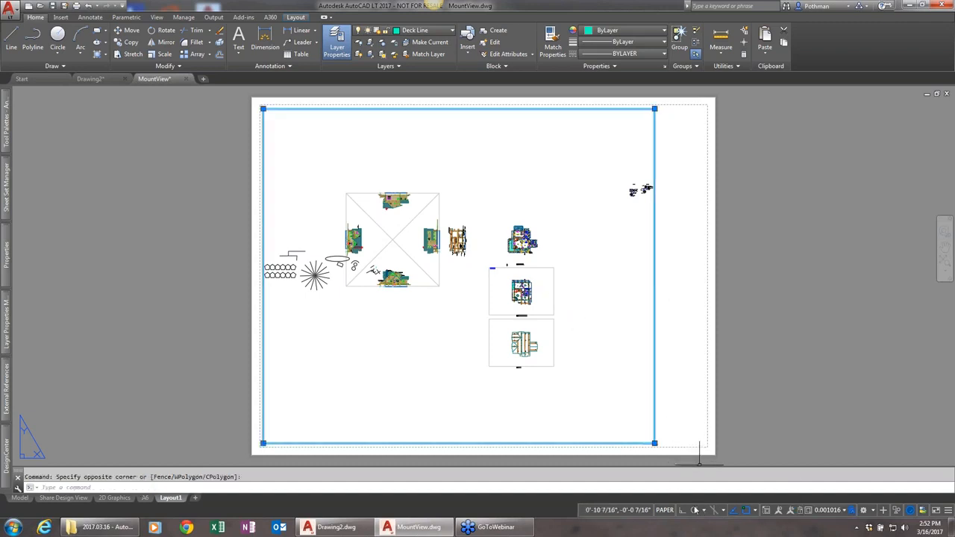
pyautogui.click(844, 510)
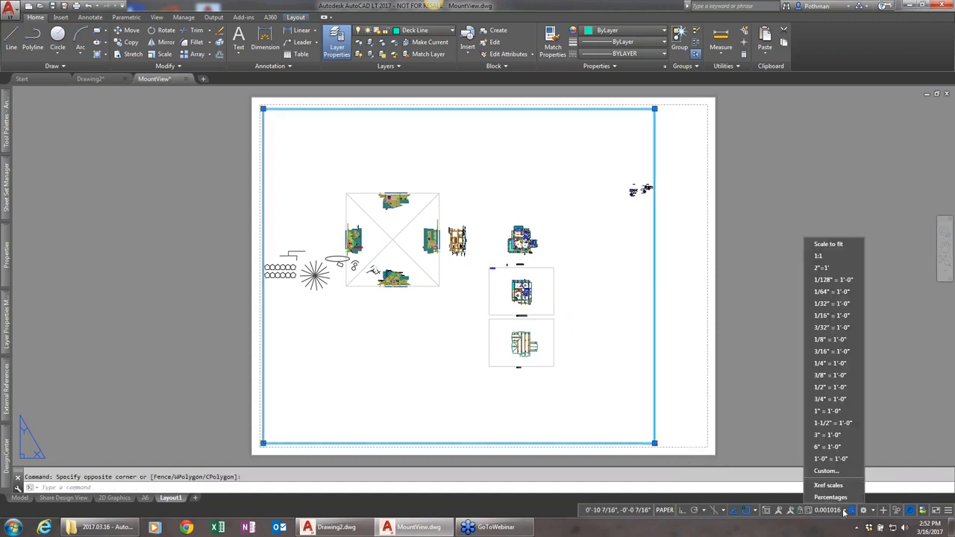
pyautogui.click(842, 364)
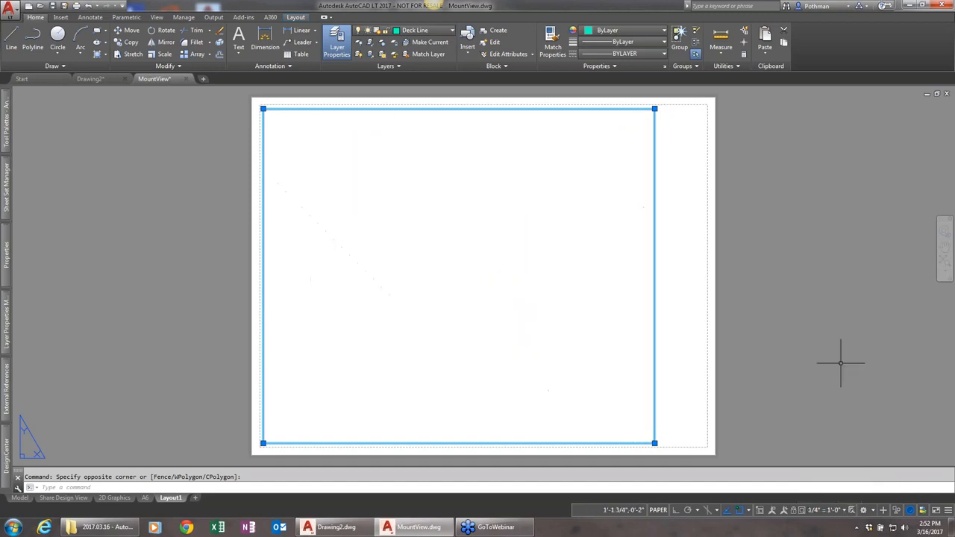
pyautogui.click(846, 512)
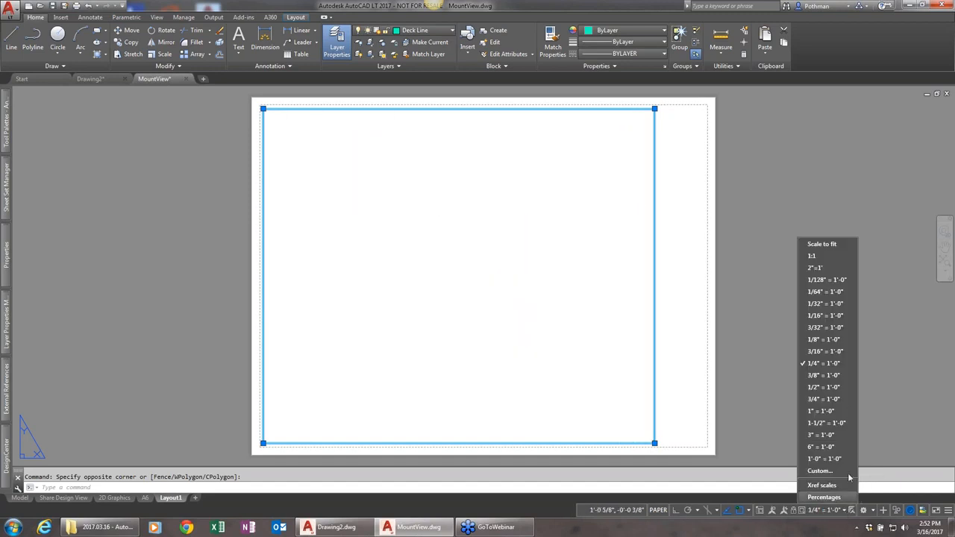
pyautogui.click(829, 344)
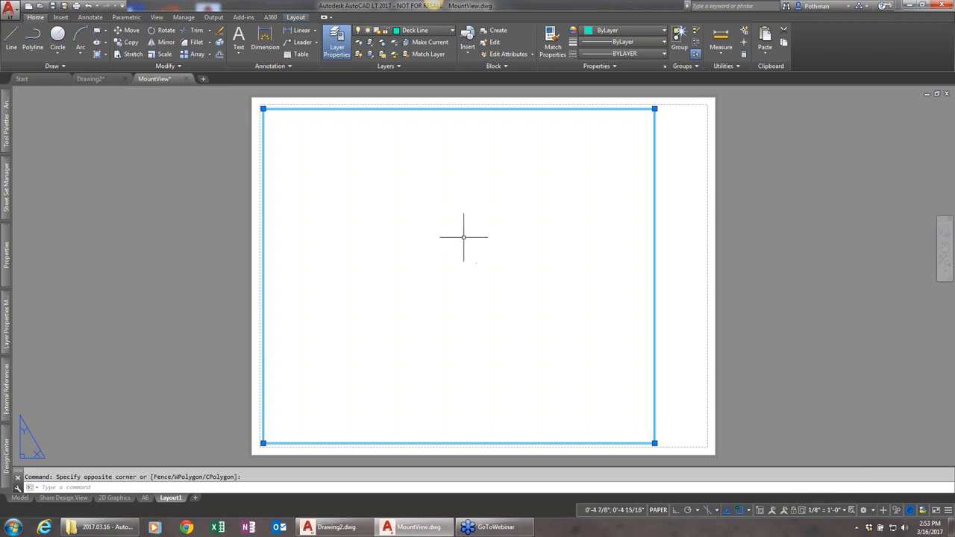
# Step: Frame the sideways east elevation inside the viewport at a scale of 1/8" = 1'-0" and return to paper space
pyautogui.scroll(-3, 440, 230)
pyautogui.scroll(3, 441, 230)
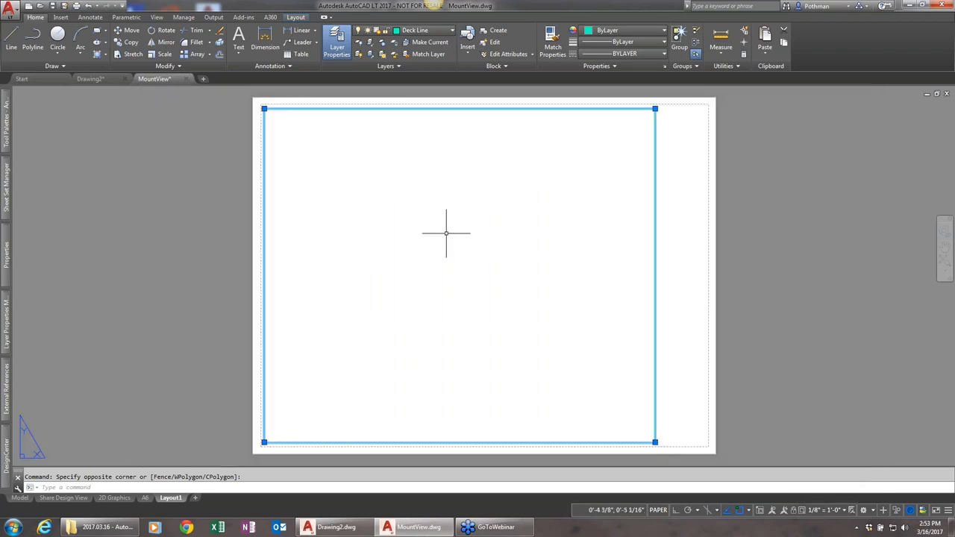
pyautogui.doubleClick(447, 232)
pyautogui.scroll(-2, 447, 233)
pyautogui.scroll(3, 448, 234)
pyautogui.scroll(-5, 447, 234)
pyautogui.moveTo(420, 175)
pyautogui.mouseDown(button='middle')
pyautogui.moveTo(419, 274)
pyautogui.moveTo(493, 326)
pyautogui.moveTo(546, 346)
pyautogui.mouseUp(button='middle')
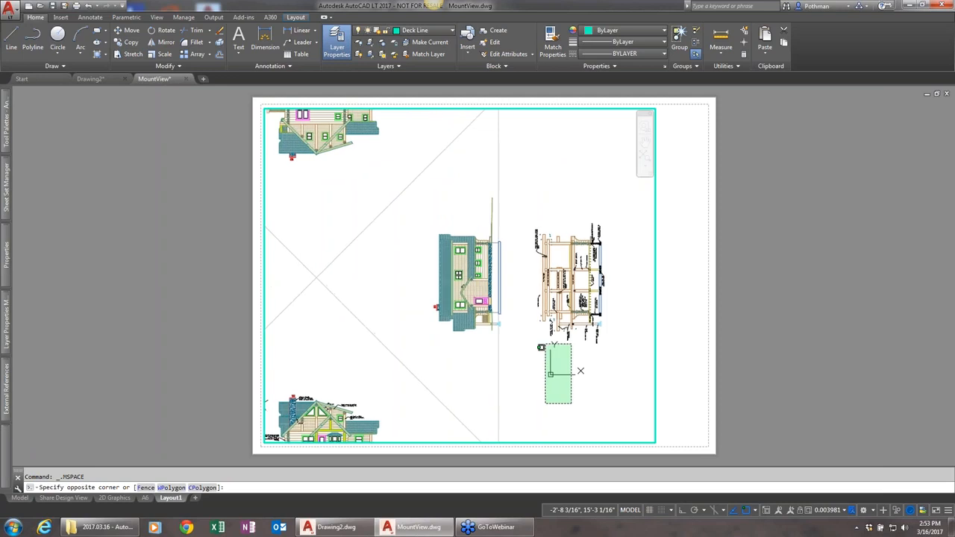
pyautogui.press('Escape')
pyautogui.scroll(1, 470, 287)
pyautogui.scroll(-1, 470, 287)
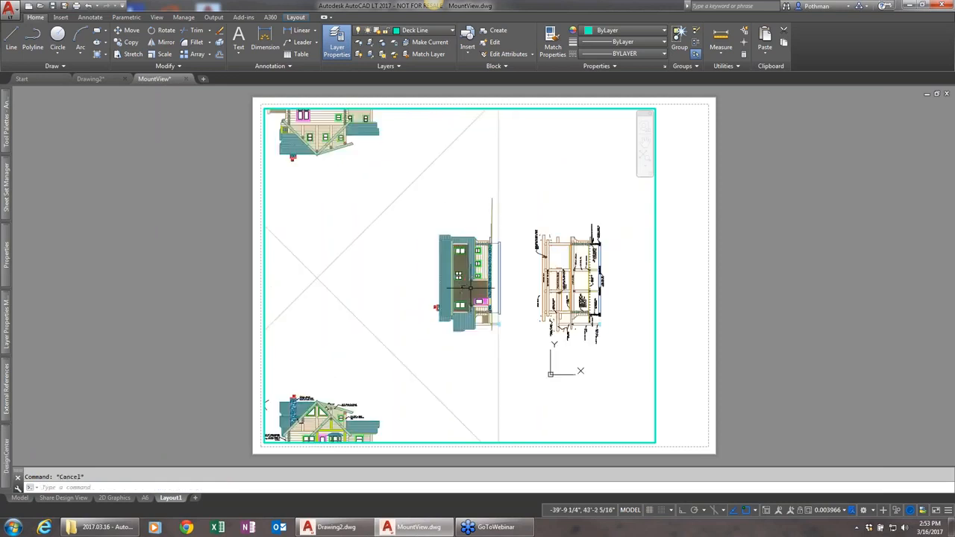
pyautogui.click(843, 510)
pyautogui.click(836, 341)
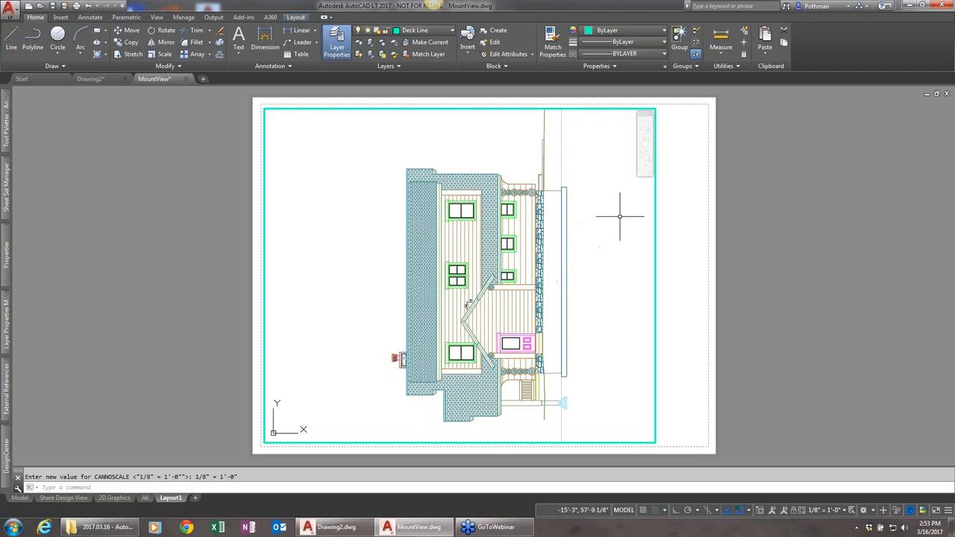
pyautogui.doubleClick(741, 297)
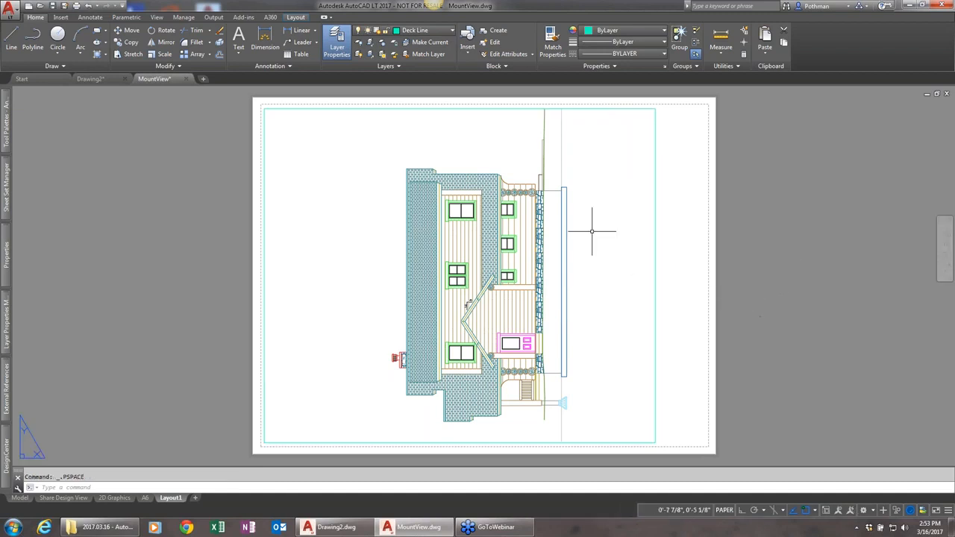
# Step: Compare zooming the sheet in paper space with zooming the model inside the activated viewport
pyautogui.scroll(-8, 709, 273)
pyautogui.scroll(8, 735, 278)
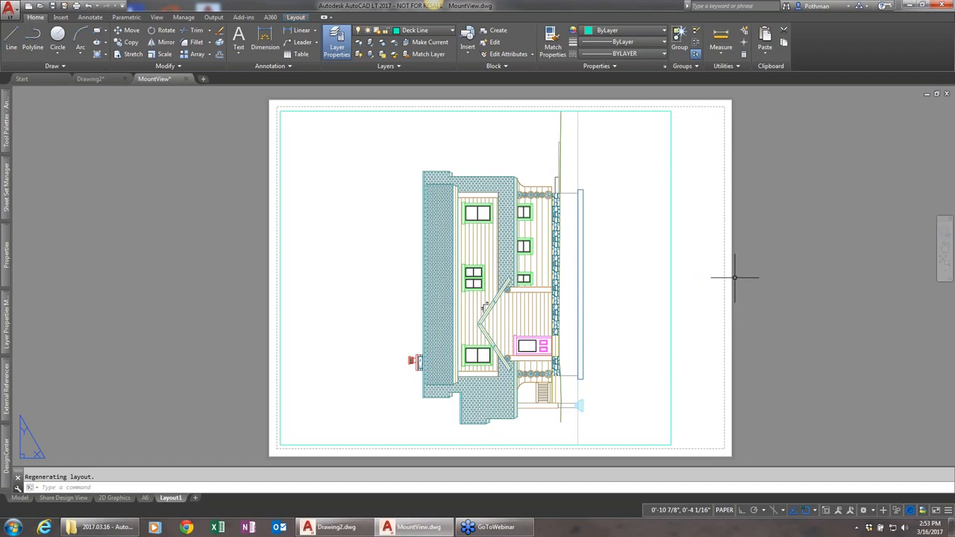
pyautogui.doubleClick(624, 277)
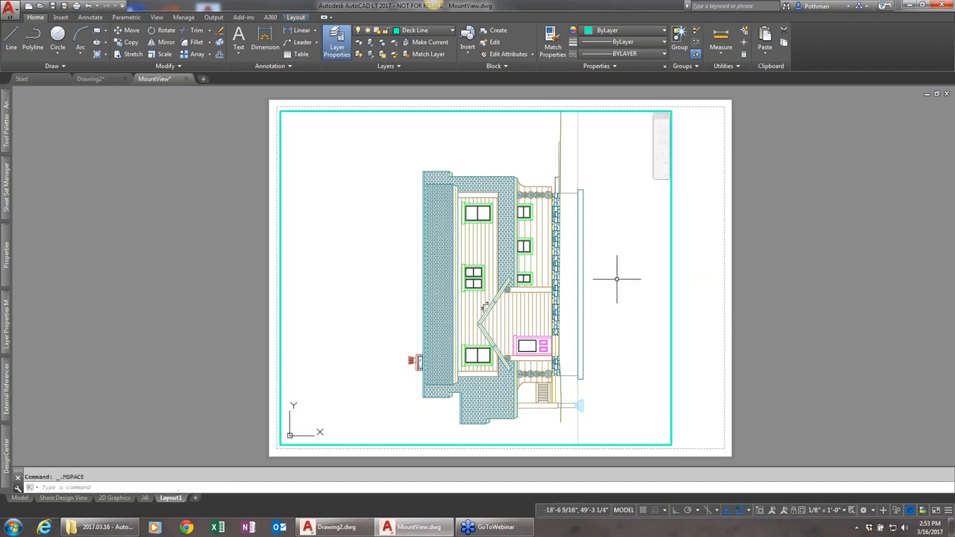
pyautogui.scroll(-5, 617, 279)
pyautogui.scroll(7, 616, 279)
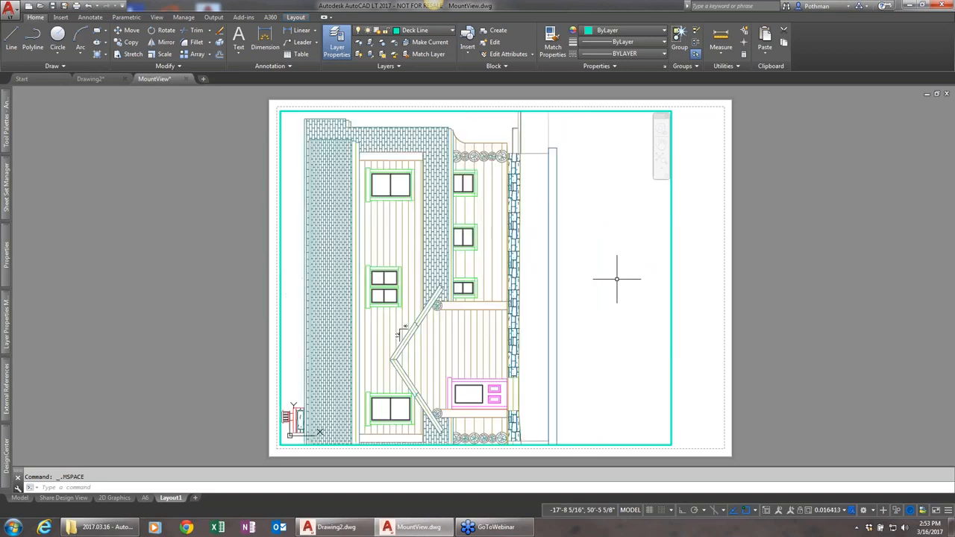
pyautogui.scroll(-2, 616, 279)
pyautogui.scroll(7, 634, 299)
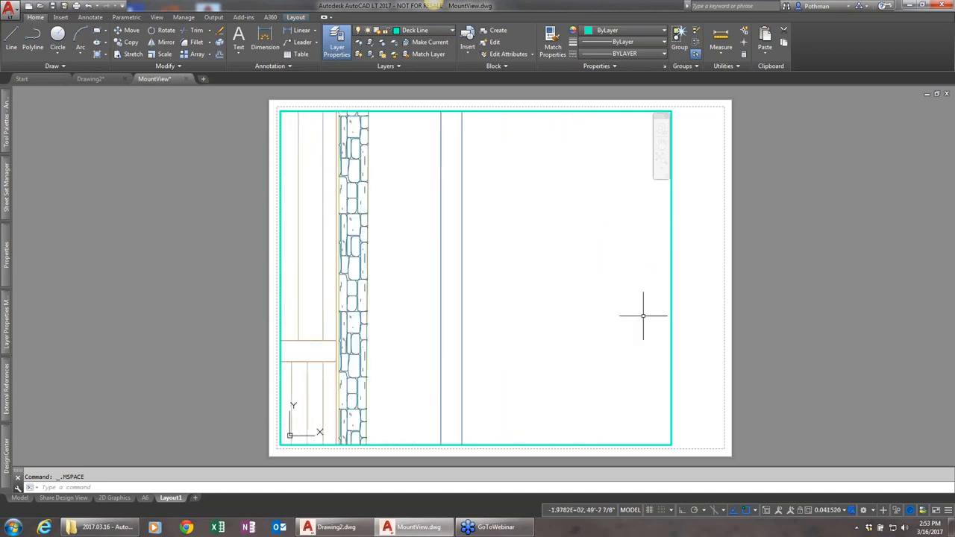
pyautogui.scroll(-6, 480, 305)
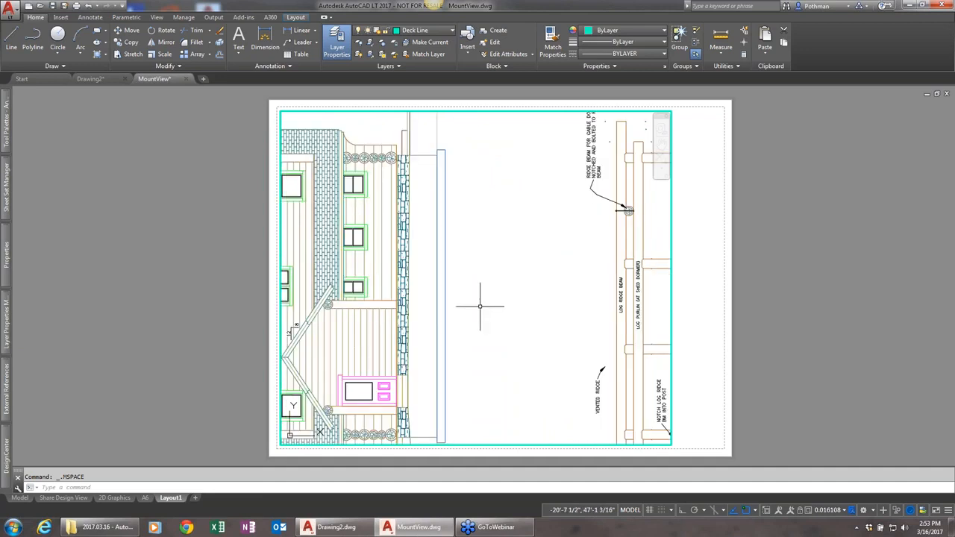
pyautogui.scroll(-2, 480, 305)
pyautogui.scroll(-2, 481, 307)
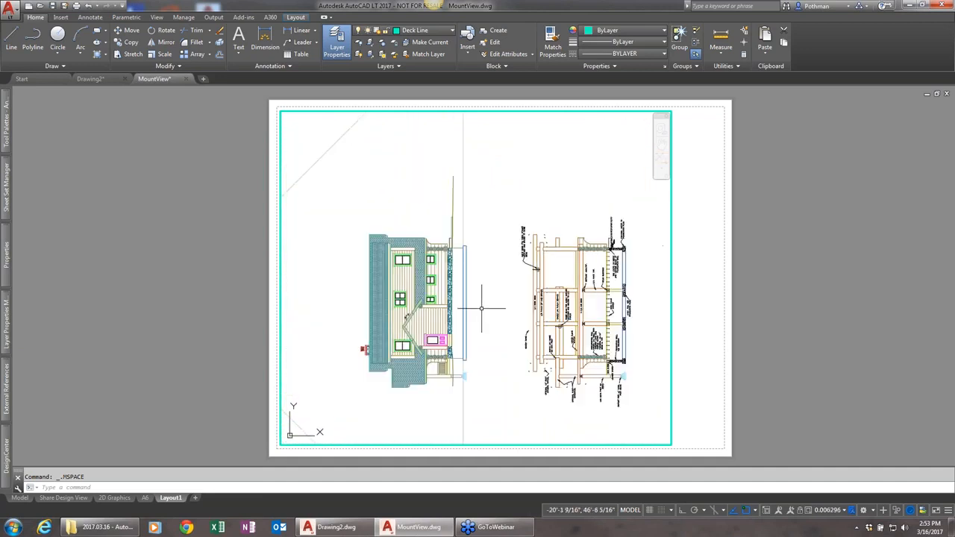
# Step: Set the viewport scale to 1/8" = 1'-0", pan the east elevation back to the middle, and return to paper space
pyautogui.click(845, 511)
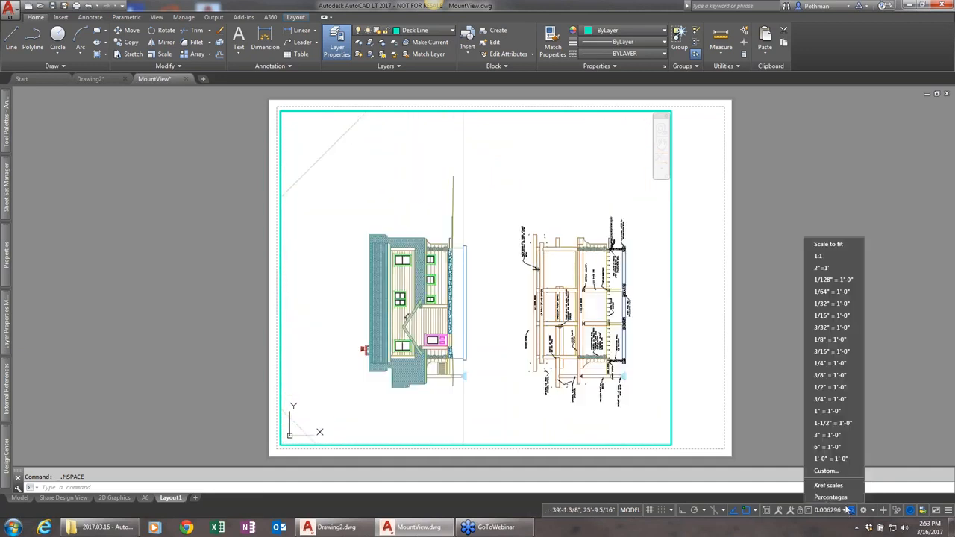
pyautogui.click(830, 343)
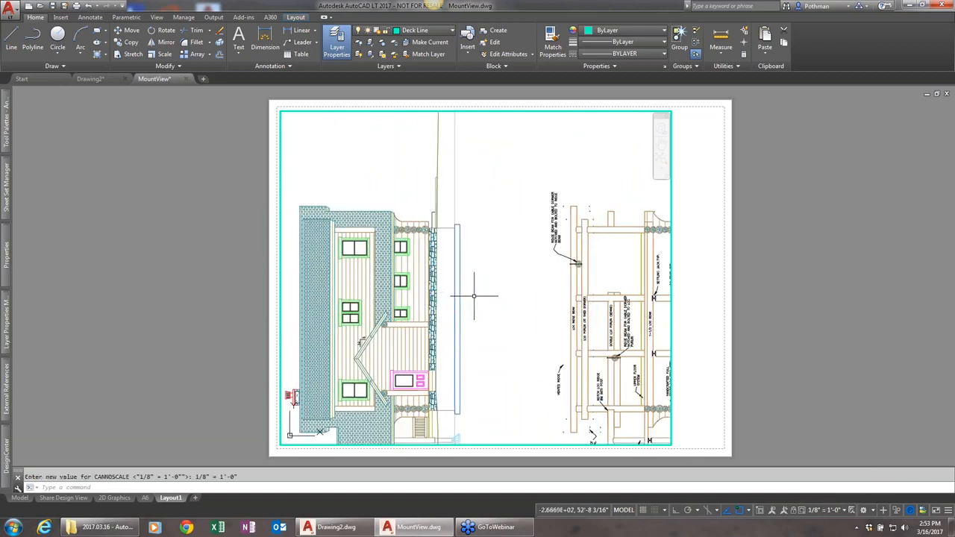
pyautogui.write('pan')
pyautogui.press('Return')
pyautogui.moveTo(471, 297)
pyautogui.mouseDown()
pyautogui.moveTo(565, 258)
pyautogui.moveTo(569, 247)
pyautogui.moveTo(595, 247)
pyautogui.mouseUp()
pyautogui.press('Escape')
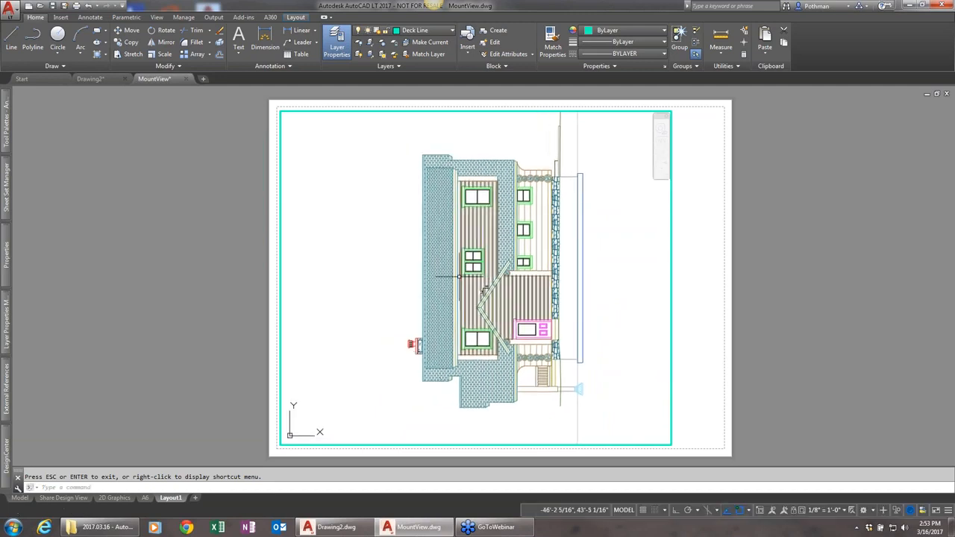
pyautogui.doubleClick(230, 254)
# Step: Lock the viewport's display by setting its Display locked property to Yes
pyautogui.click(290, 252)
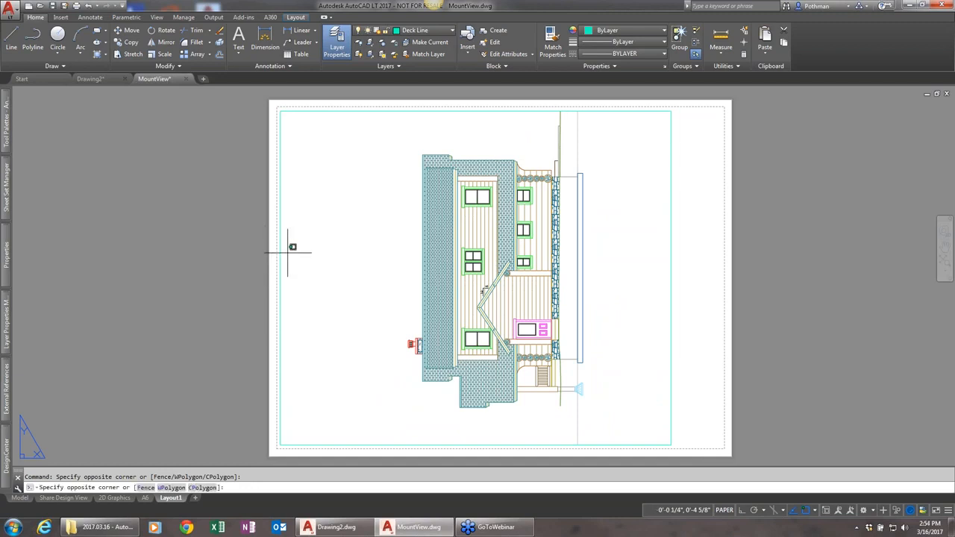
pyautogui.click(262, 253)
pyautogui.moveTo(6, 124)
pyautogui.moveTo(5, 261)
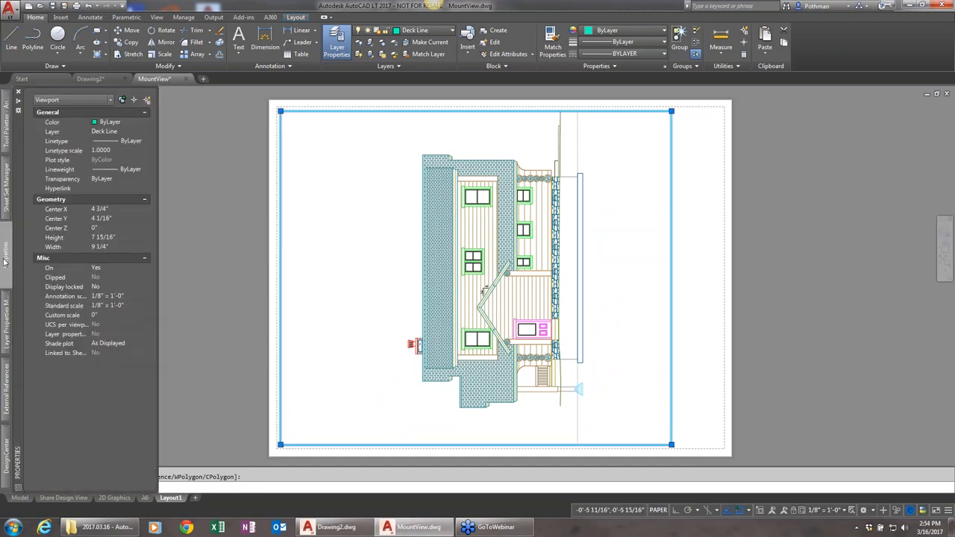
pyautogui.click(94, 287)
pyautogui.click(104, 288)
pyautogui.click(106, 297)
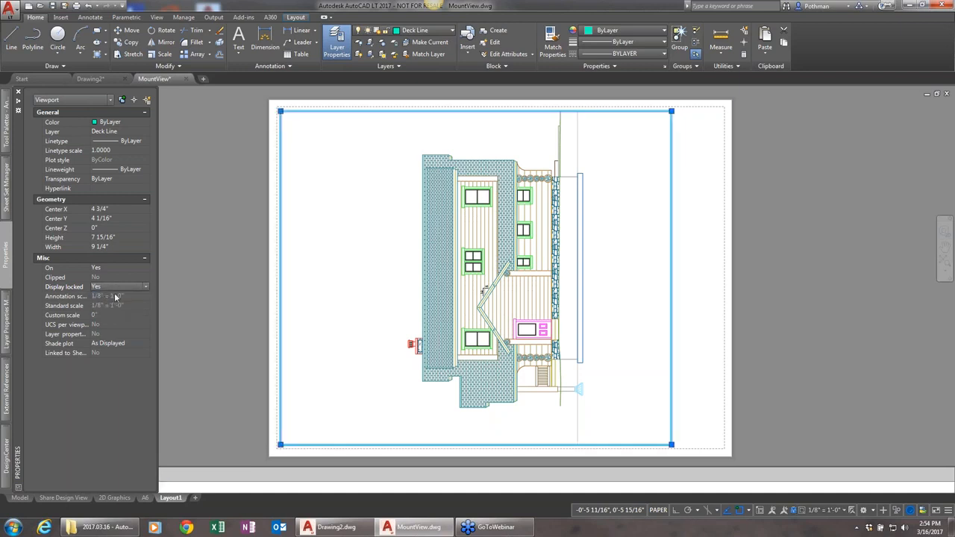
# Step: Activate the locked viewport and test zooming in and out over the elevation
pyautogui.doubleClick(408, 271)
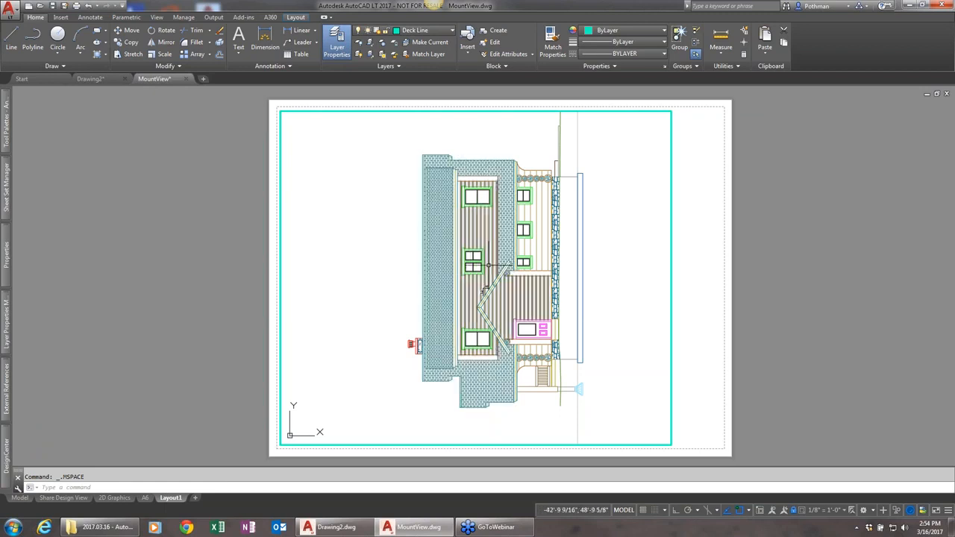
pyautogui.scroll(2, 403, 268)
pyautogui.scroll(-2, 404, 267)
pyautogui.scroll(-2, 405, 267)
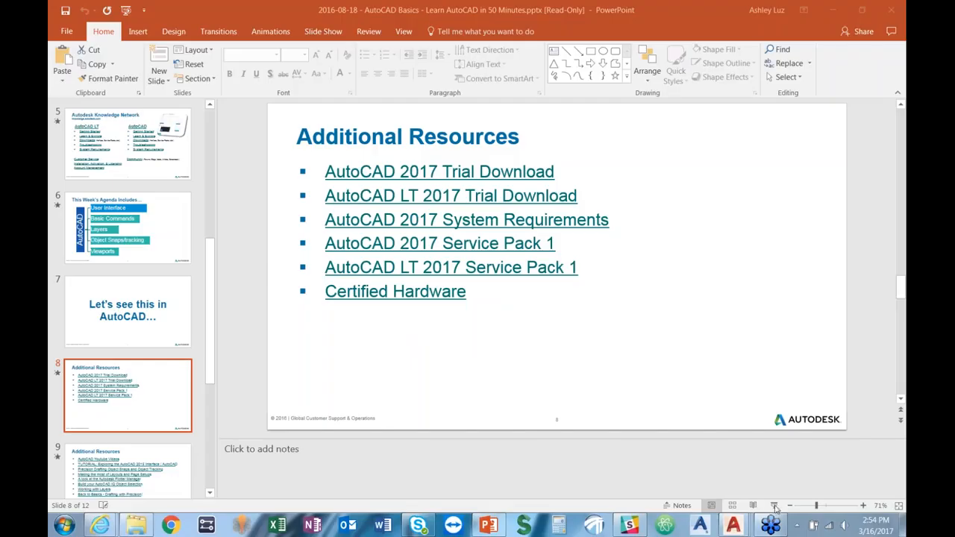
# Step: Start the PowerPoint slide show from the Additional Resources slide and advance to the following slide
pyautogui.click(775, 508)
pyautogui.click(774, 506)
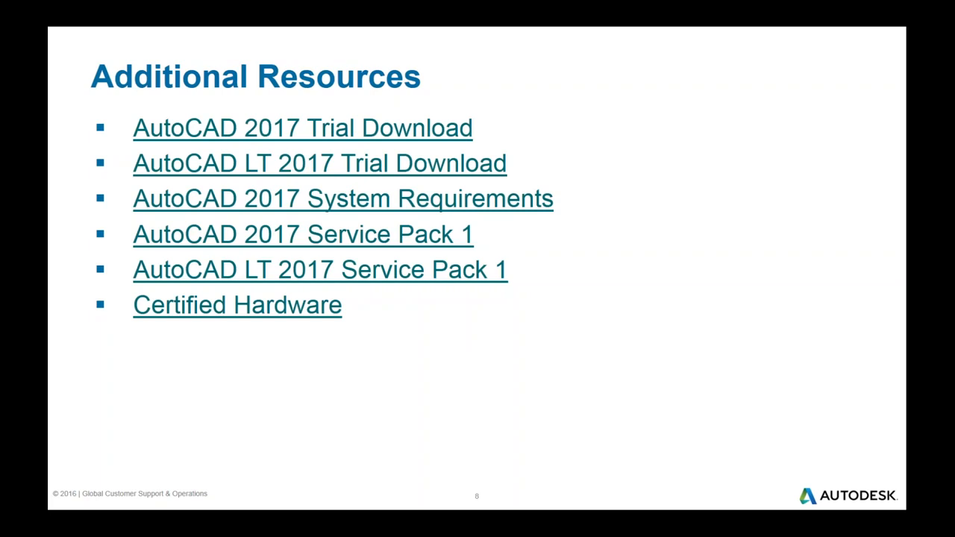
pyautogui.press('Right')
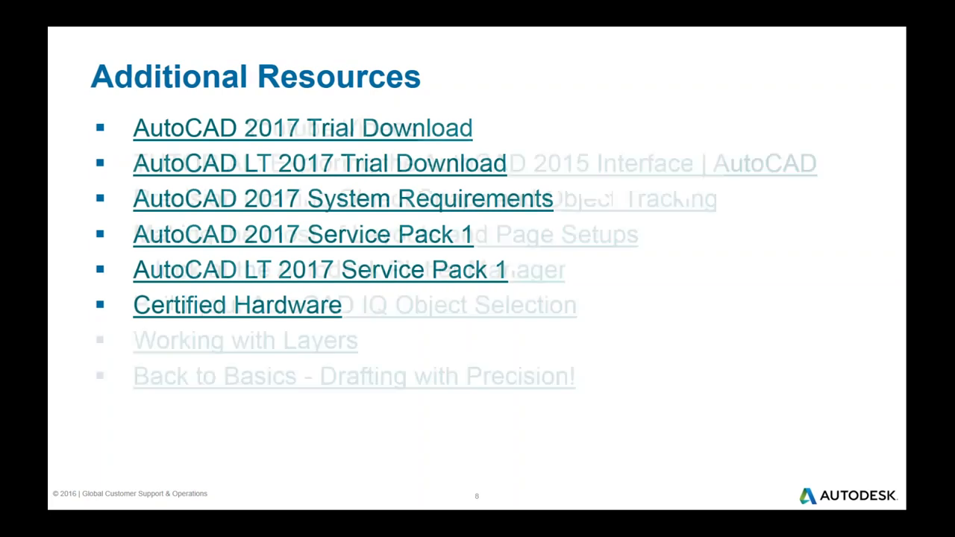